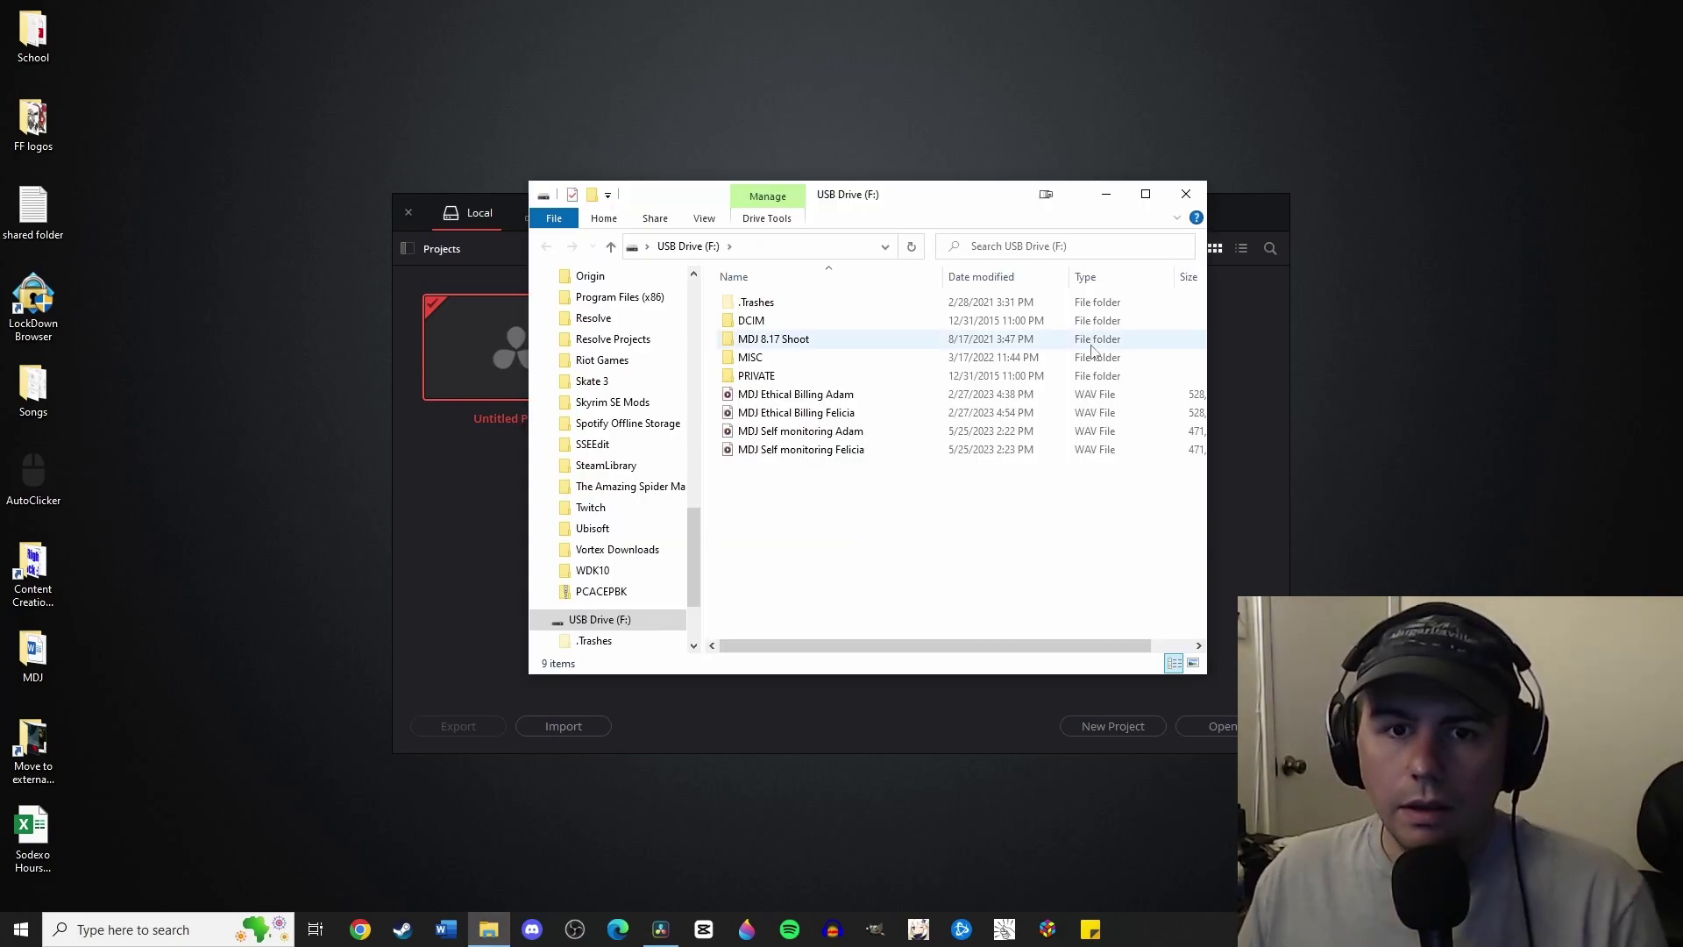
Step: Move the USB Drive (F:) File Explorer window up and to the right
{"action": "left_click_drag", "start_coordinate": [965, 207], "coordinate": [1130, 150]}
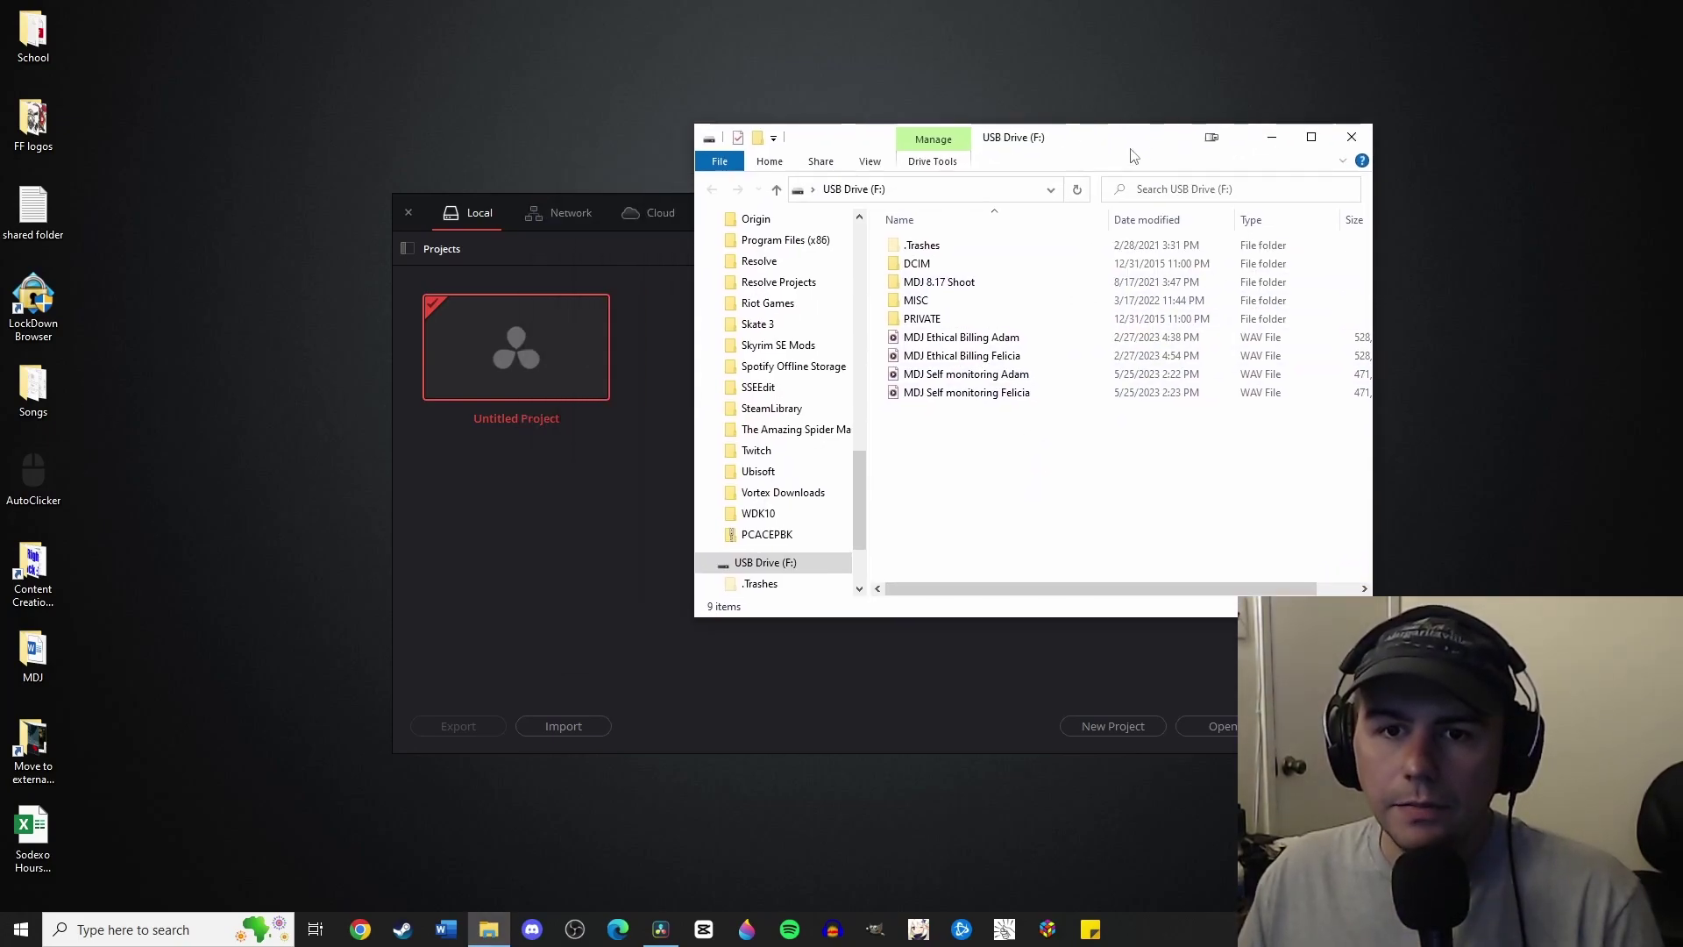
Step: Open the Untitled Project from the Project Manager and switch to the Edit page
{"action": "left_click", "coordinate": [656, 361]}
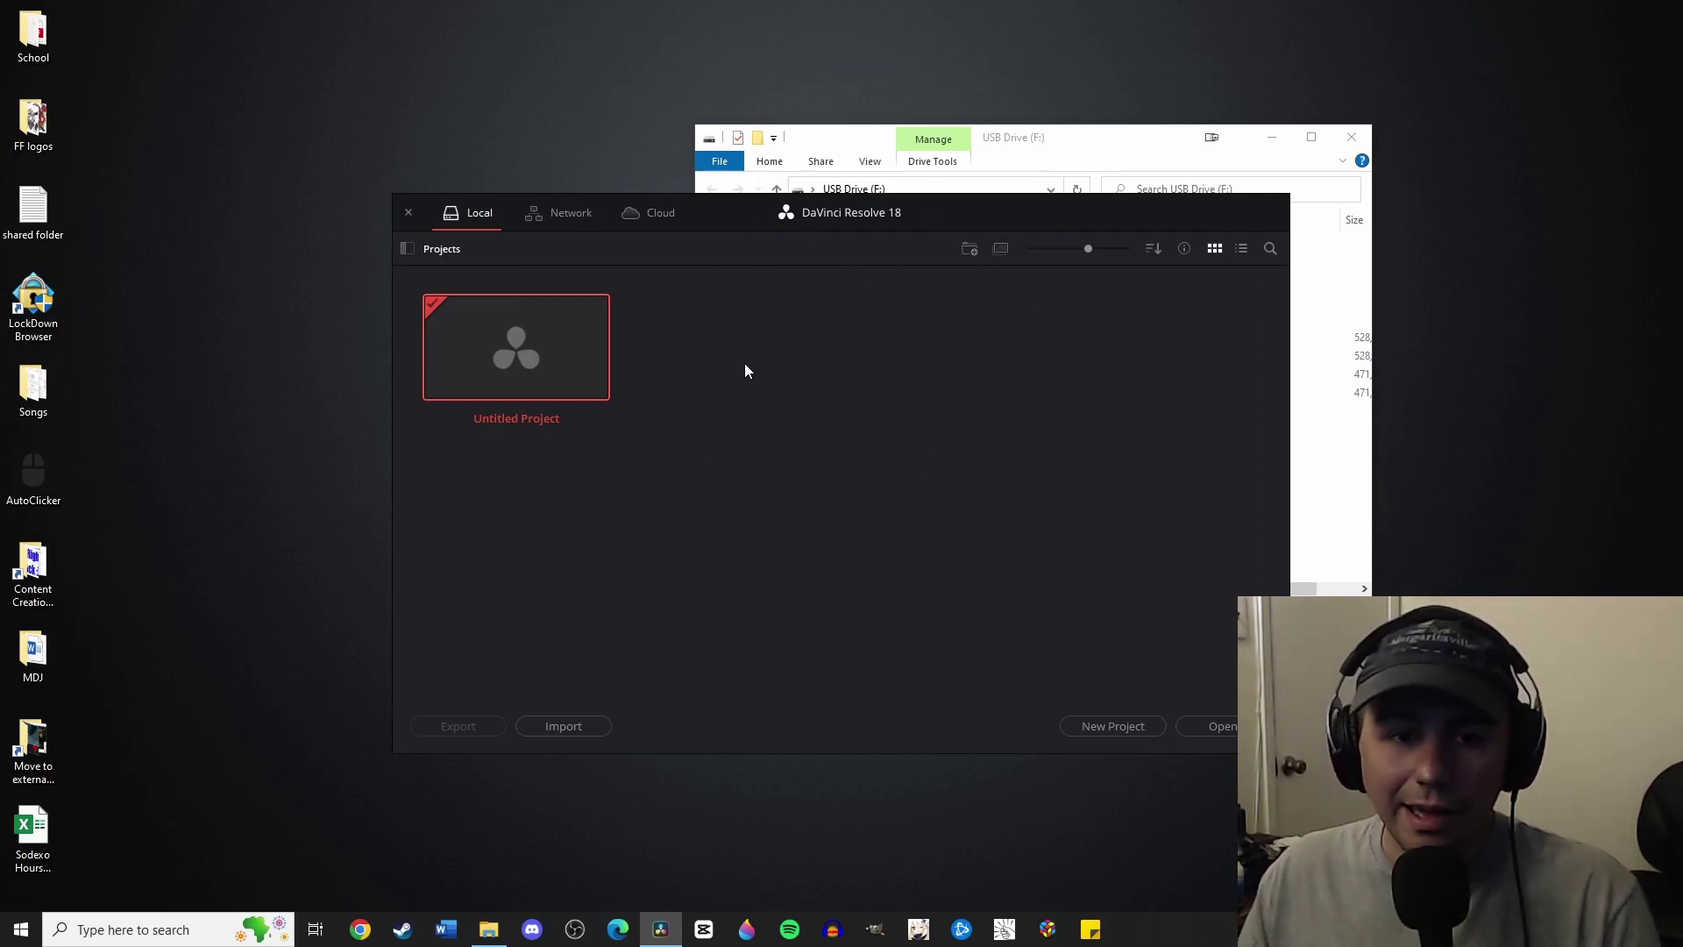
{"action": "left_click", "coordinate": [564, 365]}
{"action": "double_click", "coordinate": [564, 367]}
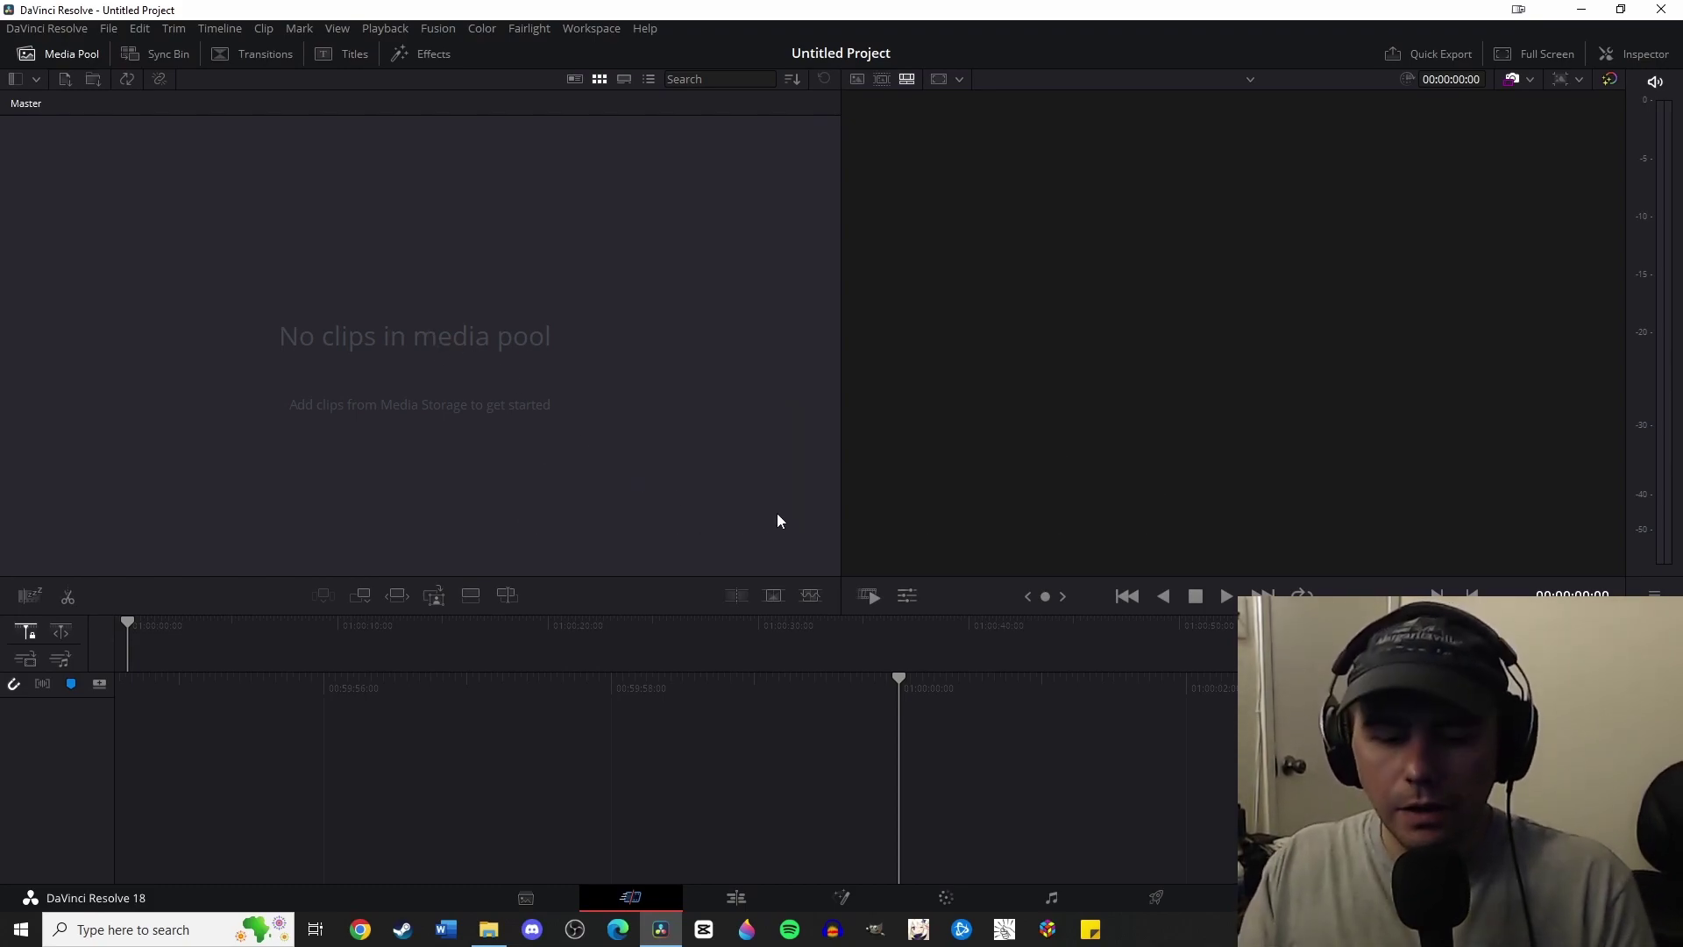
{"action": "left_click", "coordinate": [737, 897]}
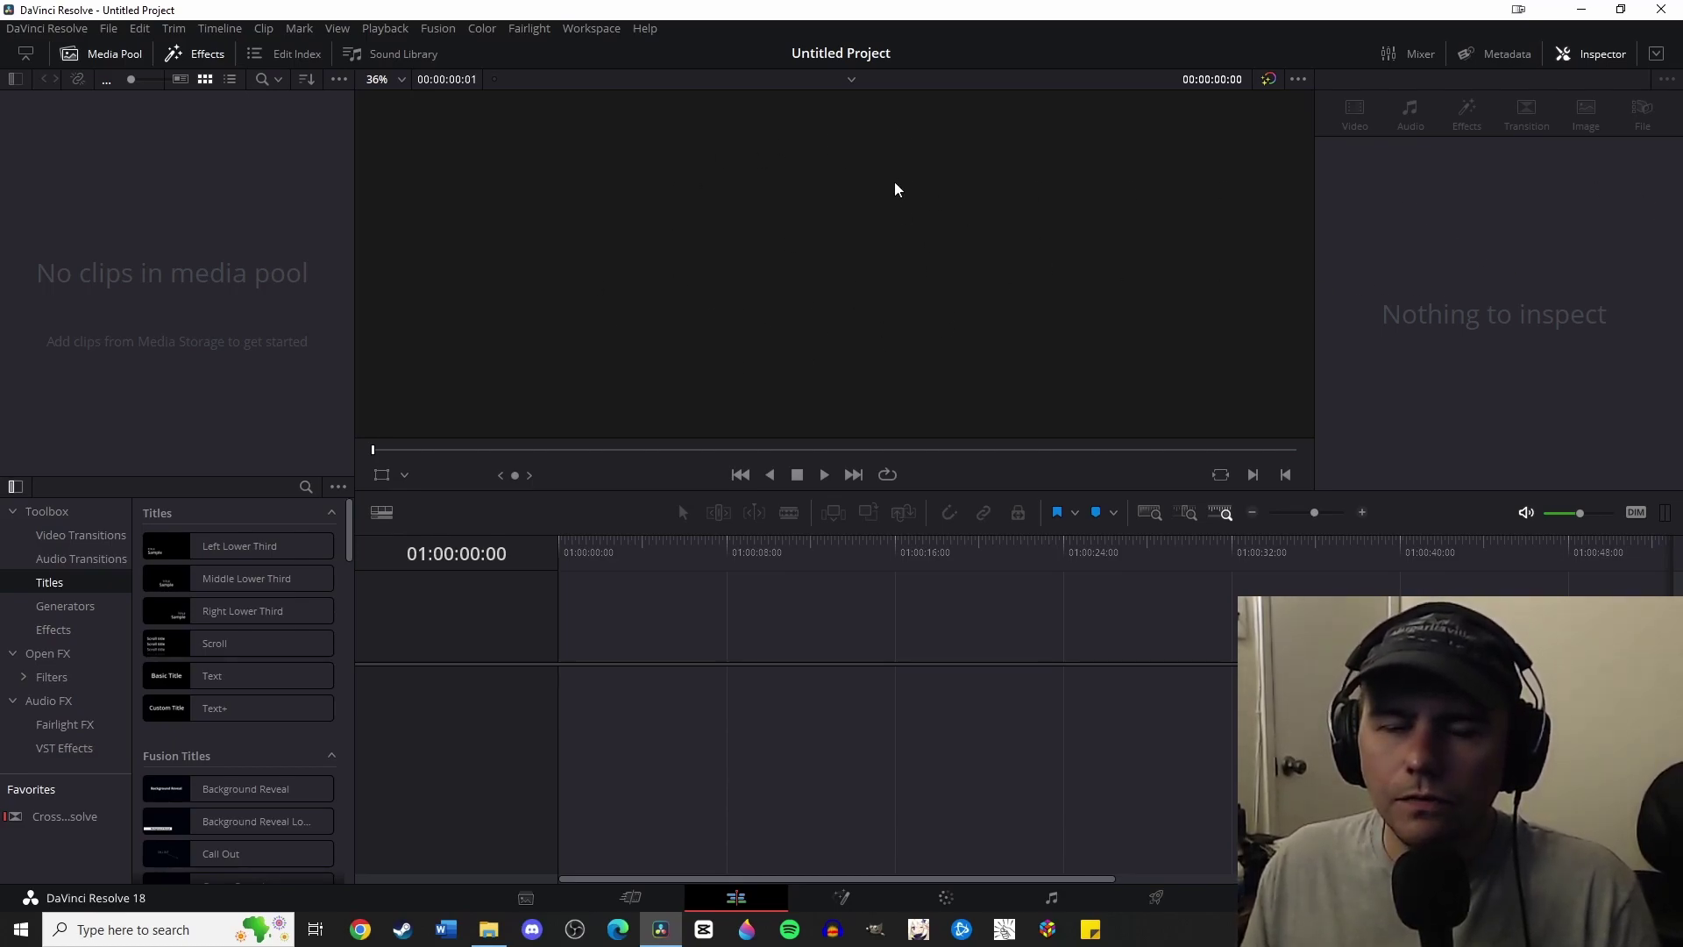
Step: Import S1320001.MP4 from DCIM > 132YFPHH at the clip's frame rate and place it on a new timeline
{"action": "left_click", "coordinate": [109, 29]}
{"action": "mouse_move", "coordinate": [248, 213]}
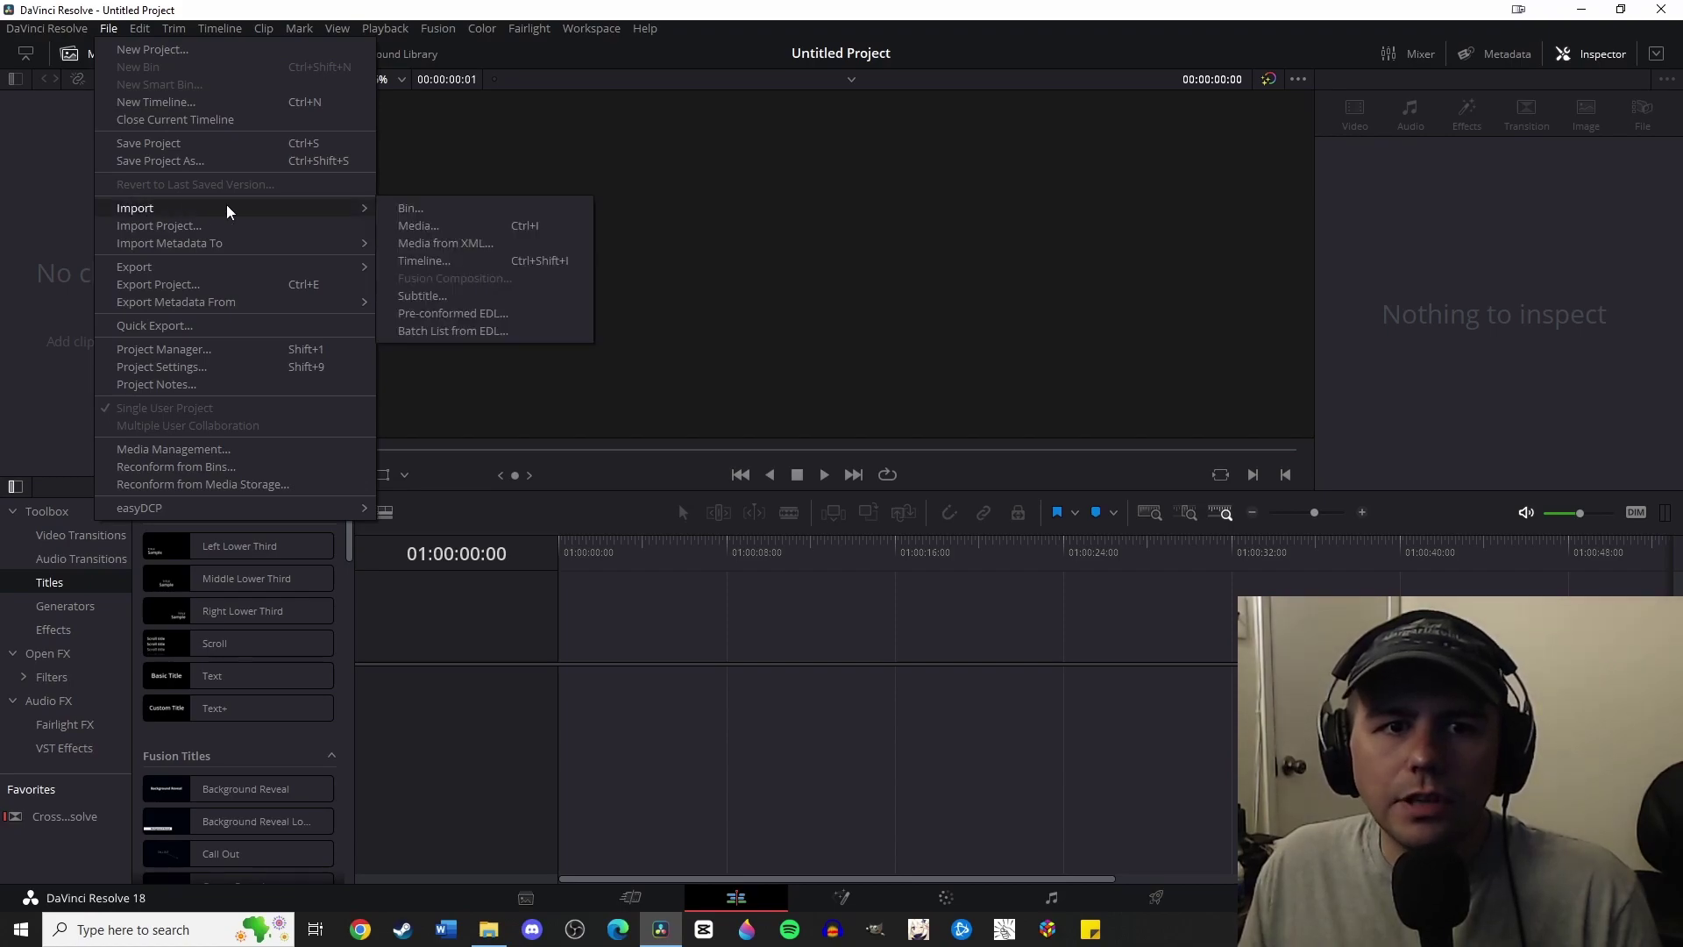
{"action": "left_click", "coordinate": [421, 225]}
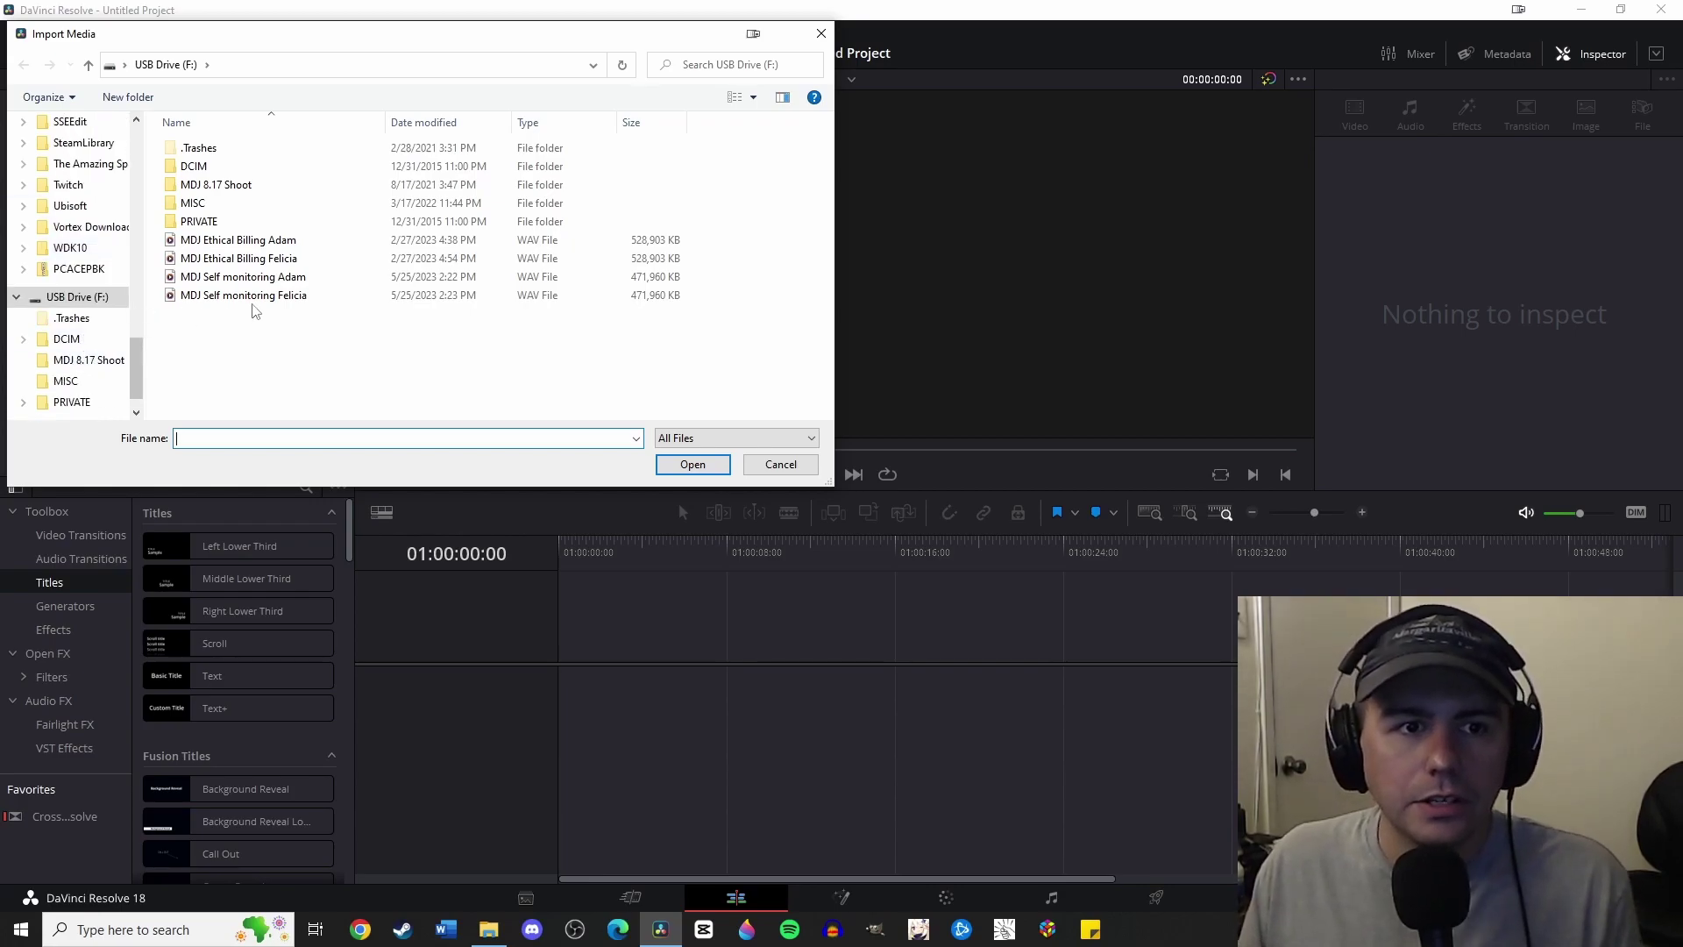
{"action": "double_click", "coordinate": [254, 166]}
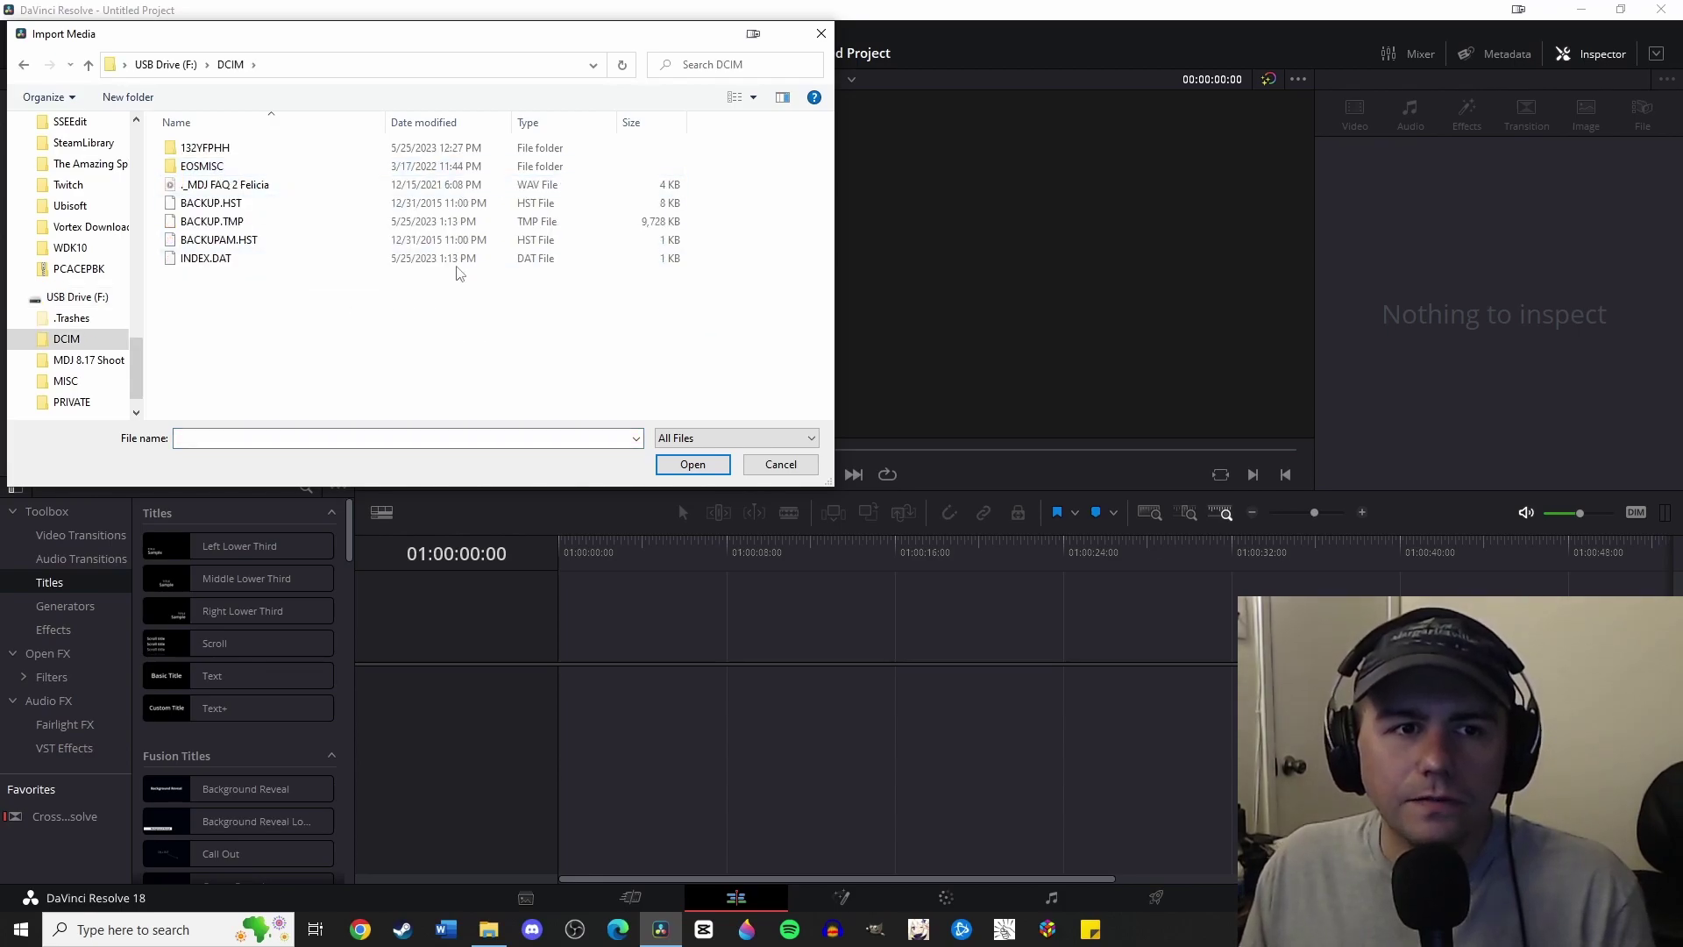
{"action": "double_click", "coordinate": [284, 151]}
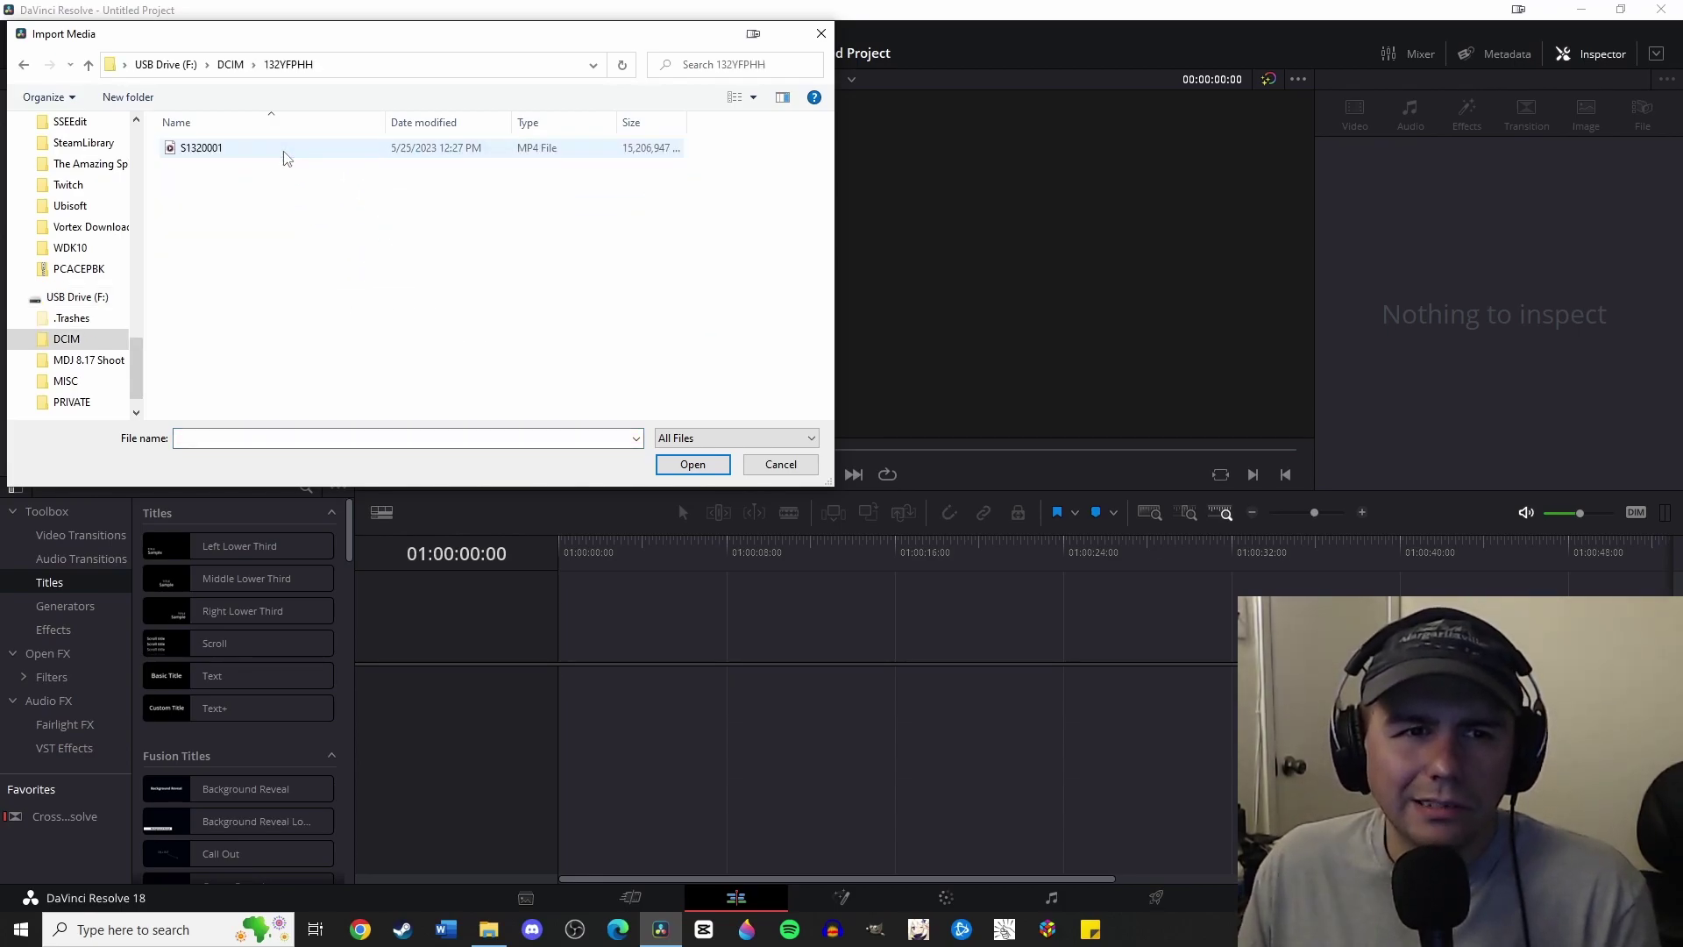
{"action": "left_click", "coordinate": [284, 150]}
{"action": "left_click", "coordinate": [689, 466]}
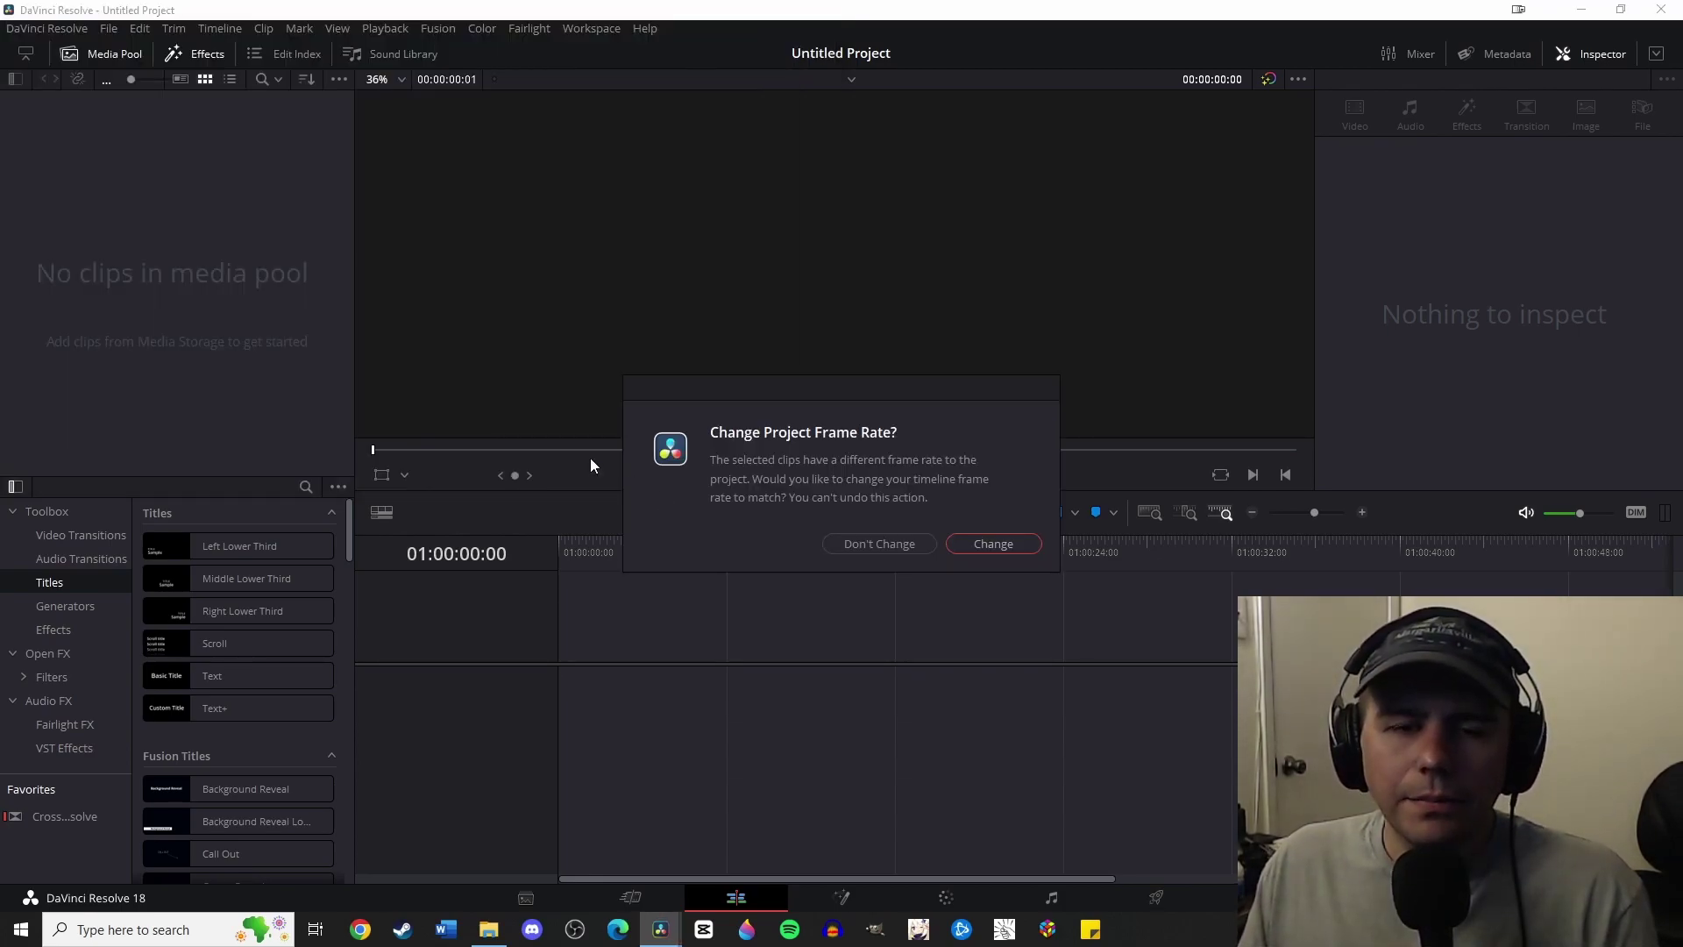
{"action": "left_click", "coordinate": [992, 544]}
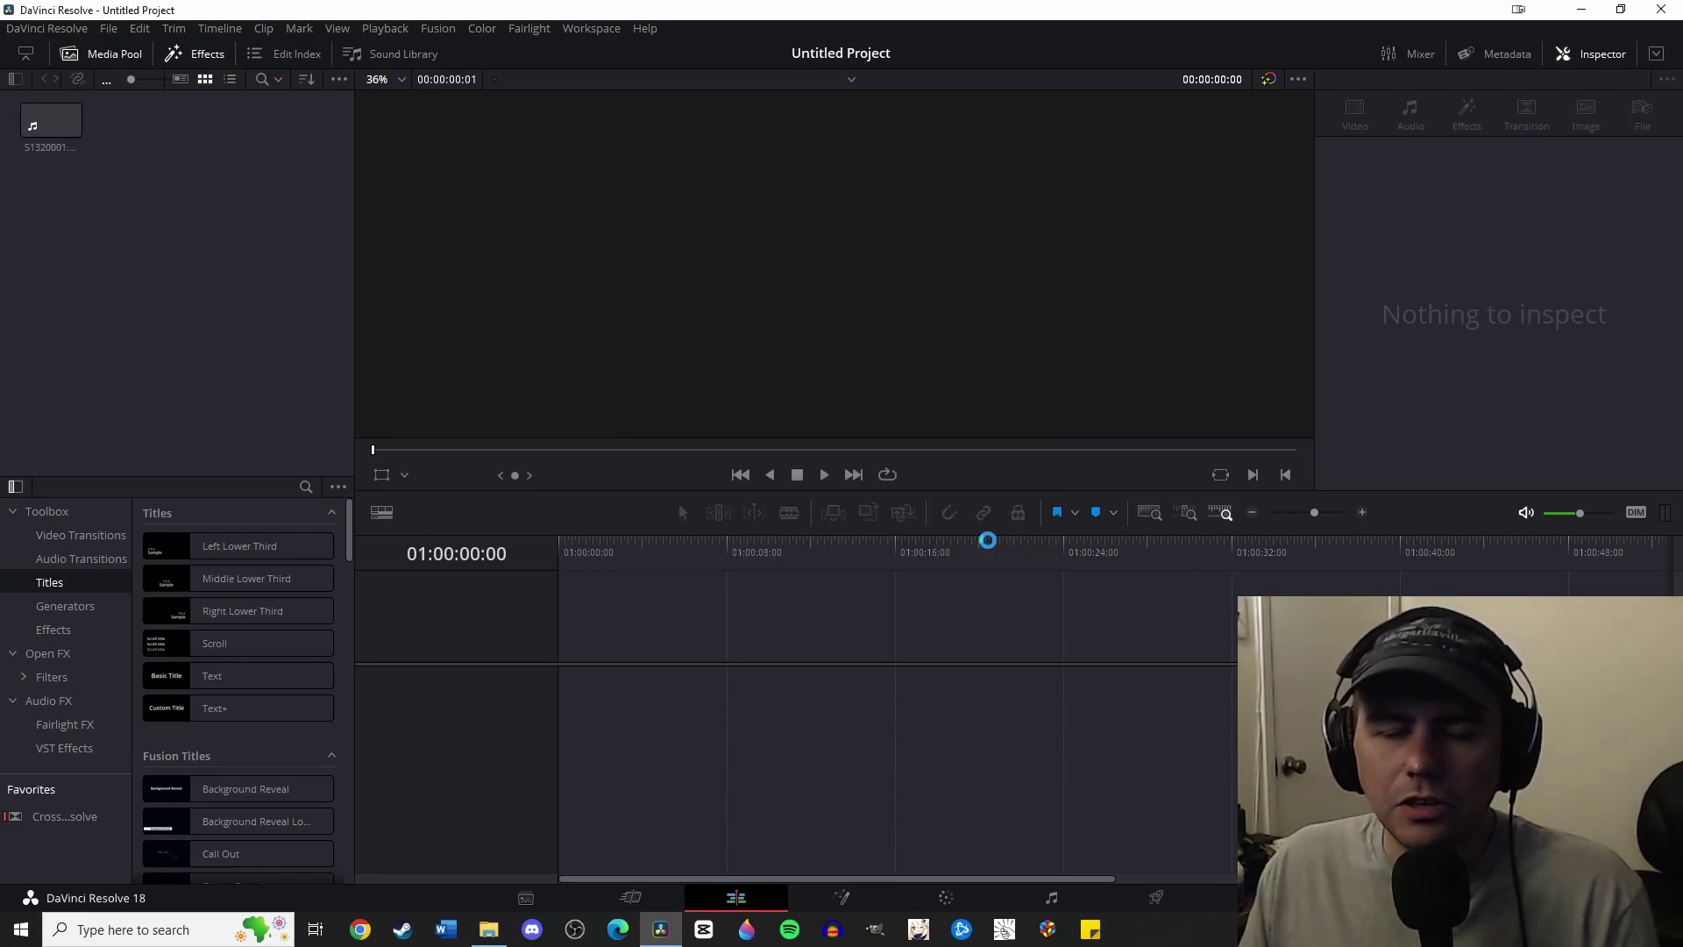
{"action": "left_click_drag", "start_coordinate": [46, 149], "coordinate": [614, 677]}
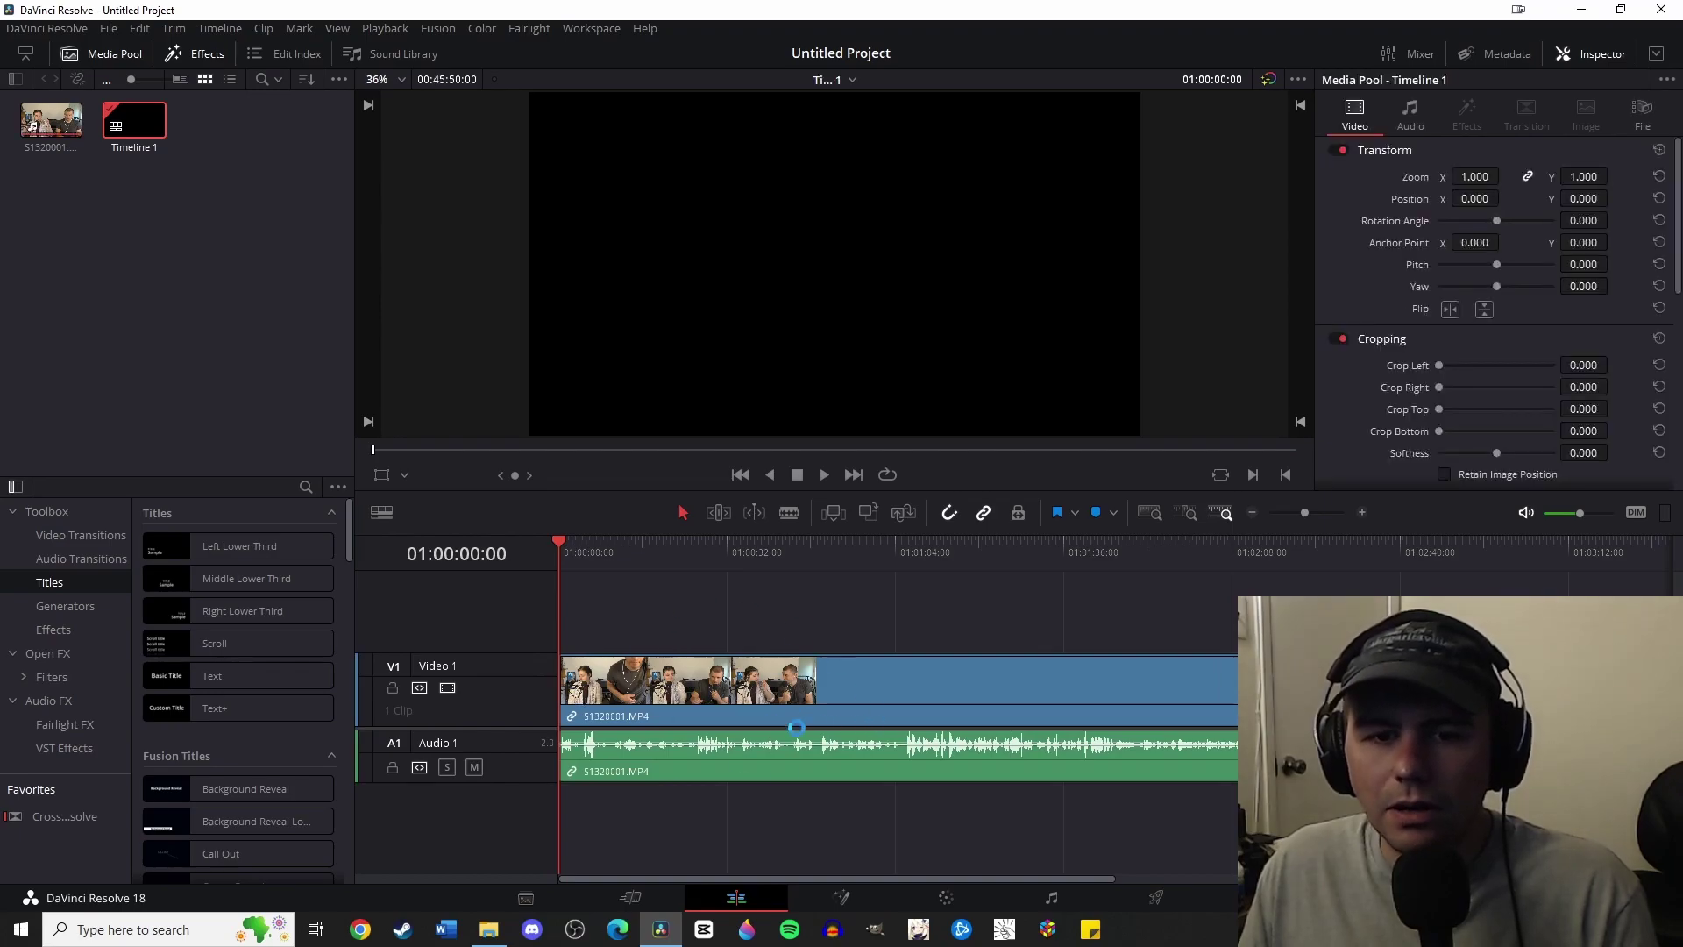
Step: Import both Self monitoring WAV files from the USB drive root
{"action": "left_click", "coordinate": [808, 554]}
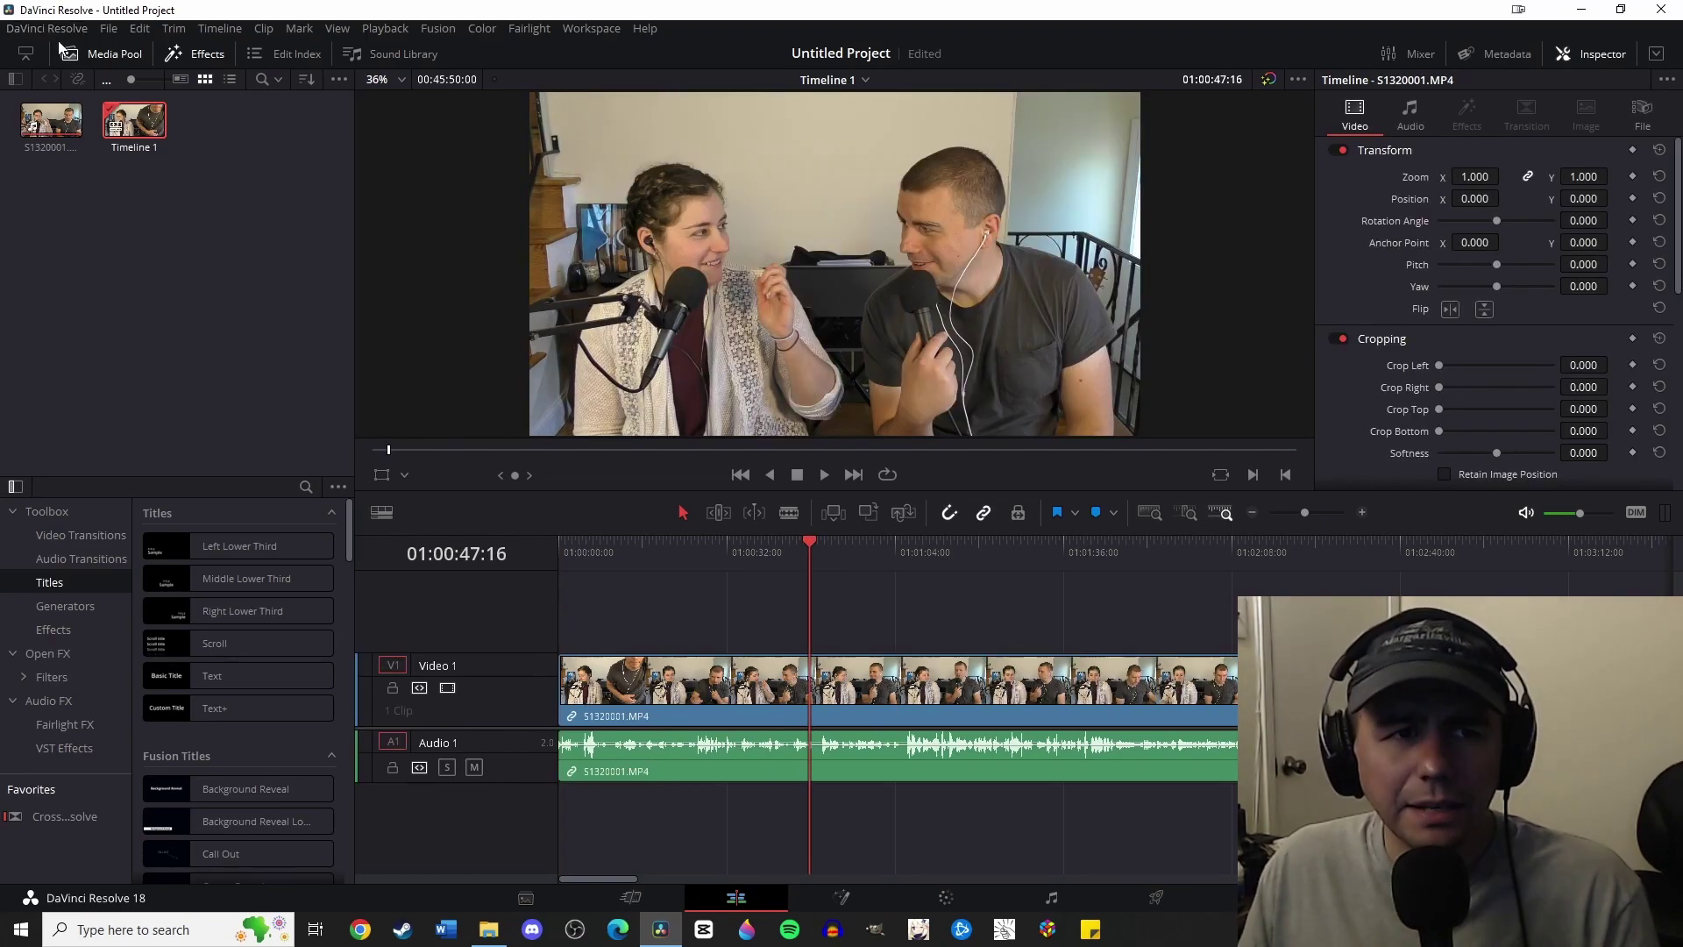
{"action": "left_click", "coordinate": [108, 28]}
{"action": "mouse_move", "coordinate": [133, 211]}
{"action": "left_click", "coordinate": [412, 211]}
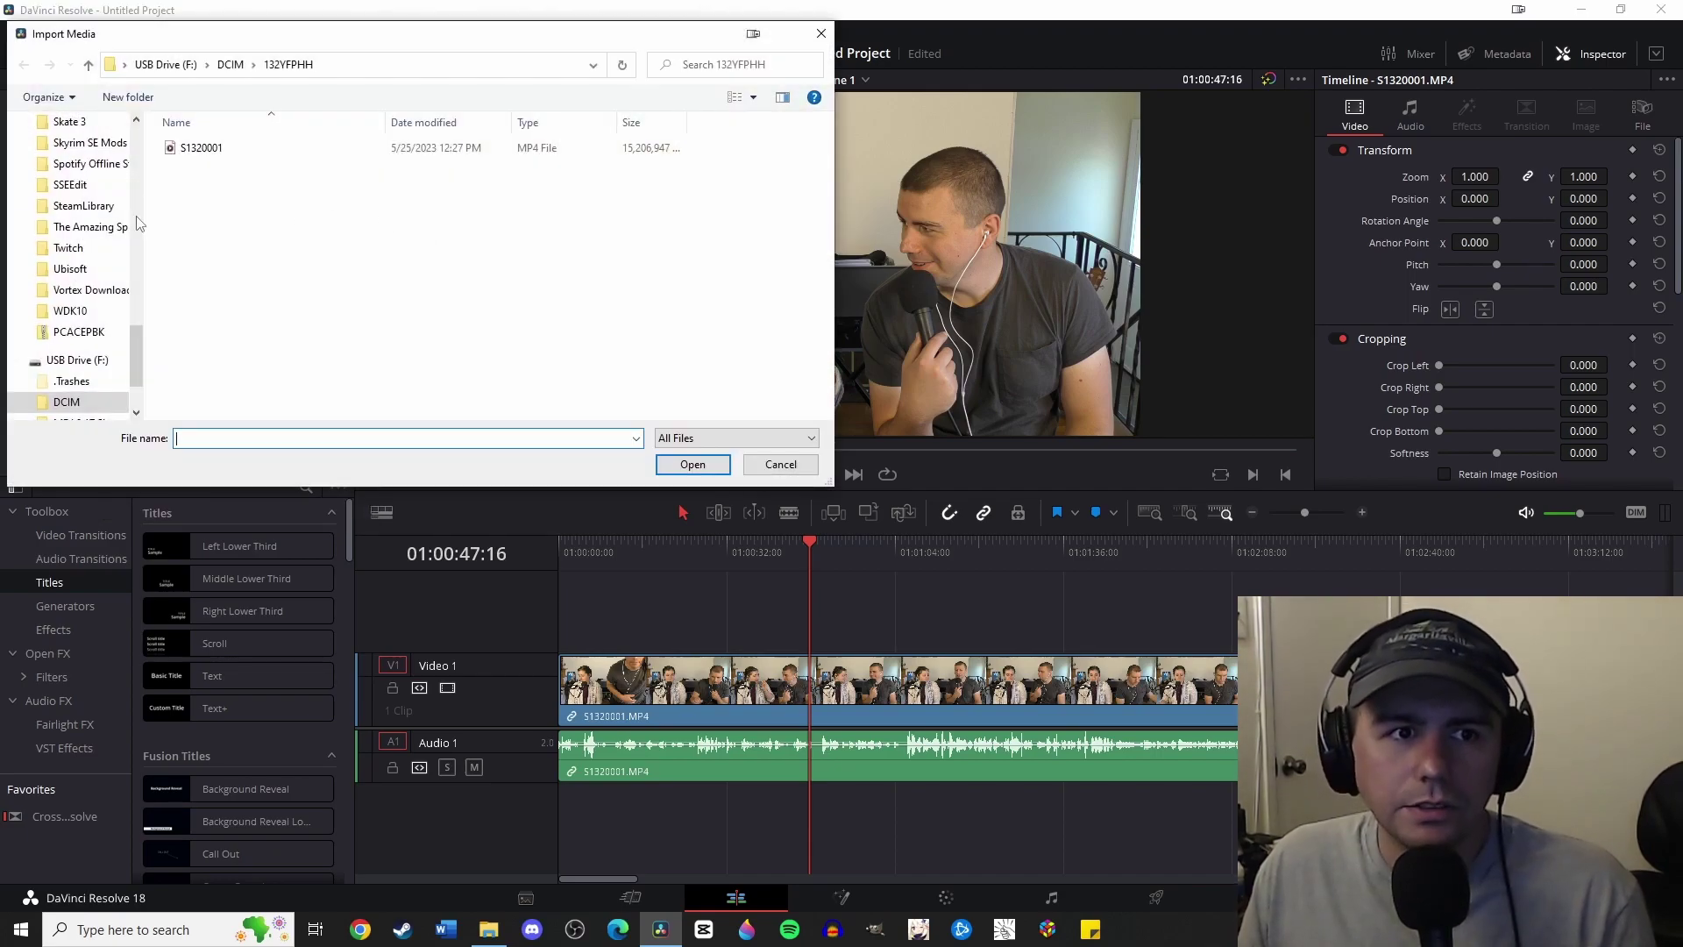
{"action": "scroll", "coordinate": [79, 351], "scroll_direction": "down", "scroll_amount": 2}
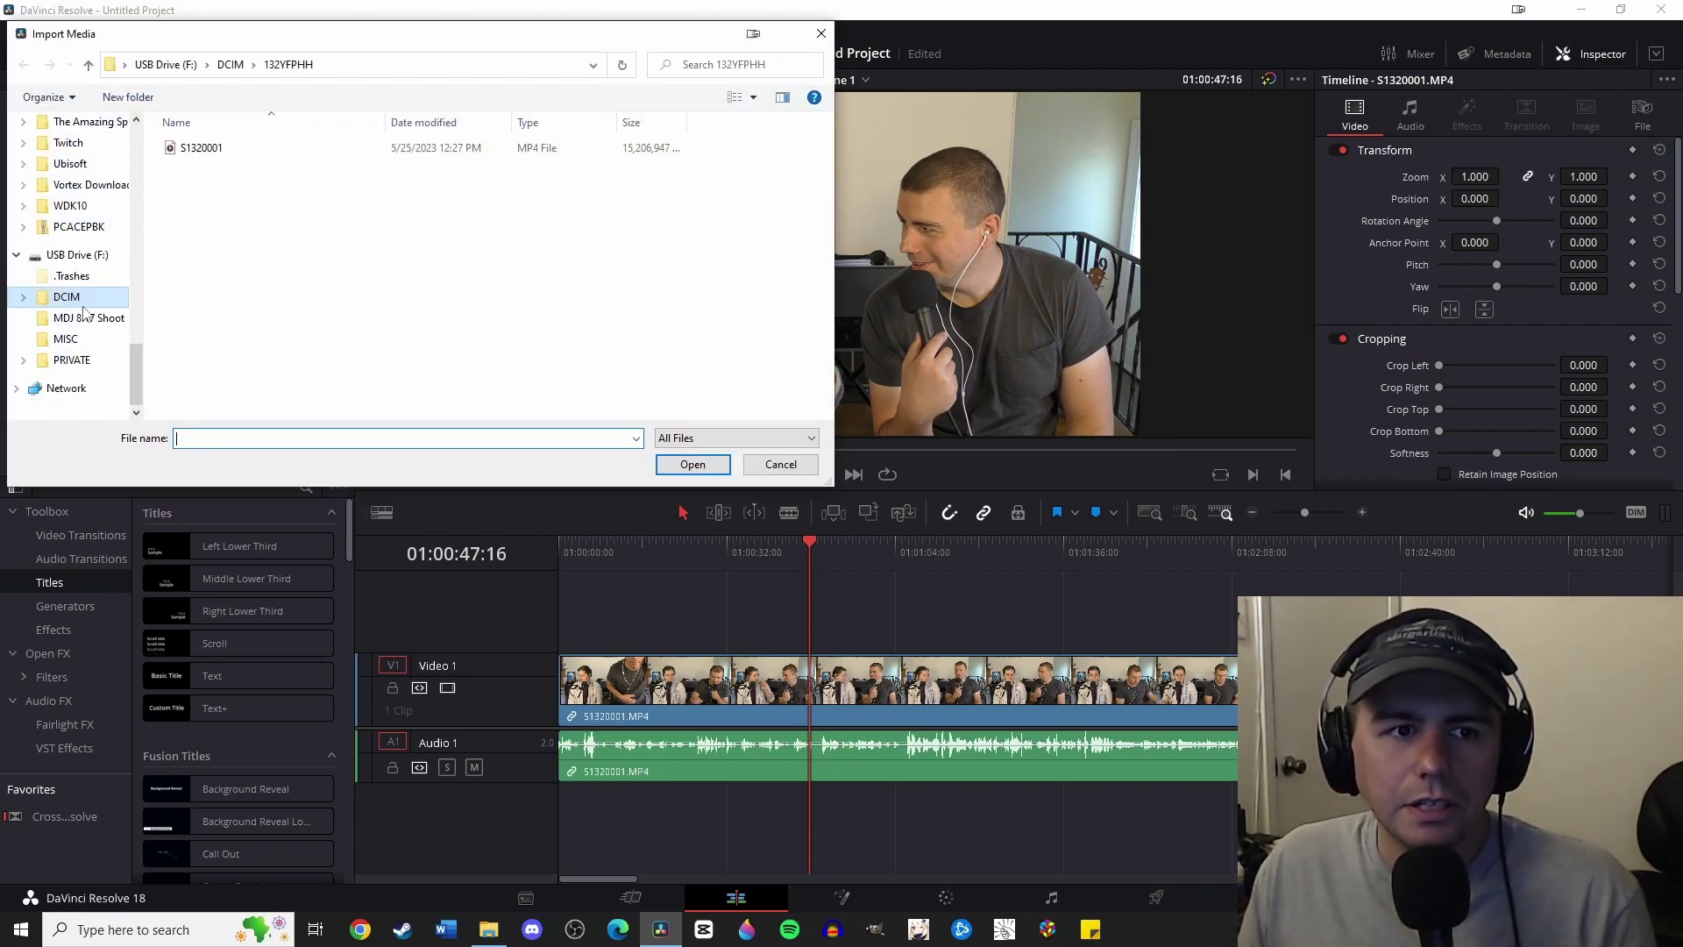
{"action": "left_click", "coordinate": [180, 67]}
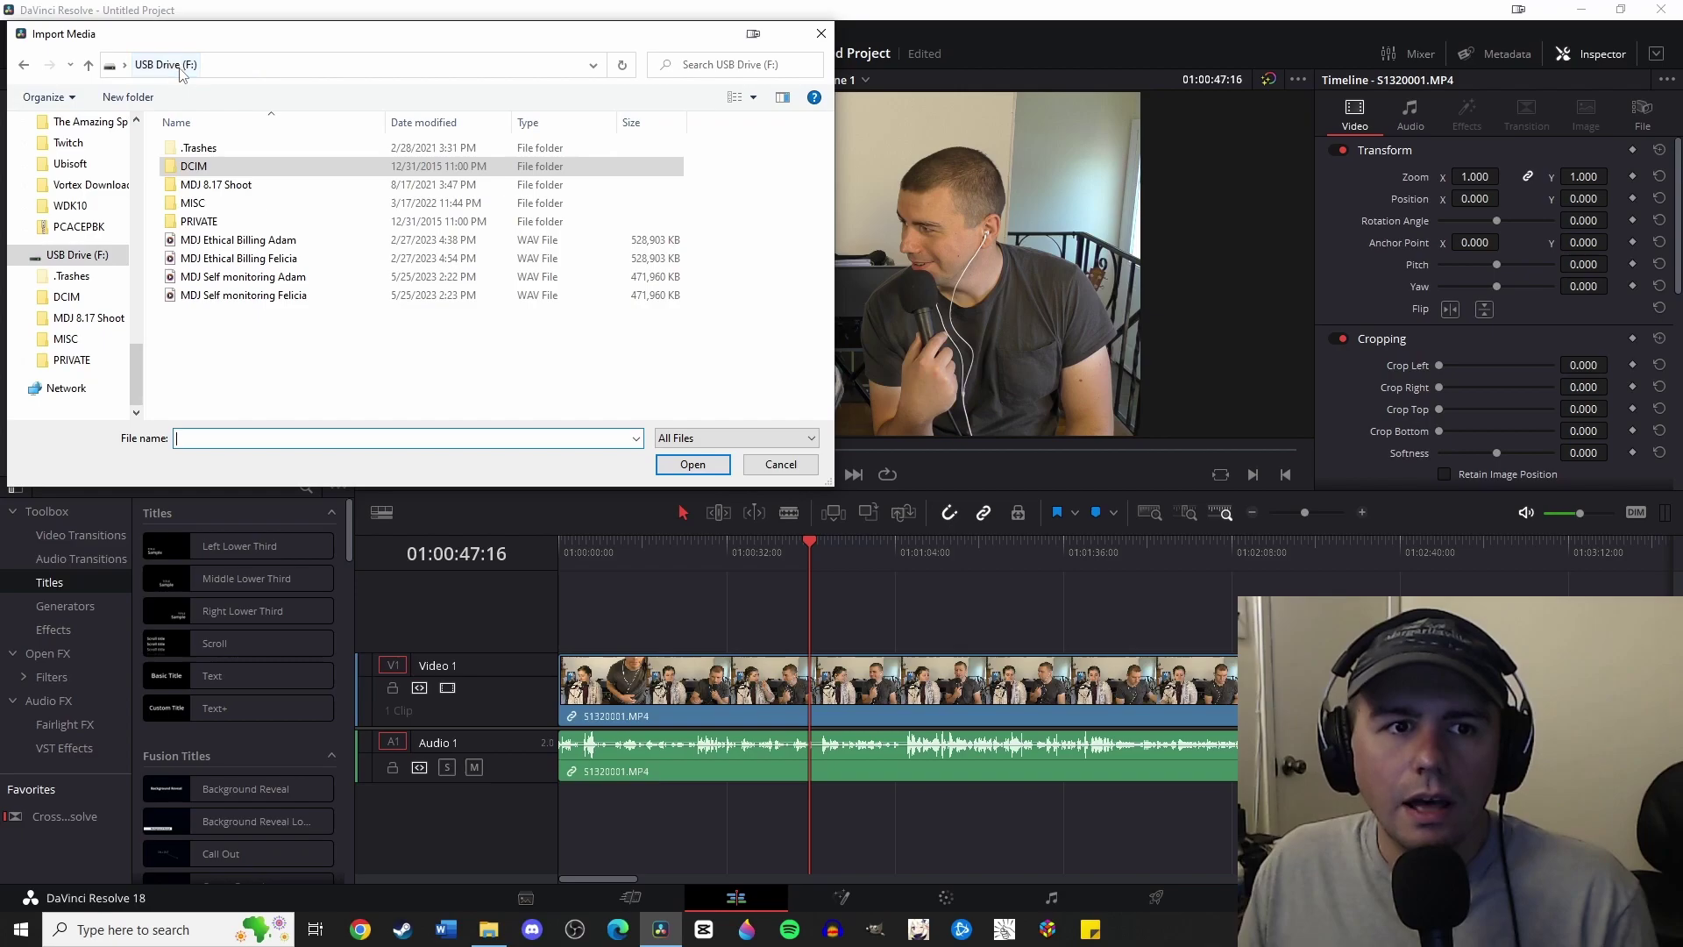
{"action": "left_click", "coordinate": [278, 296]}
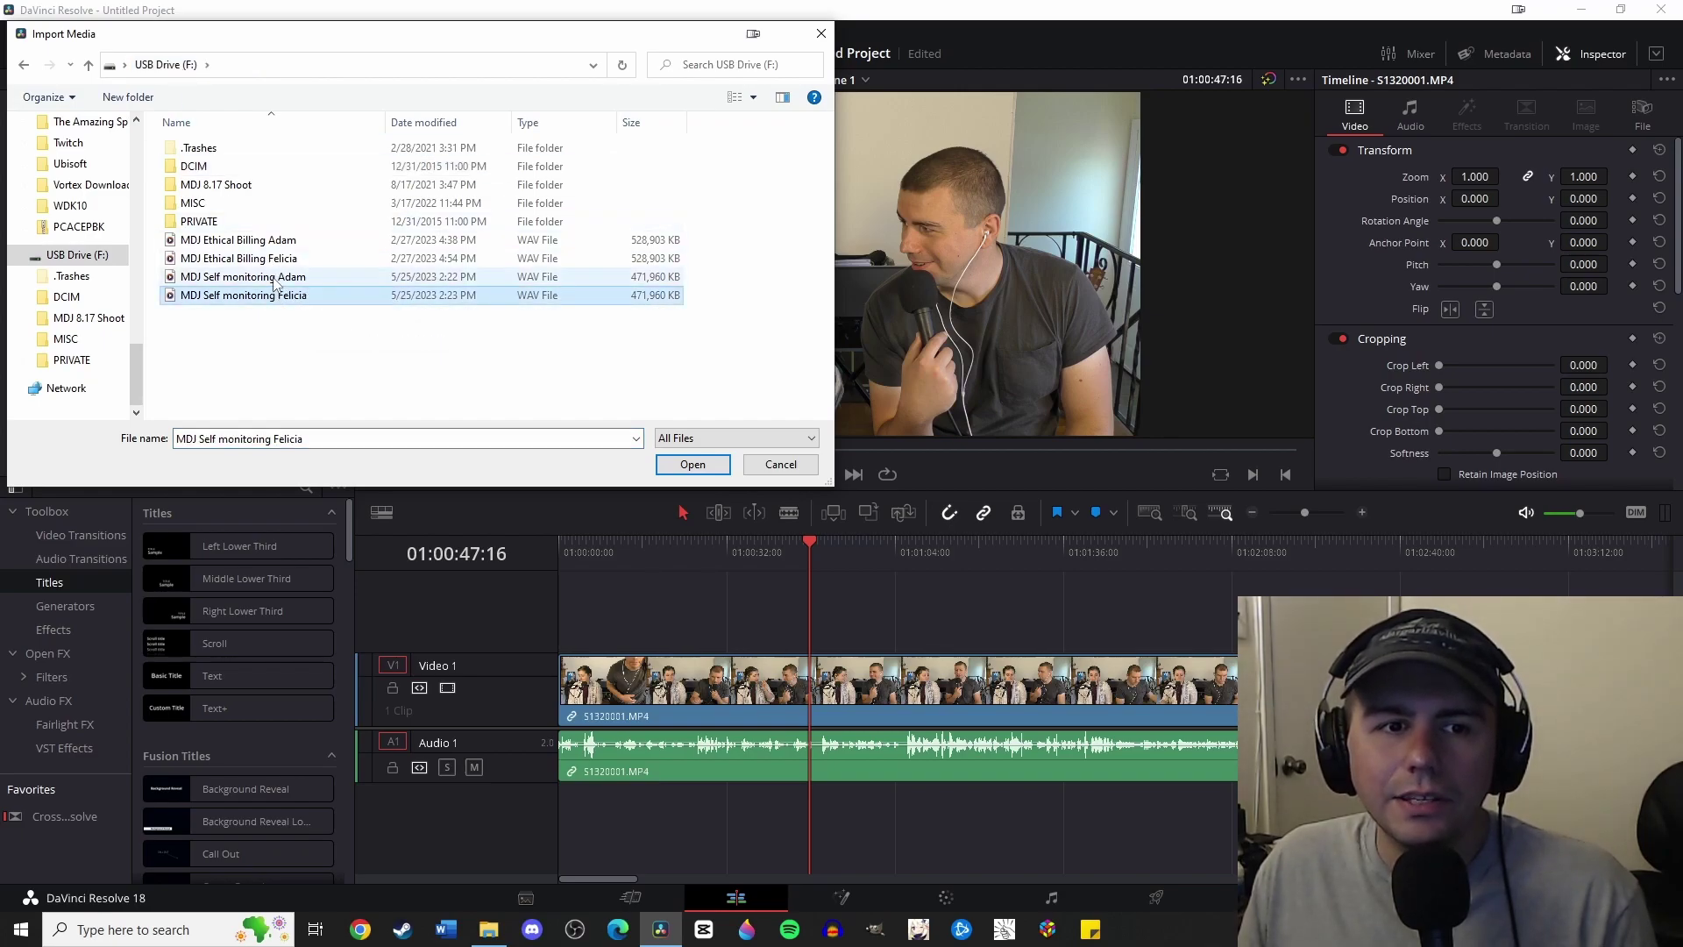
{"action": "left_click", "coordinate": [275, 279]}
{"action": "left_click", "coordinate": [280, 295], "text": "shift"}
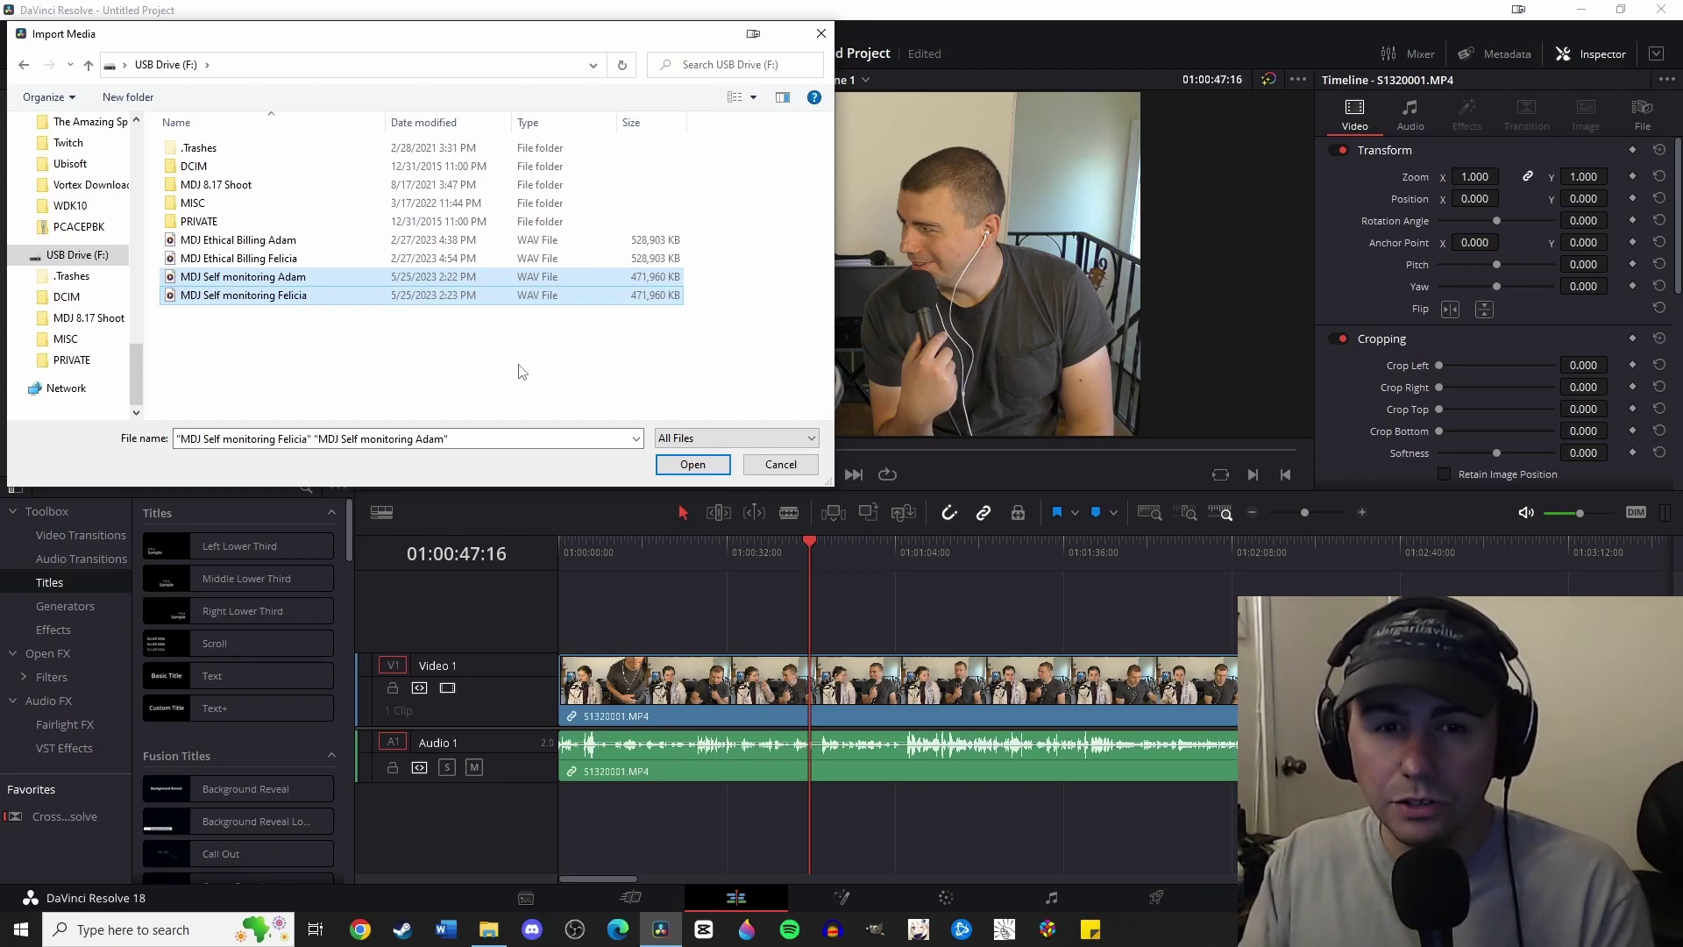
{"action": "left_click", "coordinate": [692, 465]}
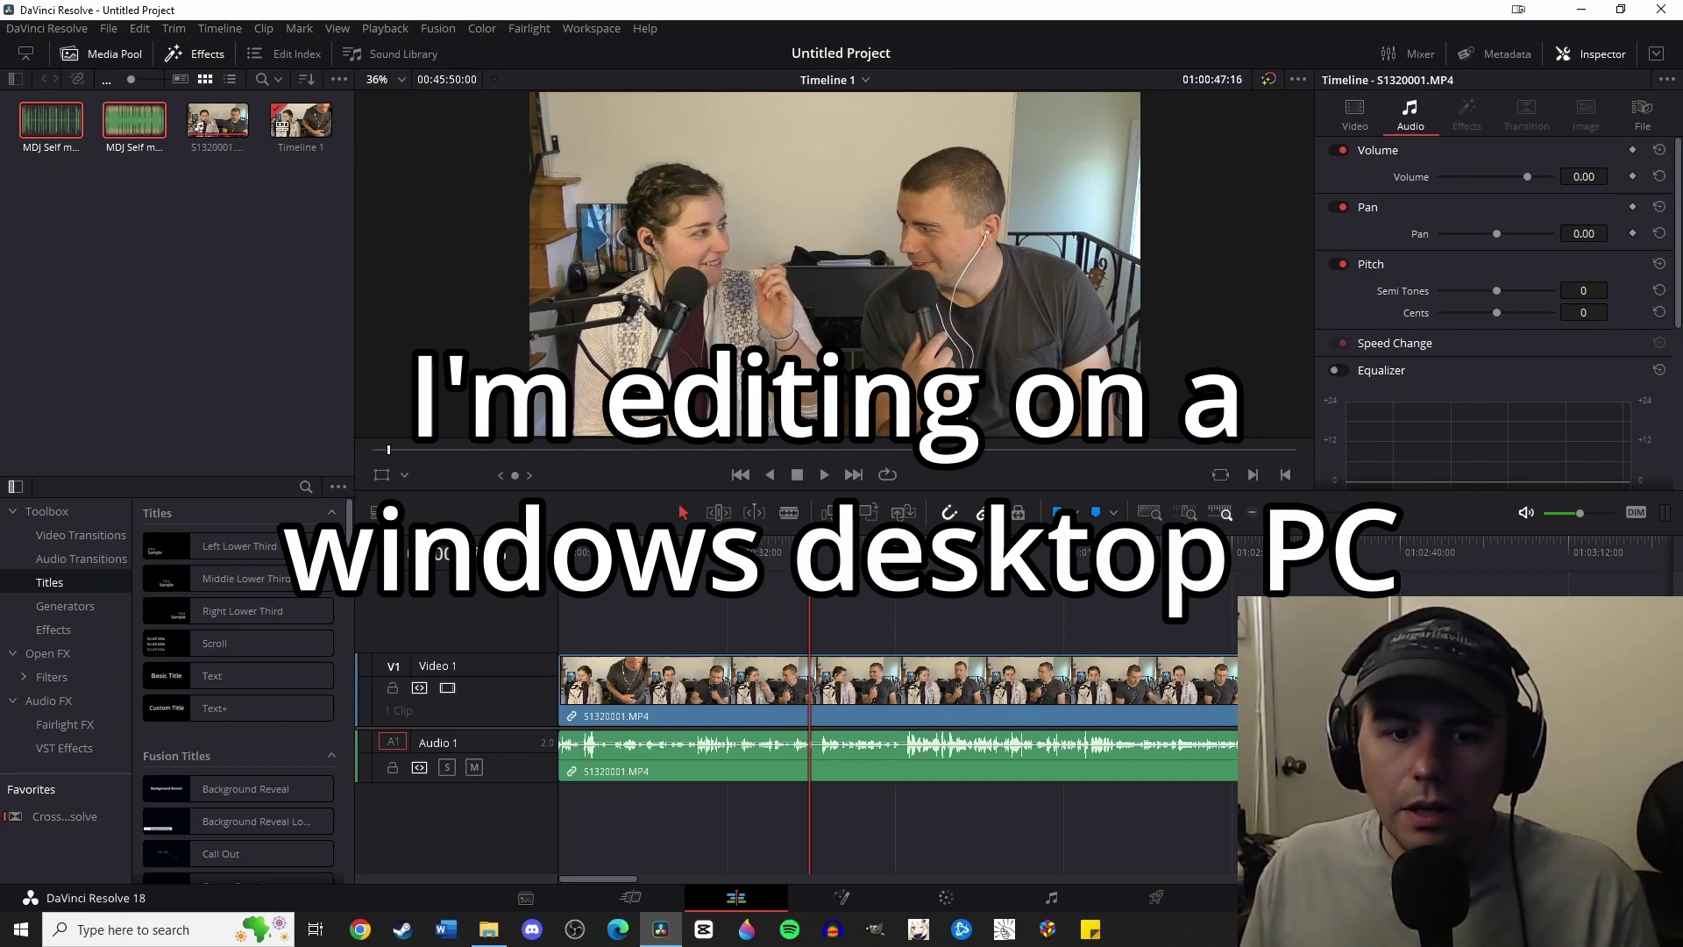
Step: Place the two WAVs on new Audio 2 and Audio 3 tracks, shifted right to about 01:00:34
{"action": "left_click", "coordinate": [48, 130]}
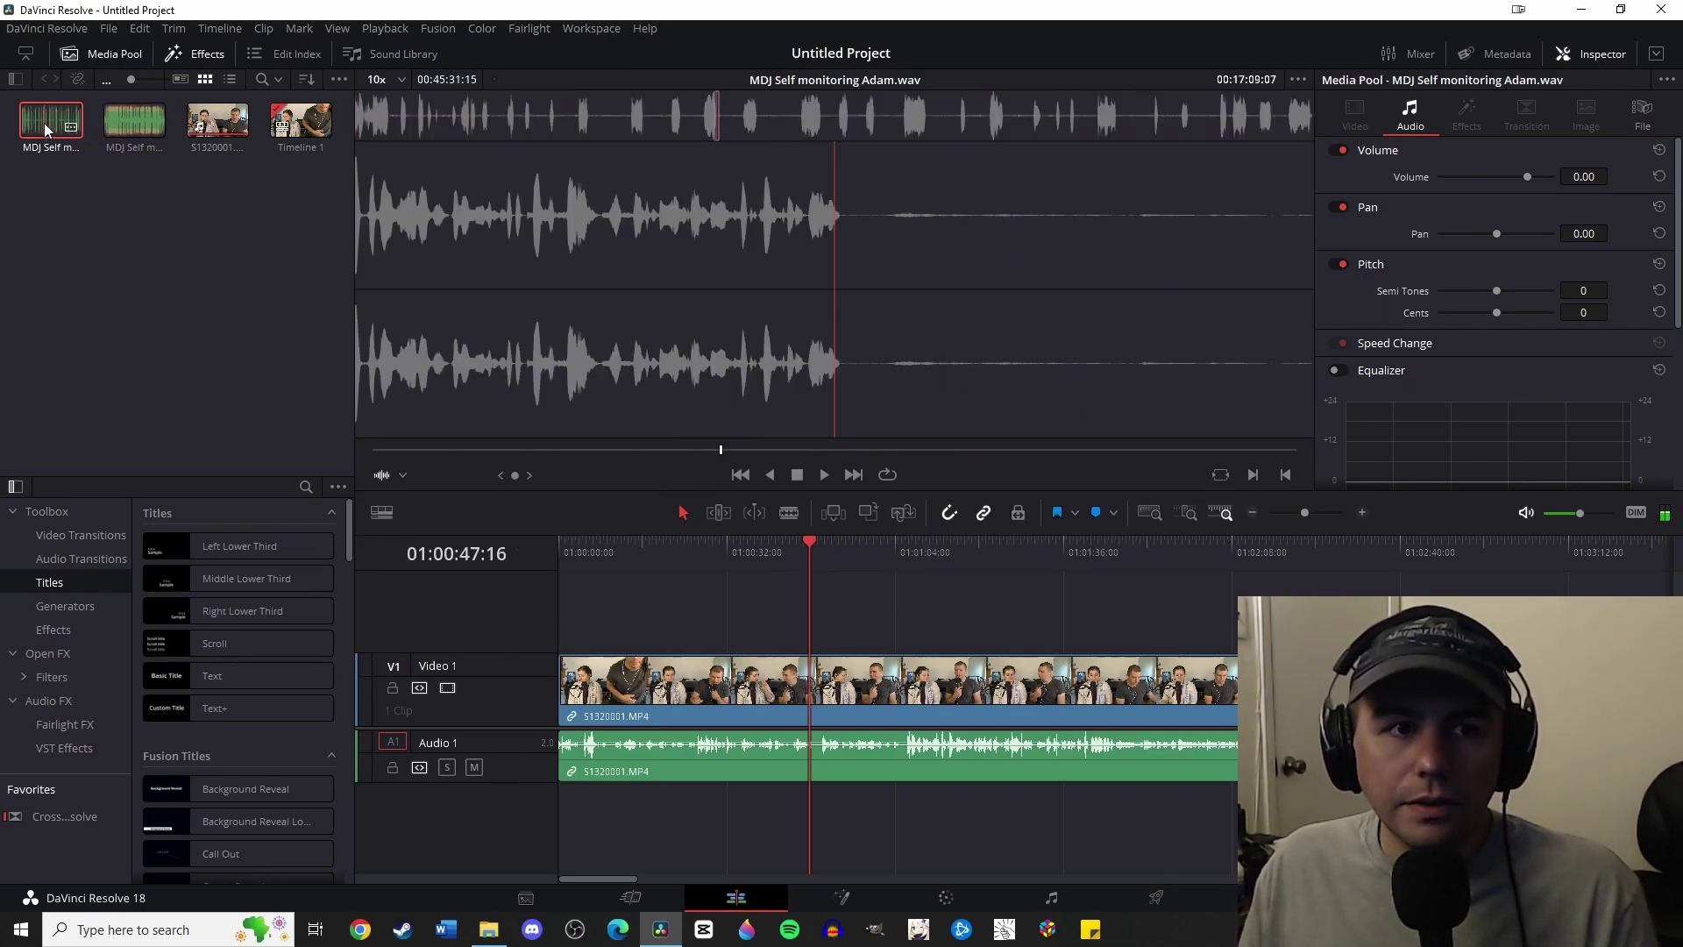
{"action": "left_click_drag", "start_coordinate": [48, 130], "coordinate": [605, 834]}
{"action": "left_click_drag", "start_coordinate": [51, 129], "coordinate": [625, 843]}
{"action": "left_click", "coordinate": [134, 120]}
{"action": "left_click_drag", "start_coordinate": [134, 120], "coordinate": [762, 831]}
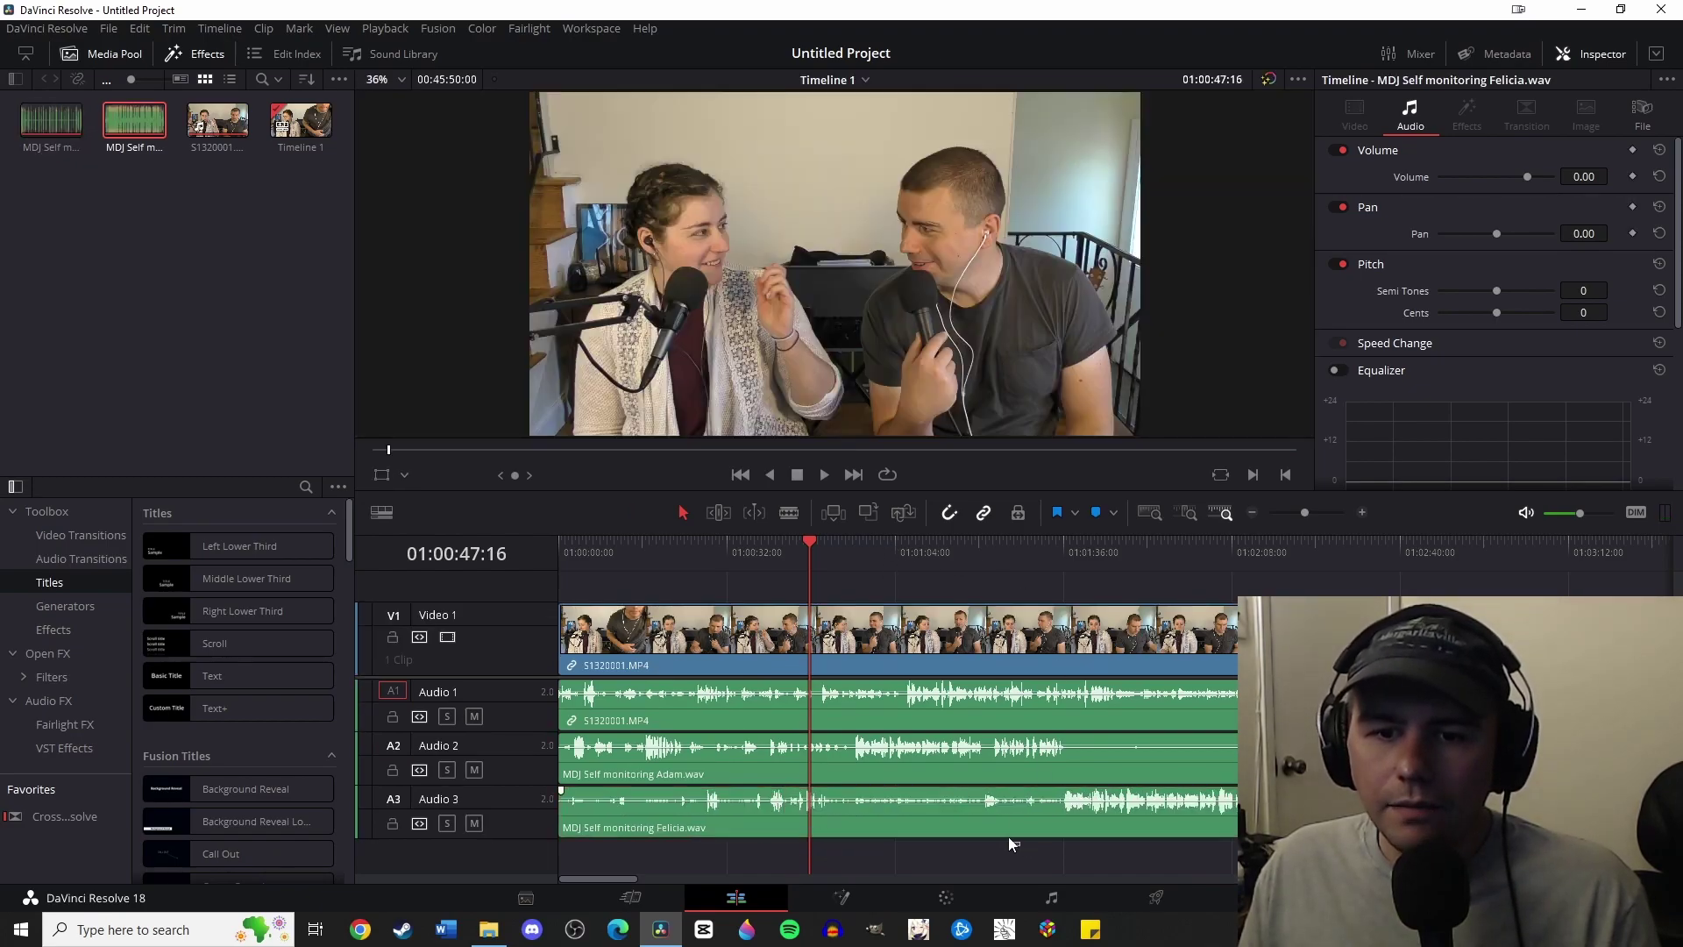
{"action": "left_click_drag", "start_coordinate": [1003, 837], "coordinate": [1138, 755]}
{"action": "left_click", "coordinate": [768, 633]}
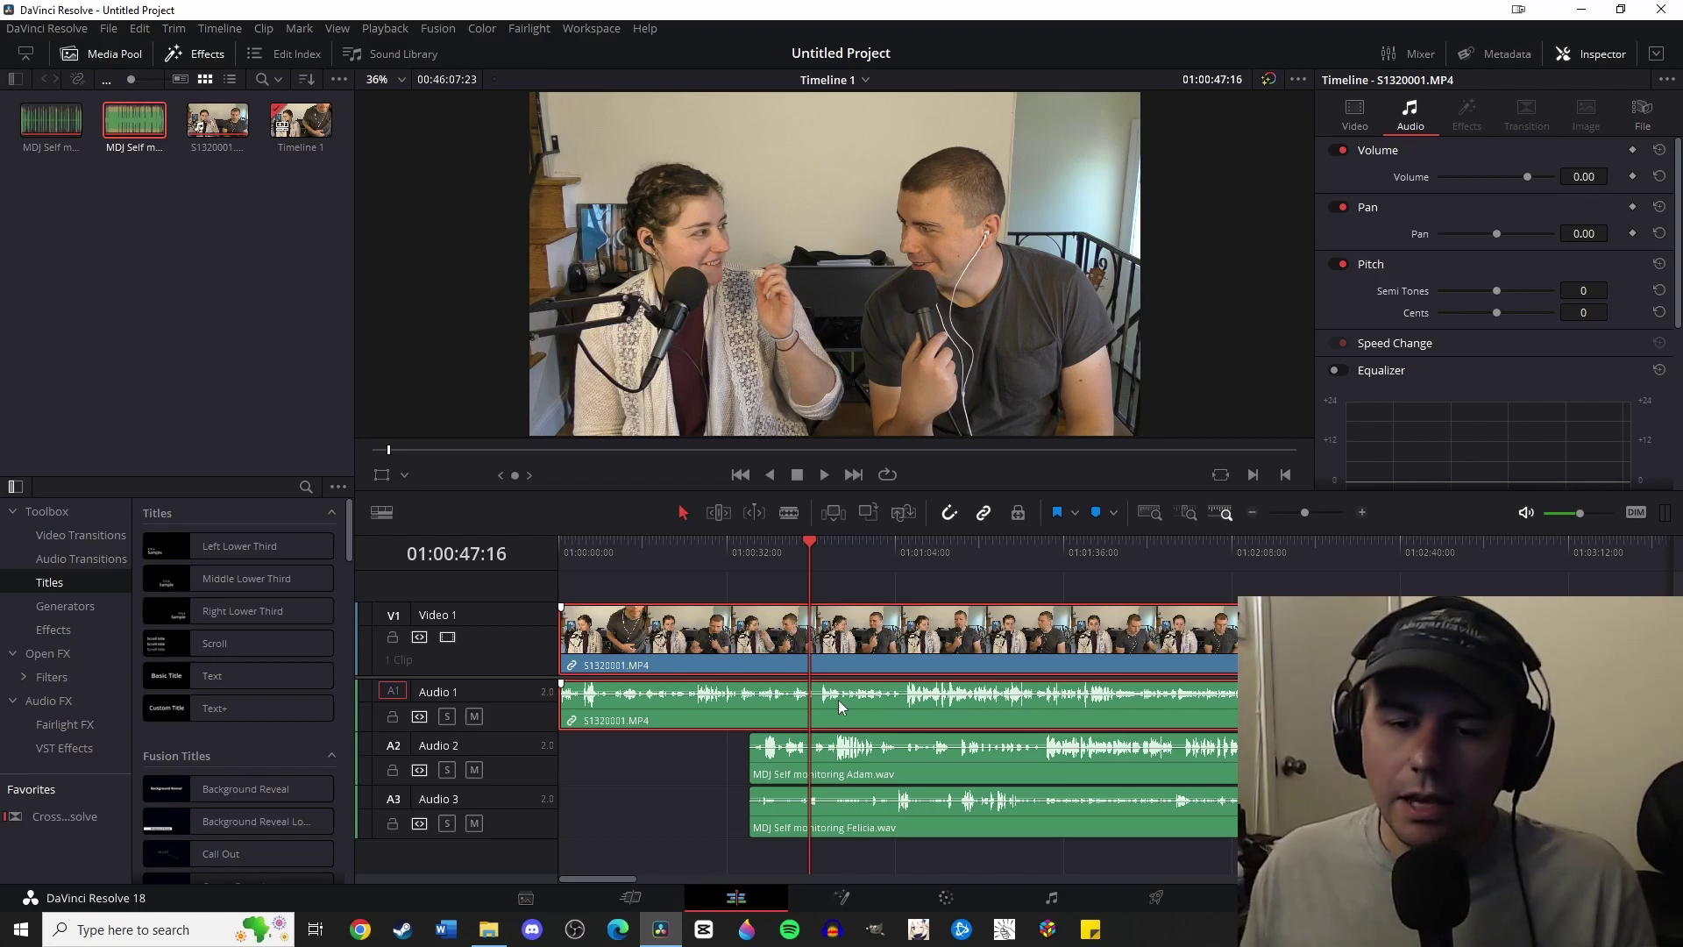
Step: Switch to the Color page showing the S1320001 clip with colour wheels and parade scopes
{"action": "left_click", "coordinate": [954, 908]}
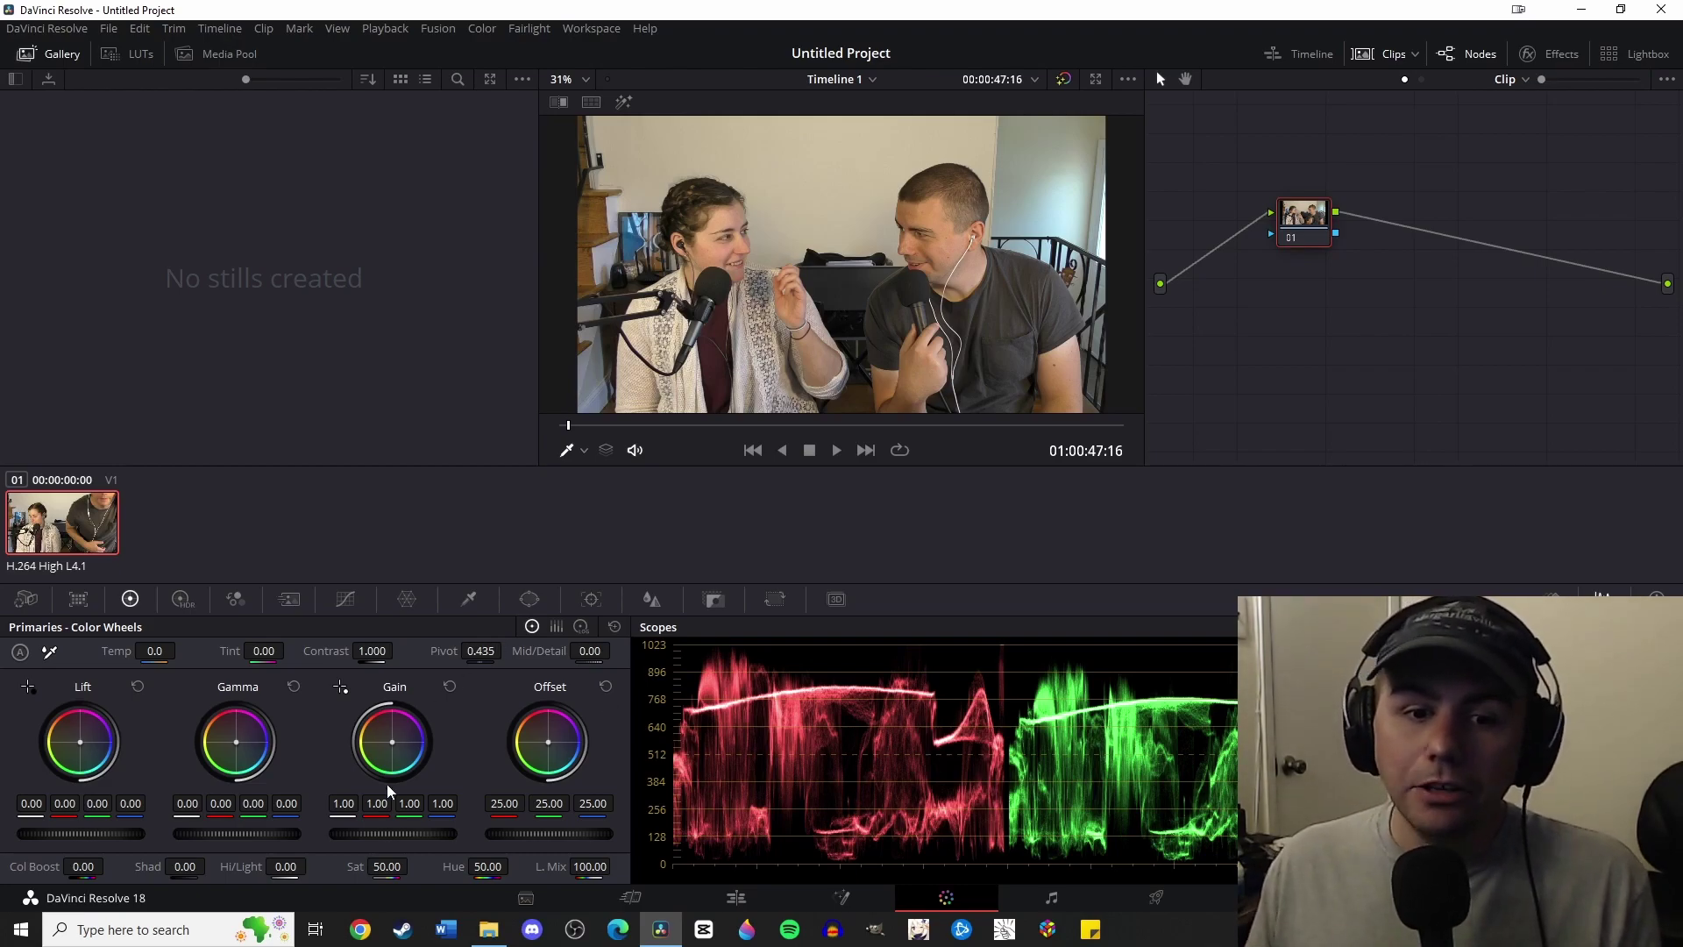
Step: Cool the clip's colour temperature to Temp -1340
{"action": "left_click", "coordinate": [253, 803]}
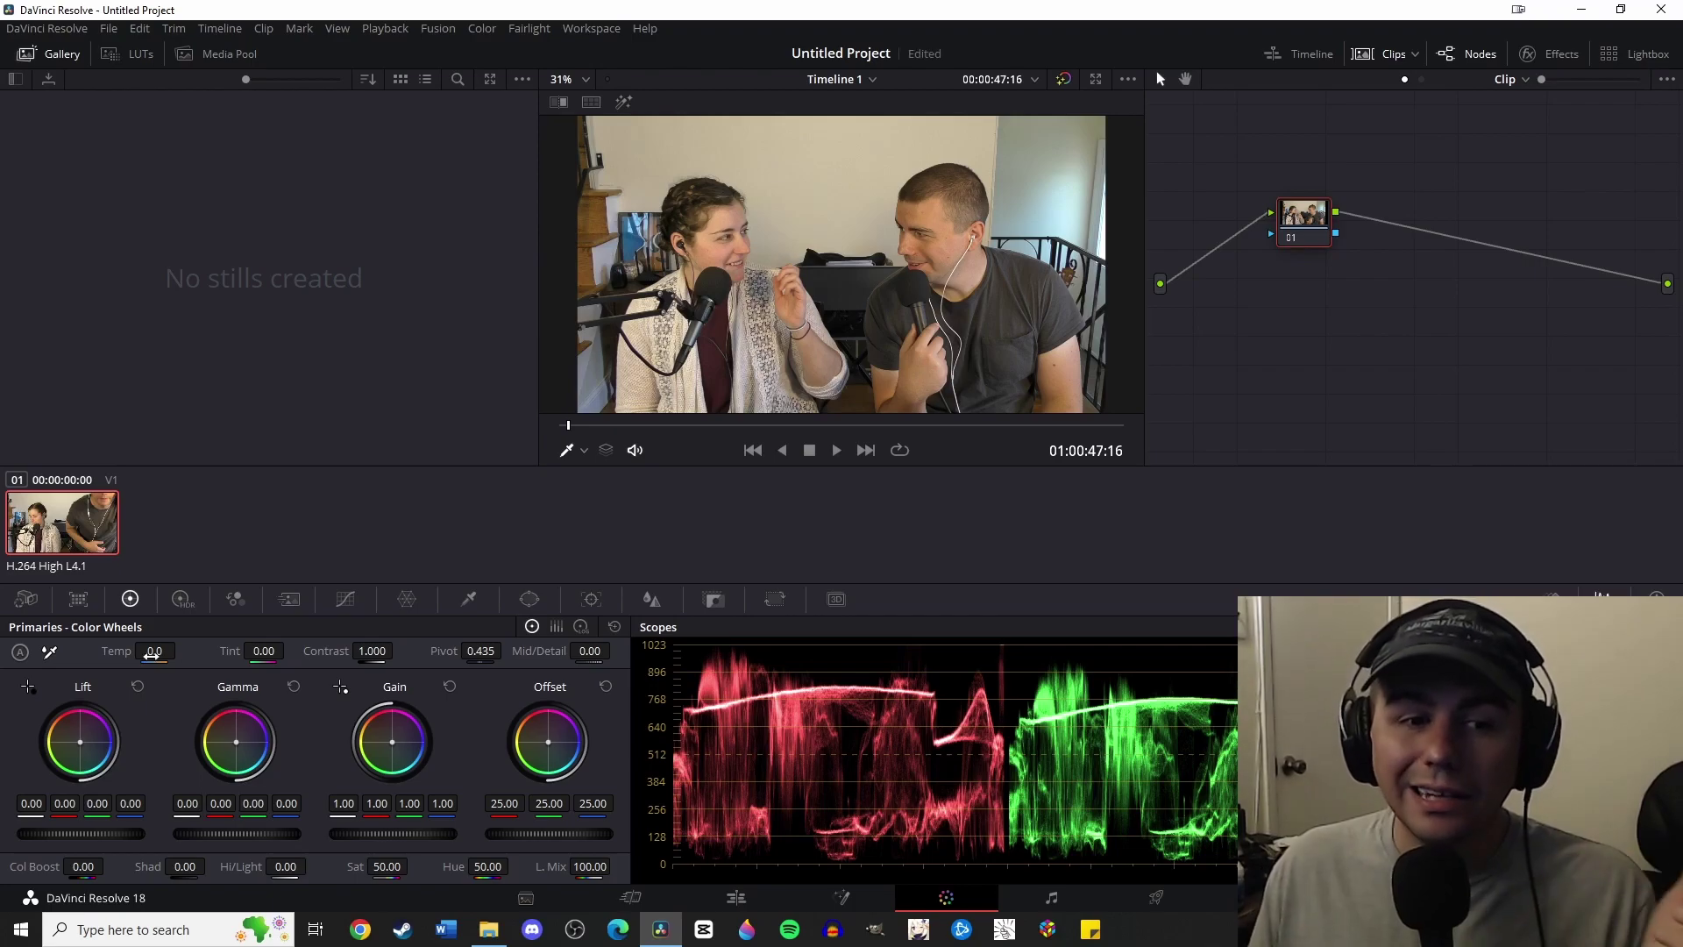
{"action": "left_click_drag", "start_coordinate": [154, 651], "coordinate": [105, 651]}
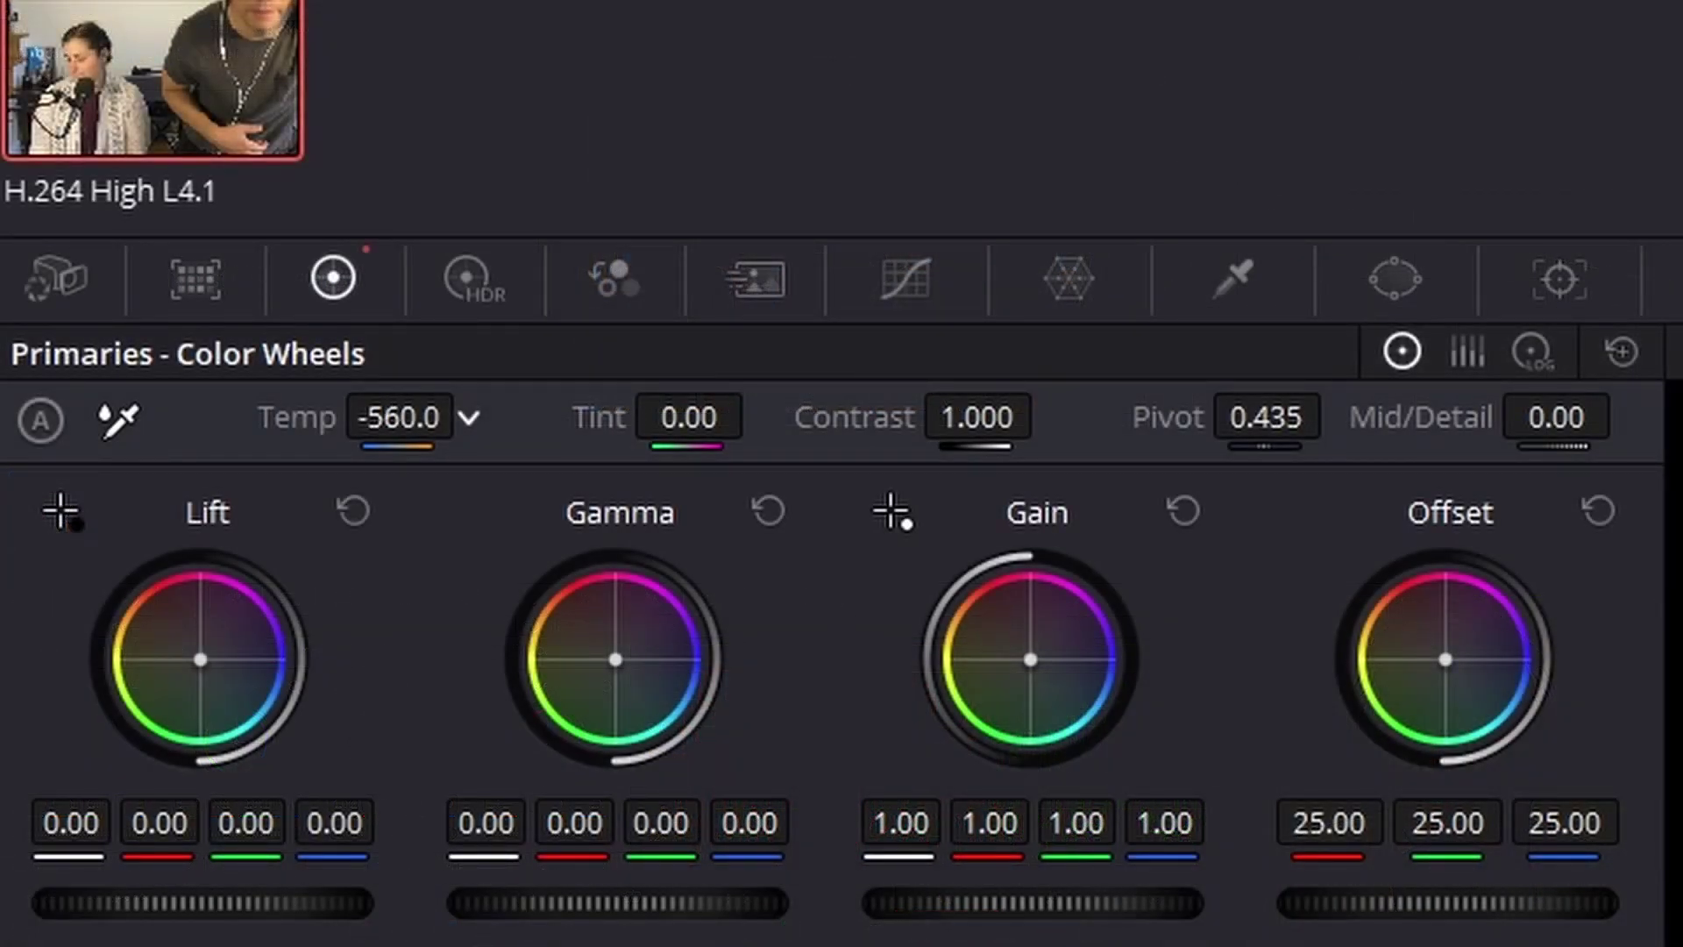
{"action": "left_click_drag", "start_coordinate": [399, 418], "coordinate": [329, 417]}
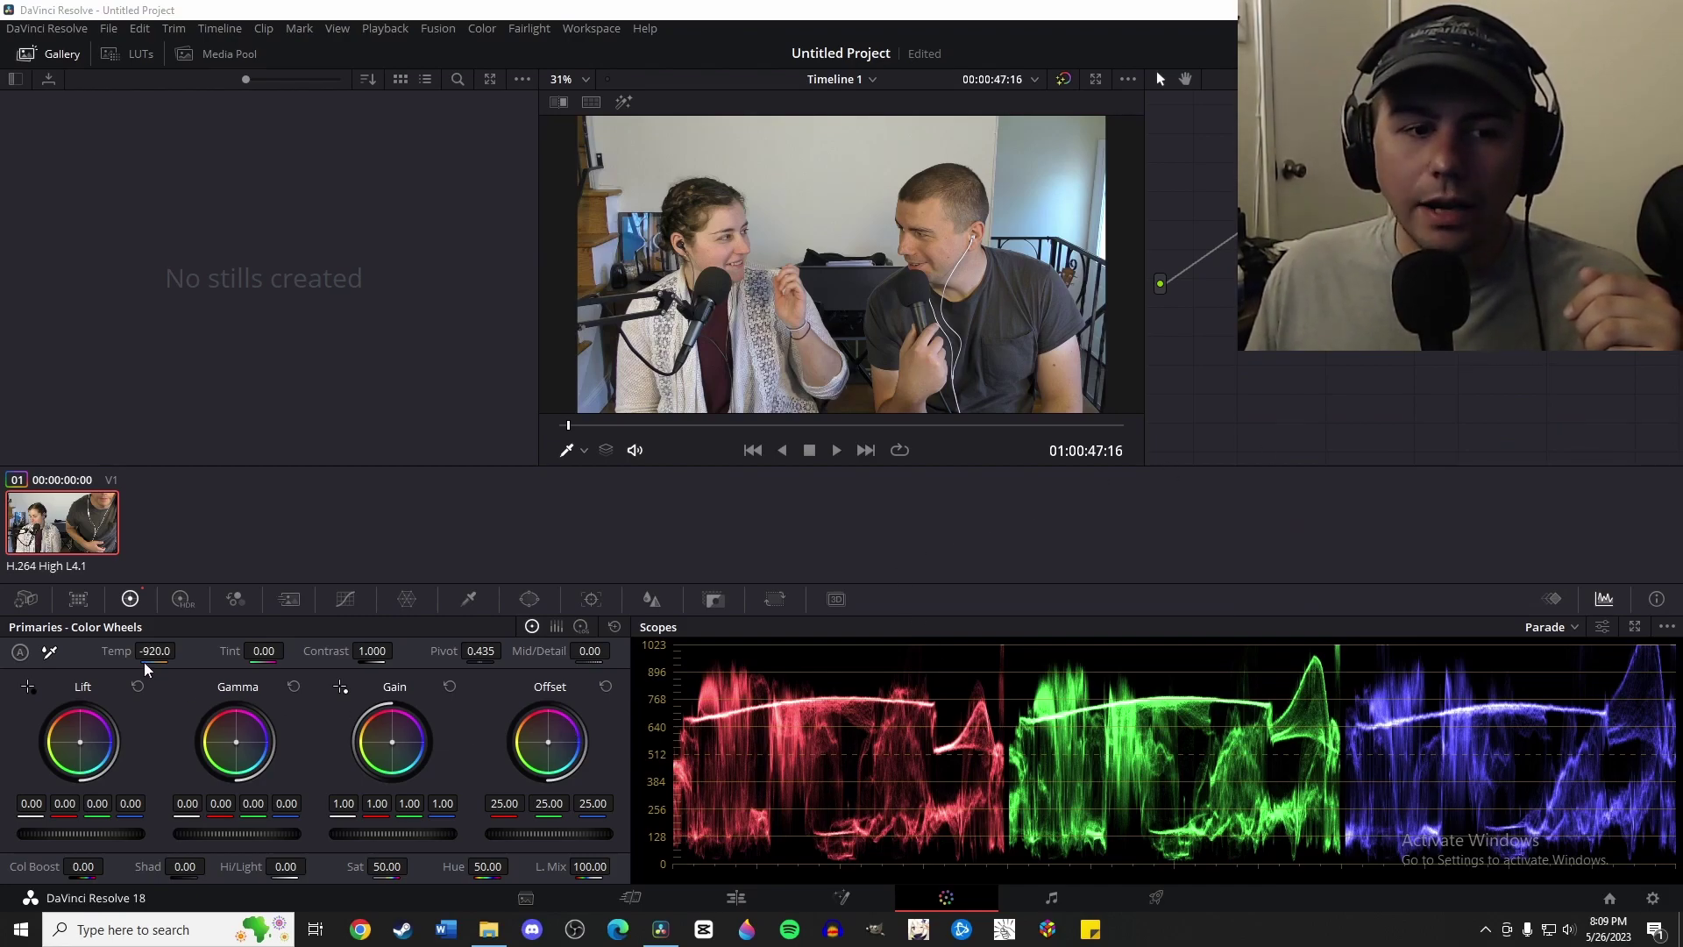
{"action": "left_click_drag", "start_coordinate": [149, 668], "coordinate": [180, 658]}
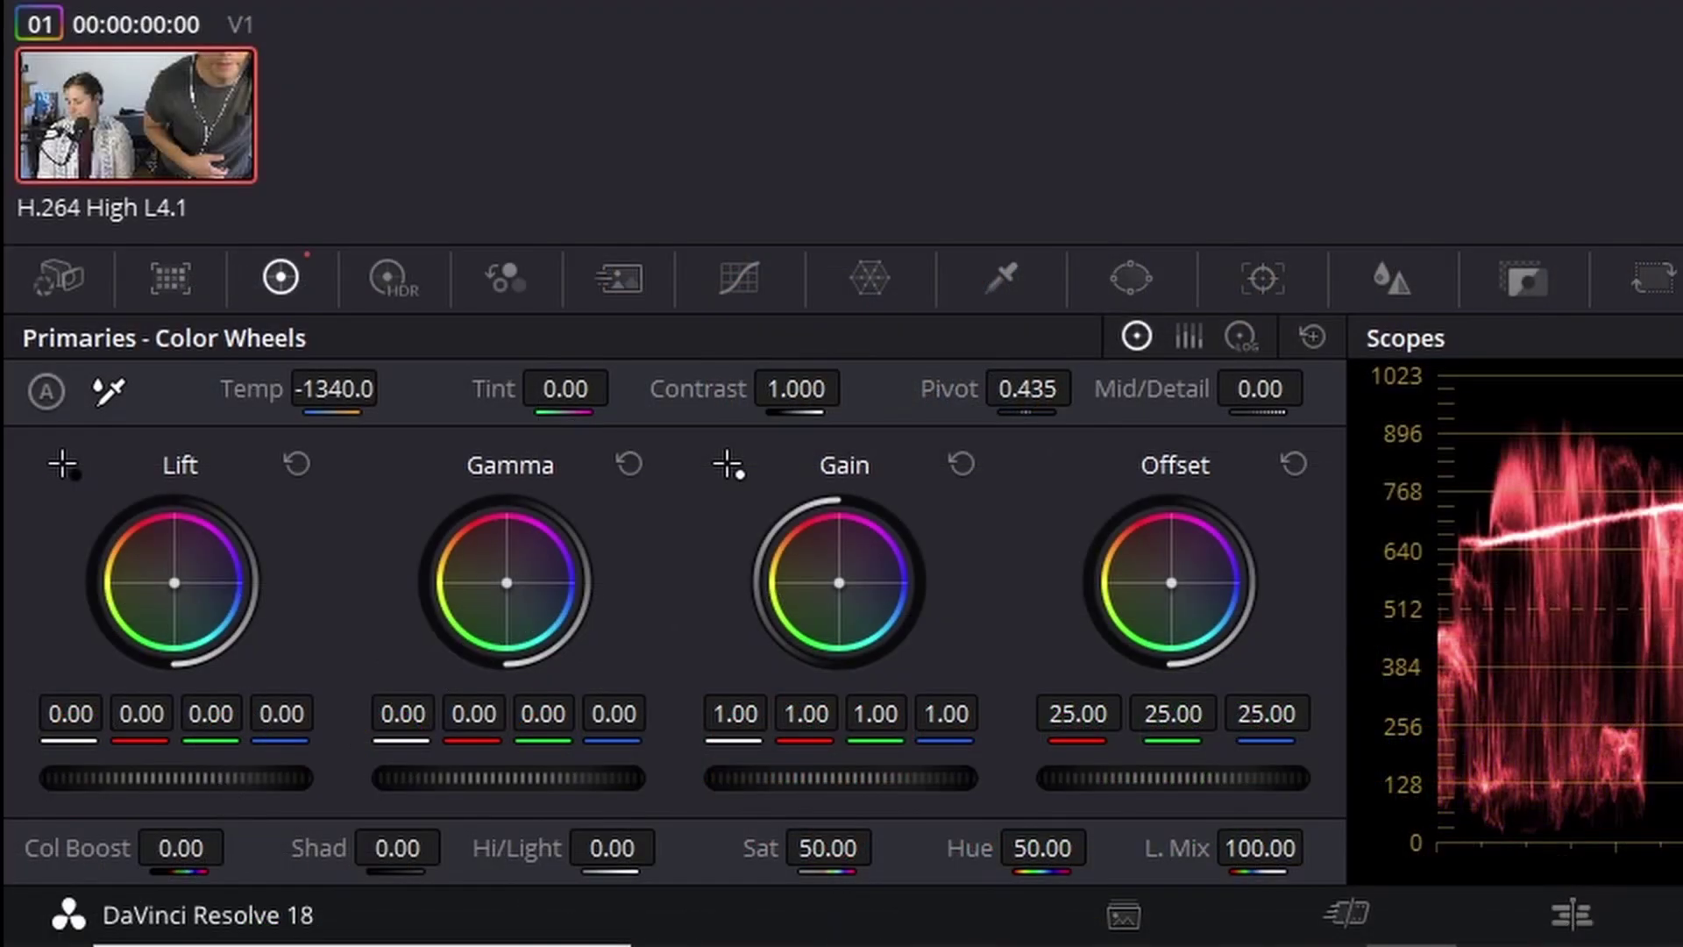
Step: Lower the Lift slightly, raise the Gain slightly, and return to the Edit page
{"action": "left_click_drag", "start_coordinate": [175, 778], "coordinate": [168, 778]}
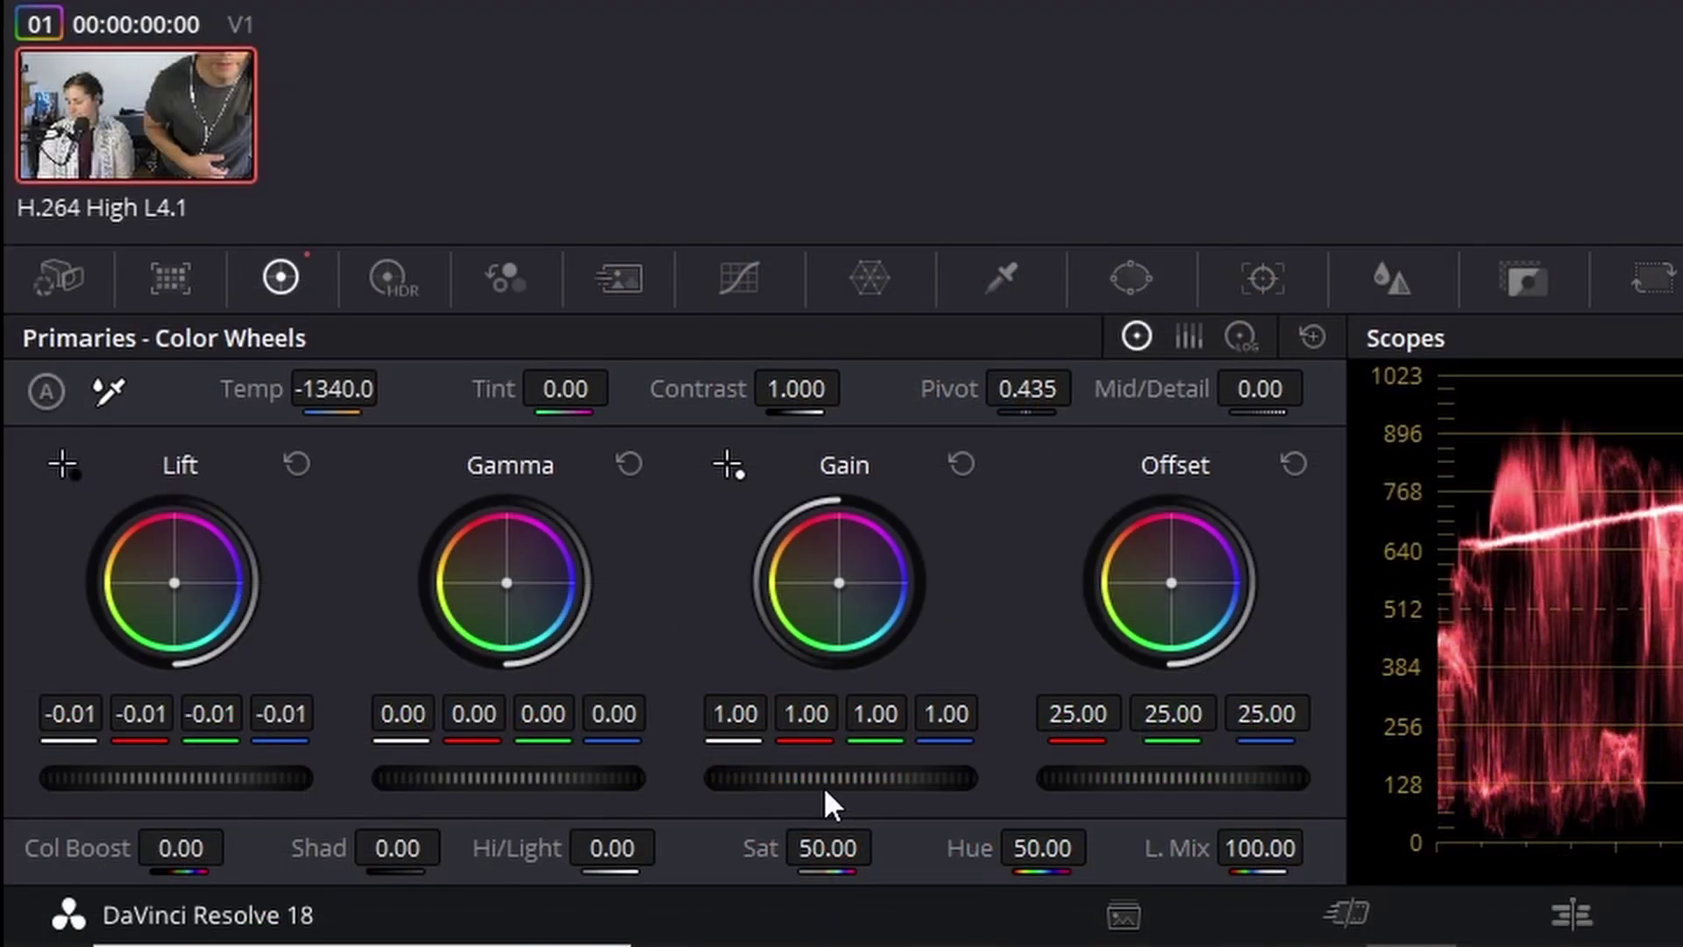
{"action": "left_click_drag", "start_coordinate": [840, 778], "coordinate": [851, 777]}
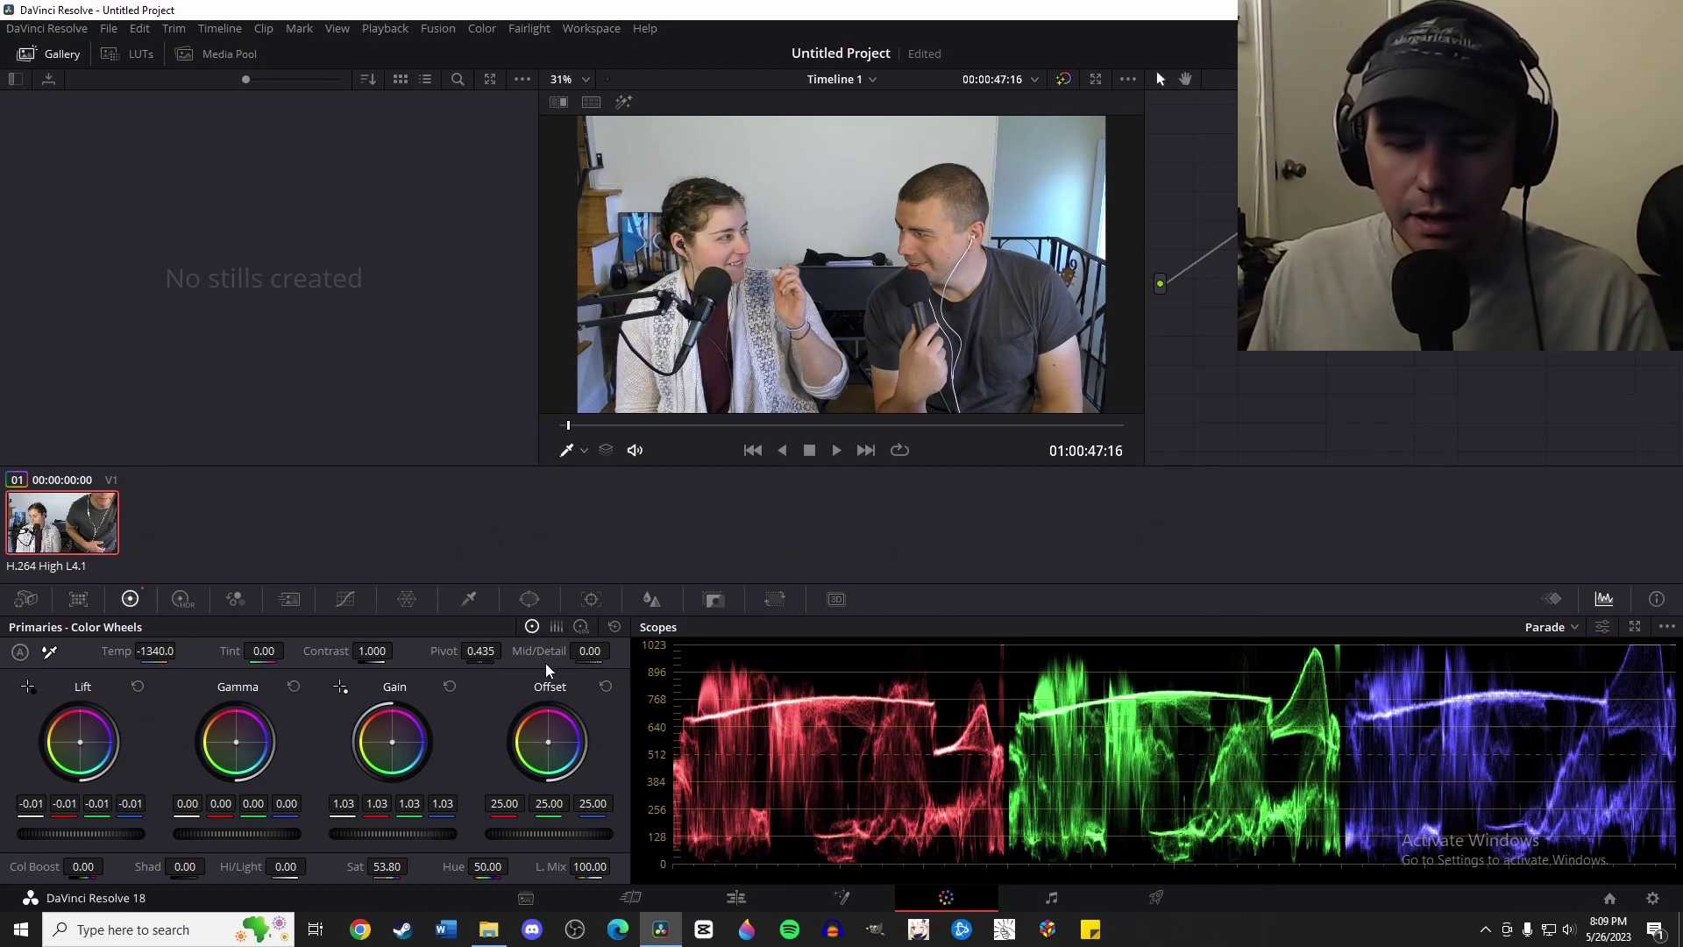
{"action": "key", "text": "shift+4"}
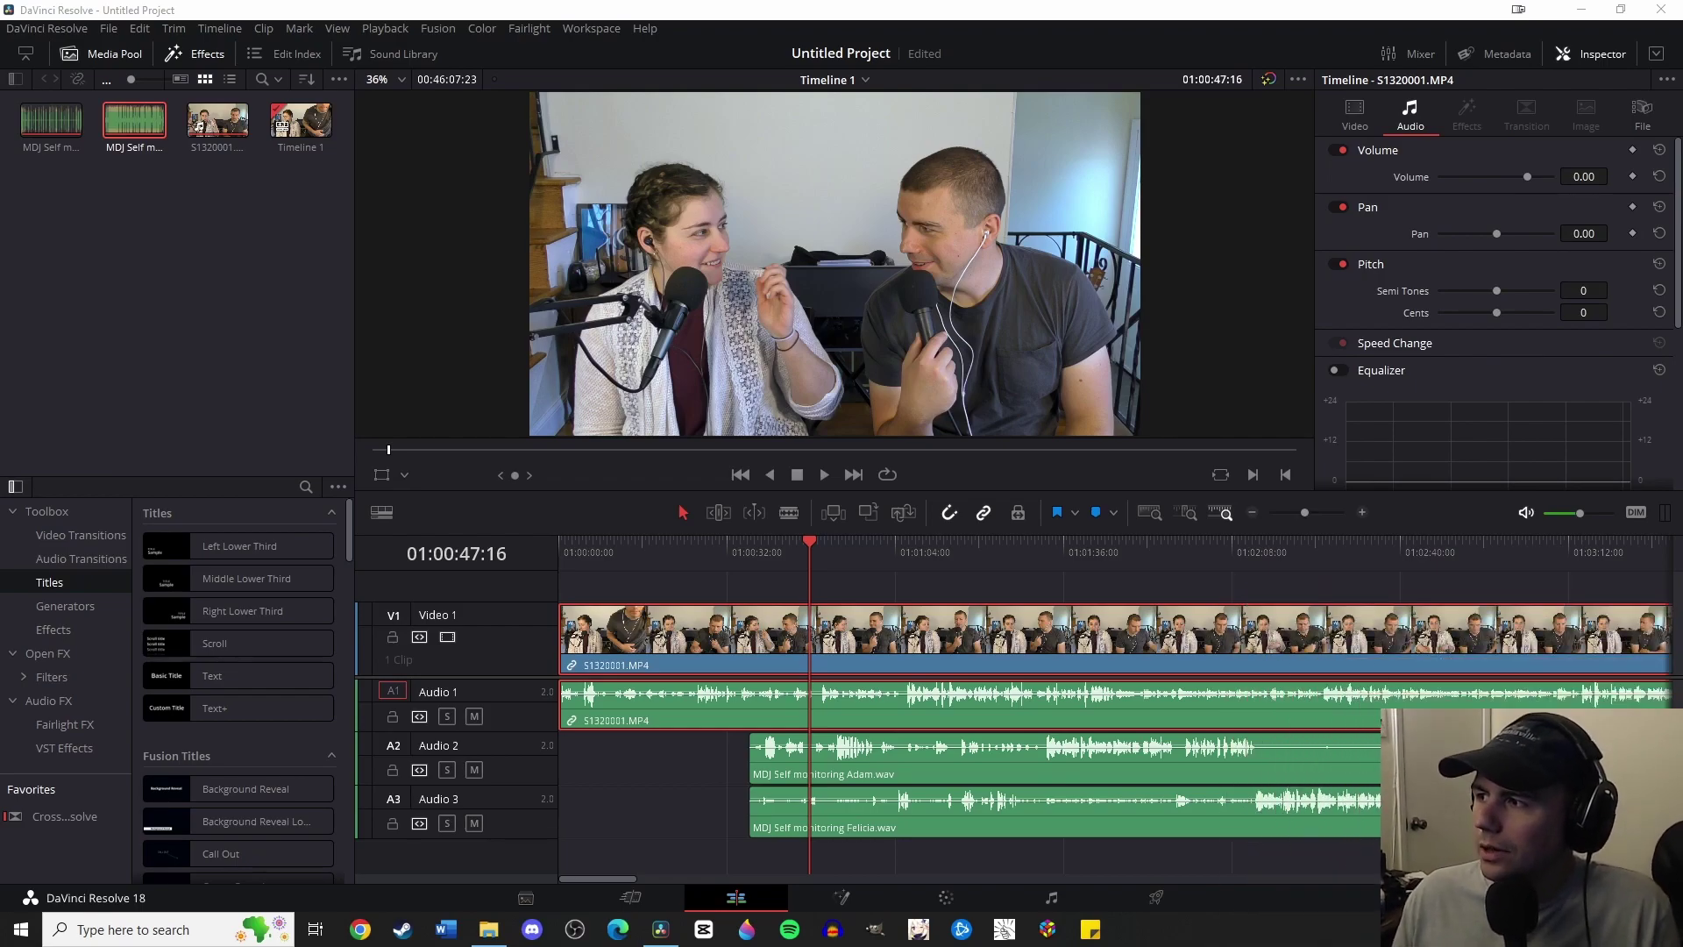
Step: Move both mic clips on Audio 2 and 3 earlier to sync with the camera audio
{"action": "left_click", "coordinate": [718, 540]}
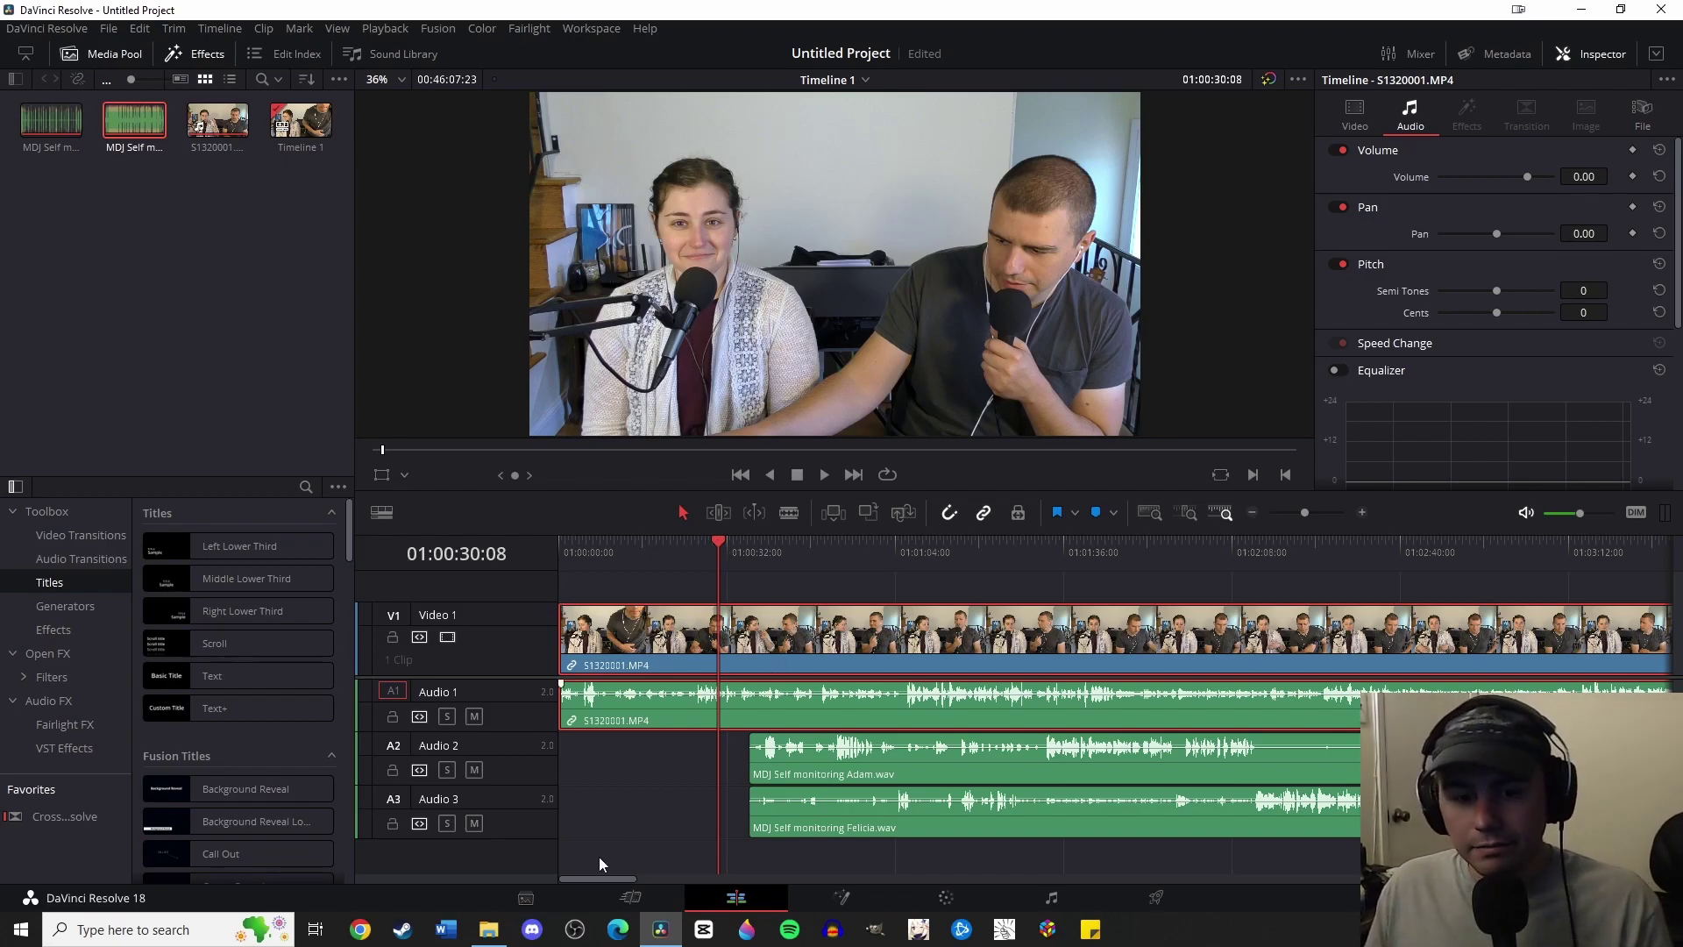
{"action": "left_click_drag", "start_coordinate": [624, 877], "coordinate": [631, 882]}
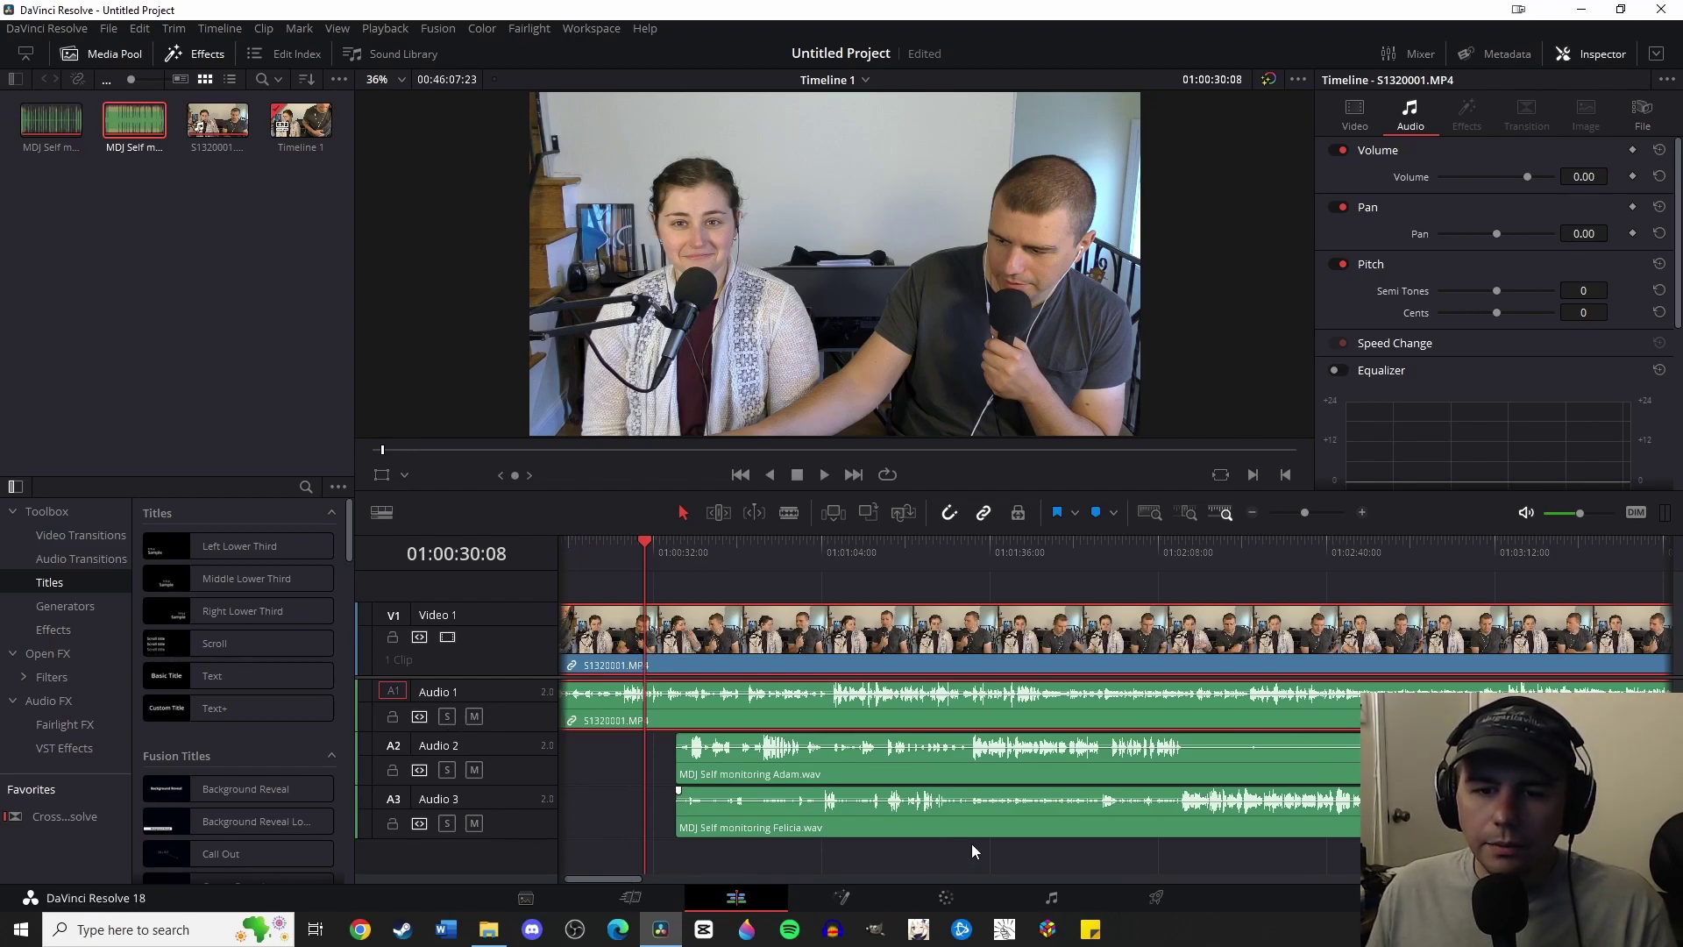
{"action": "left_click_drag", "start_coordinate": [973, 850], "coordinate": [788, 778]}
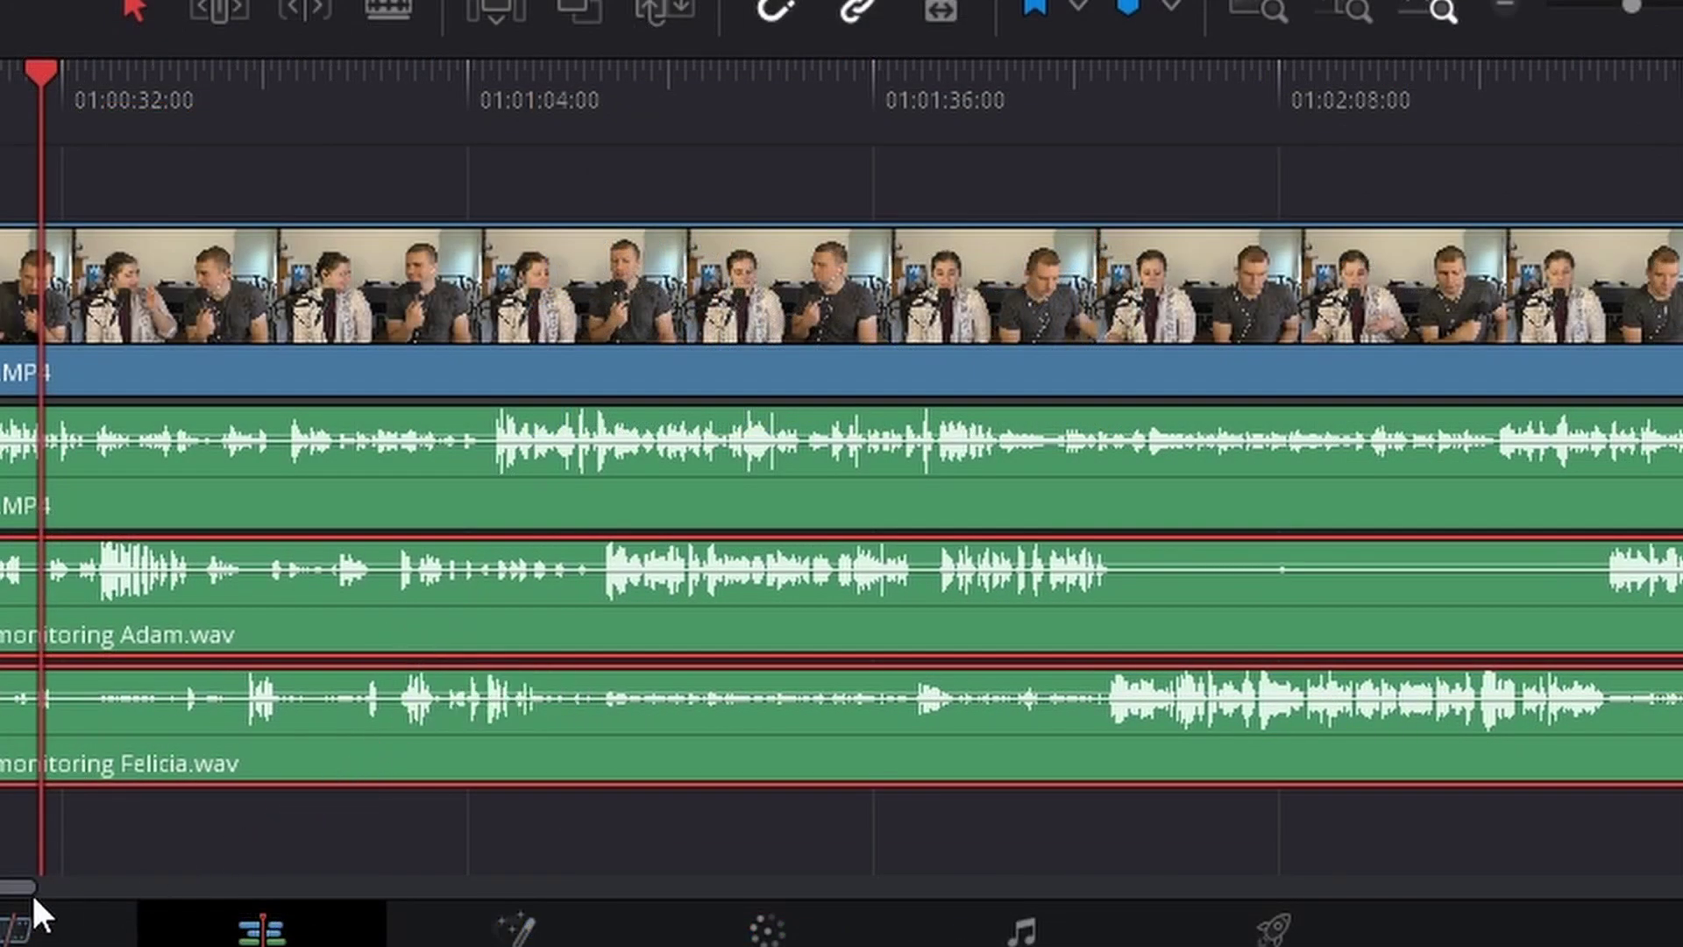
{"action": "left_click_drag", "start_coordinate": [33, 896], "coordinate": [1, 901]}
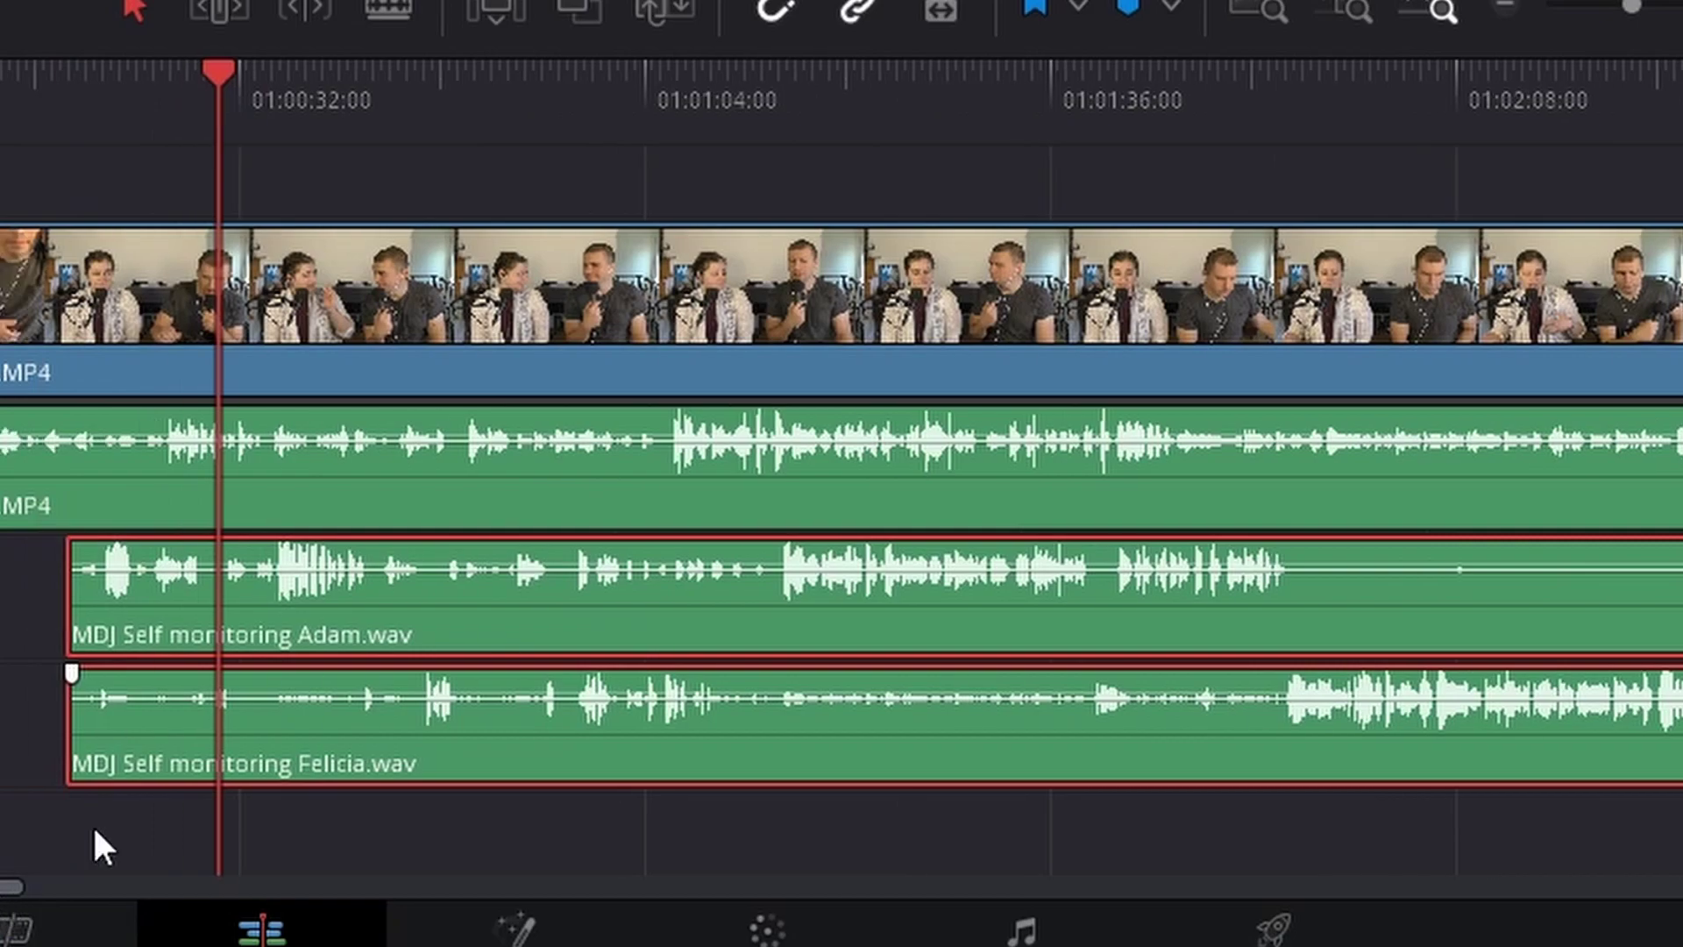
{"action": "left_click_drag", "start_coordinate": [786, 635], "coordinate": [681, 630]}
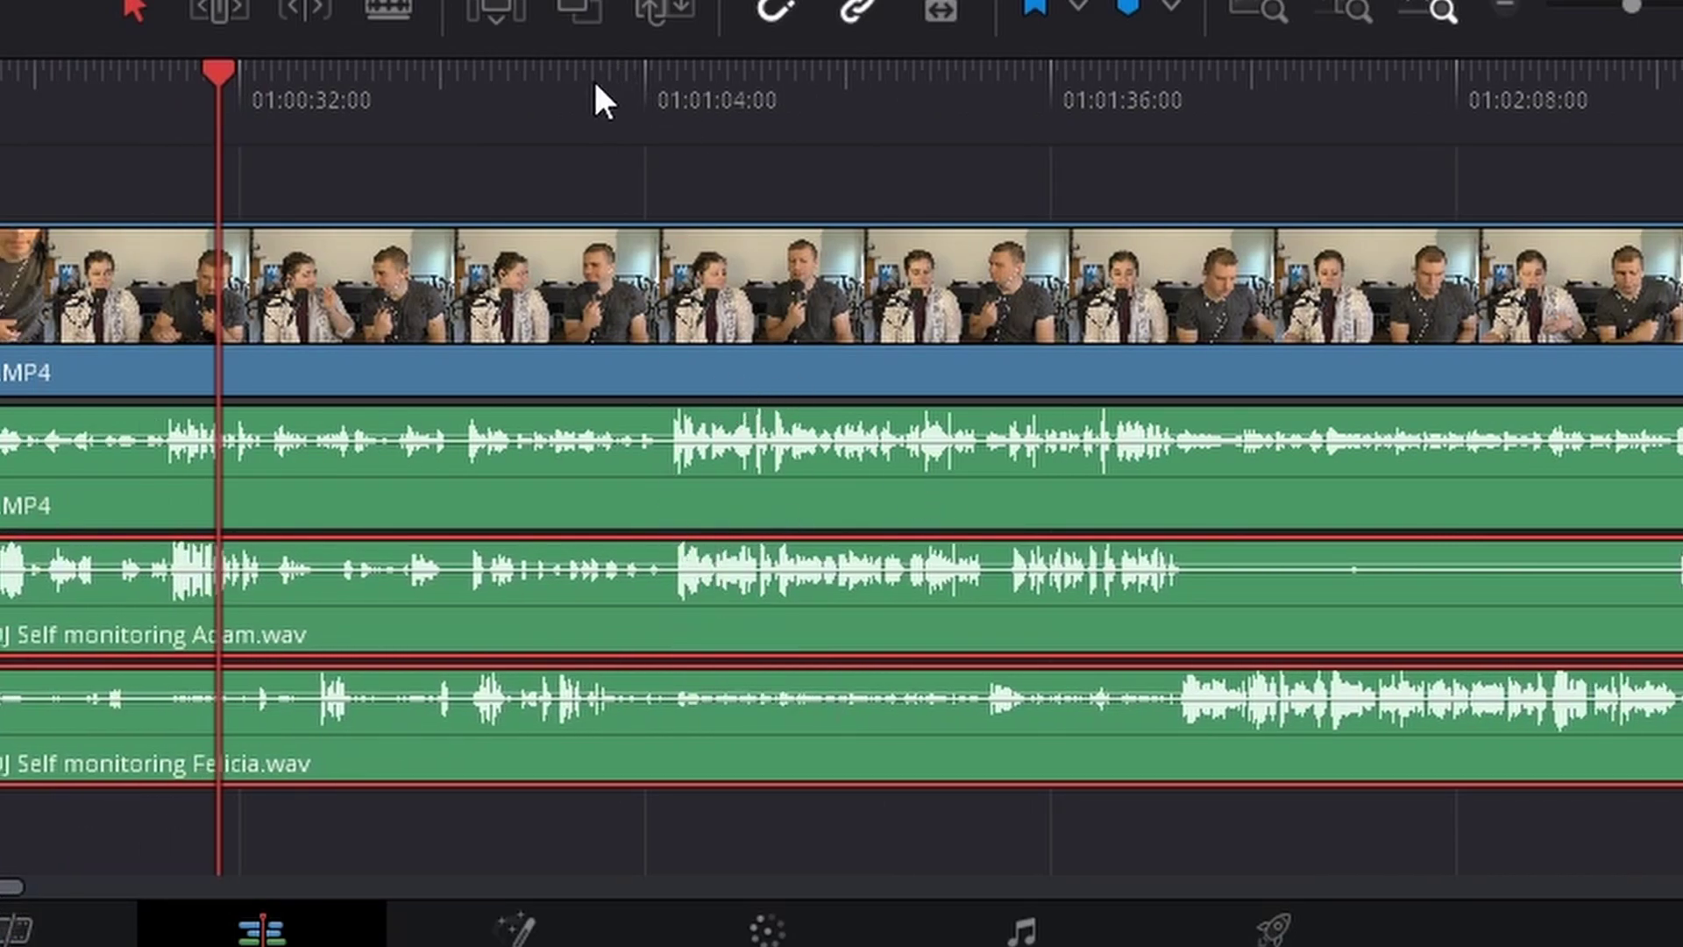
{"action": "left_click", "coordinate": [642, 84]}
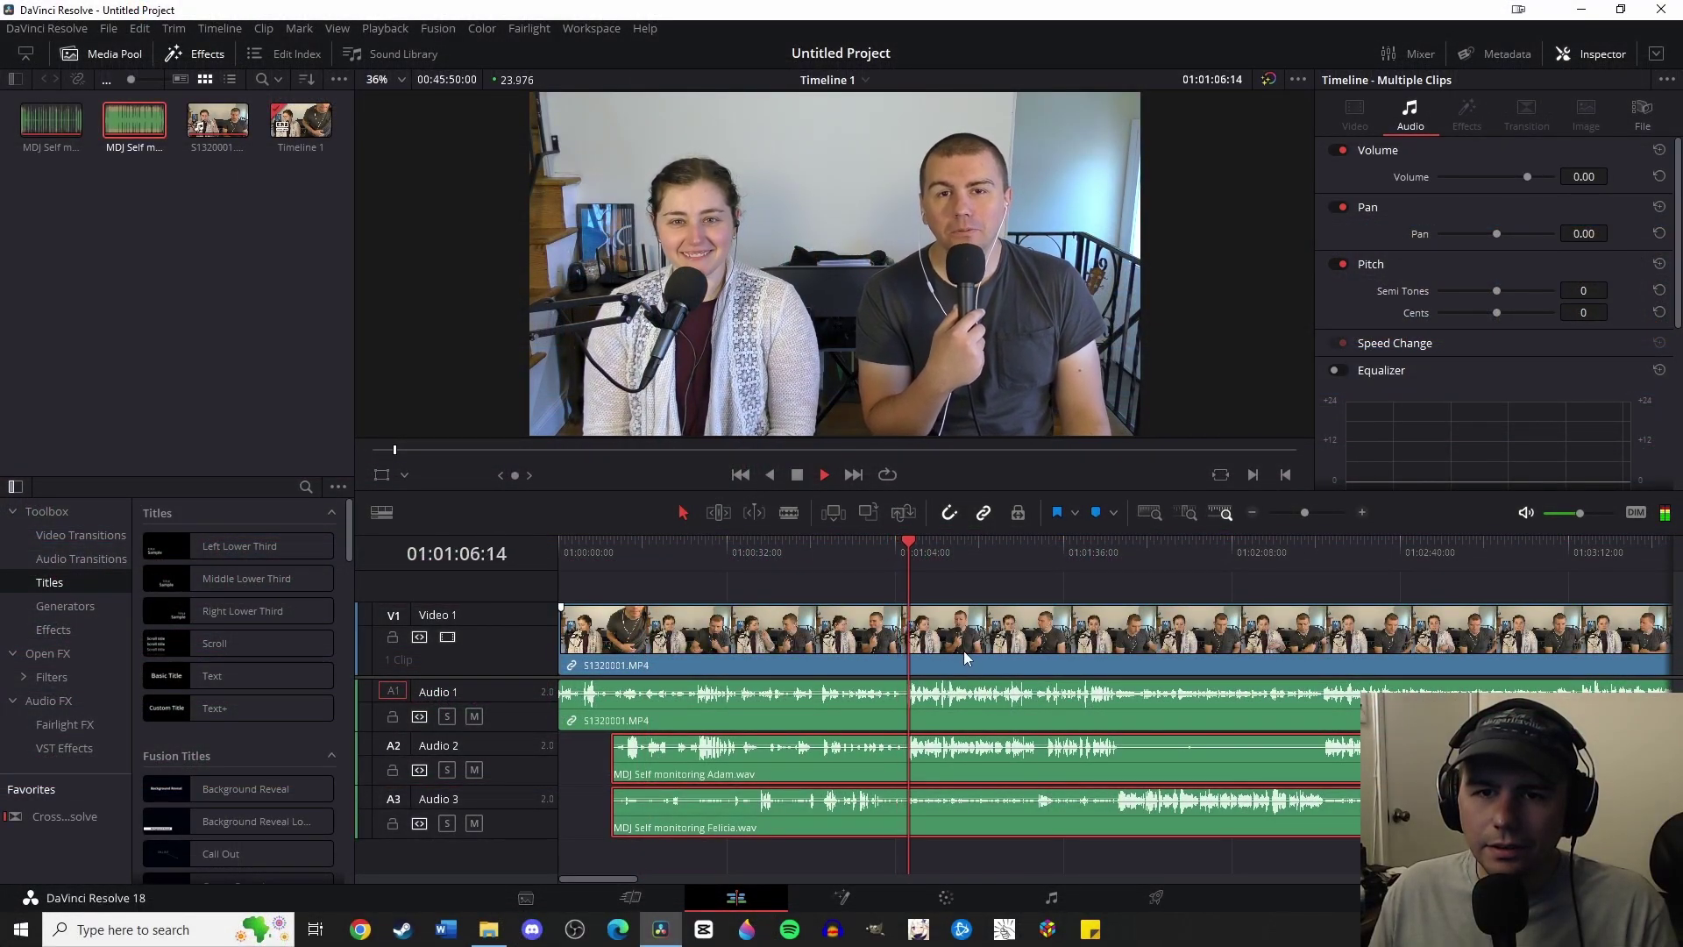
{"action": "key", "text": "space"}
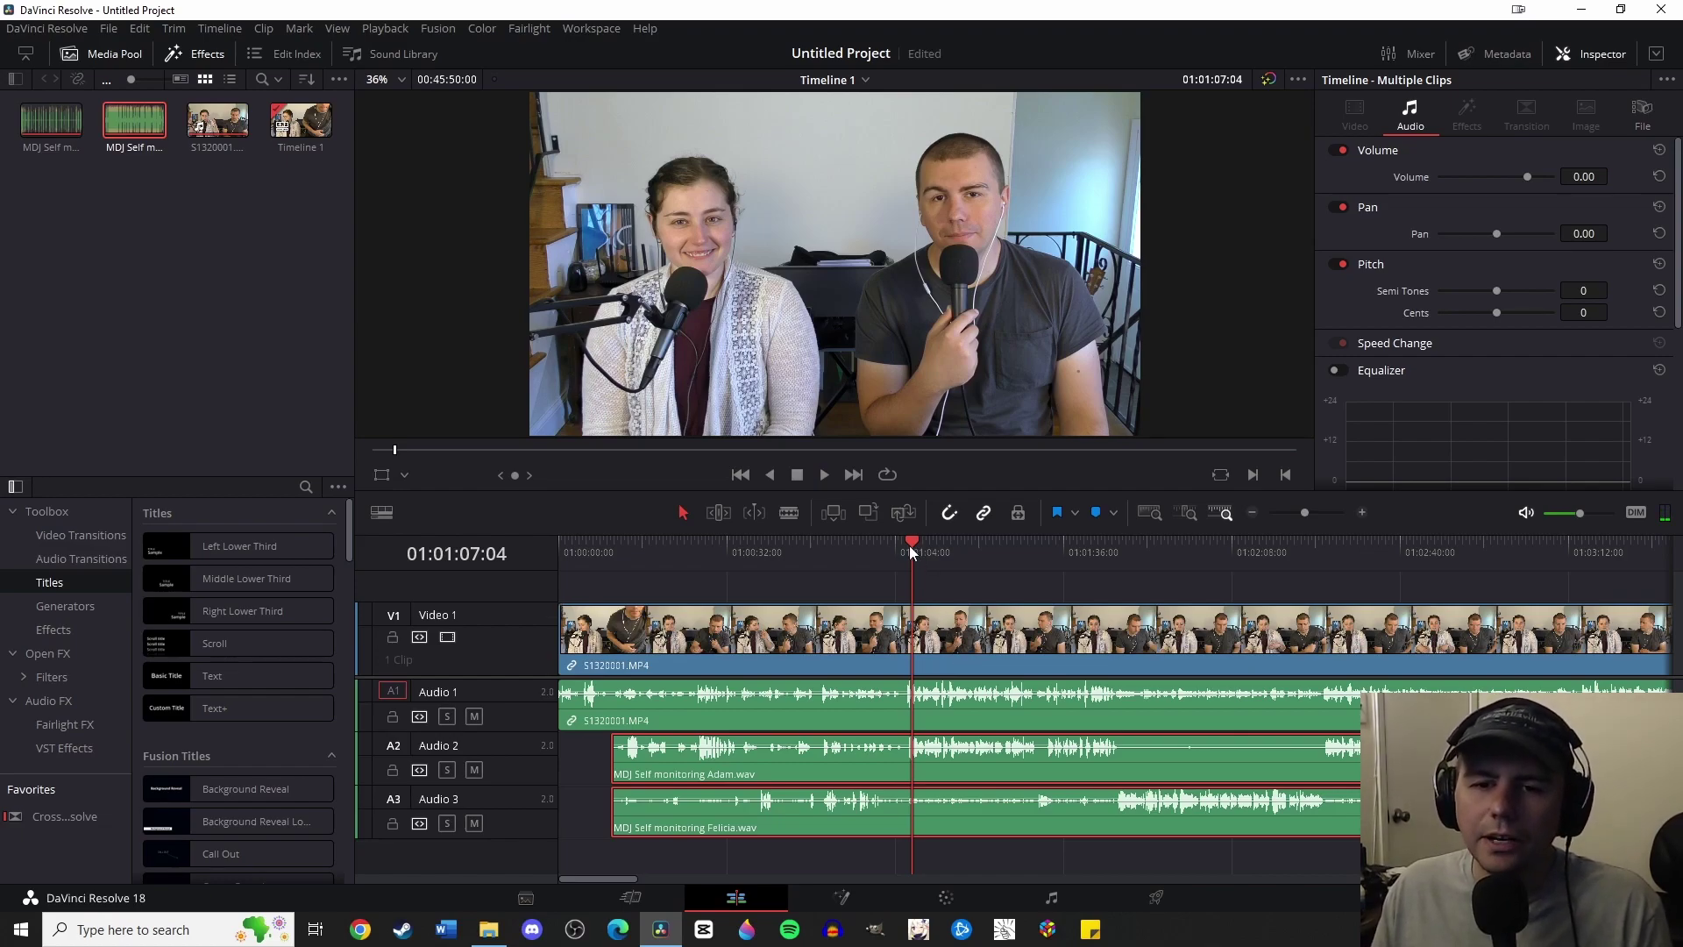
{"action": "left_click_drag", "start_coordinate": [908, 545], "coordinate": [882, 544]}
Step: Split all tracks at 01:01:05:04 and delete the opening portions before it
{"action": "left_click_drag", "start_coordinate": [942, 852], "coordinate": [808, 605]}
{"action": "left_click_drag", "start_coordinate": [887, 540], "coordinate": [903, 553]}
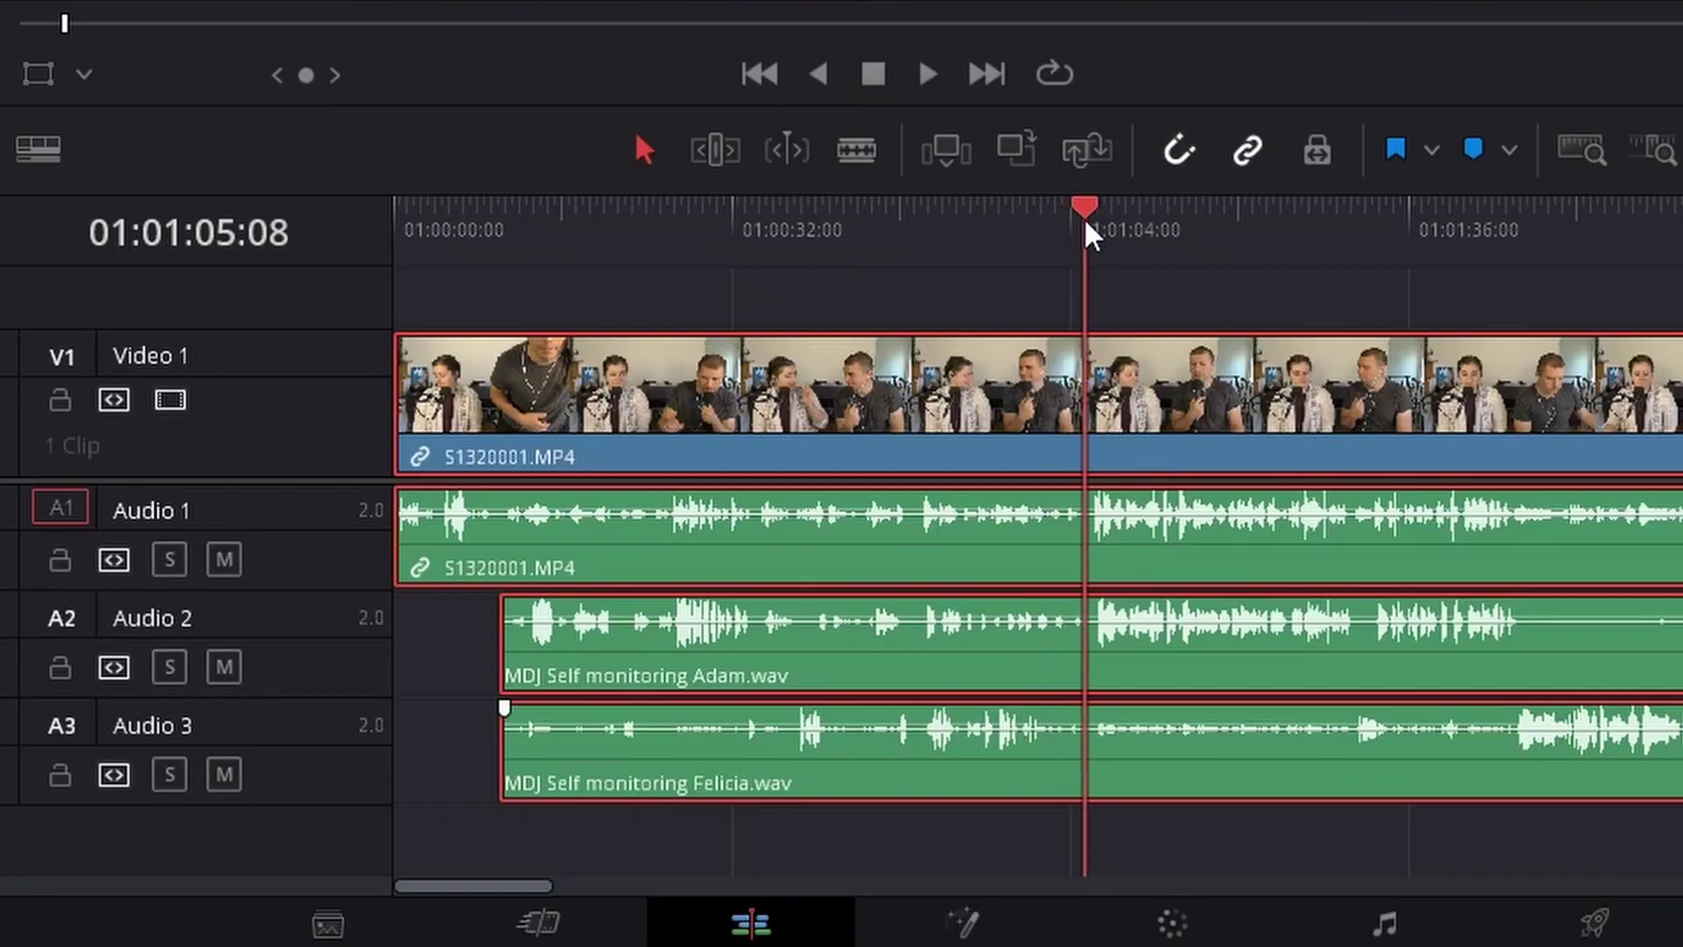
{"action": "left_click_drag", "start_coordinate": [1090, 235], "coordinate": [1085, 235]}
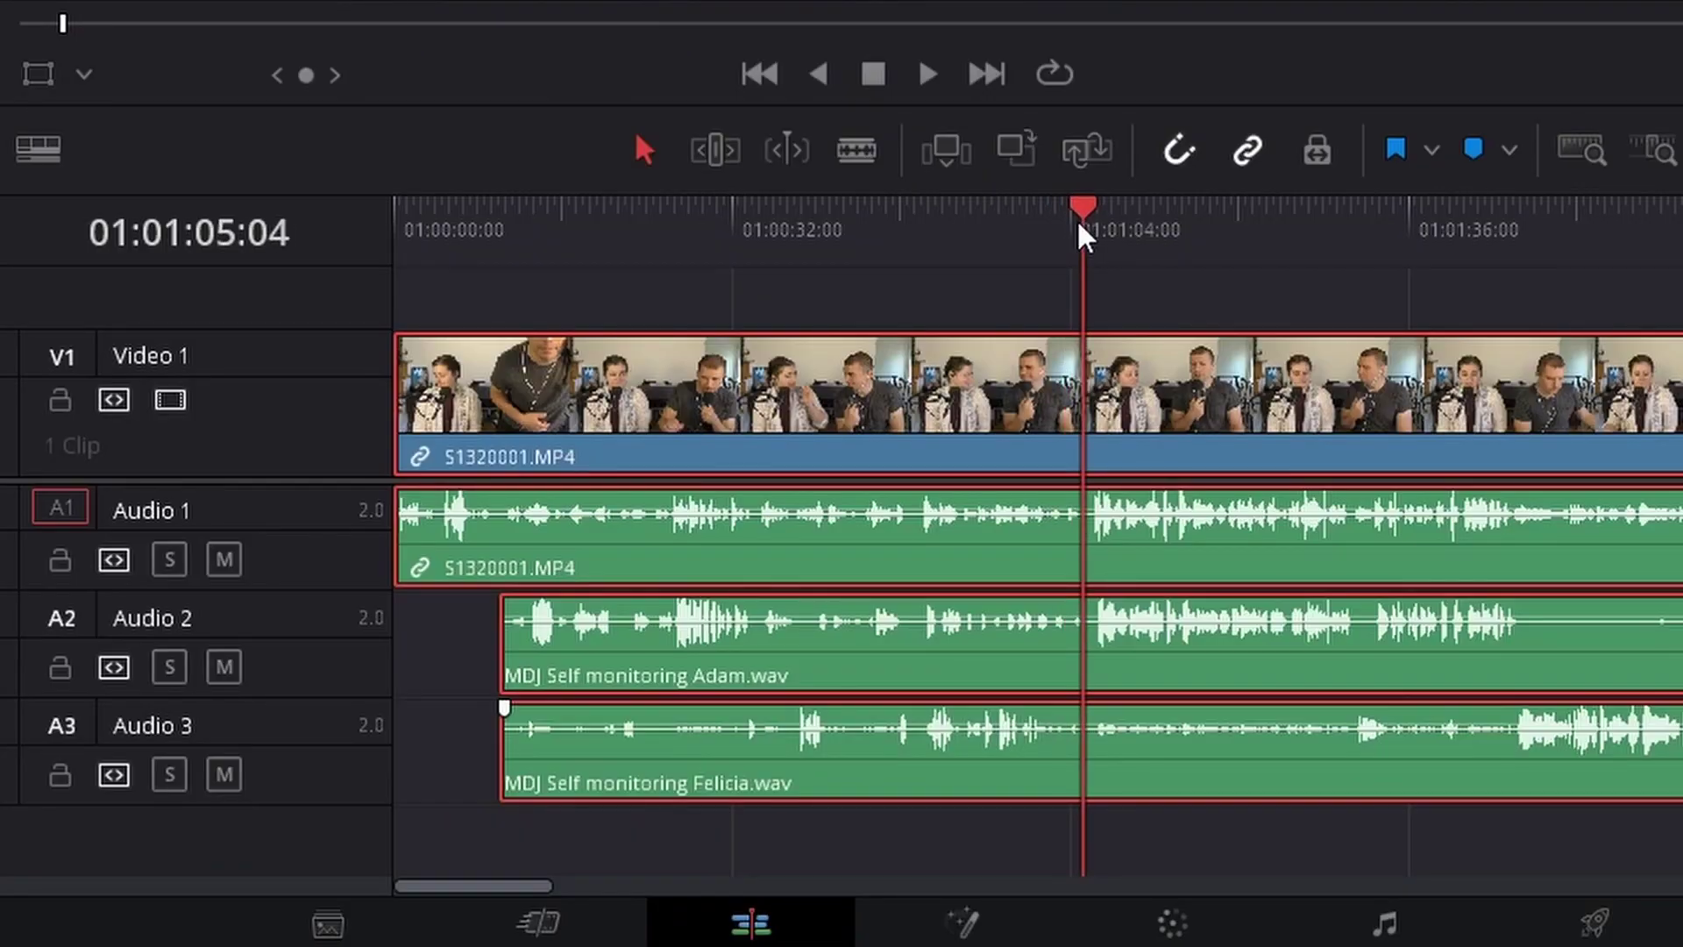
{"action": "key", "text": "ctrl+b"}
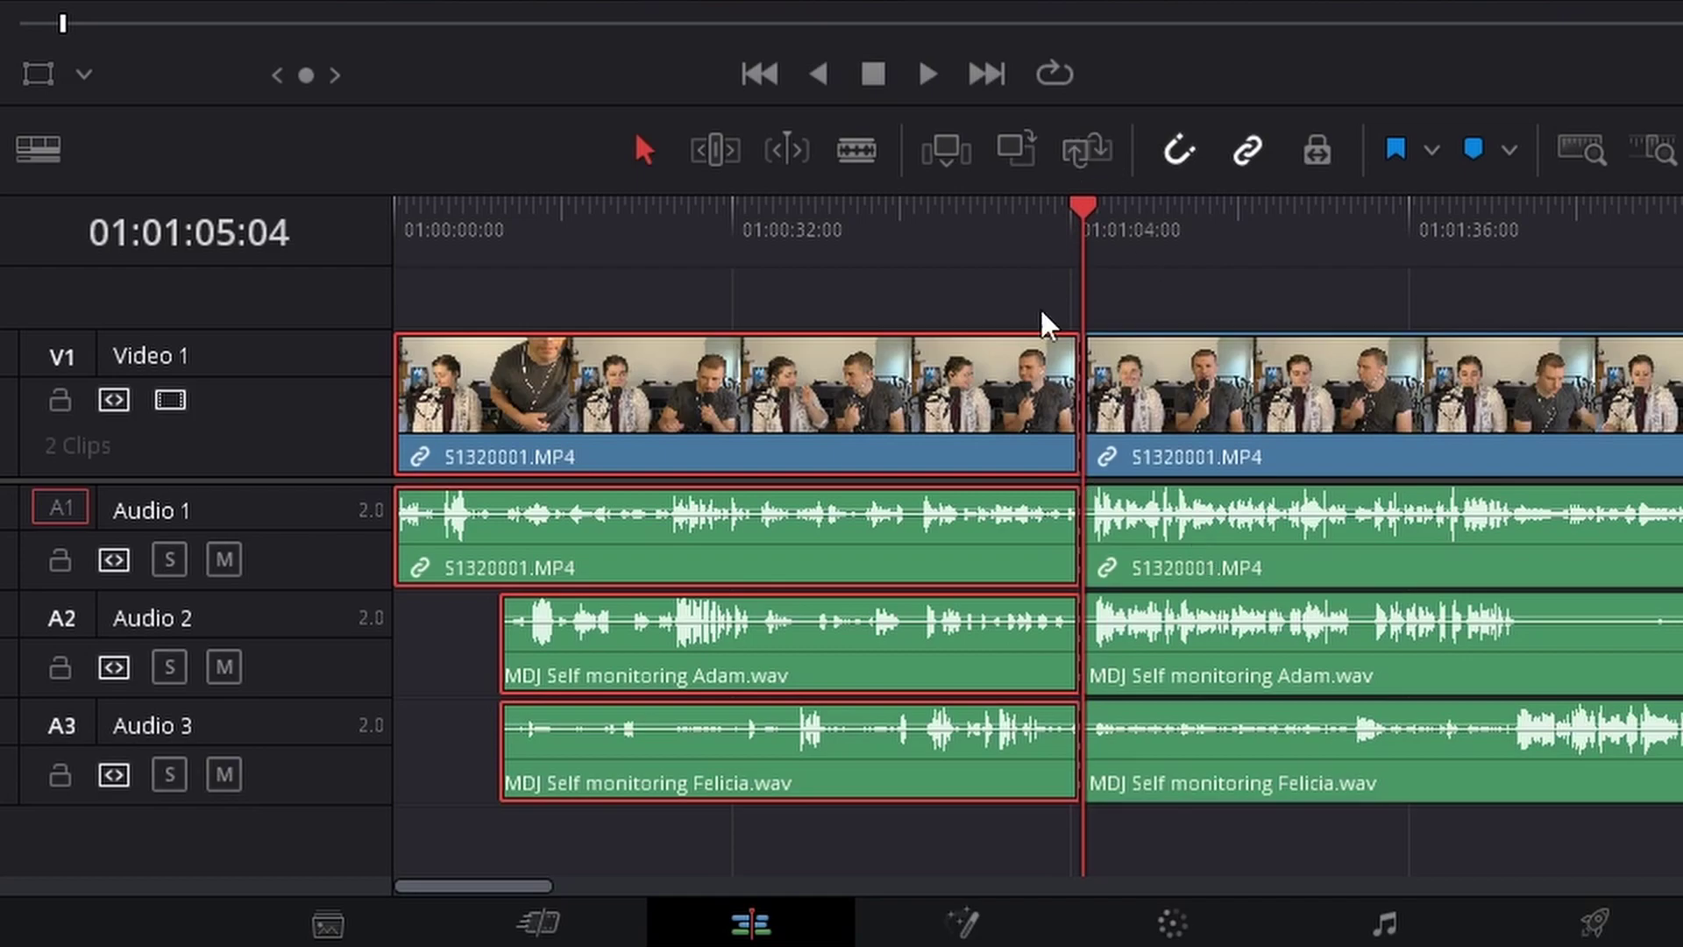
{"action": "left_click_drag", "start_coordinate": [974, 829], "coordinate": [805, 416]}
{"action": "key", "text": "Delete"}
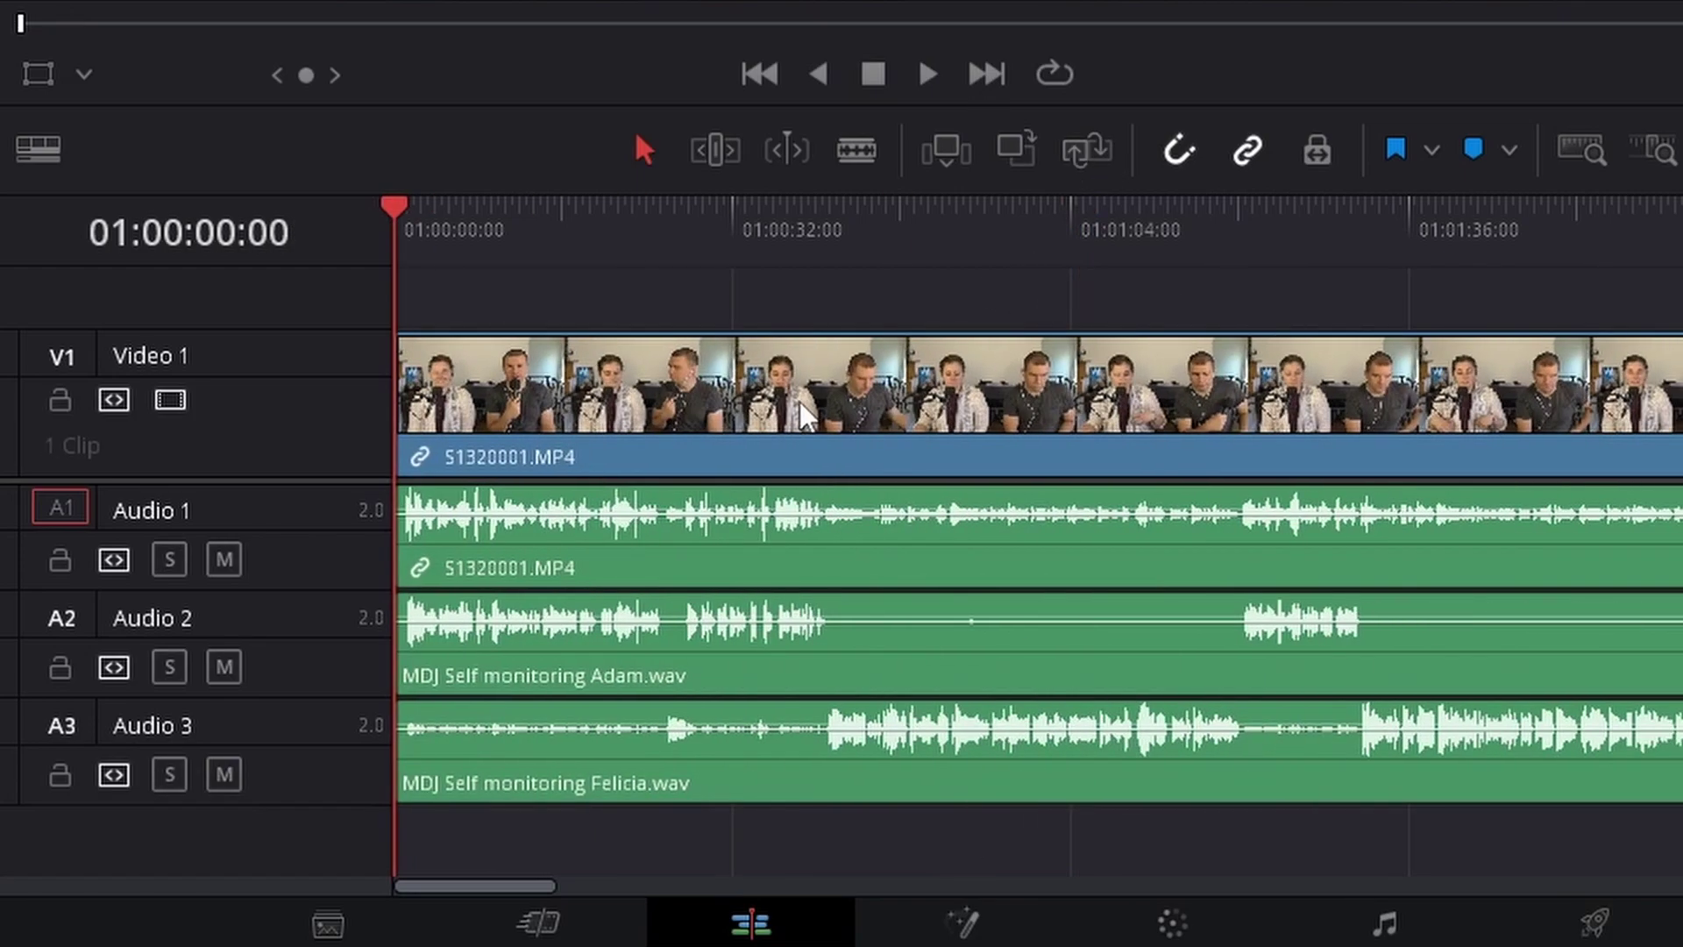
{"action": "key", "text": "ctrl+equal"}
{"action": "key", "text": "ctrl+equal"}
{"action": "key", "text": "ctrl+equal"}
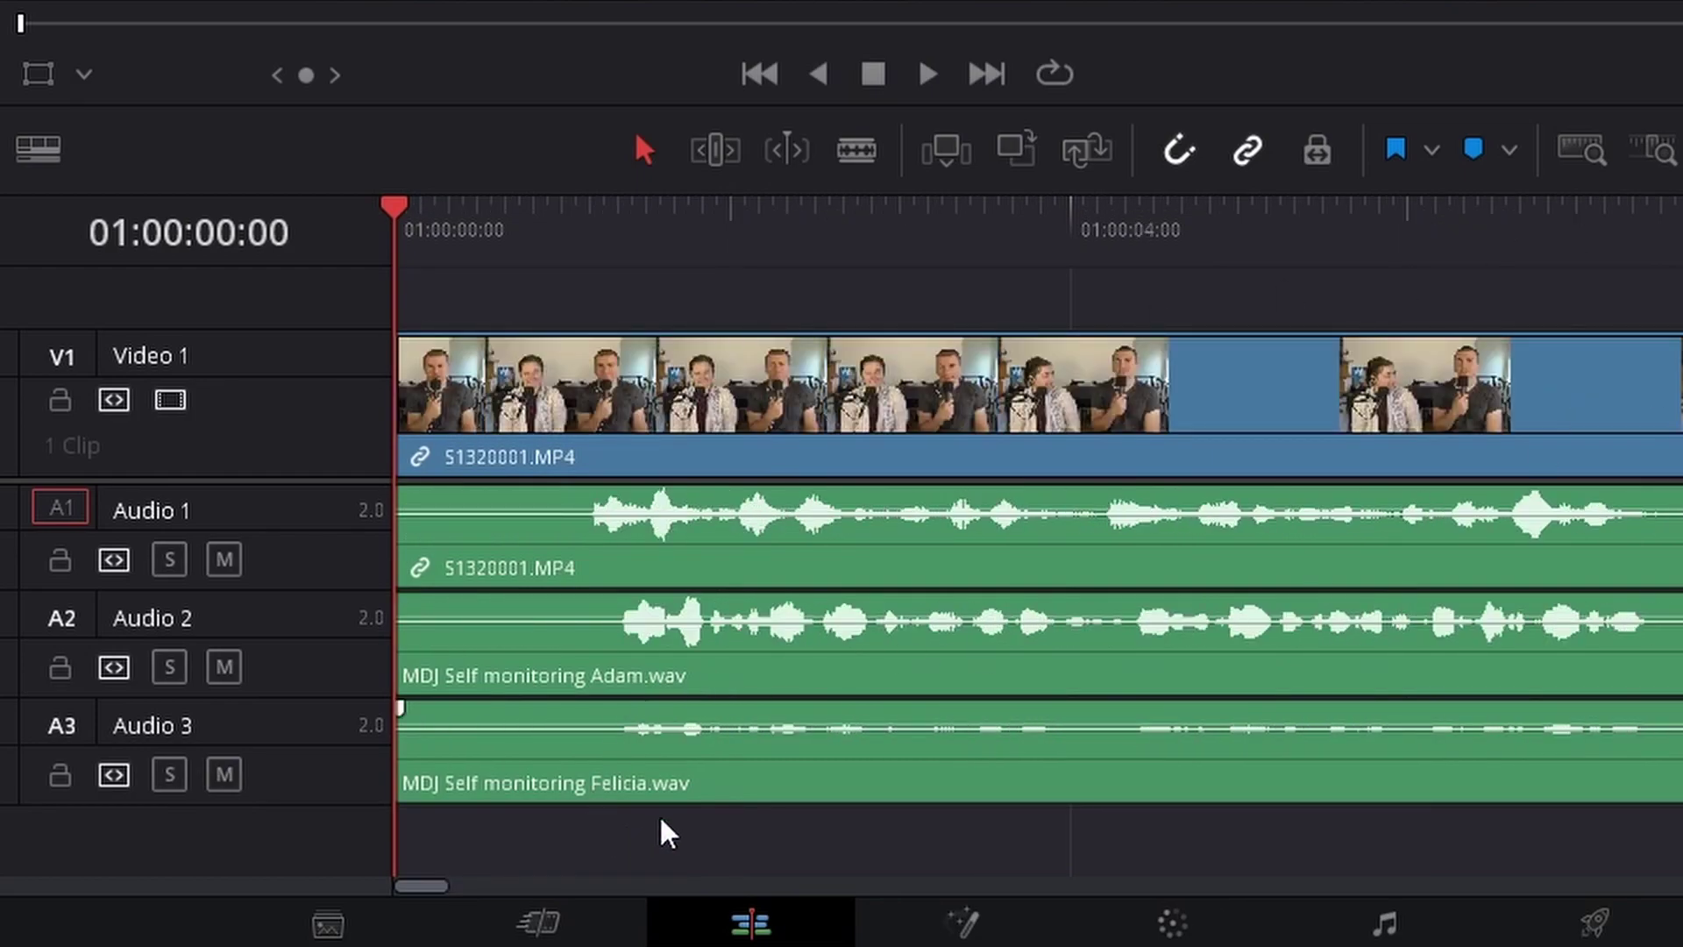
Step: Nudge both mic clips three frames earlier to tighten the sync
{"action": "left_click_drag", "start_coordinate": [698, 819], "coordinate": [568, 641]}
{"action": "left_click_drag", "start_coordinate": [863, 684], "coordinate": [885, 673]}
{"action": "left_click", "coordinate": [793, 550]}
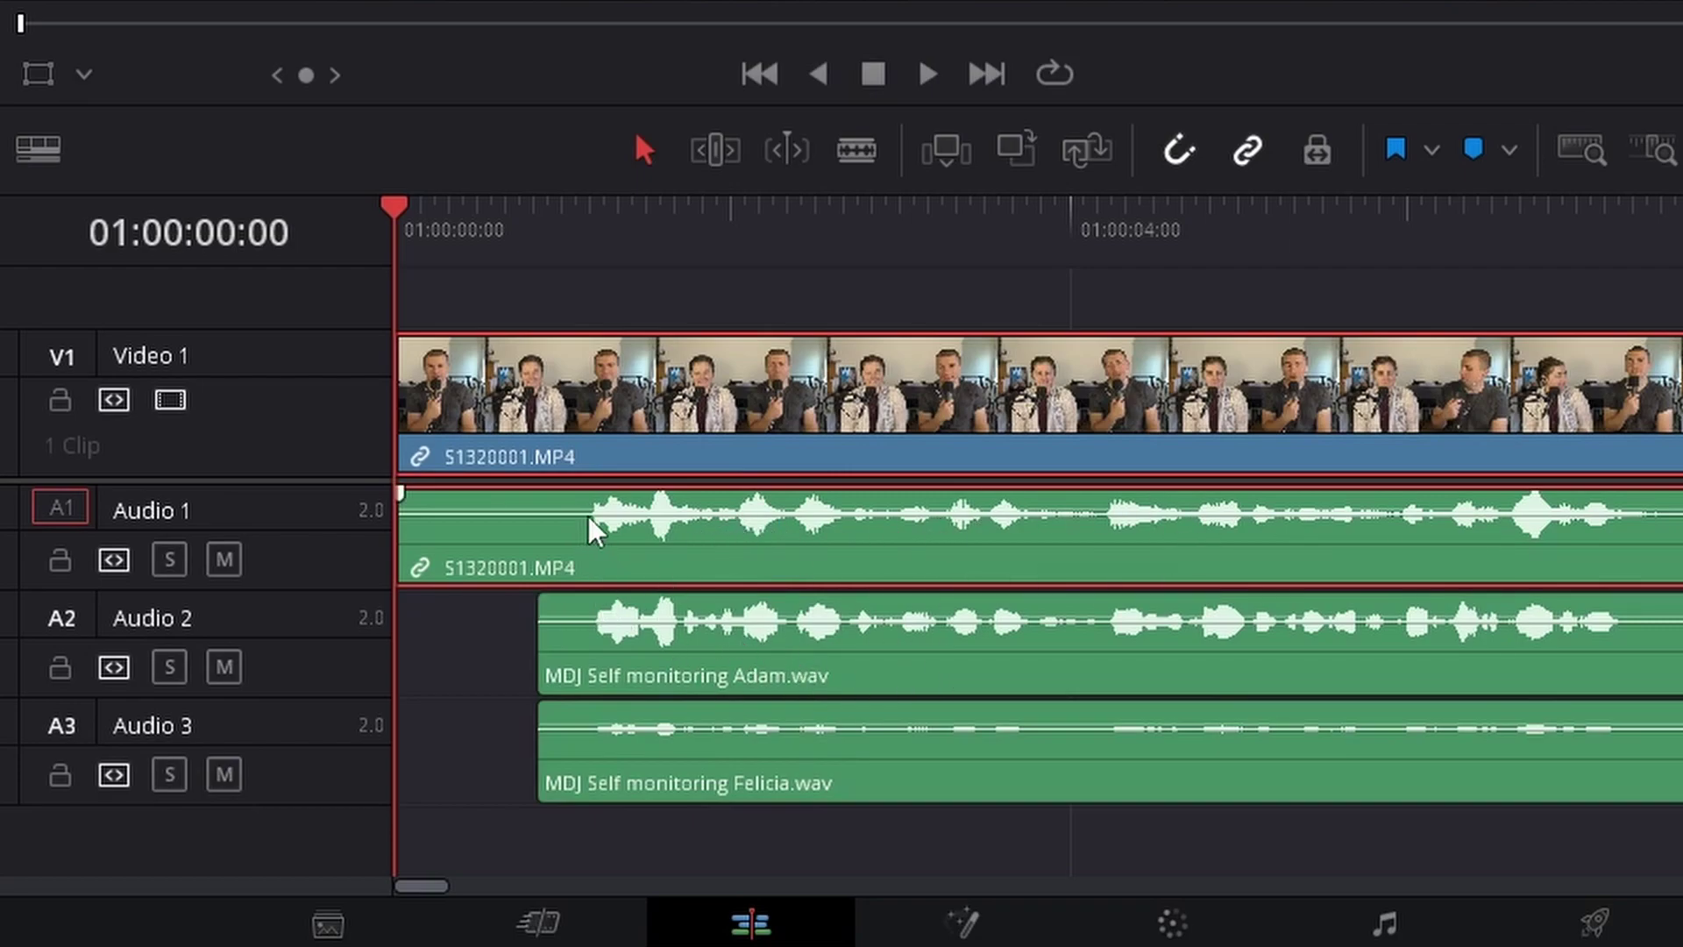
Step: Mute Audio 2 and Audio 3 and play back the camera audio alone
{"action": "left_click", "coordinate": [226, 669]}
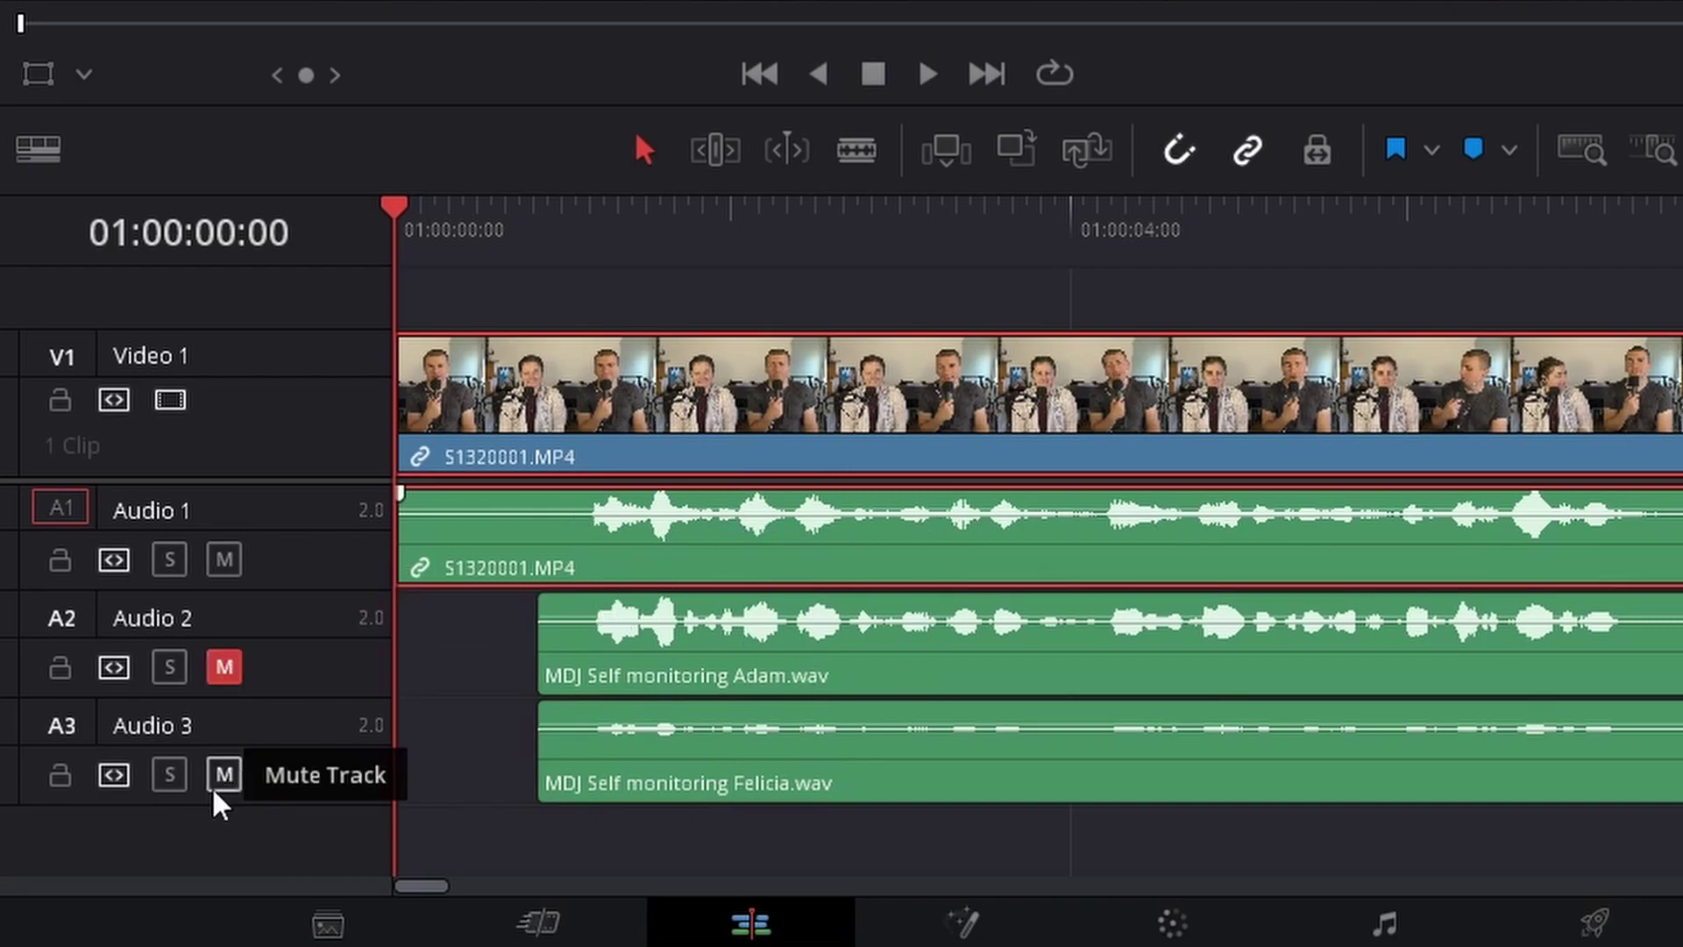
{"action": "left_click", "coordinate": [224, 777]}
{"action": "key", "text": "space"}
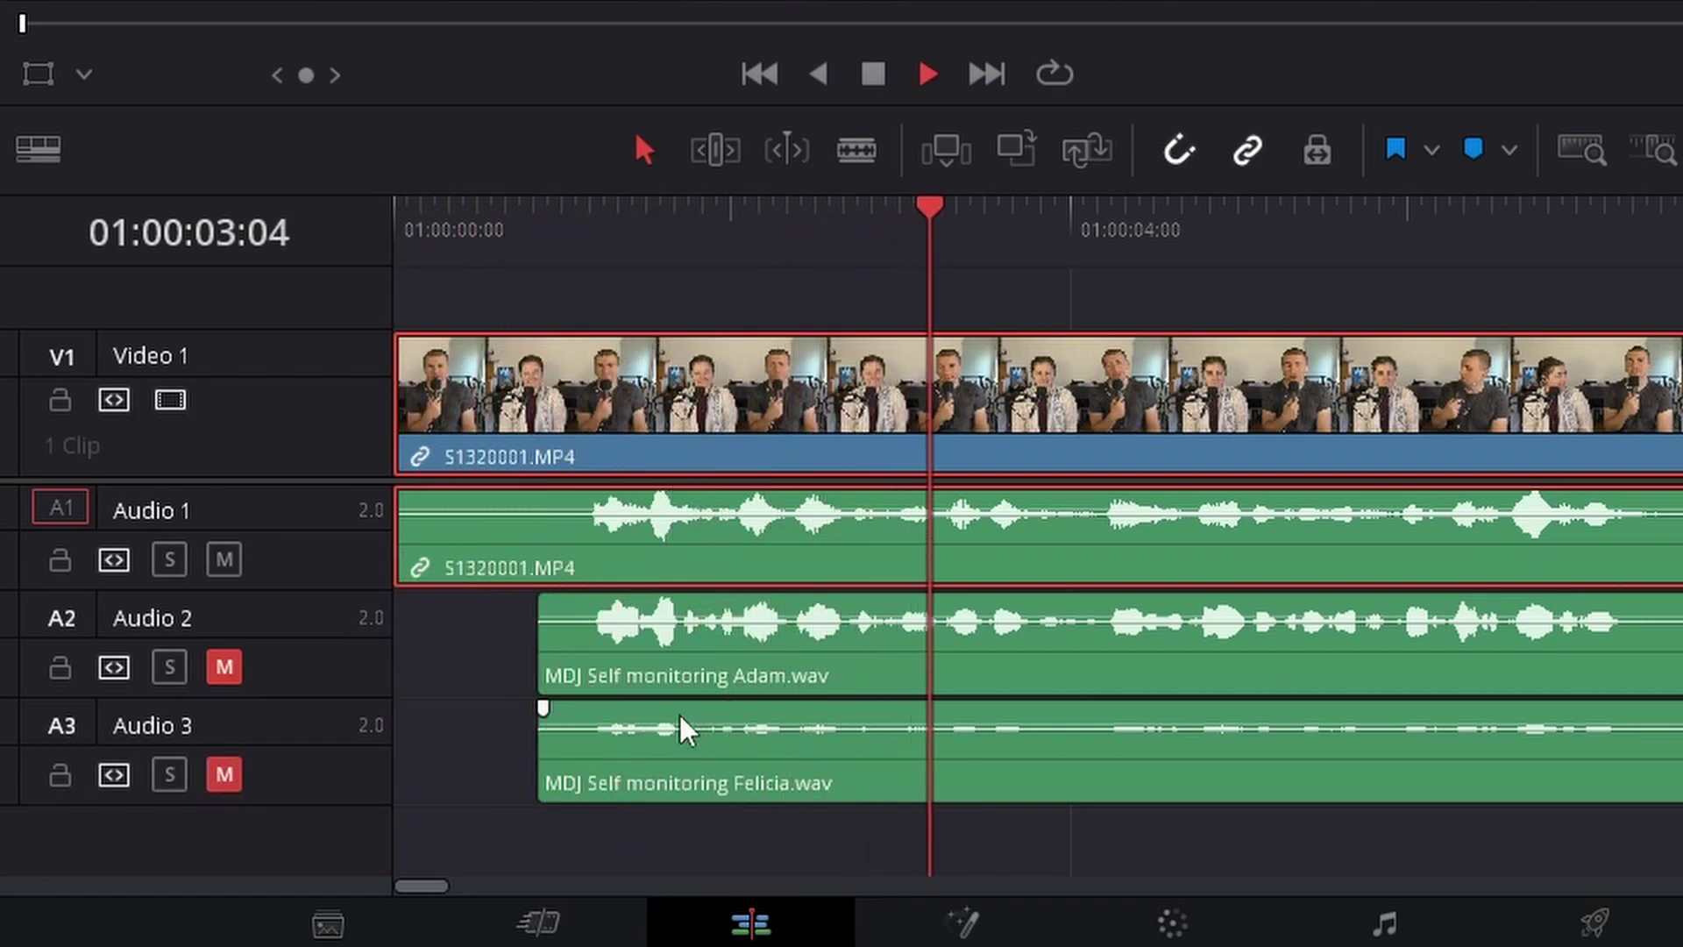
{"action": "key", "text": "space"}
Step: Mute Audio 1, unmute Audio 2, and play from about 01:00:01 to hear that mic
{"action": "left_click", "coordinate": [225, 560]}
{"action": "left_click", "coordinate": [225, 667]}
{"action": "left_click_drag", "start_coordinate": [1270, 232], "coordinate": [590, 274]}
{"action": "key", "text": "space"}
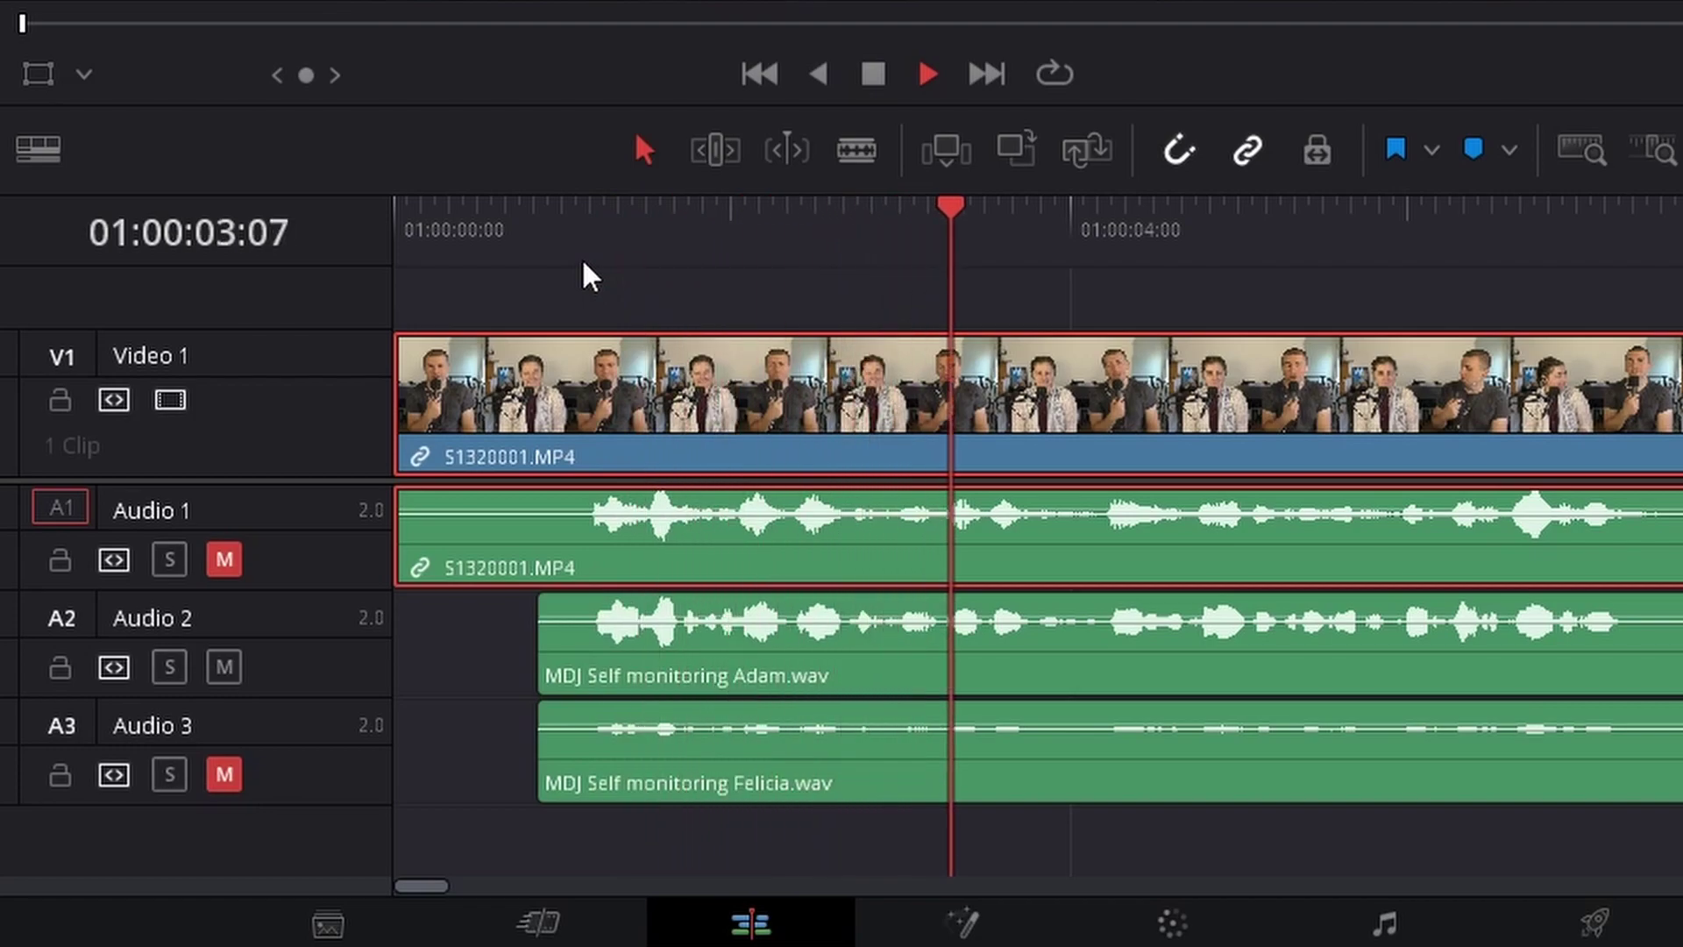
{"action": "key", "text": "space"}
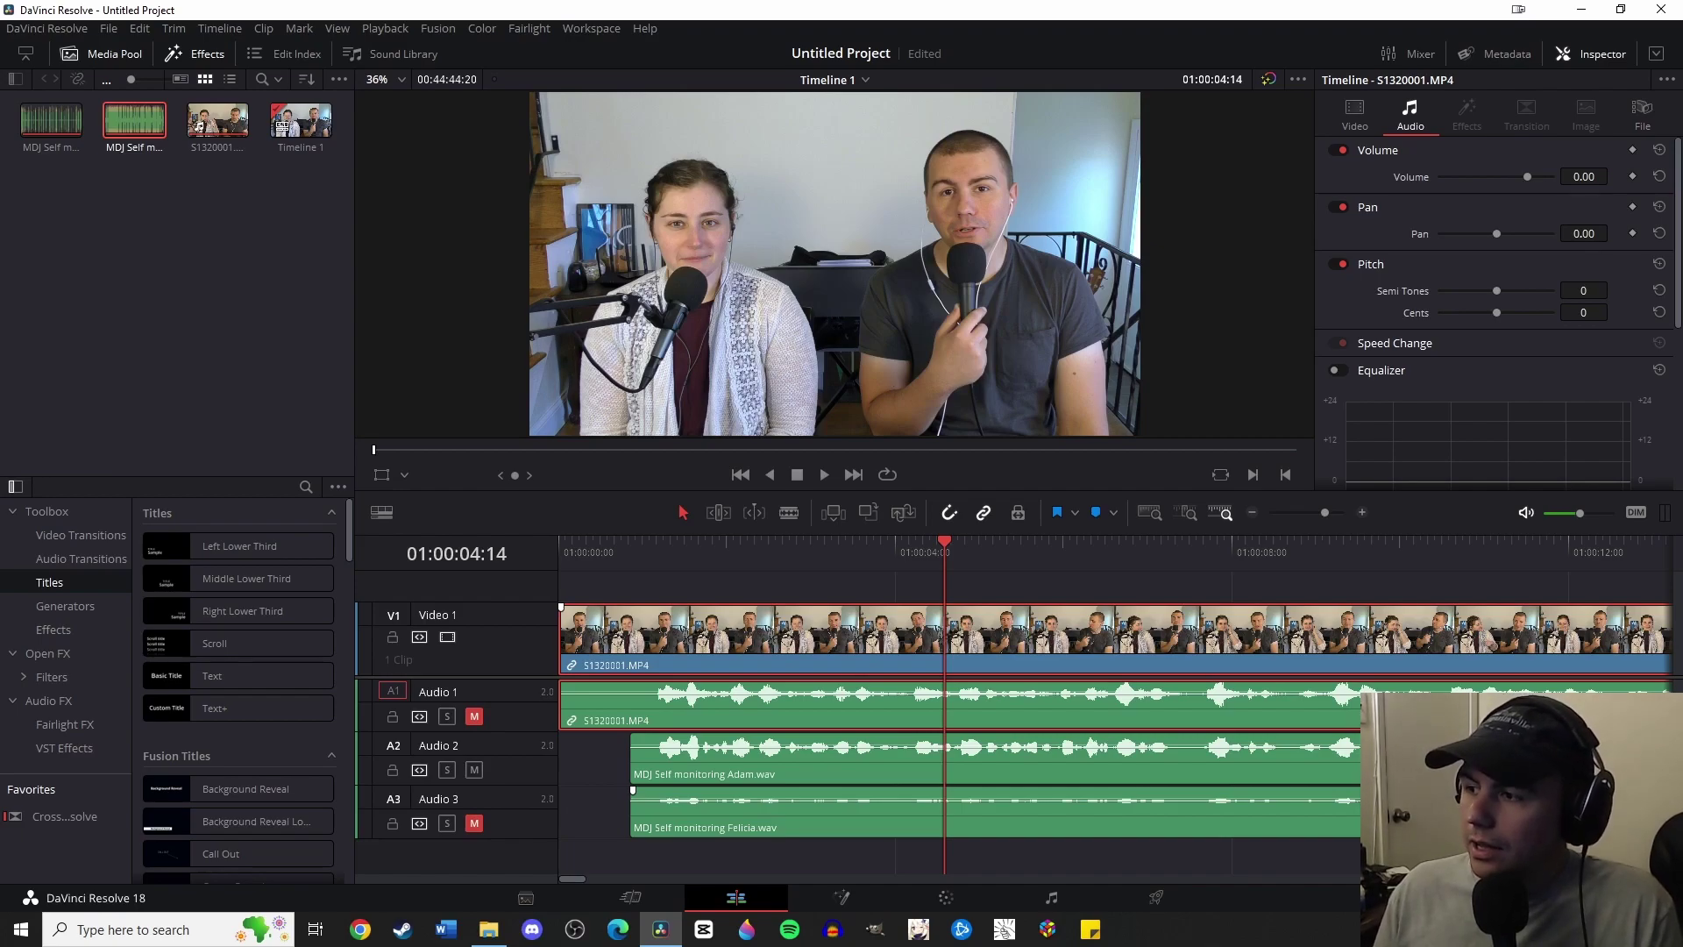
Step: Zoom out to fit the whole episode and undo the mutes on Audio 1 and Audio 3
{"action": "left_click", "coordinate": [787, 552]}
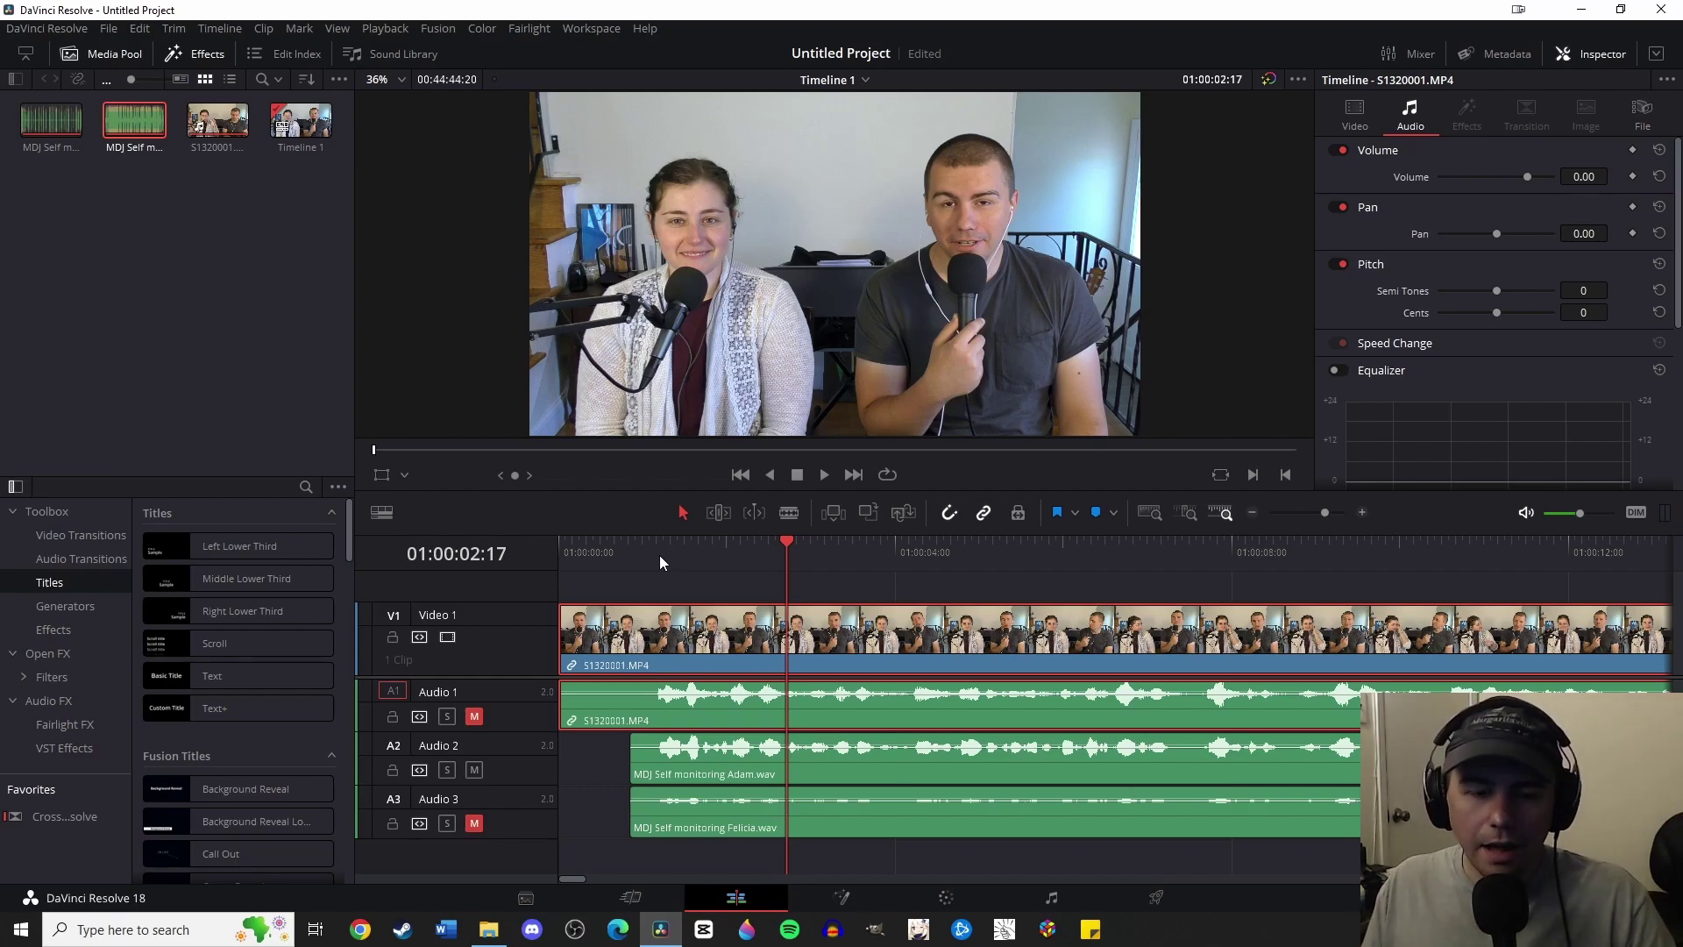
{"action": "left_click", "coordinate": [1252, 513]}
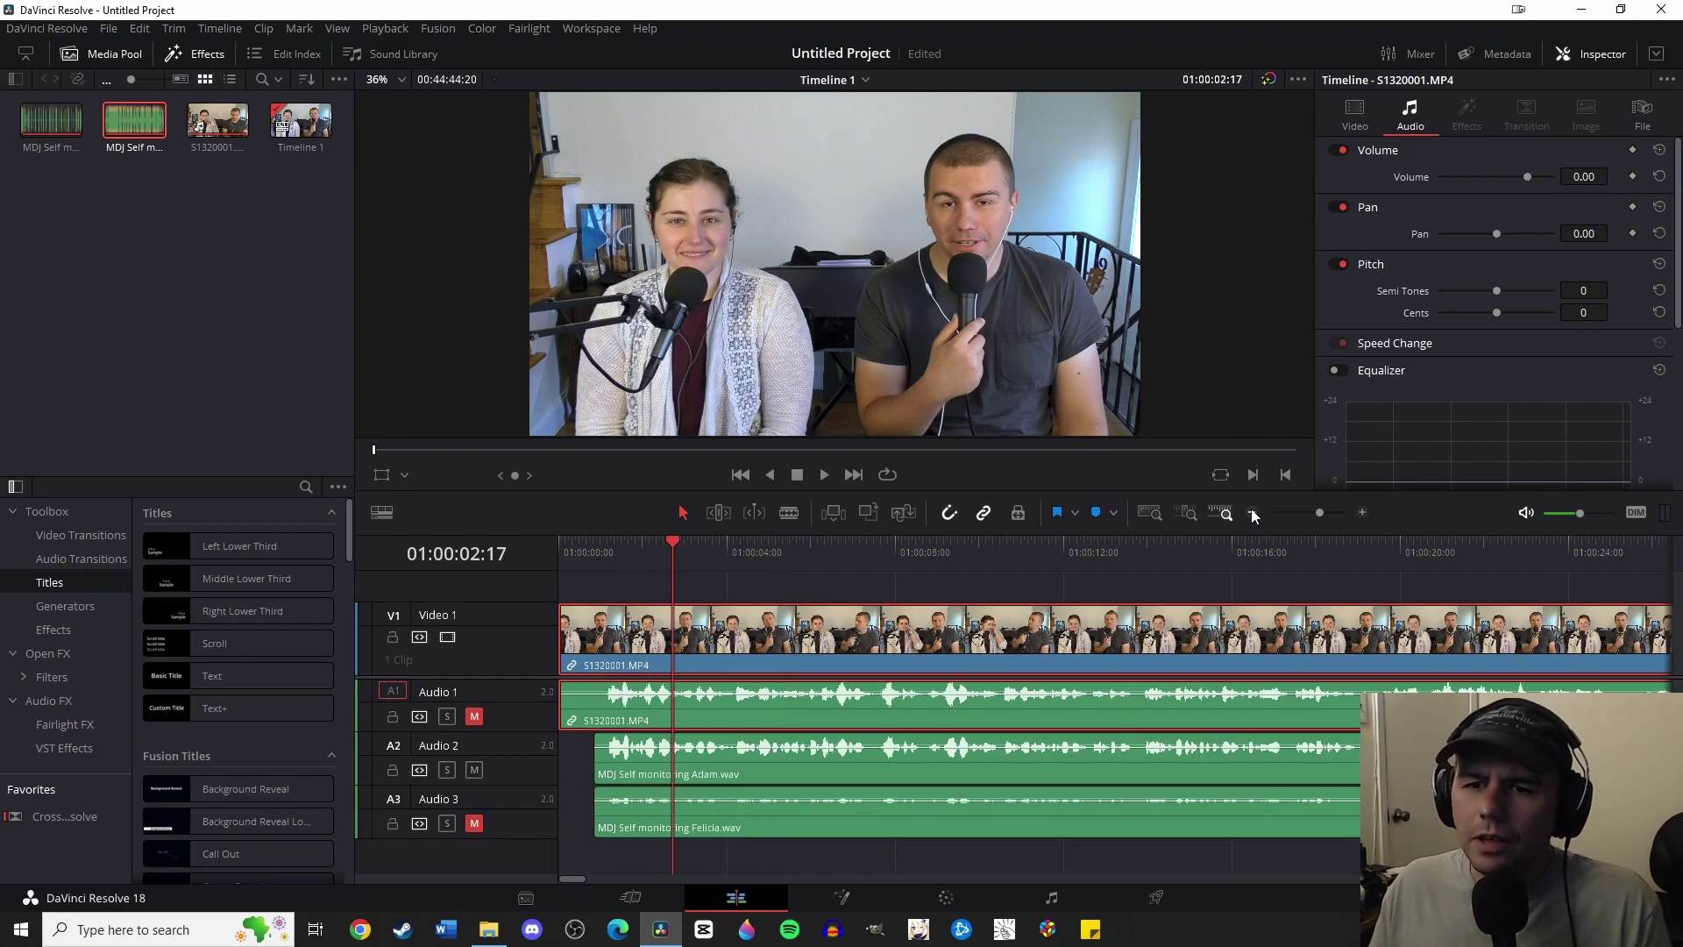
{"action": "left_click", "coordinate": [1251, 513]}
{"action": "left_click", "coordinate": [1252, 512]}
{"action": "left_click", "coordinate": [1252, 513]}
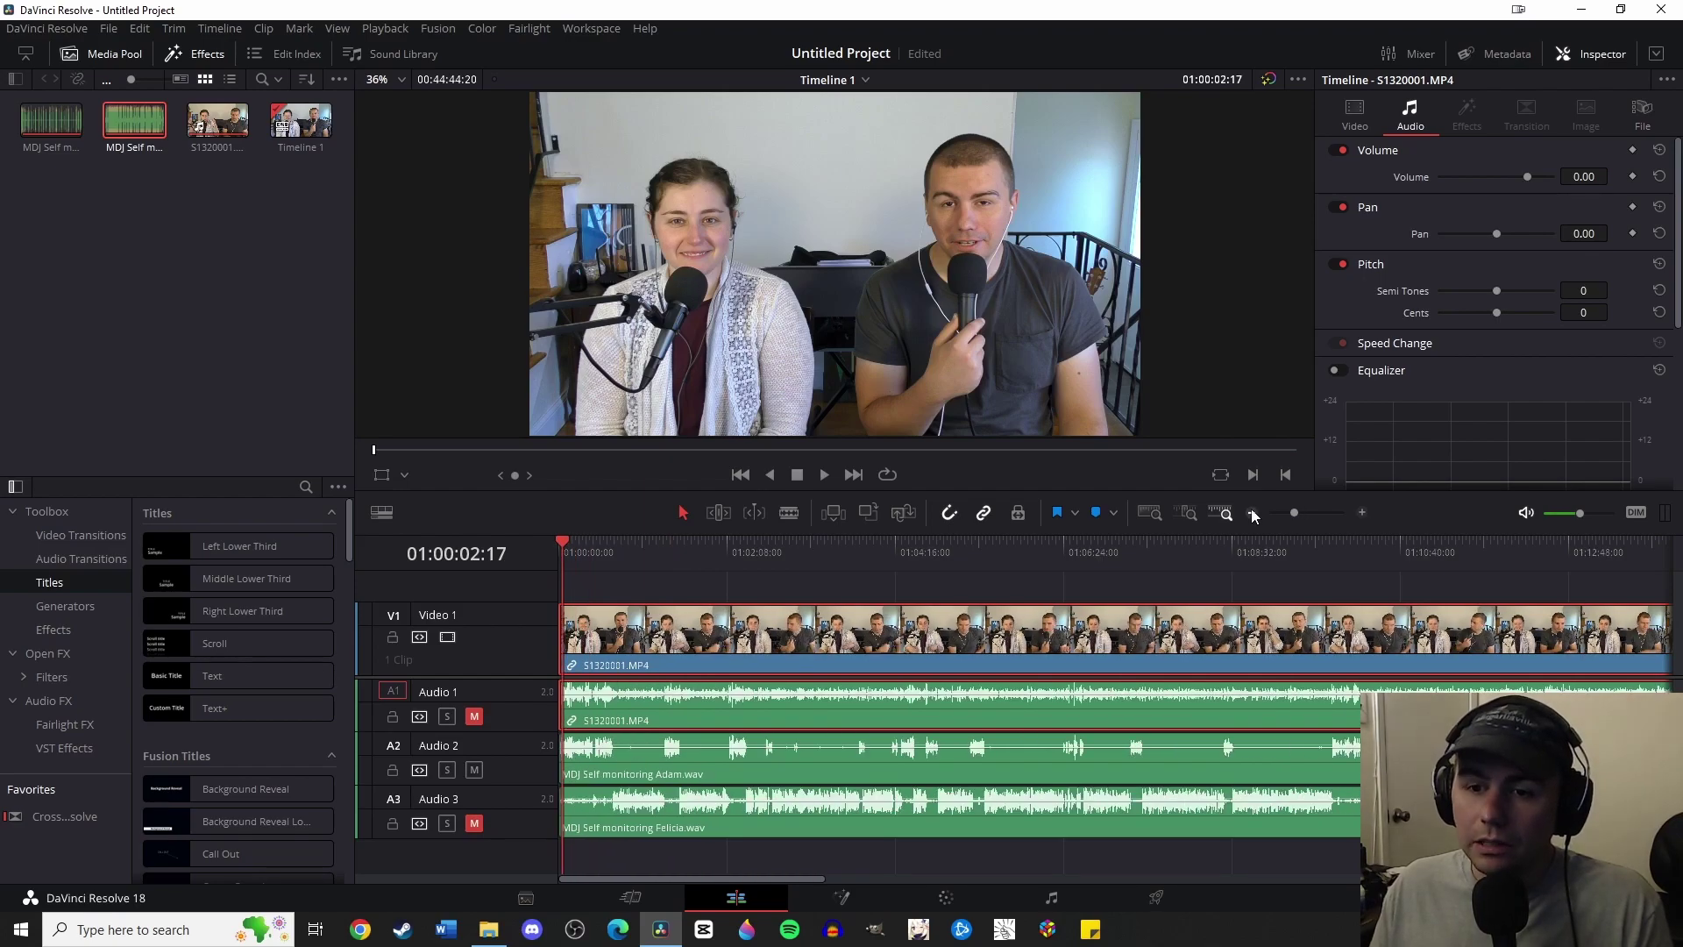
{"action": "left_click", "coordinate": [1252, 512]}
{"action": "left_click", "coordinate": [1252, 513]}
{"action": "key", "text": "ctrl+z"}
{"action": "key", "text": "ctrl+z"}
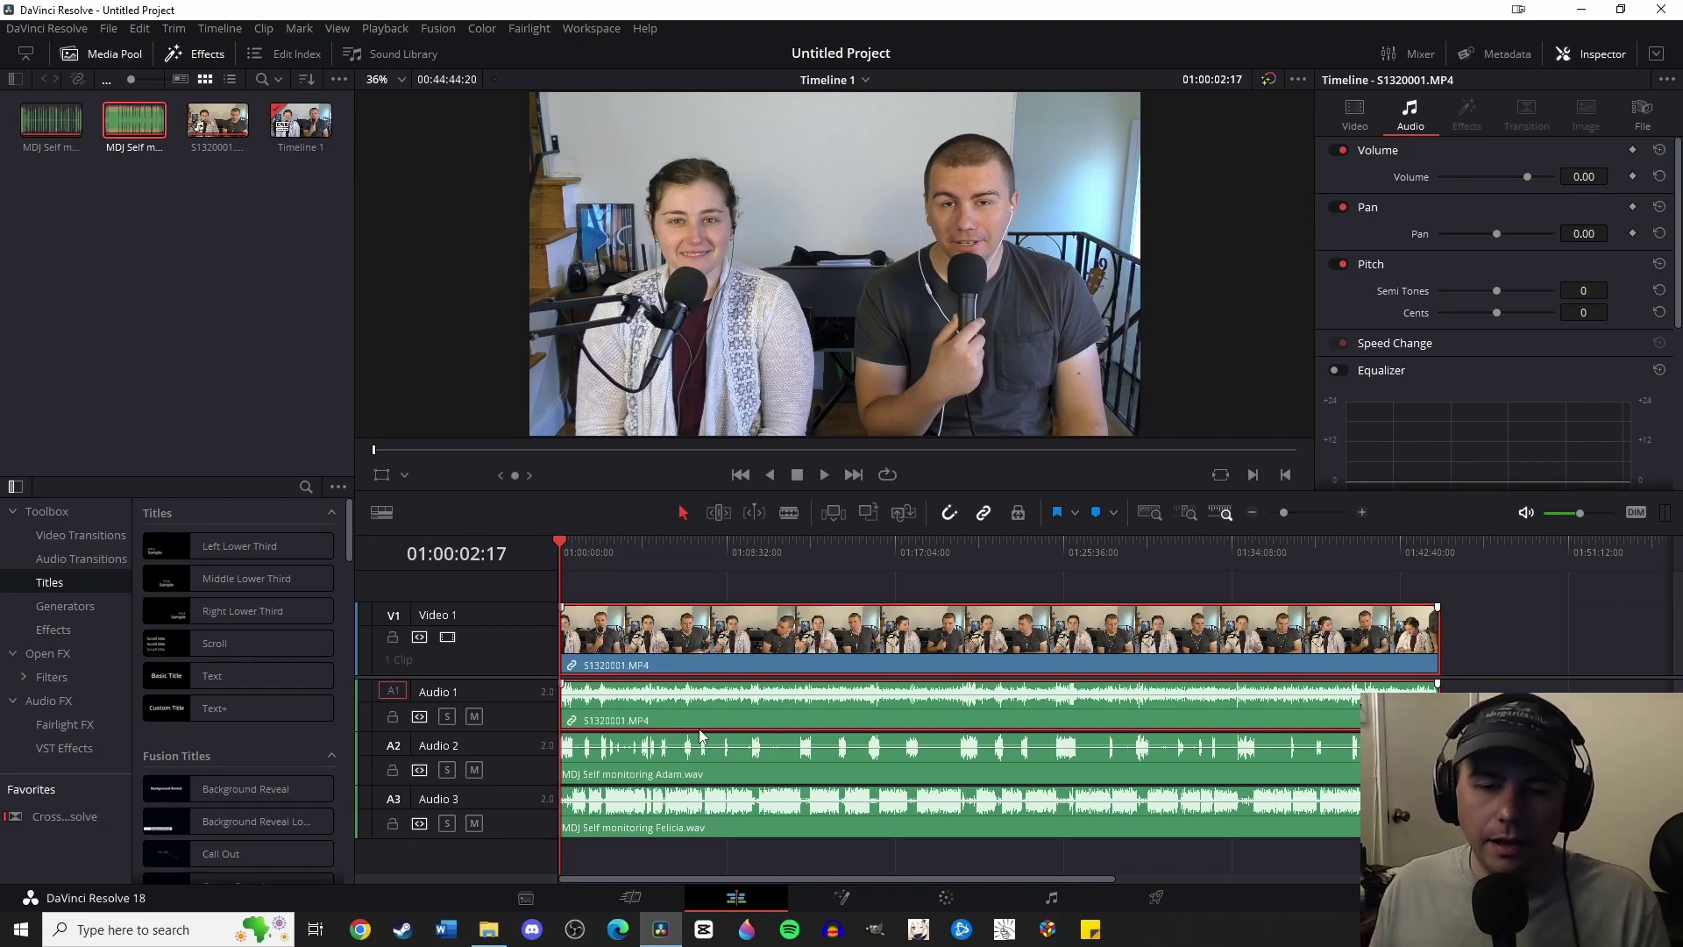
Step: Play from about 01:01:25 and near the 01:42:13 end to check the sync
{"action": "left_click", "coordinate": [586, 550]}
{"action": "key", "text": "space"}
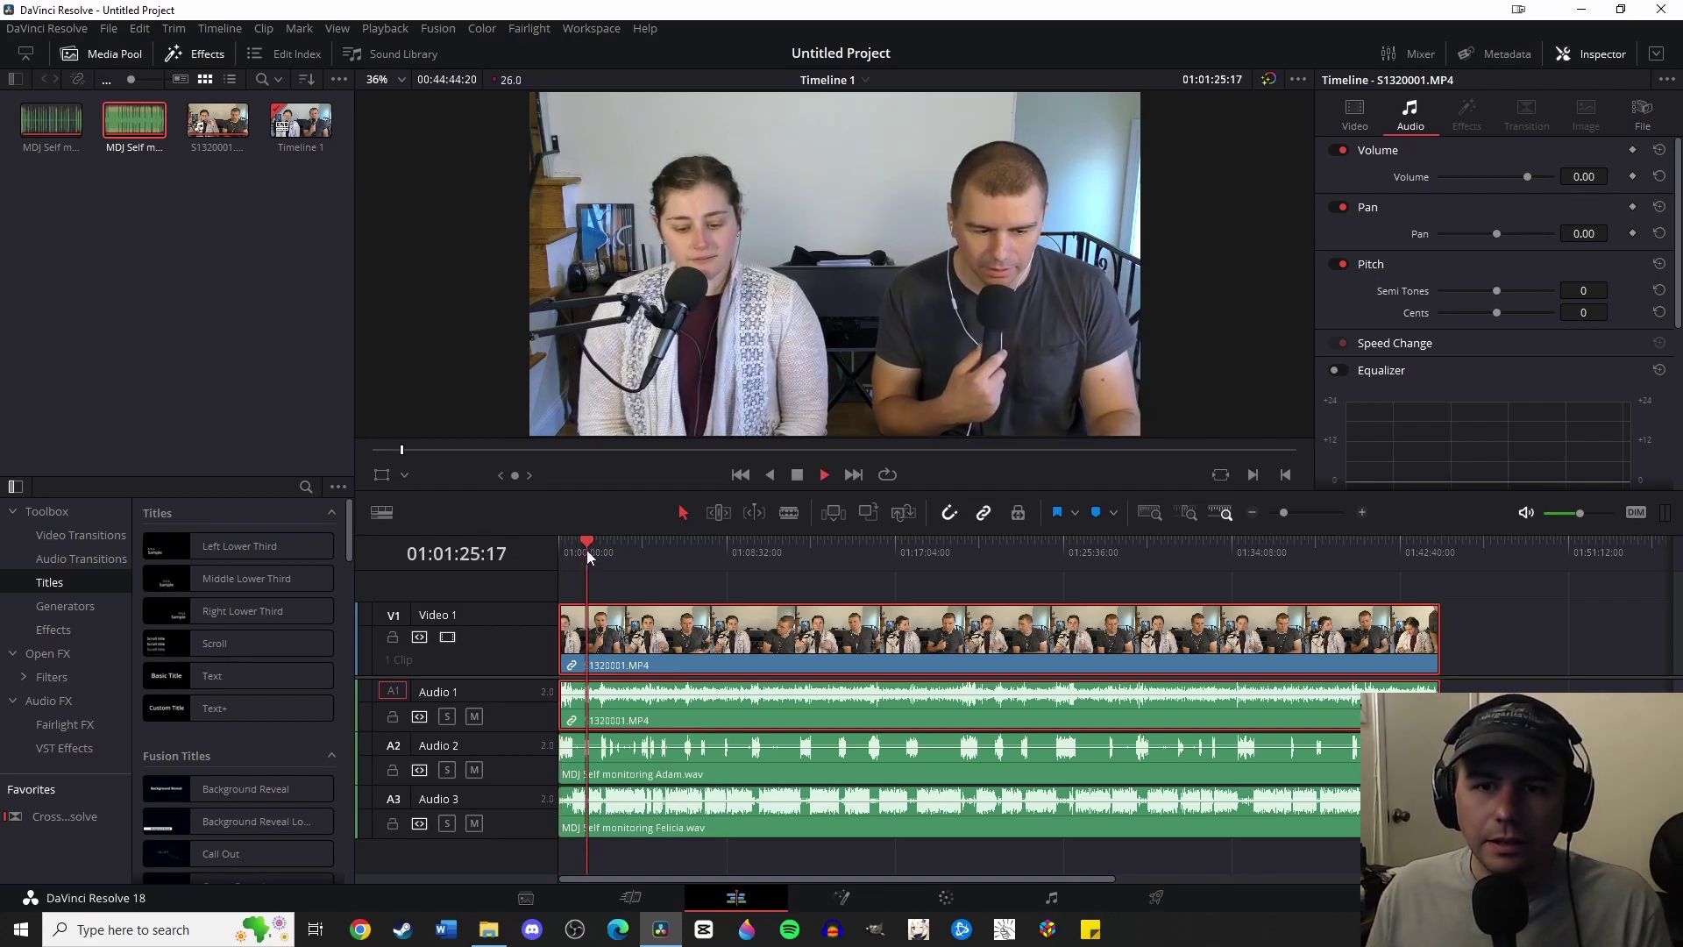
{"action": "key", "text": "space"}
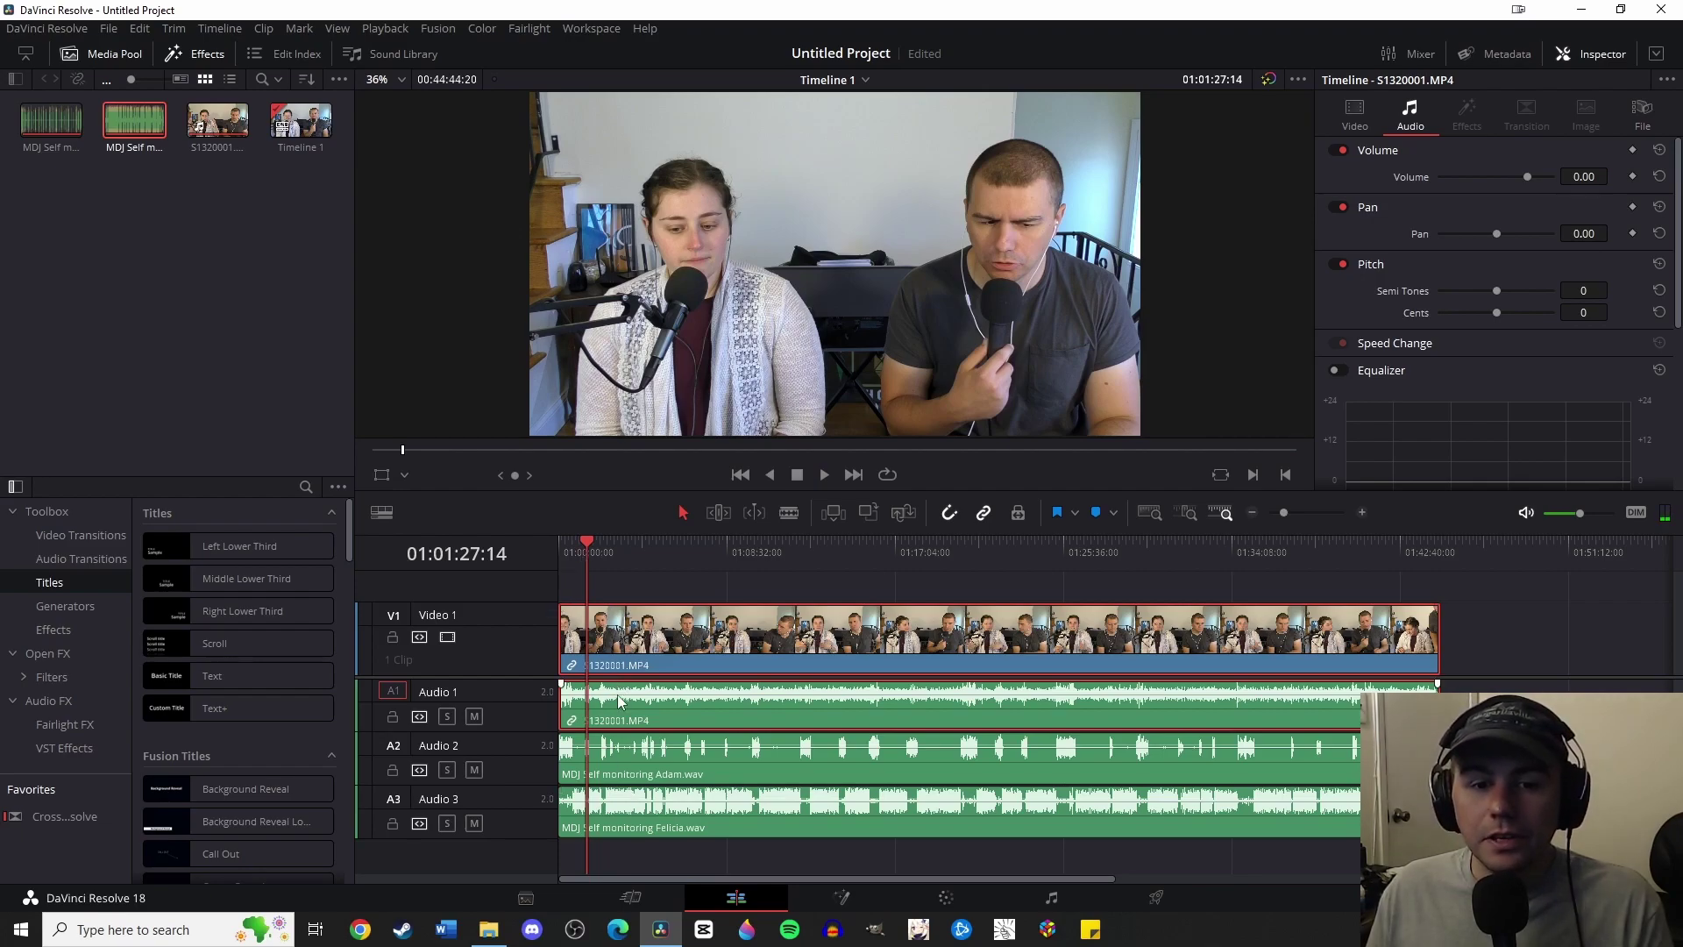
{"action": "key", "text": "space"}
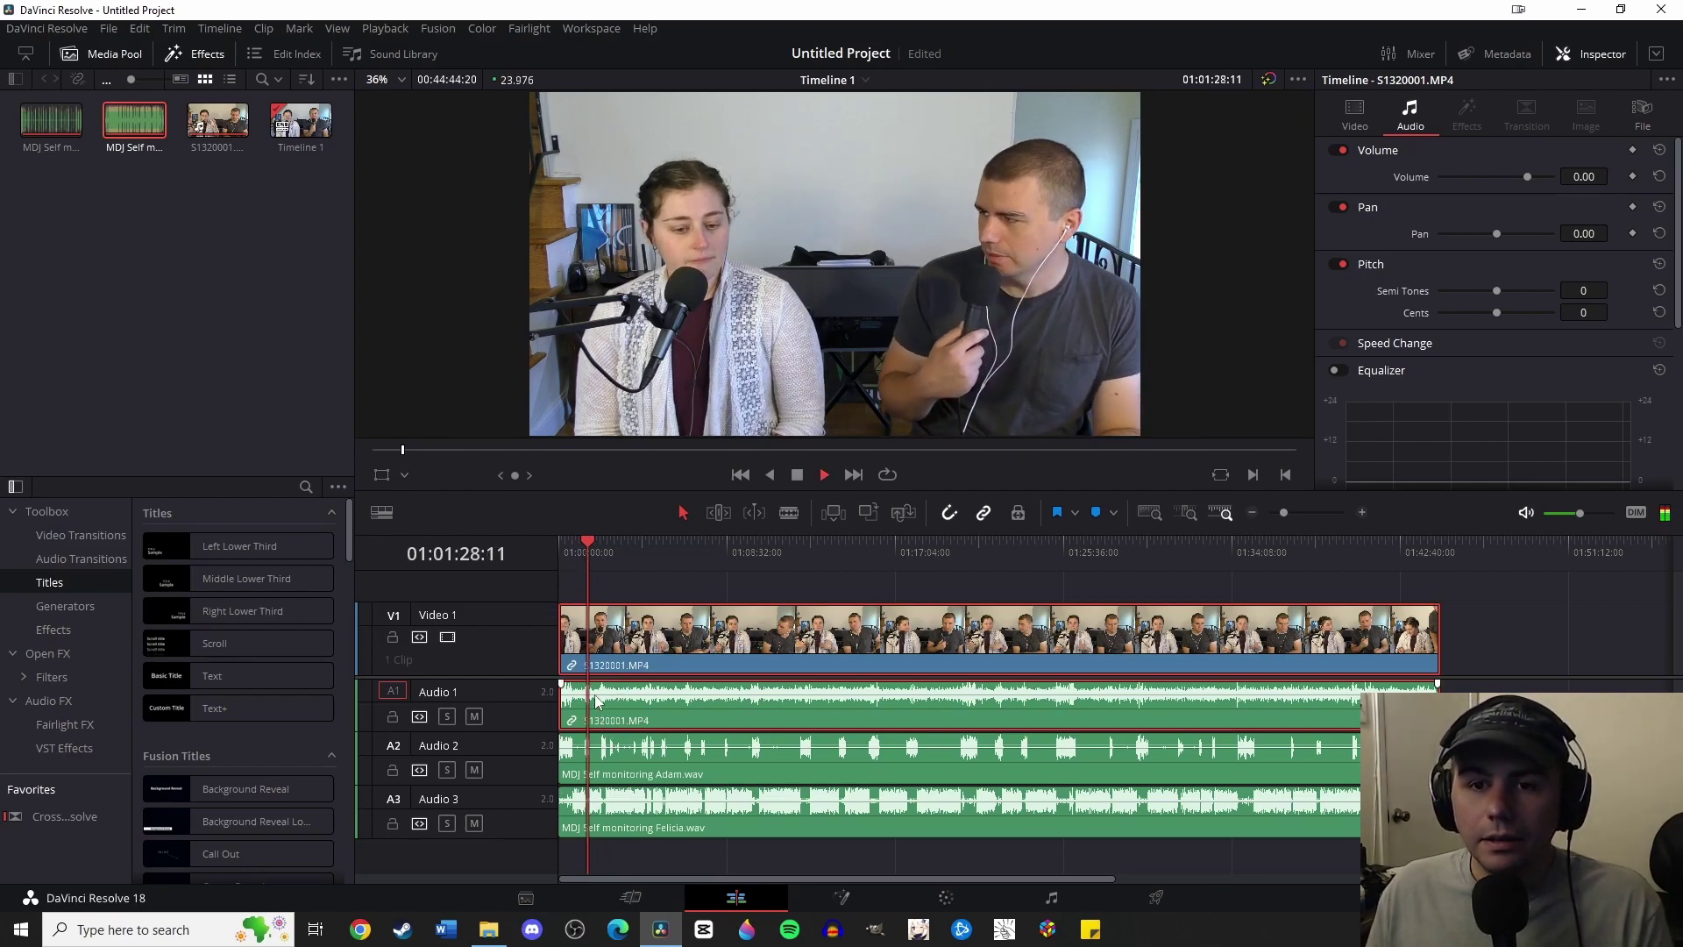
{"action": "key", "text": "space"}
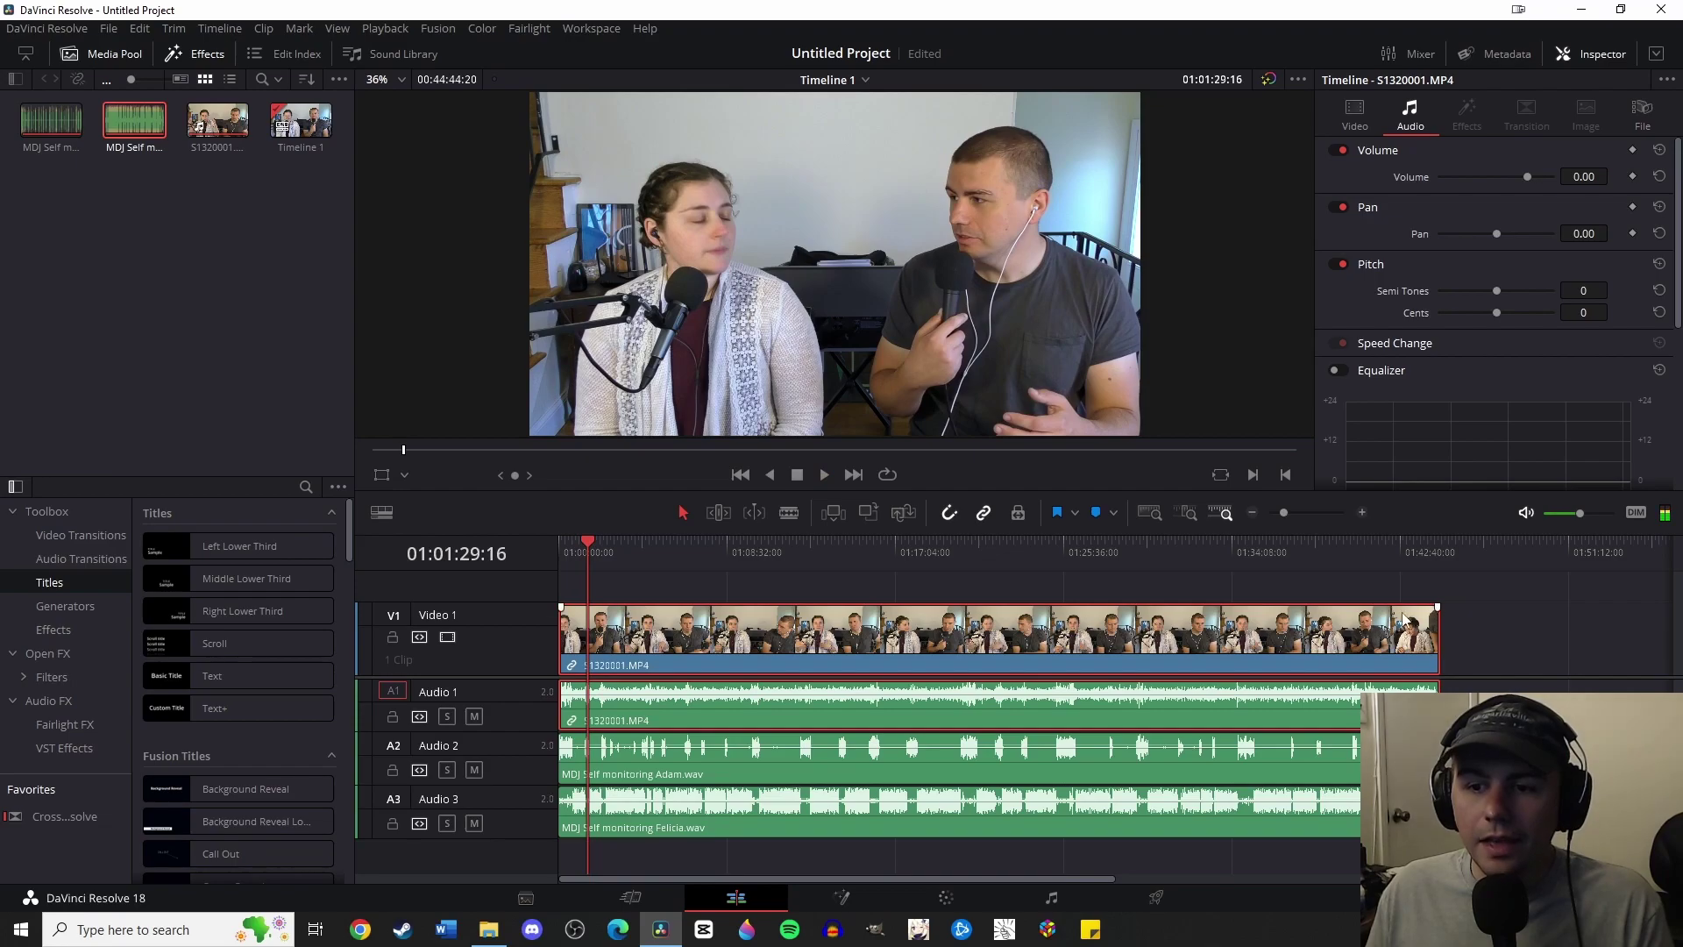
{"action": "left_click", "coordinate": [1386, 550]}
{"action": "left_click", "coordinate": [1392, 551]}
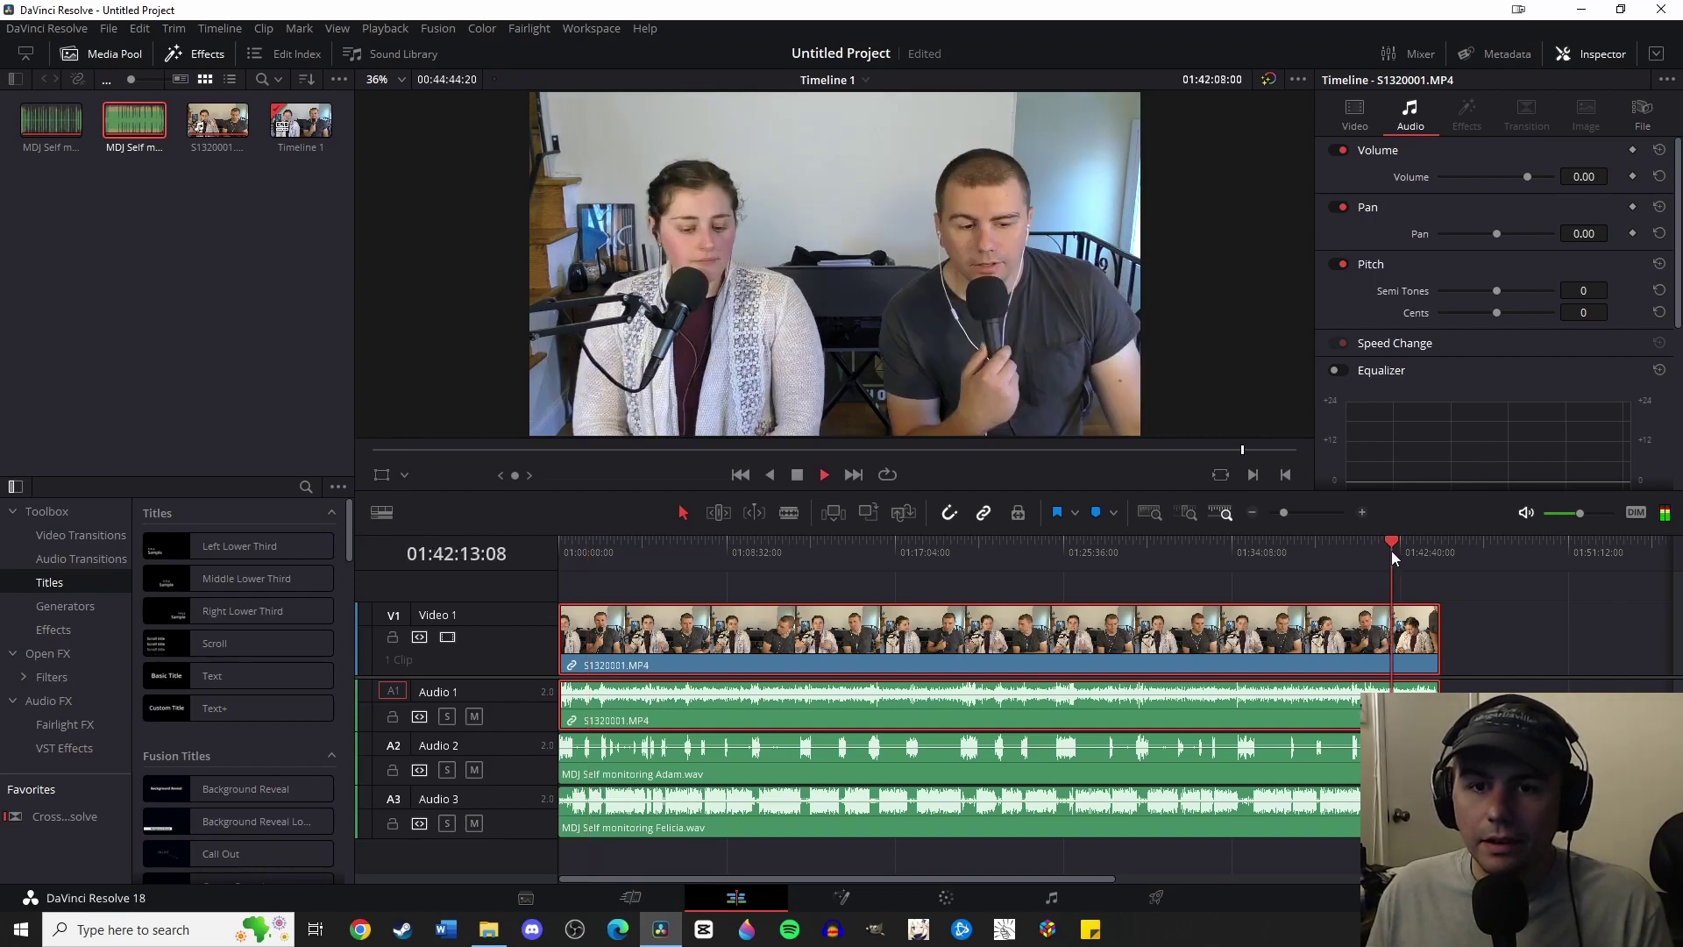
{"action": "key", "text": "space"}
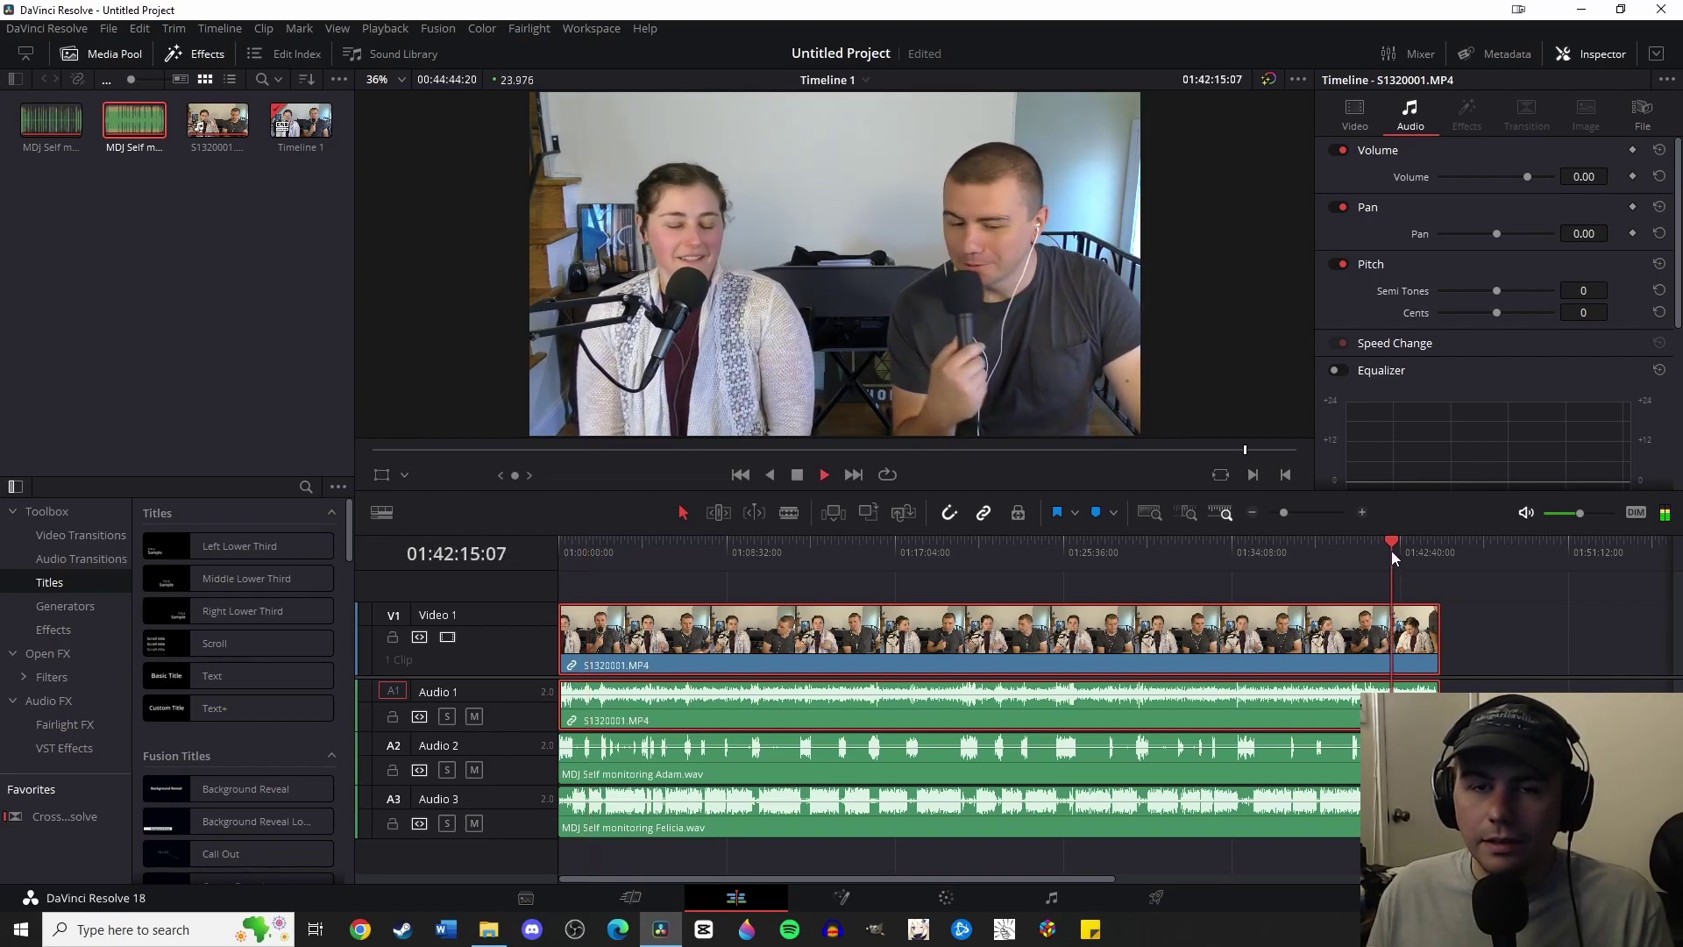
{"action": "key", "text": "space"}
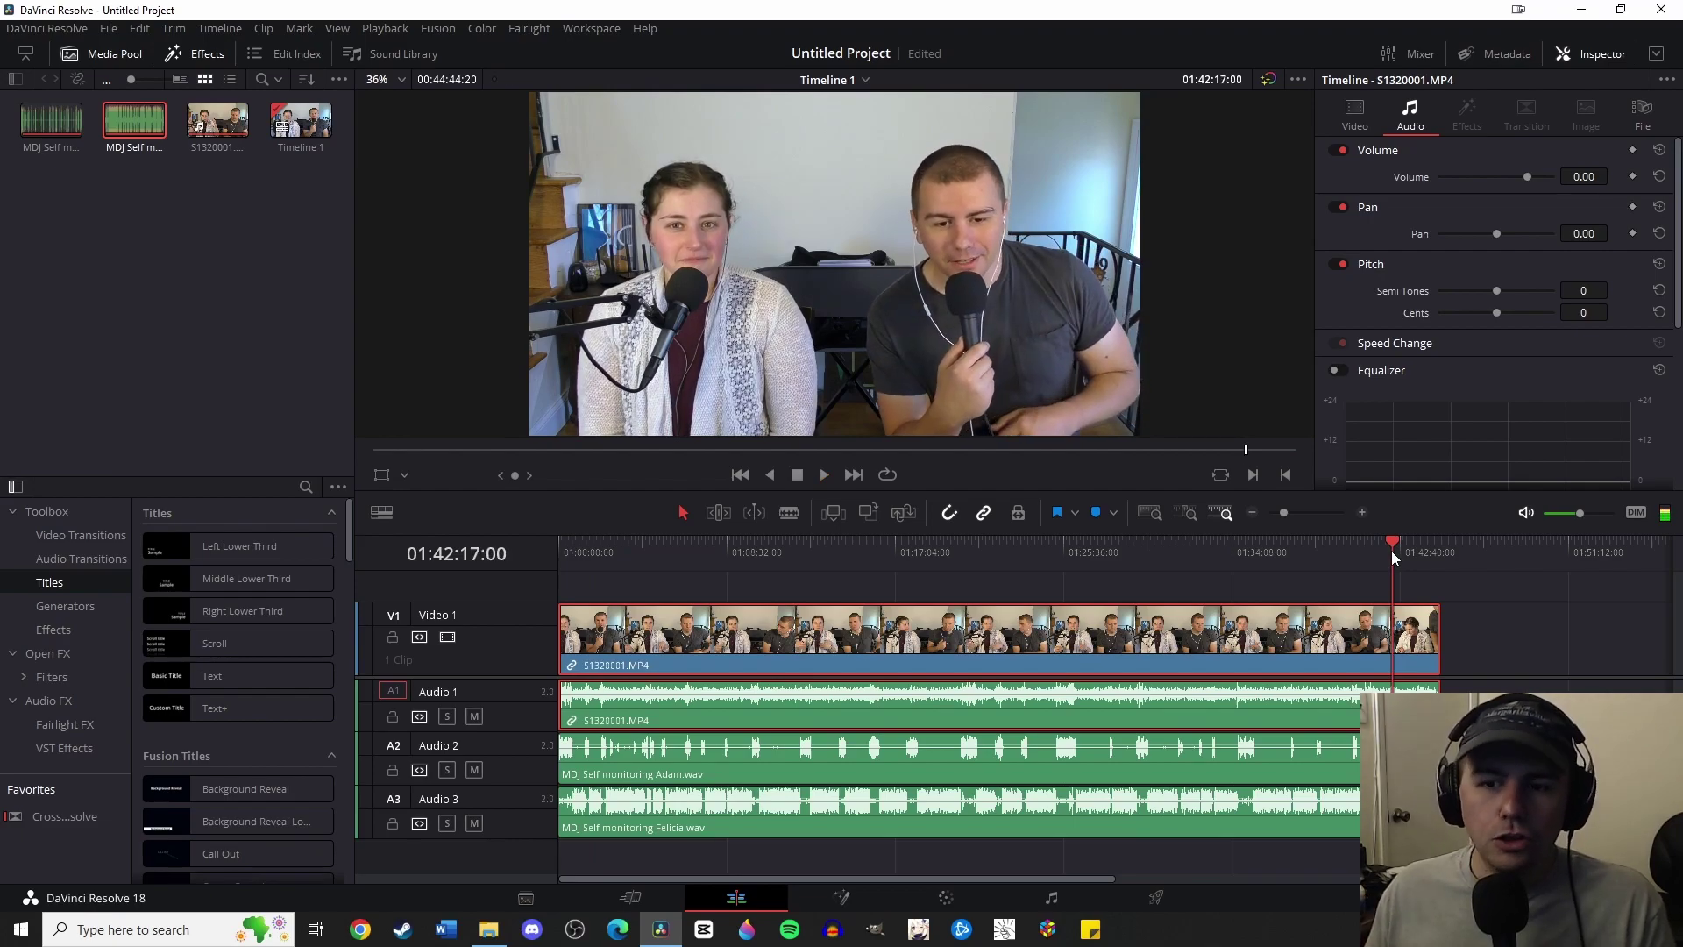
Step: Zoom in around 01:04:48 to inspect the waveform alignment, then zoom back out
{"action": "left_click", "coordinate": [652, 545]}
{"action": "left_click", "coordinate": [1360, 513]}
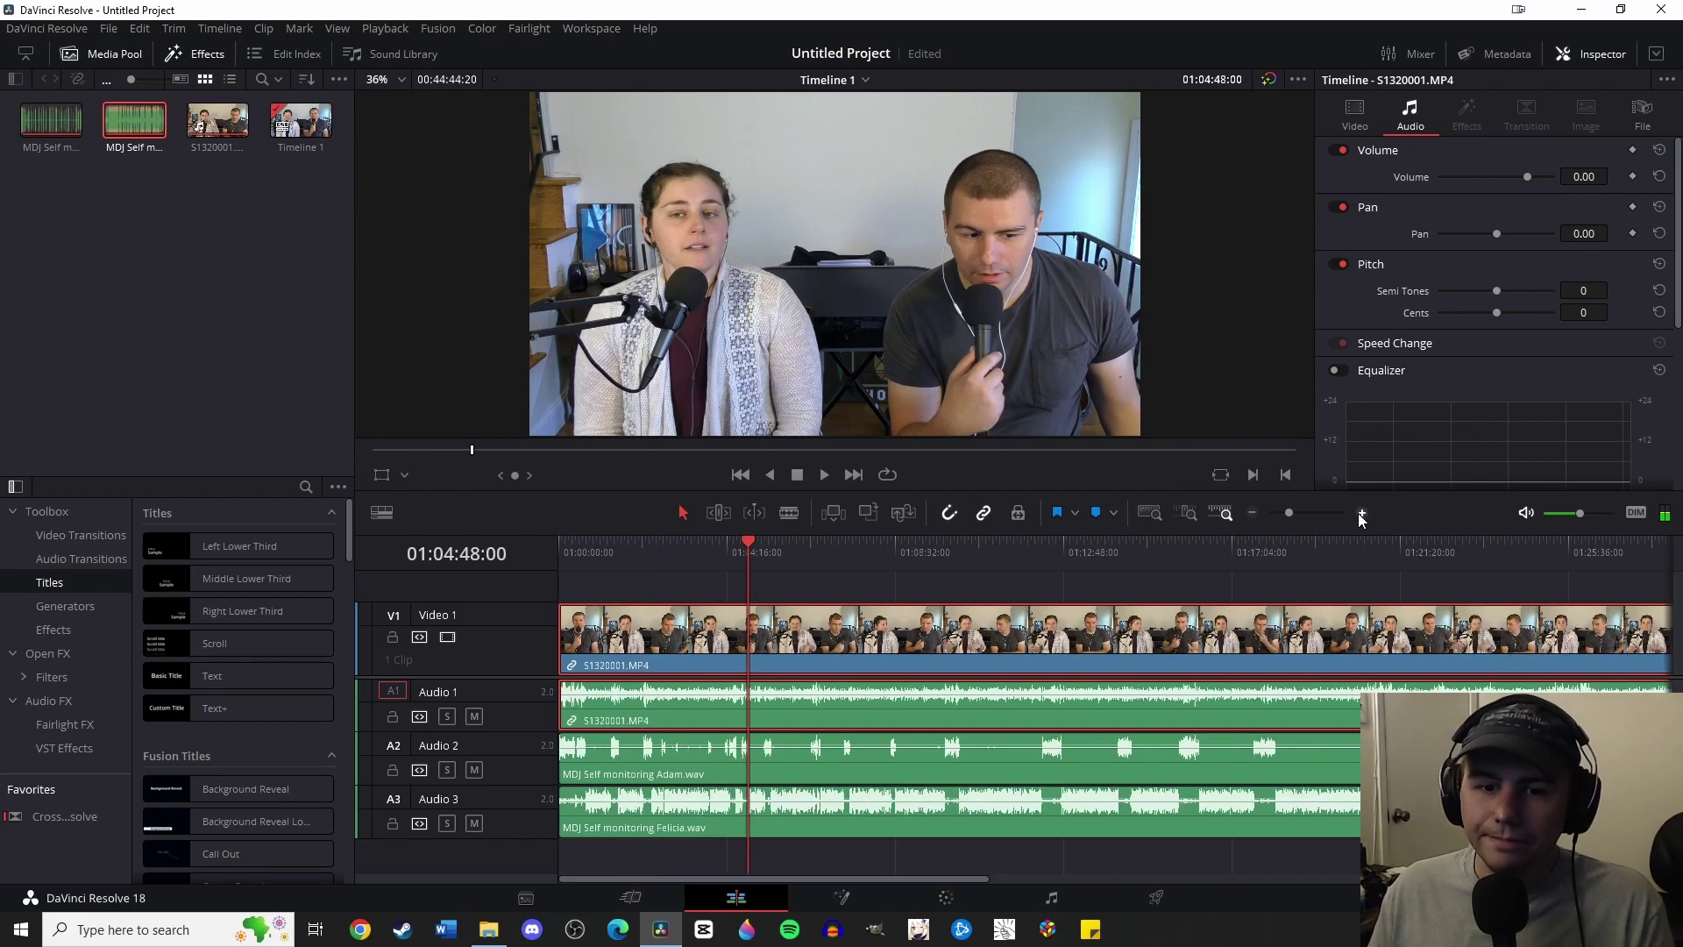
{"action": "left_click", "coordinate": [1360, 513]}
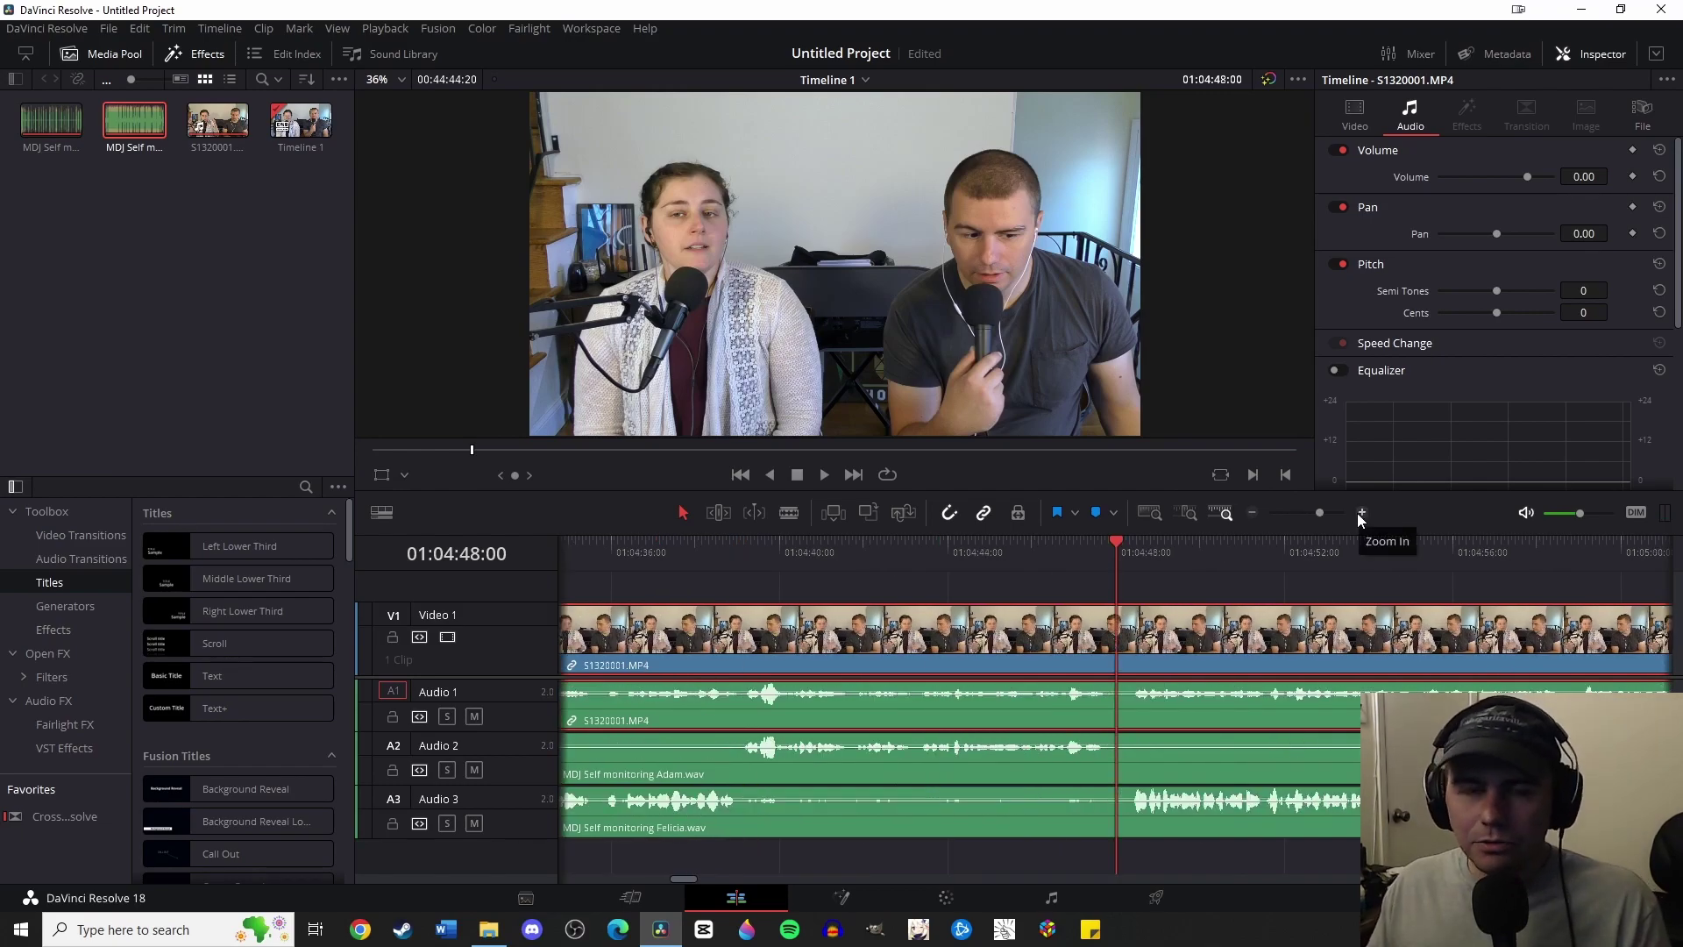
{"action": "left_click", "coordinate": [1251, 513]}
{"action": "left_click", "coordinate": [1252, 512]}
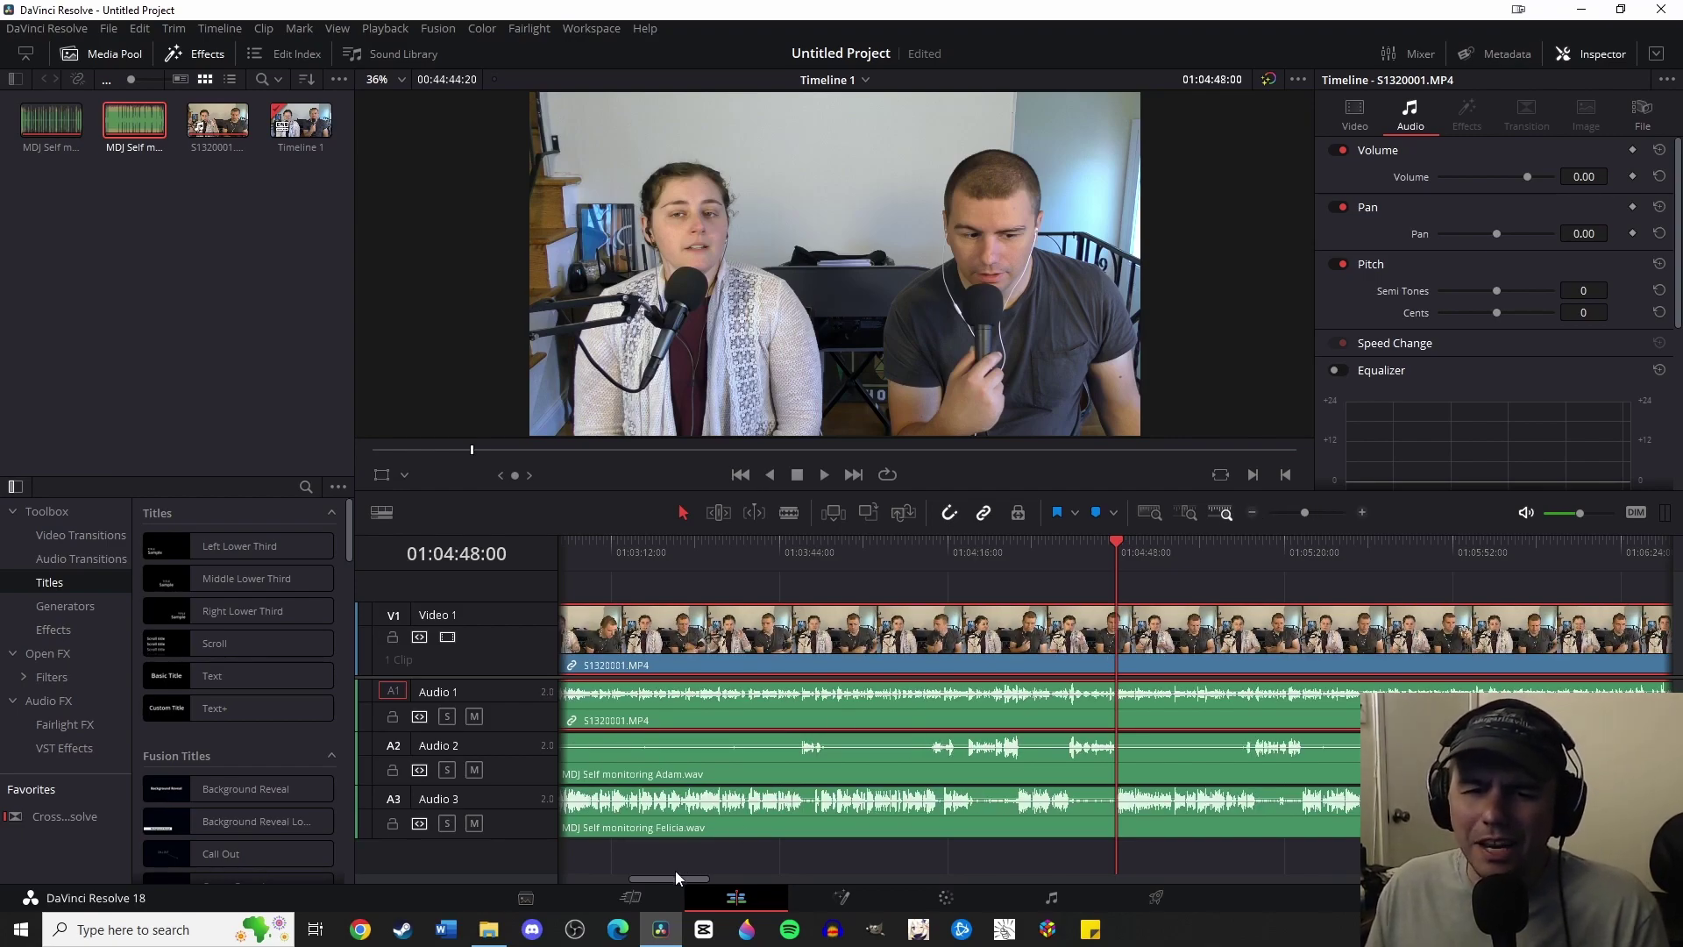
{"action": "left_click_drag", "start_coordinate": [675, 871], "coordinate": [598, 854]}
Step: Split all four tracks where the mic recordings begin and ripple-delete the opening second
{"action": "left_click_drag", "start_coordinate": [571, 531], "coordinate": [514, 538]}
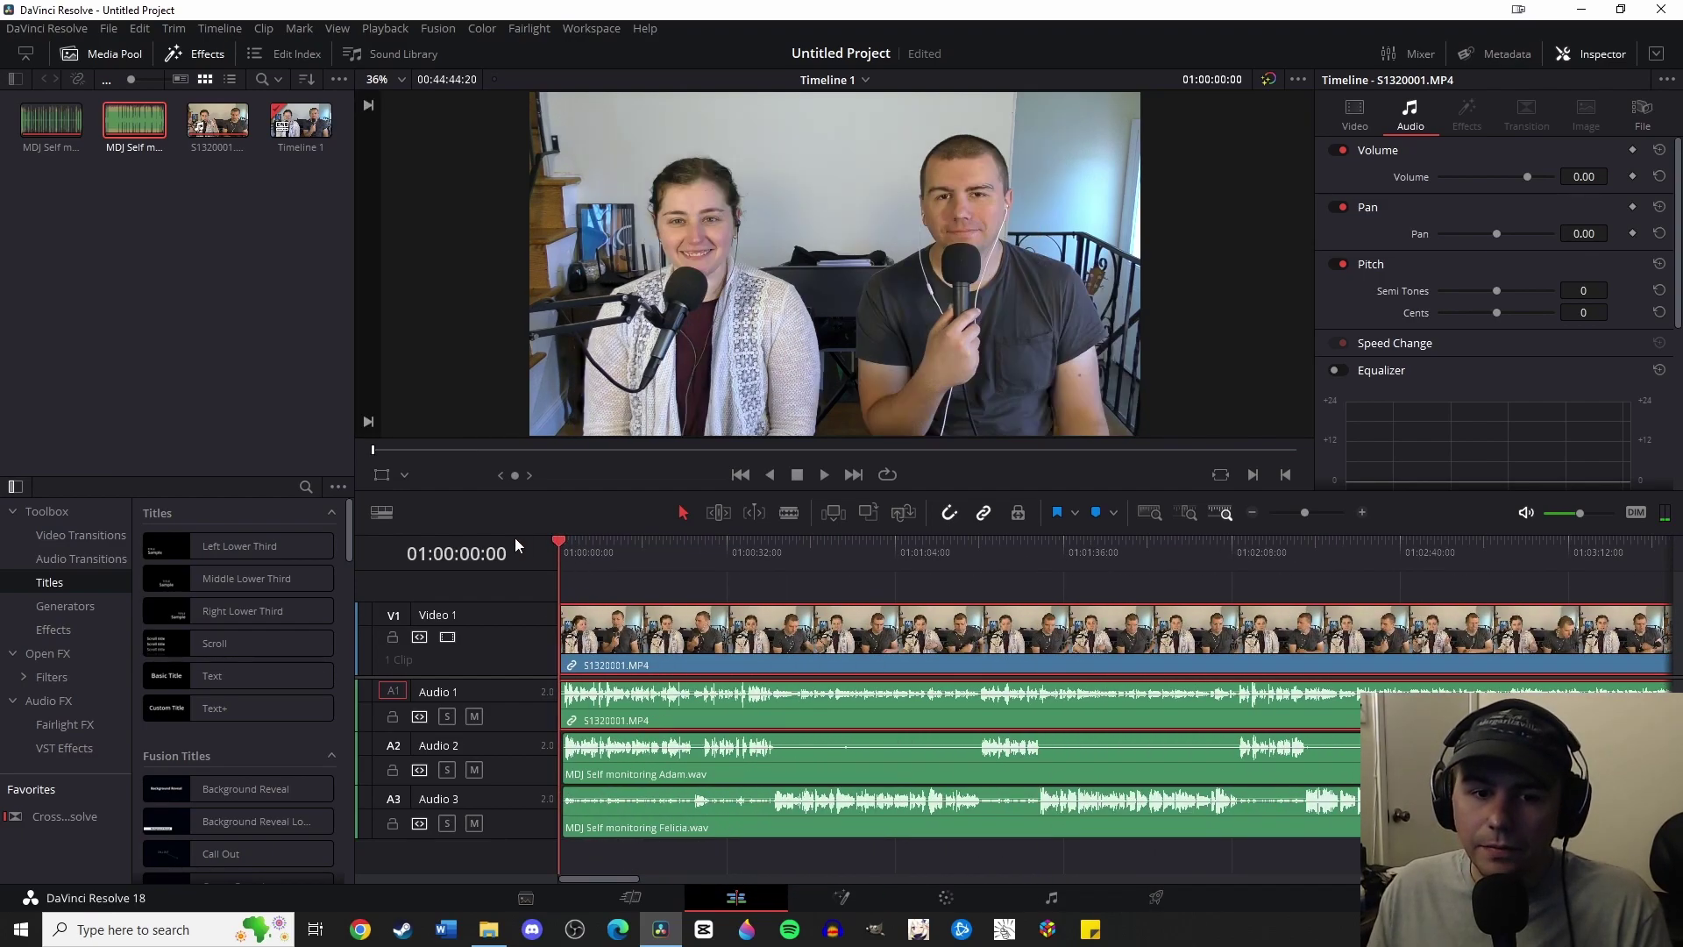
{"action": "key", "text": "space"}
{"action": "key", "text": "space"}
{"action": "left_click", "coordinate": [1362, 513]}
{"action": "left_click", "coordinate": [1361, 513]}
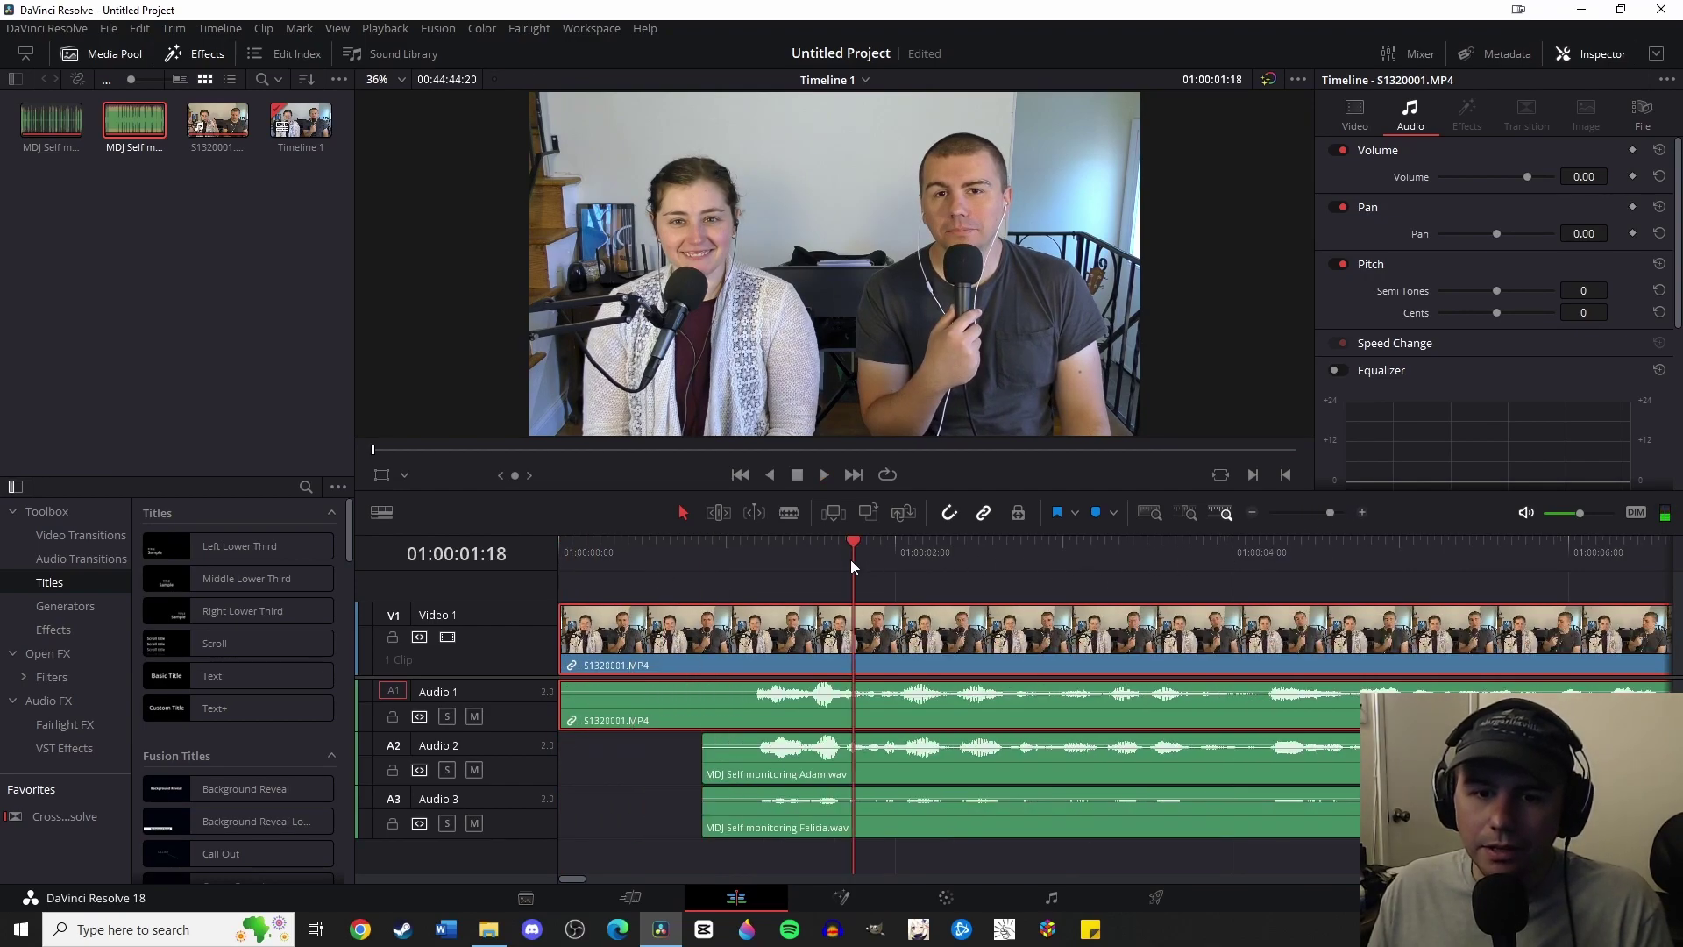
{"action": "left_click_drag", "start_coordinate": [819, 540], "coordinate": [742, 544]}
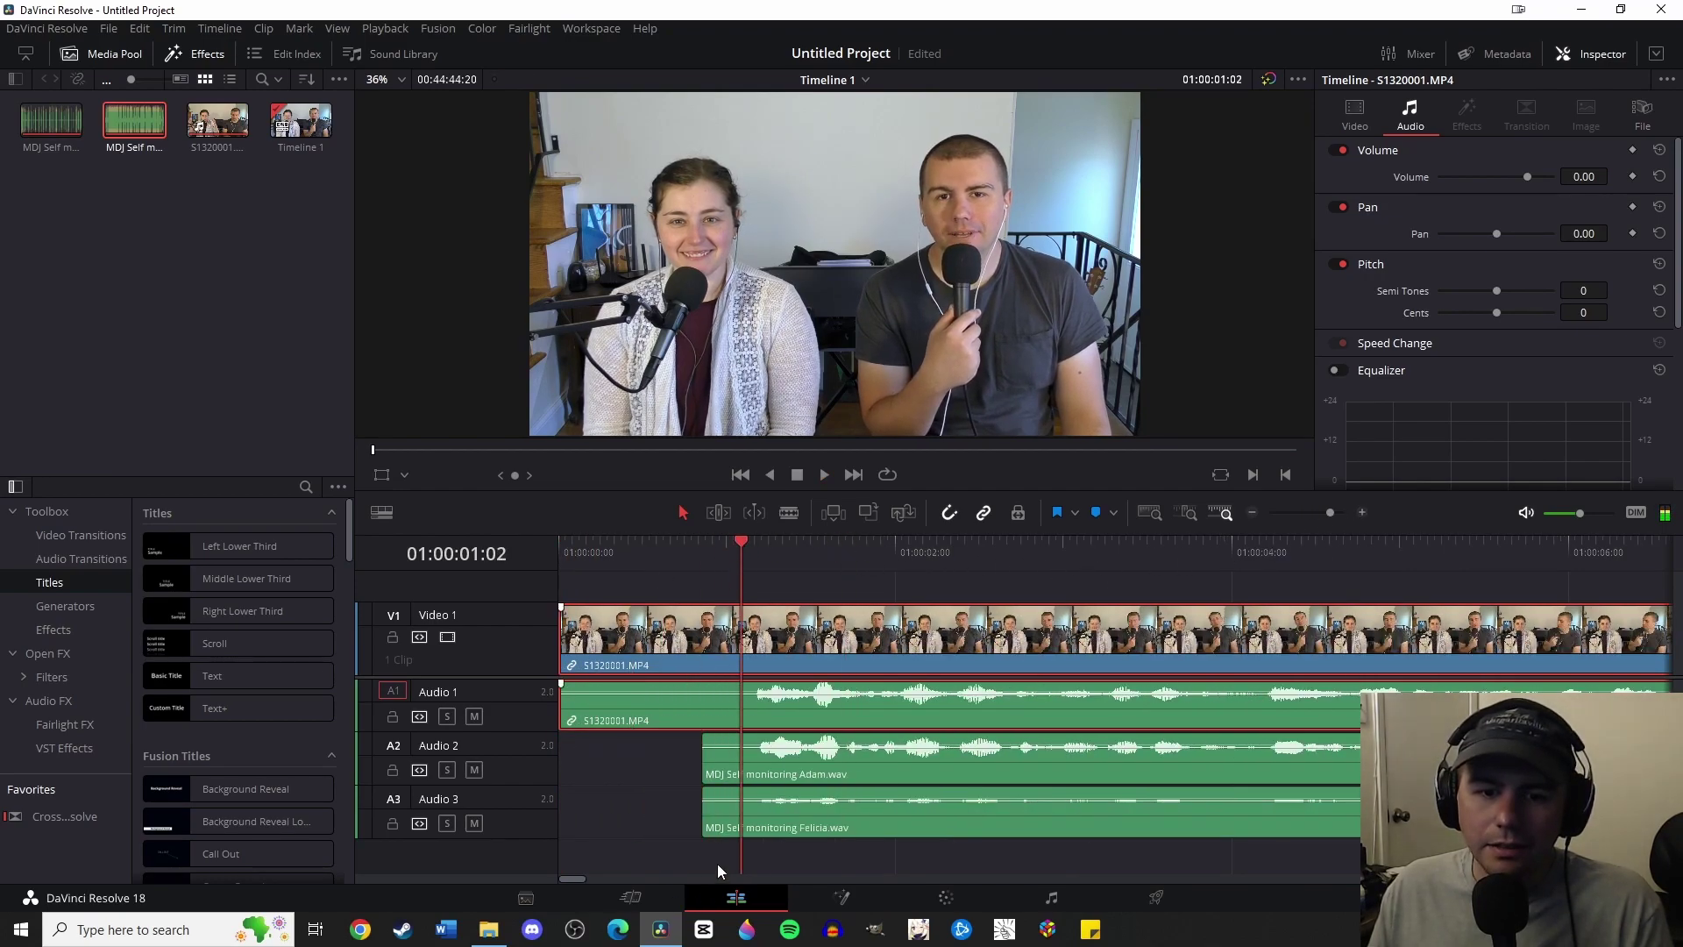
{"action": "left_click_drag", "start_coordinate": [717, 865], "coordinate": [619, 570]}
{"action": "key", "text": "ctrl+b"}
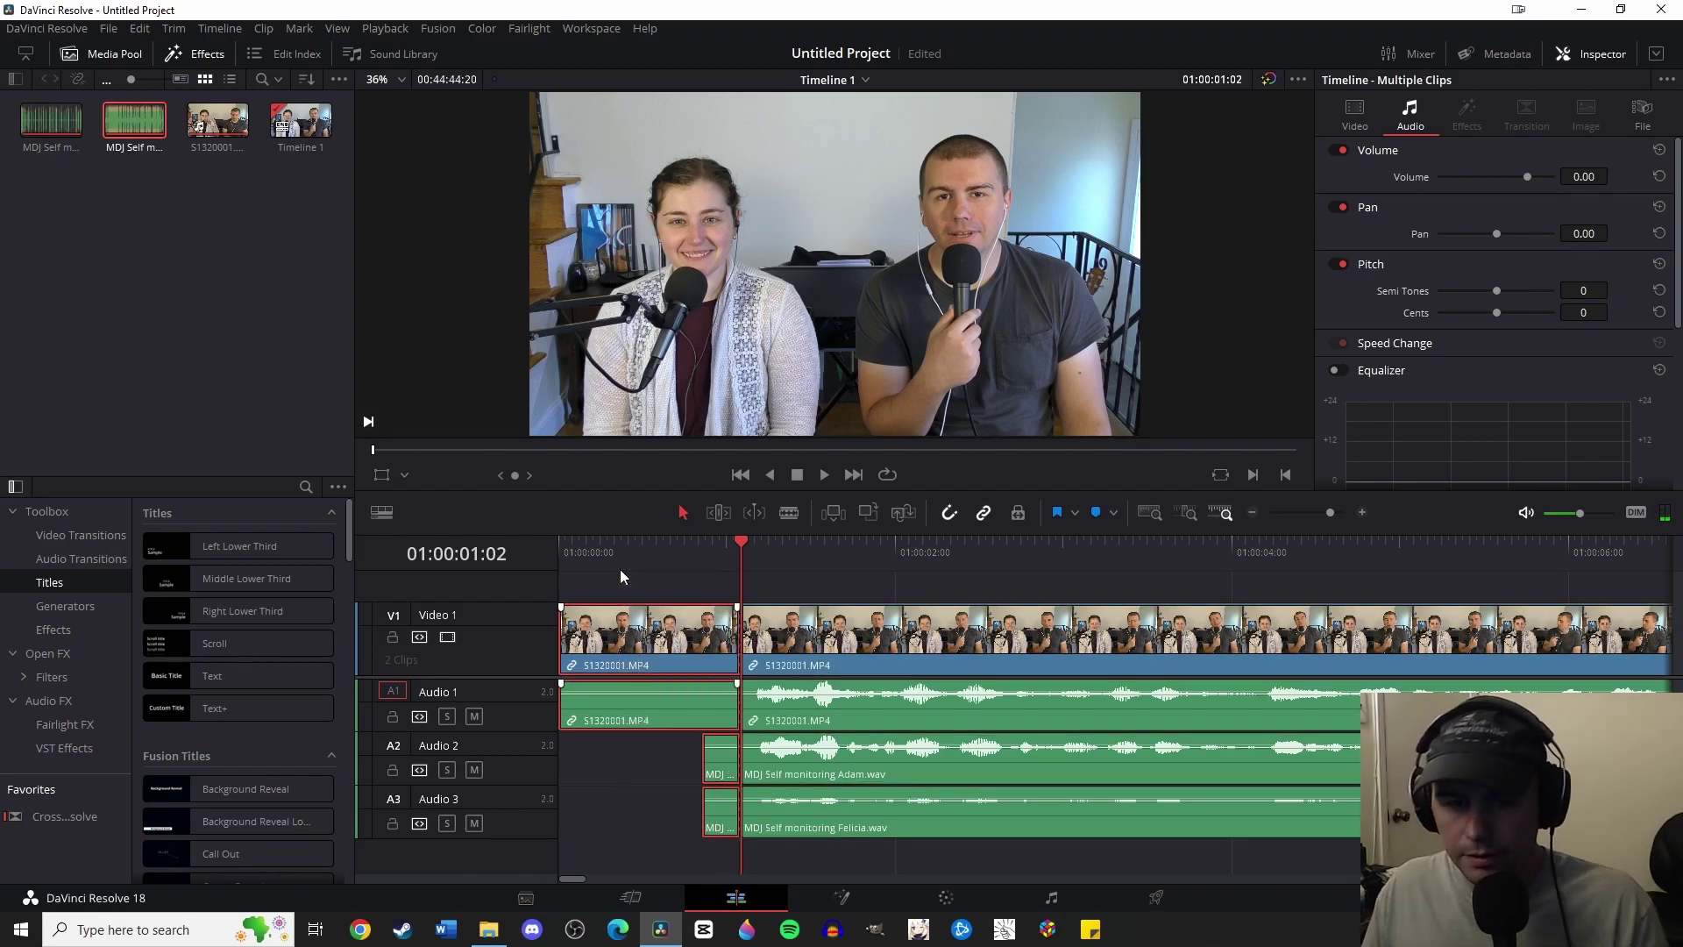
{"action": "key", "text": "shift+BackSpace"}
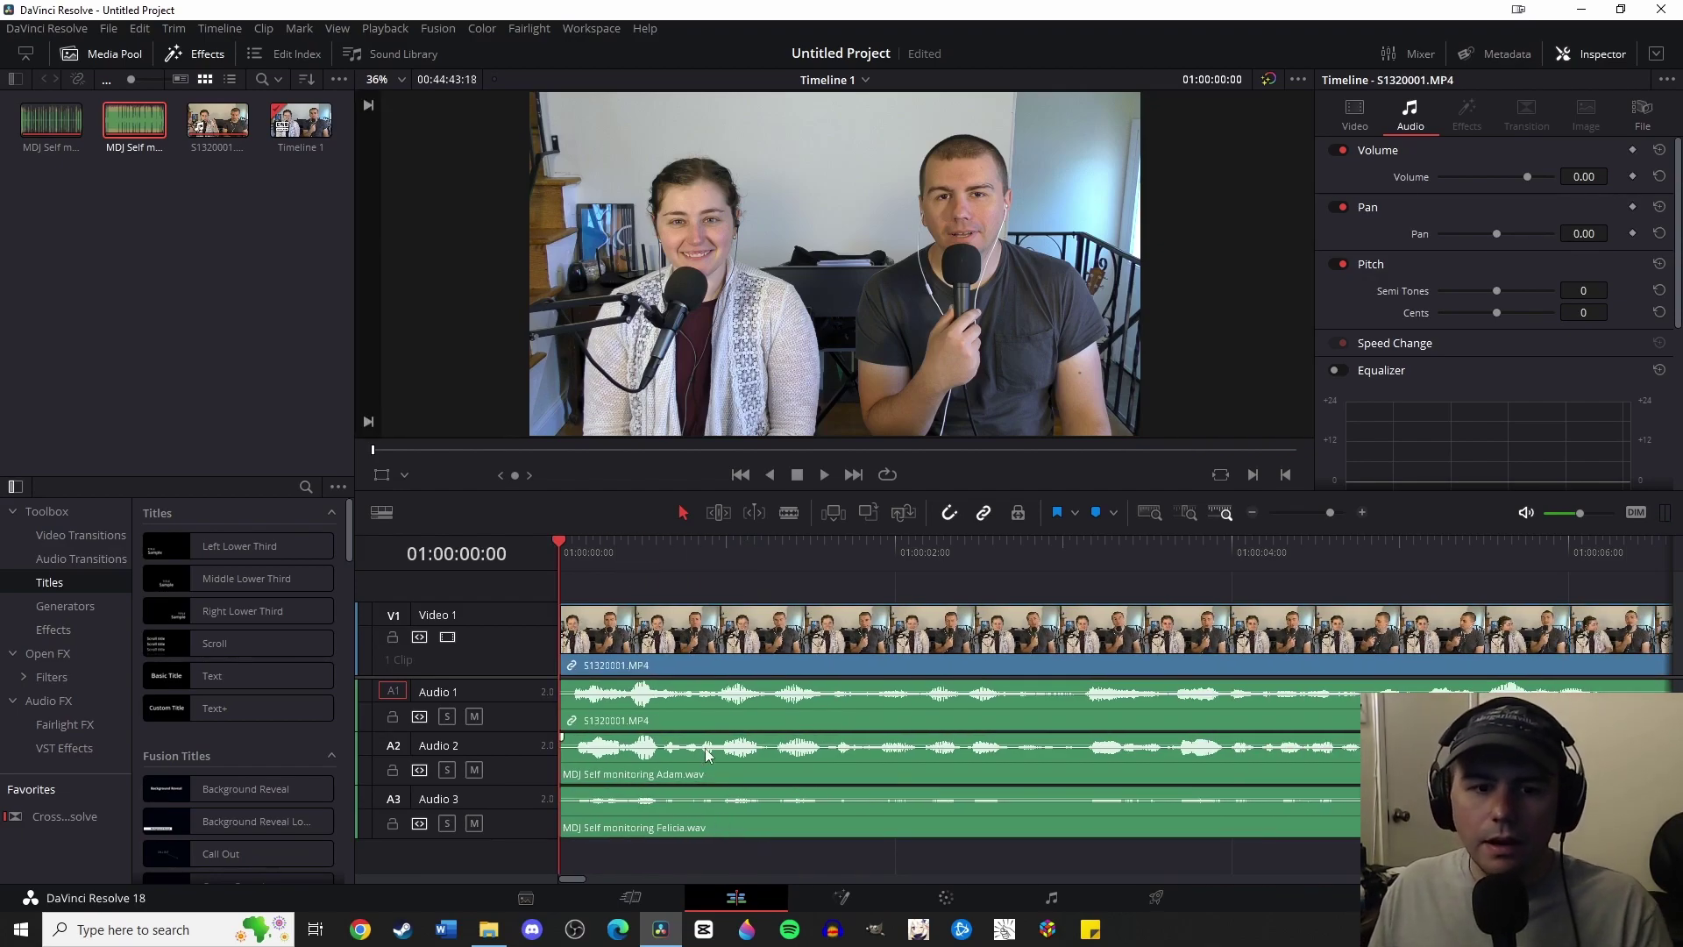
{"action": "key", "text": "space"}
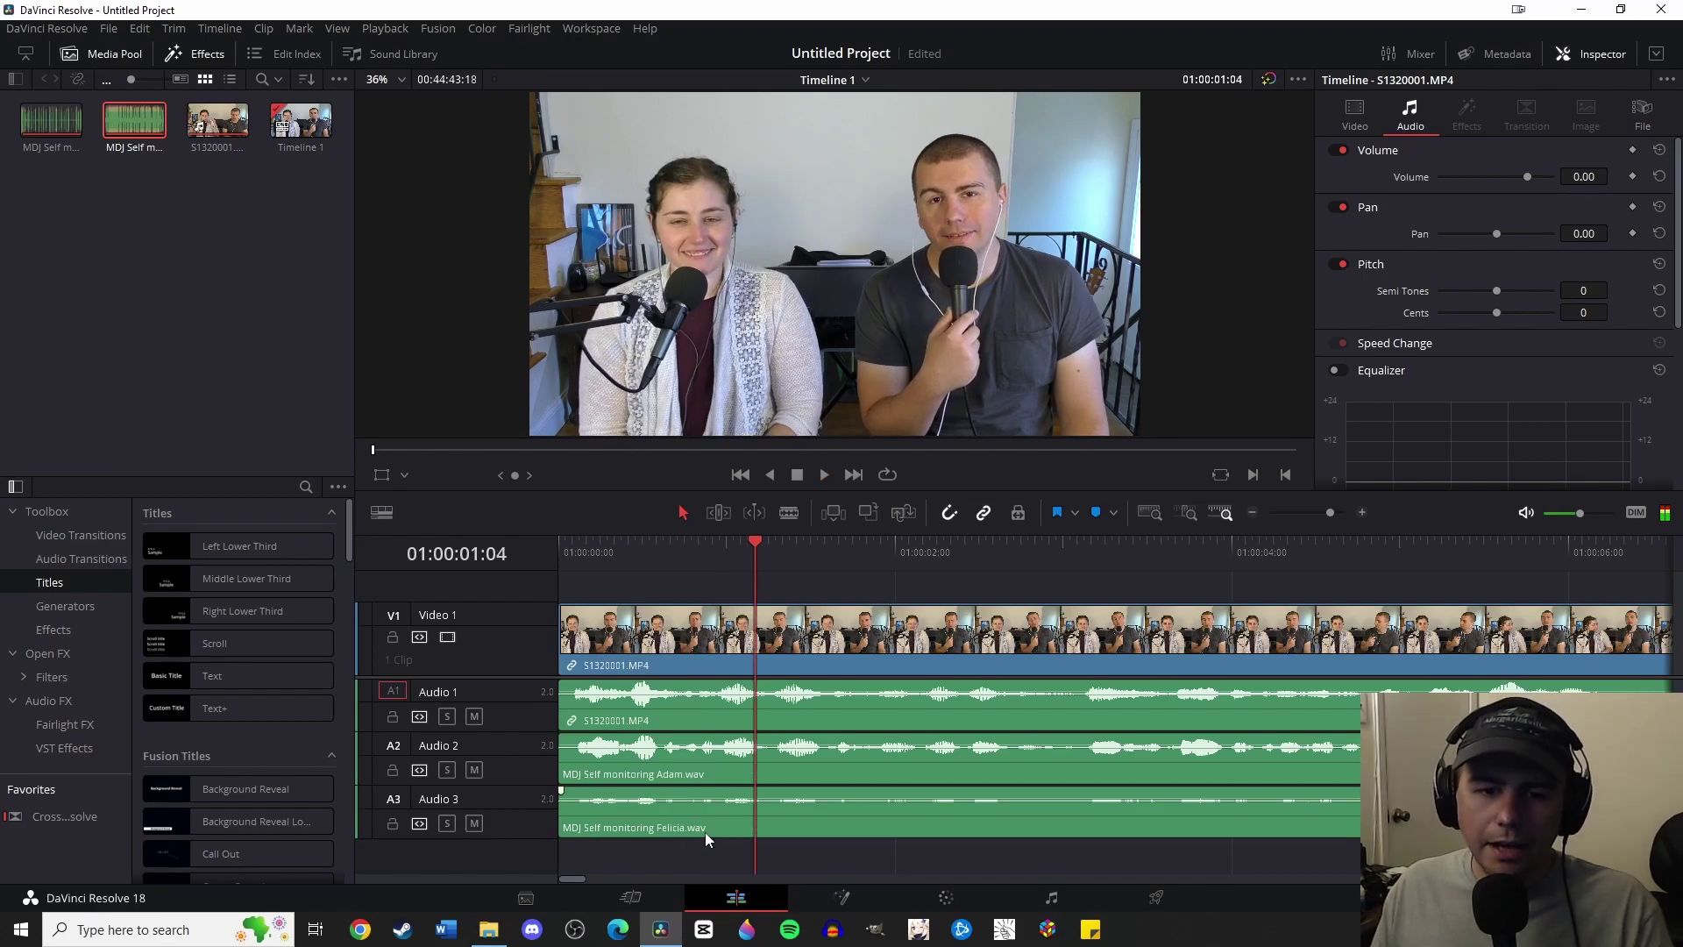
{"action": "left_click_drag", "start_coordinate": [576, 879], "coordinate": [582, 880]}
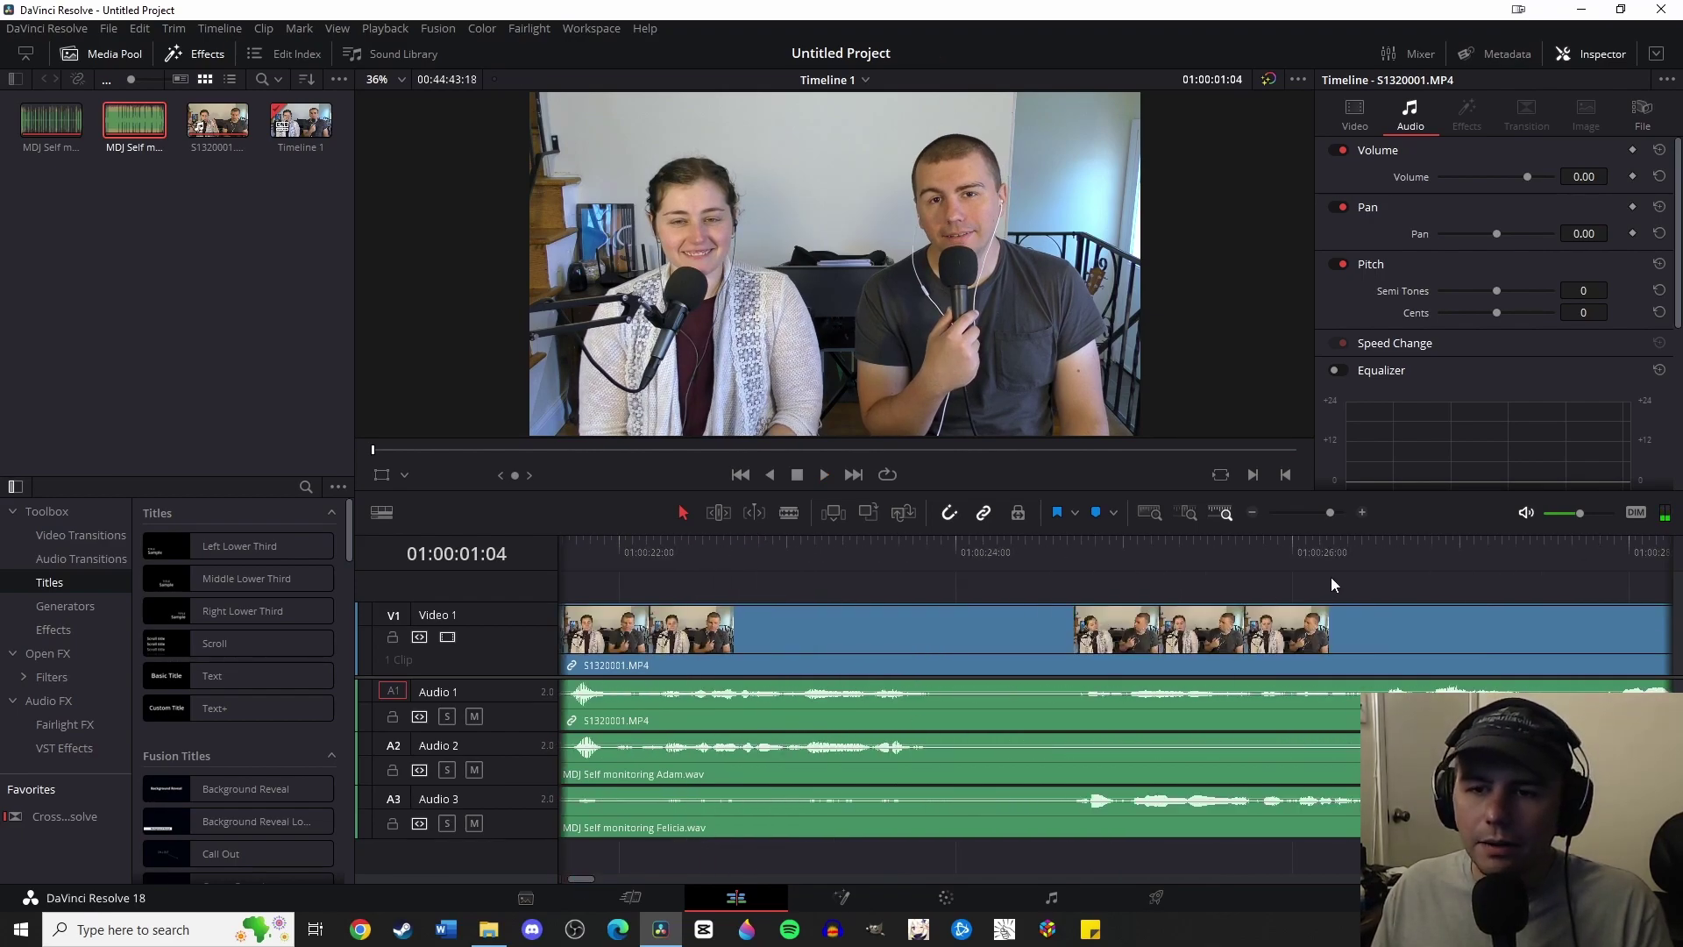
Step: Zoom the timeline out and scrub the playhead back to around 01:08:57
{"action": "left_click", "coordinate": [1255, 514]}
{"action": "left_click", "coordinate": [1254, 514]}
{"action": "left_click", "coordinate": [1255, 516]}
{"action": "left_click", "coordinate": [1253, 516]}
{"action": "left_click", "coordinate": [1253, 517]}
{"action": "left_click", "coordinate": [1253, 519]}
{"action": "left_click", "coordinate": [1254, 519]}
{"action": "left_click", "coordinate": [984, 549]}
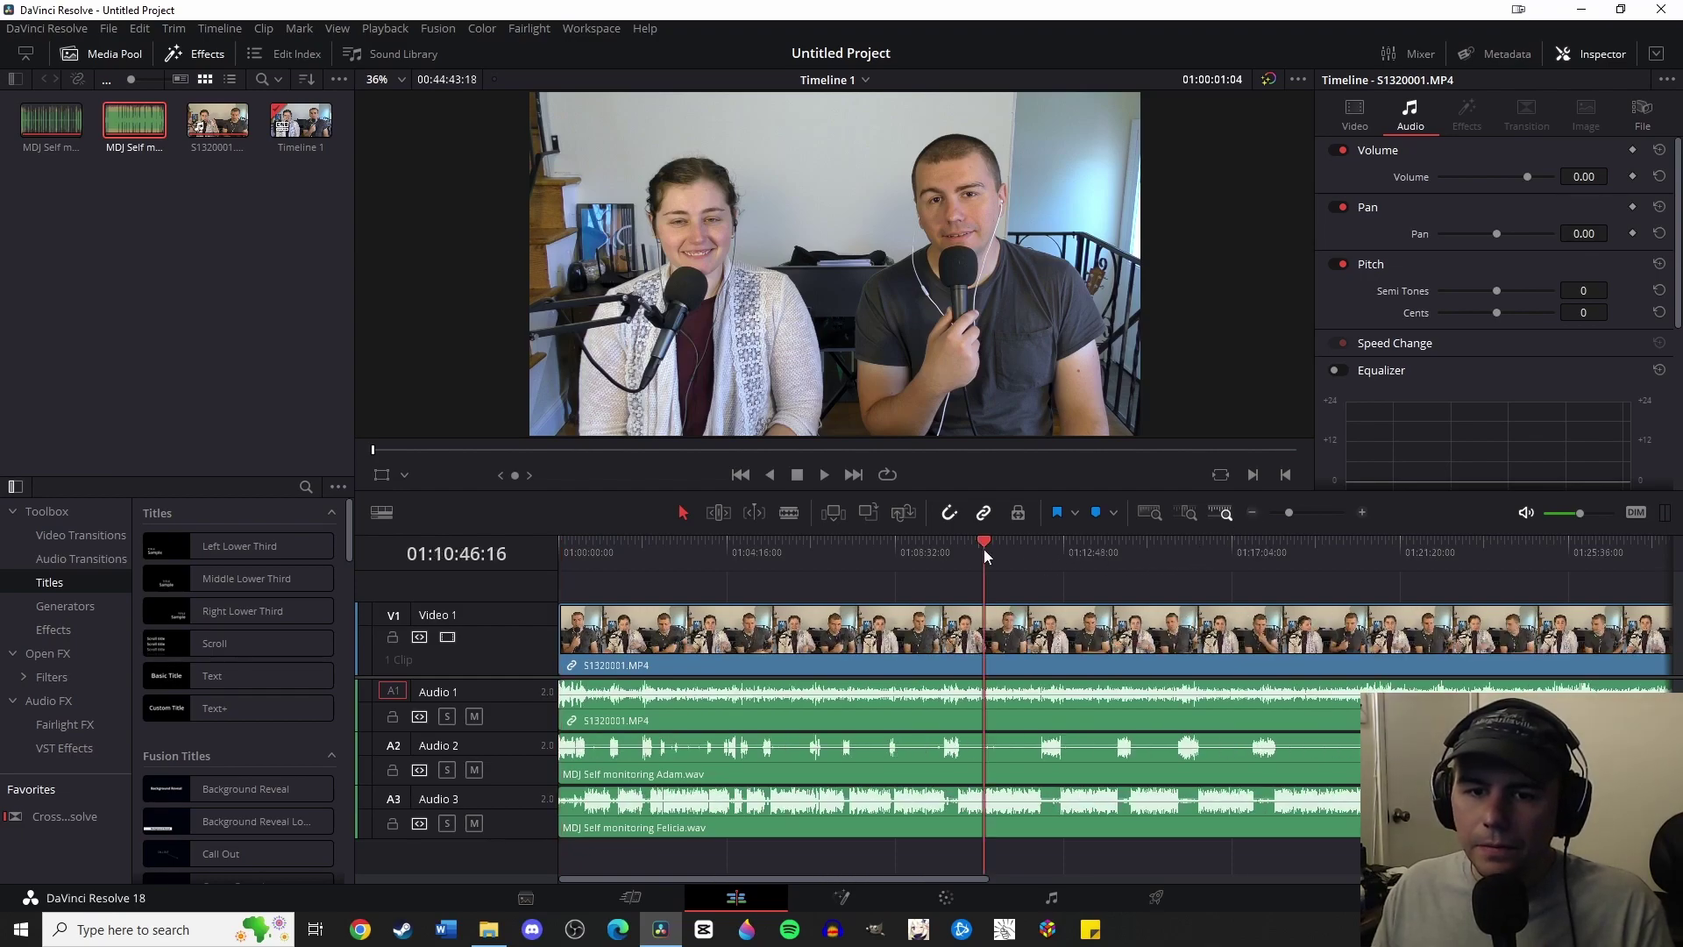
{"action": "left_click_drag", "start_coordinate": [986, 548], "coordinate": [911, 547]}
Step: Zoom in around 01:08:31 and play from there to check the mic sync
{"action": "left_click", "coordinate": [1362, 512]}
{"action": "left_click", "coordinate": [1361, 512]}
{"action": "left_click", "coordinate": [1361, 512]}
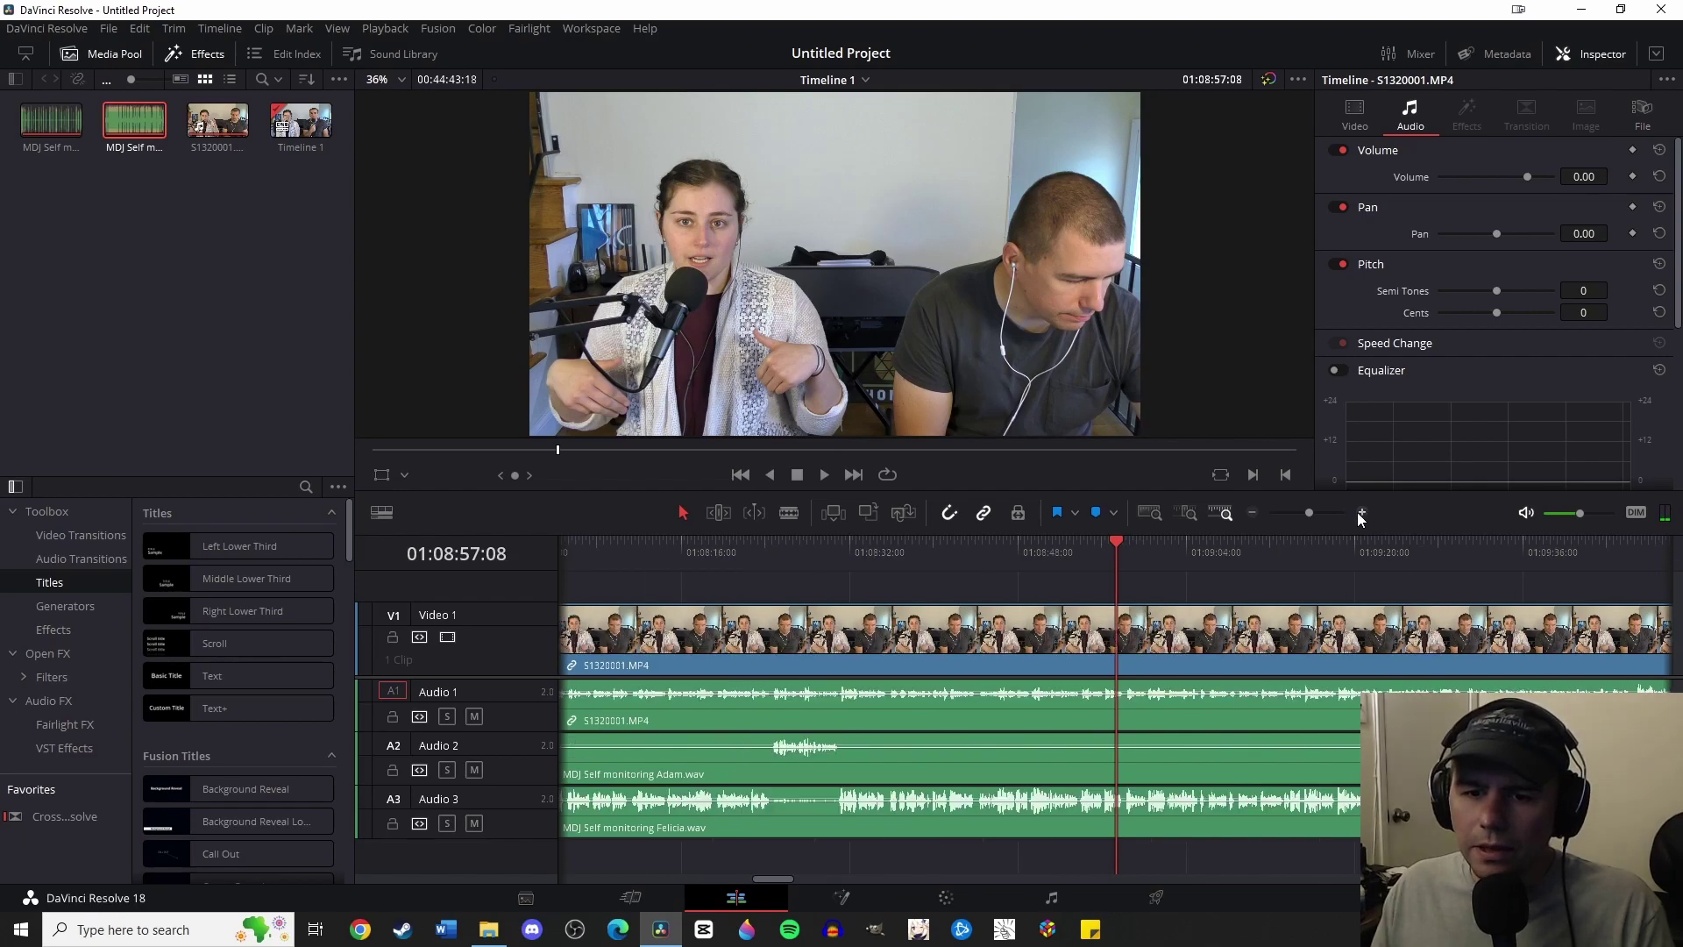
{"action": "left_click", "coordinate": [840, 551]}
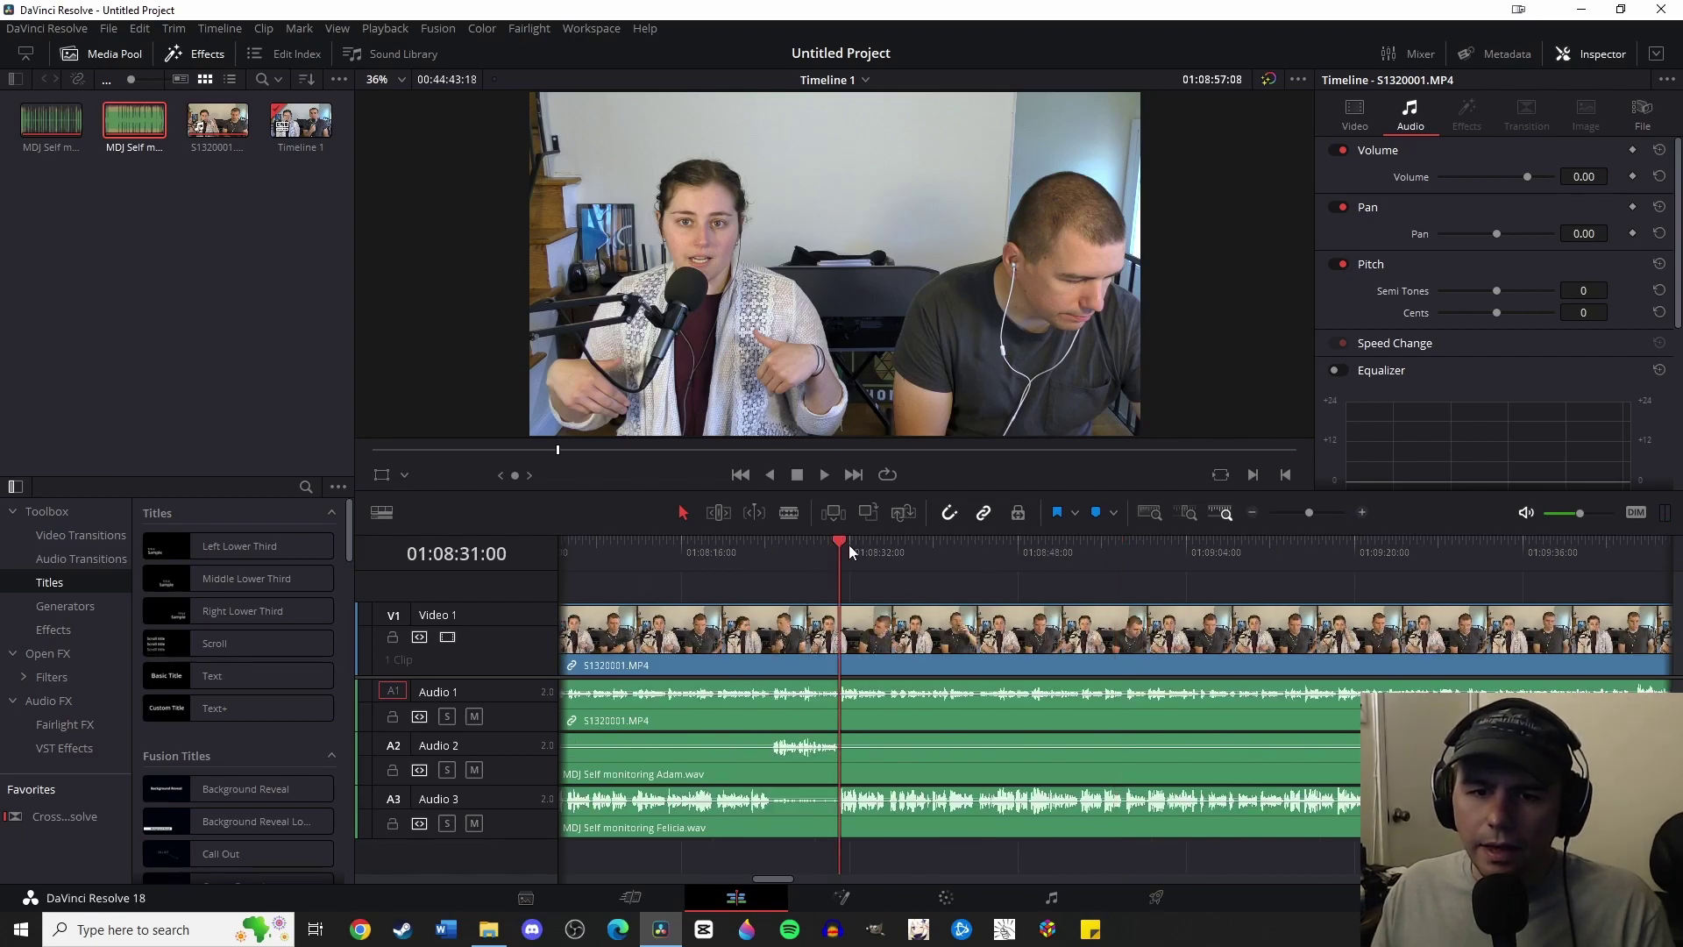
{"action": "left_click", "coordinate": [1362, 512]}
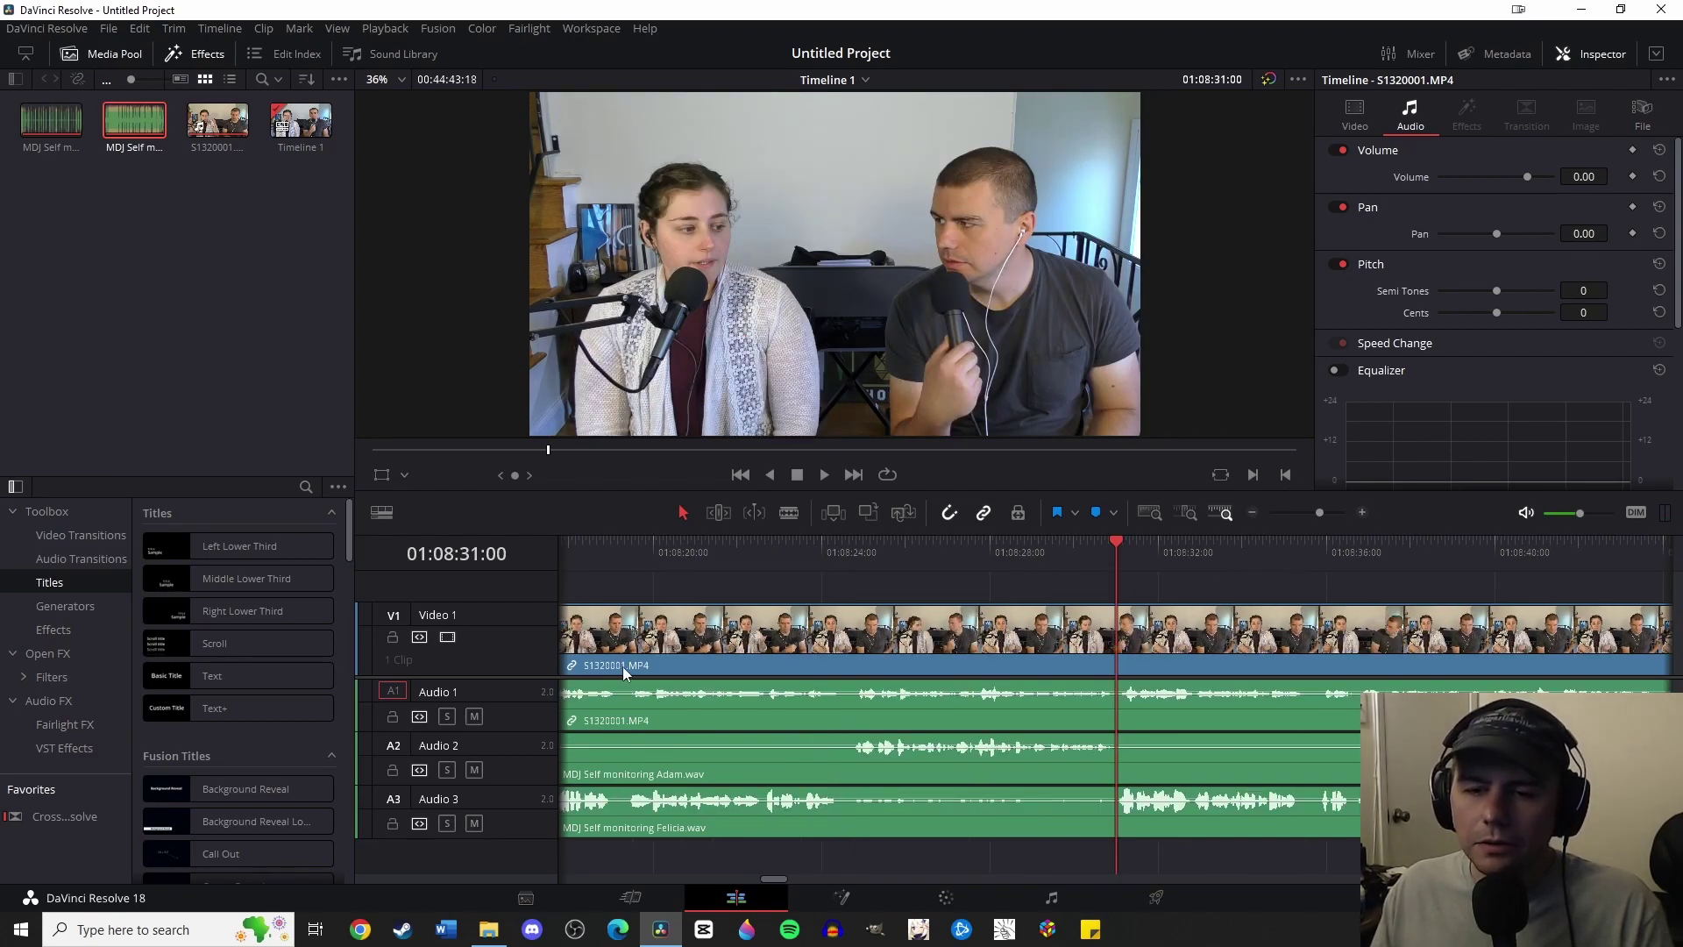
{"action": "key", "text": "space"}
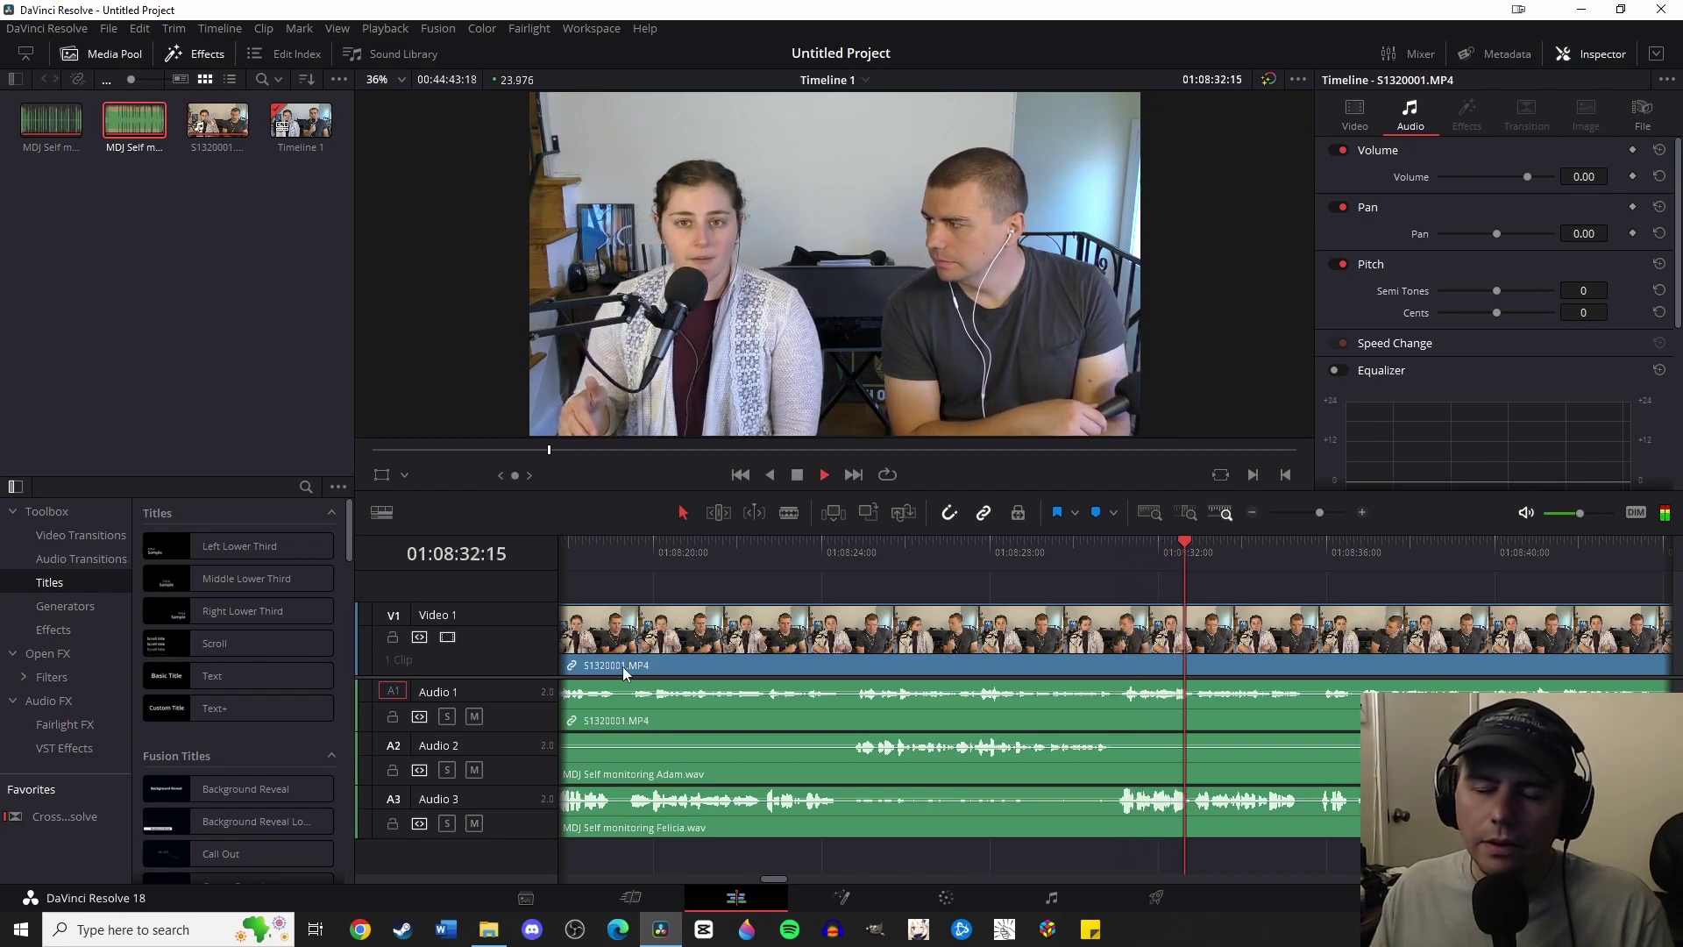
{"action": "key", "text": "space"}
{"action": "left_click", "coordinate": [1106, 550]}
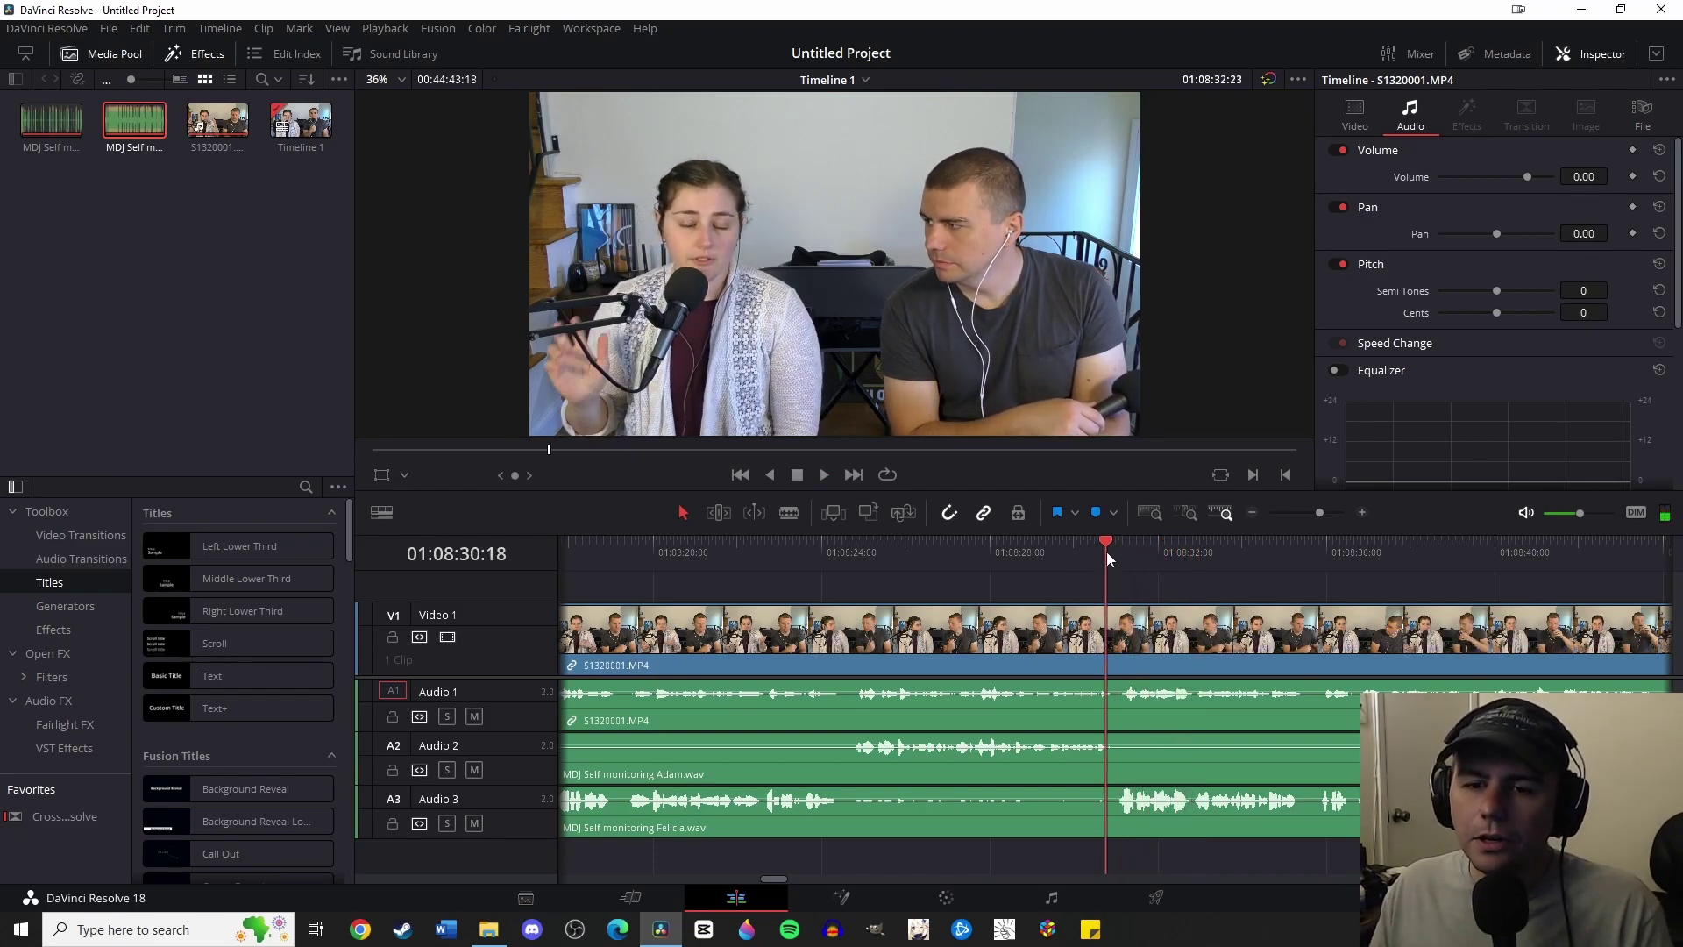
{"action": "left_click", "coordinate": [1363, 512]}
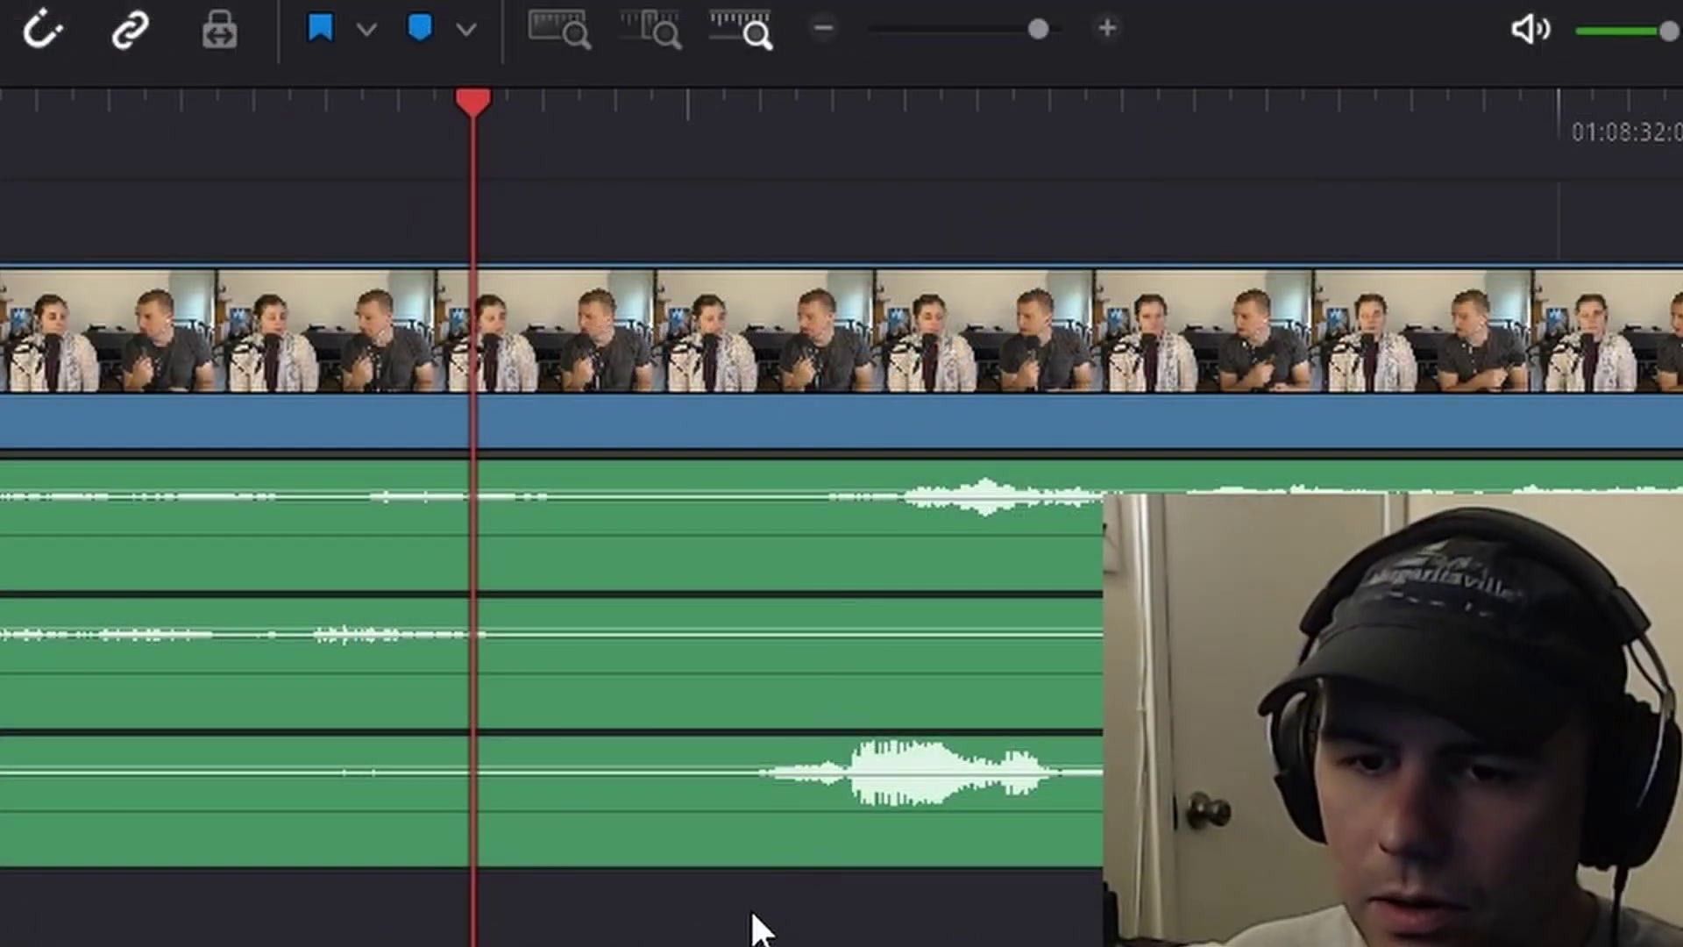
Step: Select the Audio 2 and Audio 3 mic clips and split them at 01:08:31
{"action": "left_click", "coordinate": [1198, 804]}
{"action": "left_click", "coordinate": [668, 623], "text": "ctrl"}
{"action": "left_click_drag", "start_coordinate": [472, 101], "coordinate": [689, 125]}
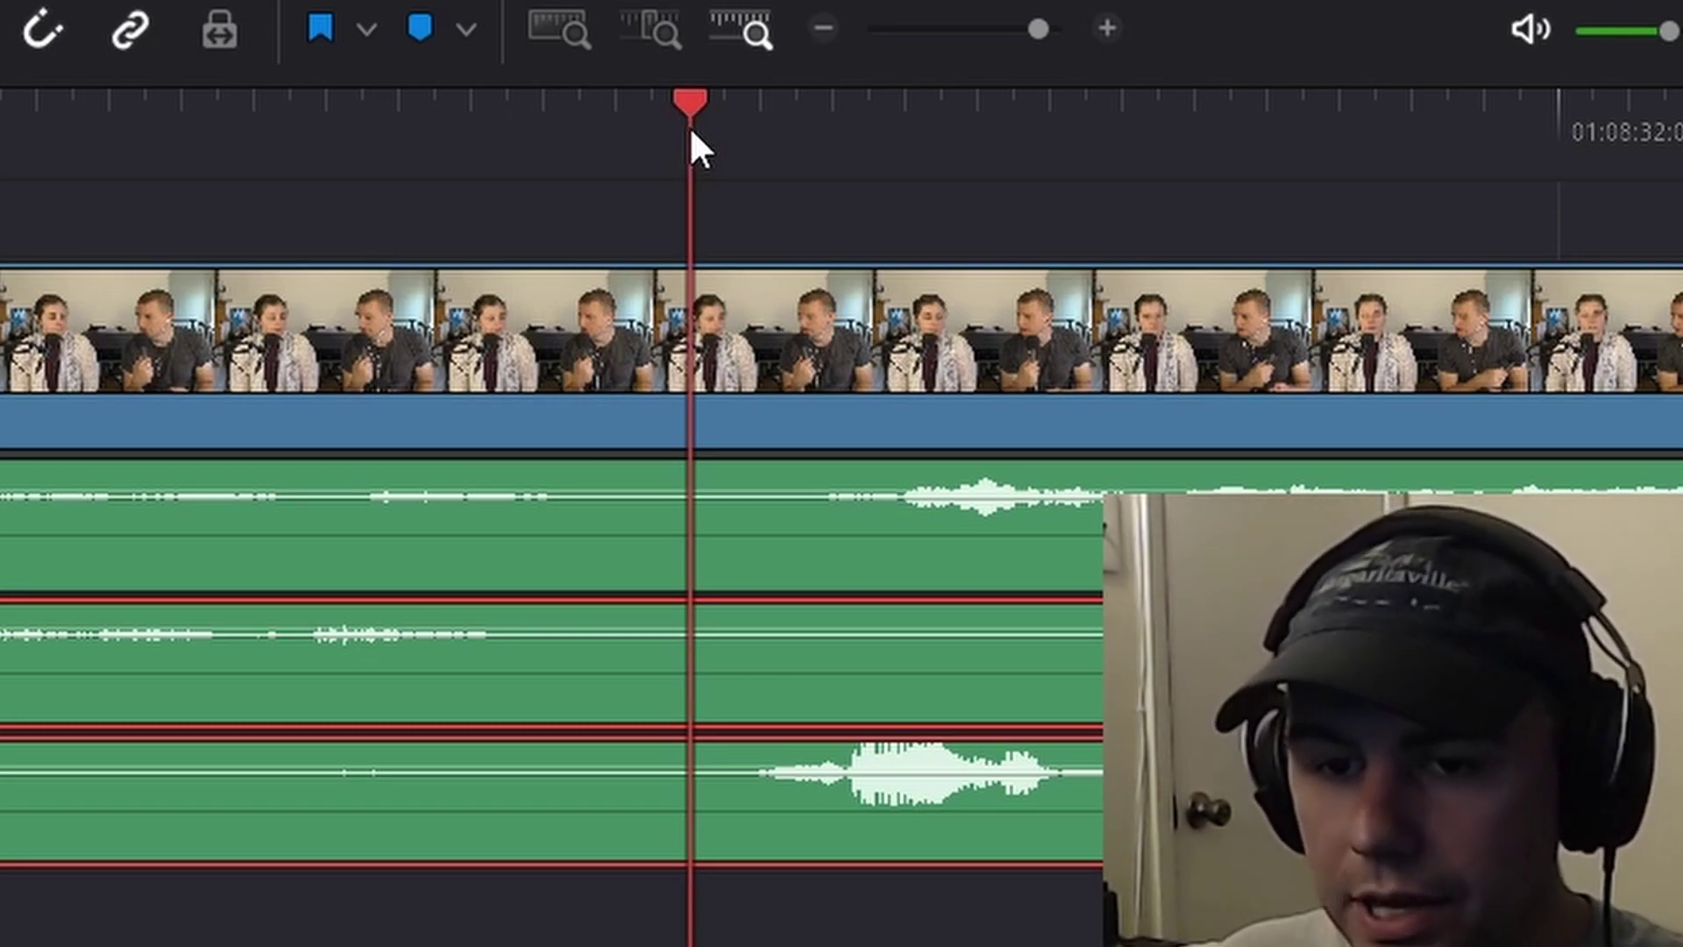
{"action": "key", "text": "ctrl+b"}
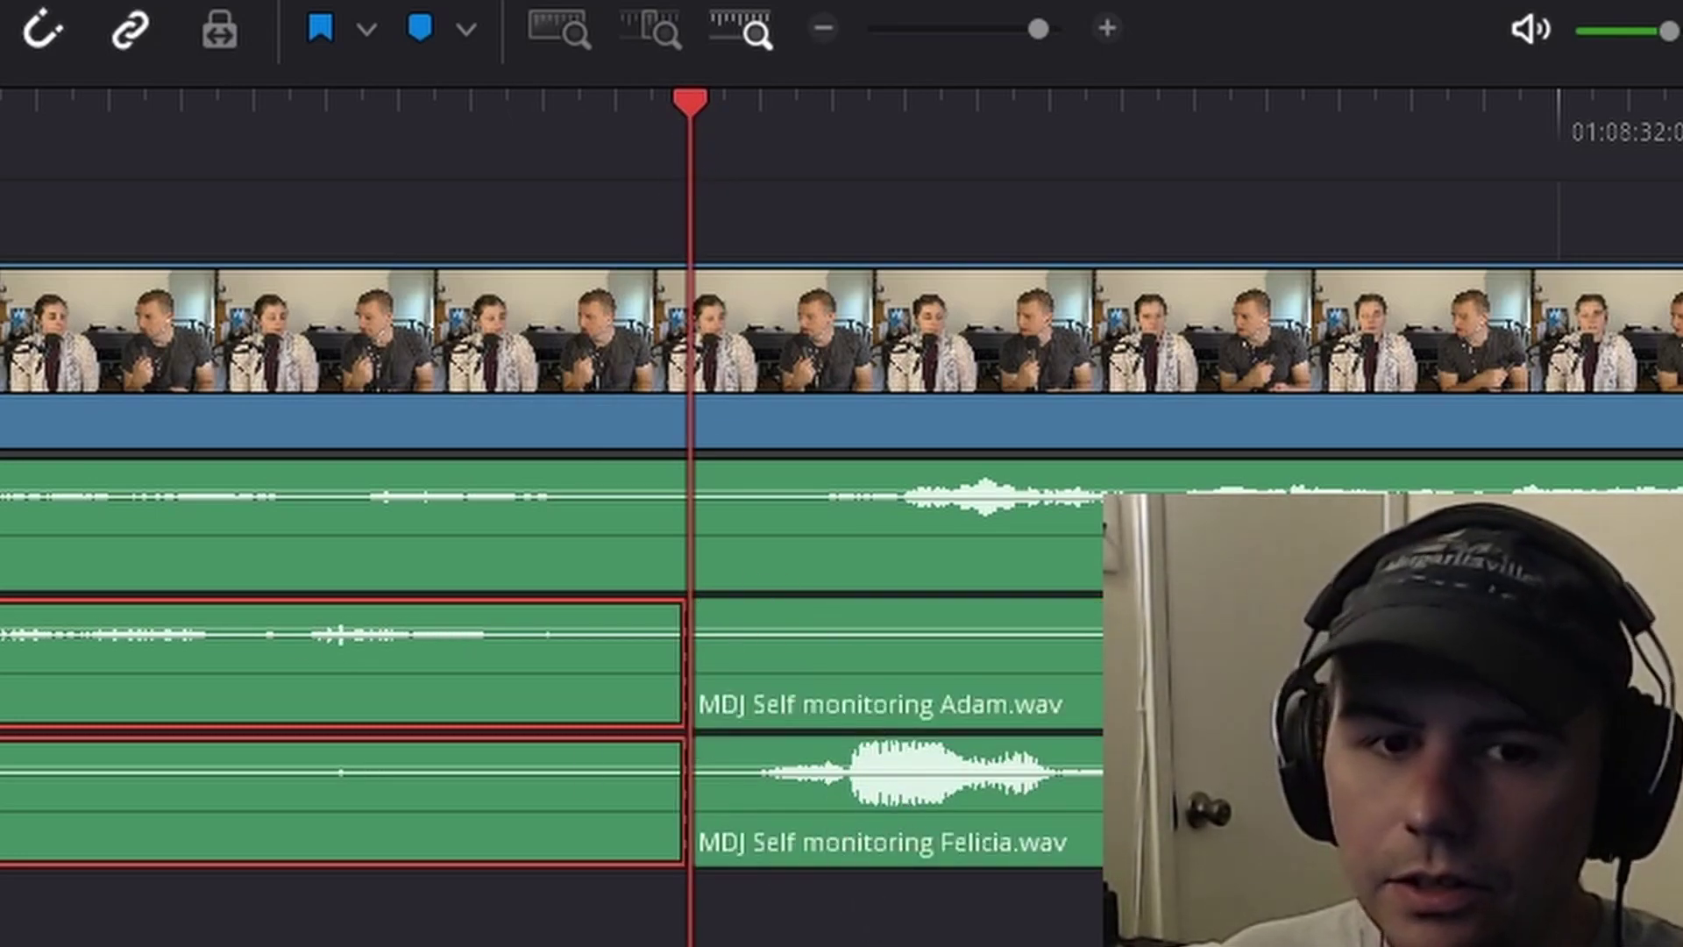
{"action": "key", "text": "b"}
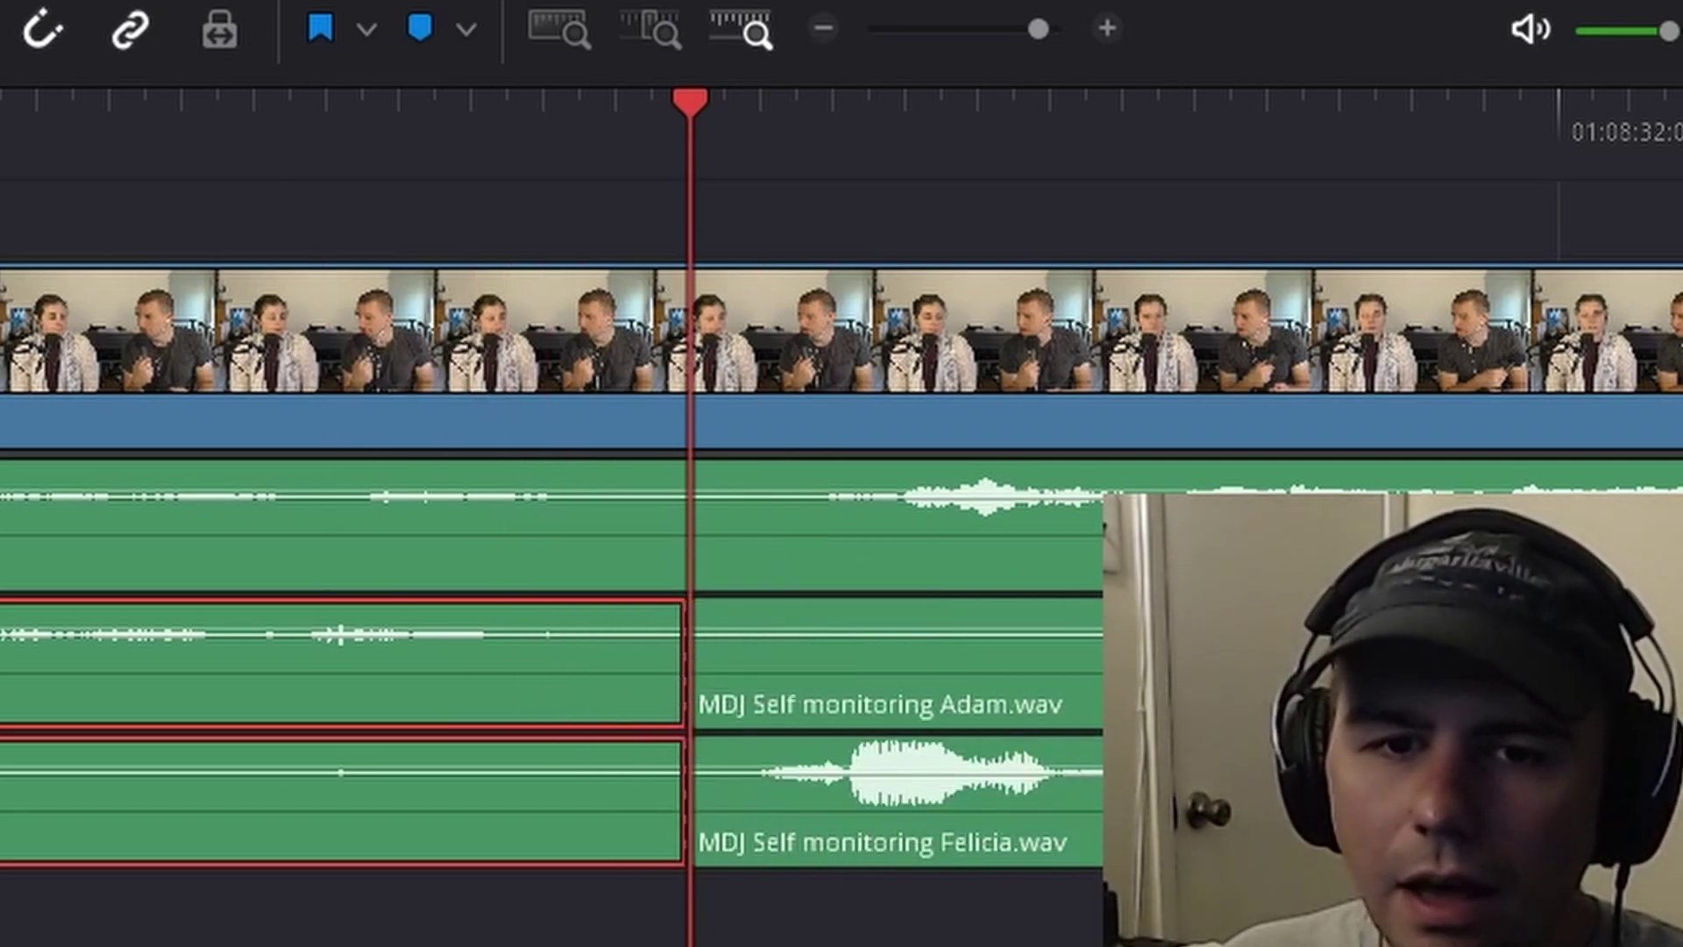
Step: Slide the later mic clip parts slightly later and play across the cut to verify sync
{"action": "left_click", "coordinate": [965, 862]}
{"action": "left_click_drag", "start_coordinate": [914, 661], "coordinate": [987, 661]}
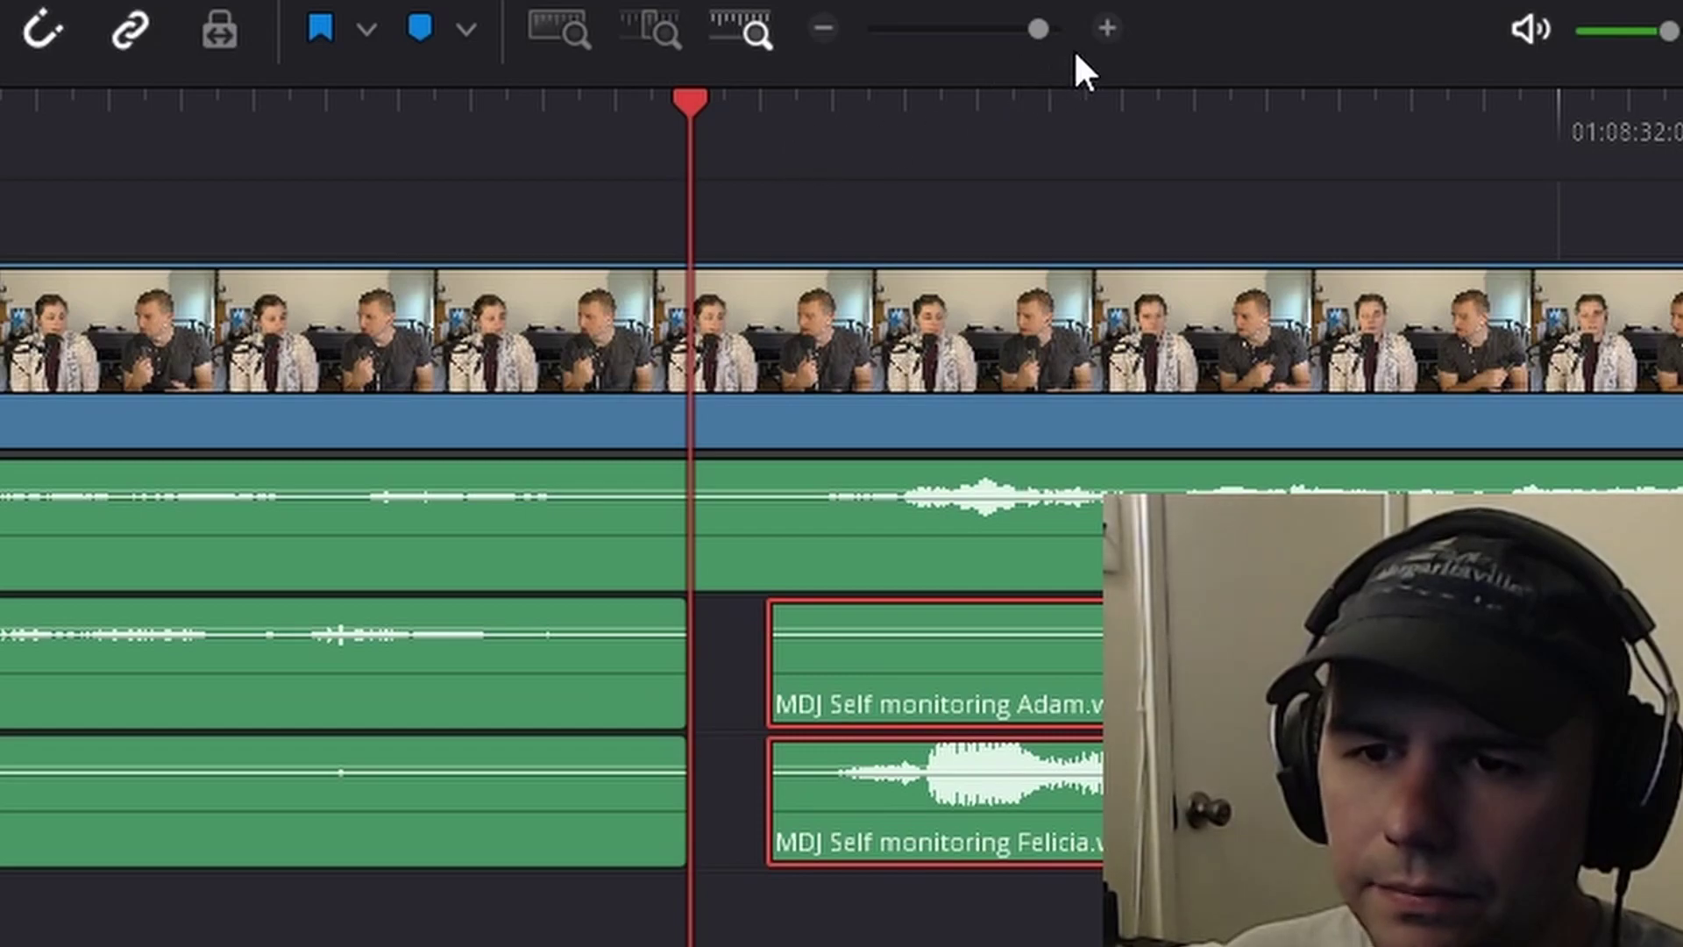
{"action": "left_click", "coordinate": [1107, 40]}
{"action": "left_click", "coordinate": [1106, 41]}
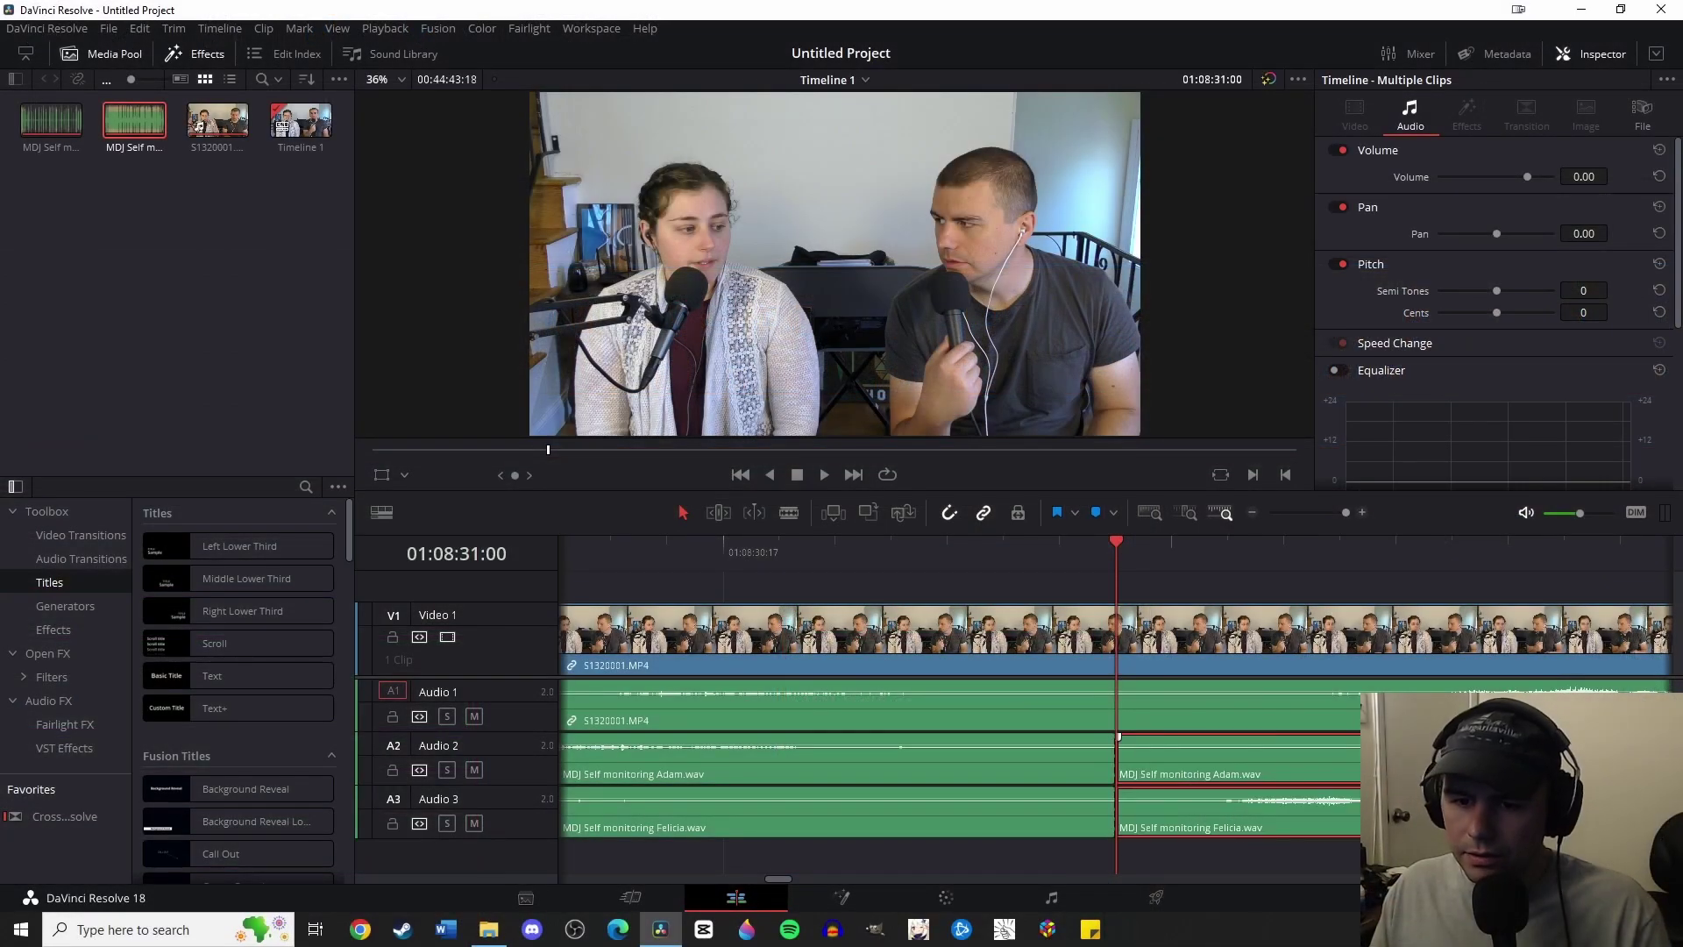
{"action": "left_click", "coordinate": [1222, 513]}
{"action": "key", "text": "space"}
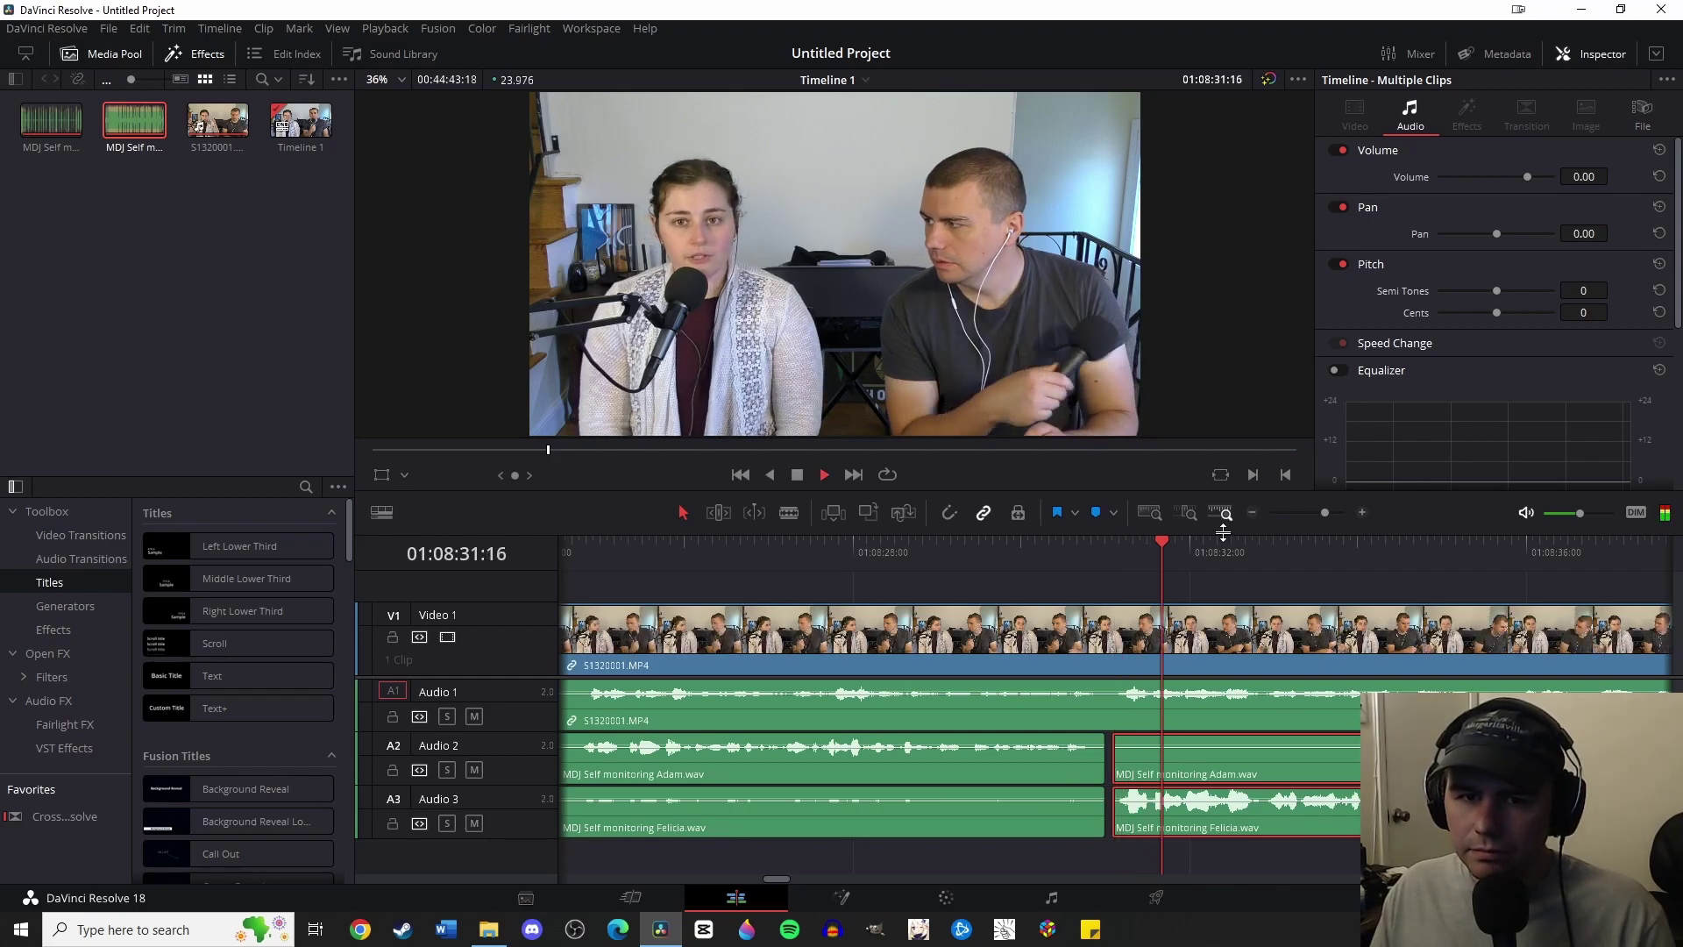
{"action": "key", "text": "space"}
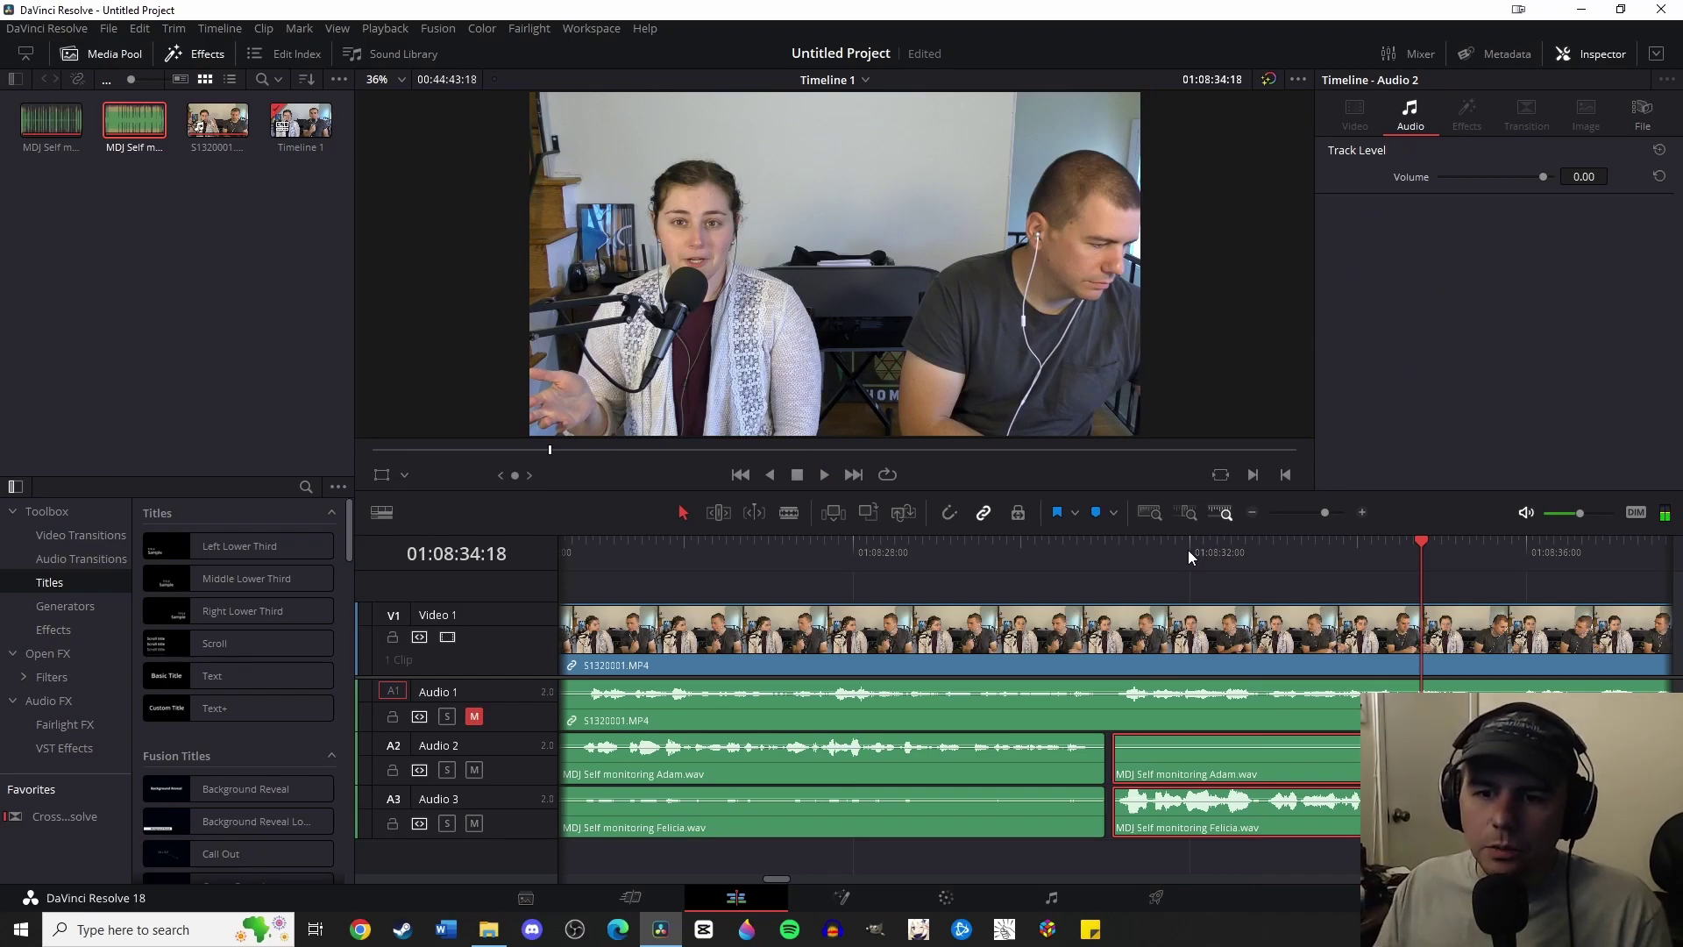
Step: Mute the camera audio on Audio 1
{"action": "key", "text": "Right"}
{"action": "key", "text": "Right"}
{"action": "scroll", "coordinate": [1166, 563], "scroll_direction": "right", "scroll_amount": 3}
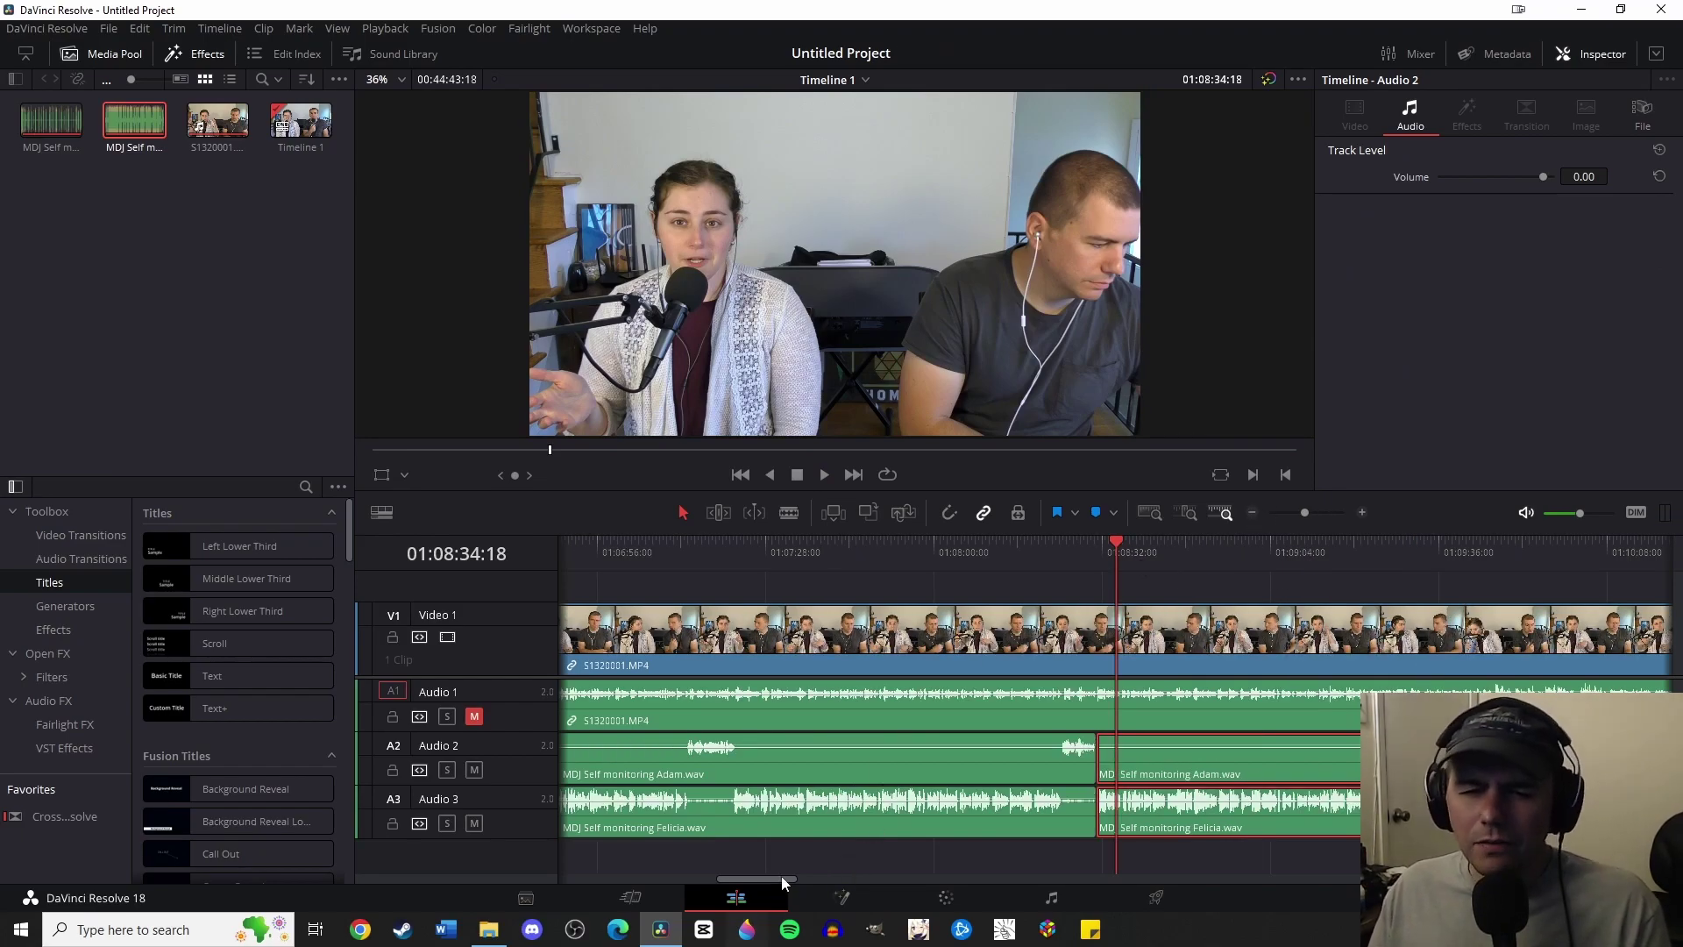
{"action": "left_click_drag", "start_coordinate": [787, 877], "coordinate": [934, 873]}
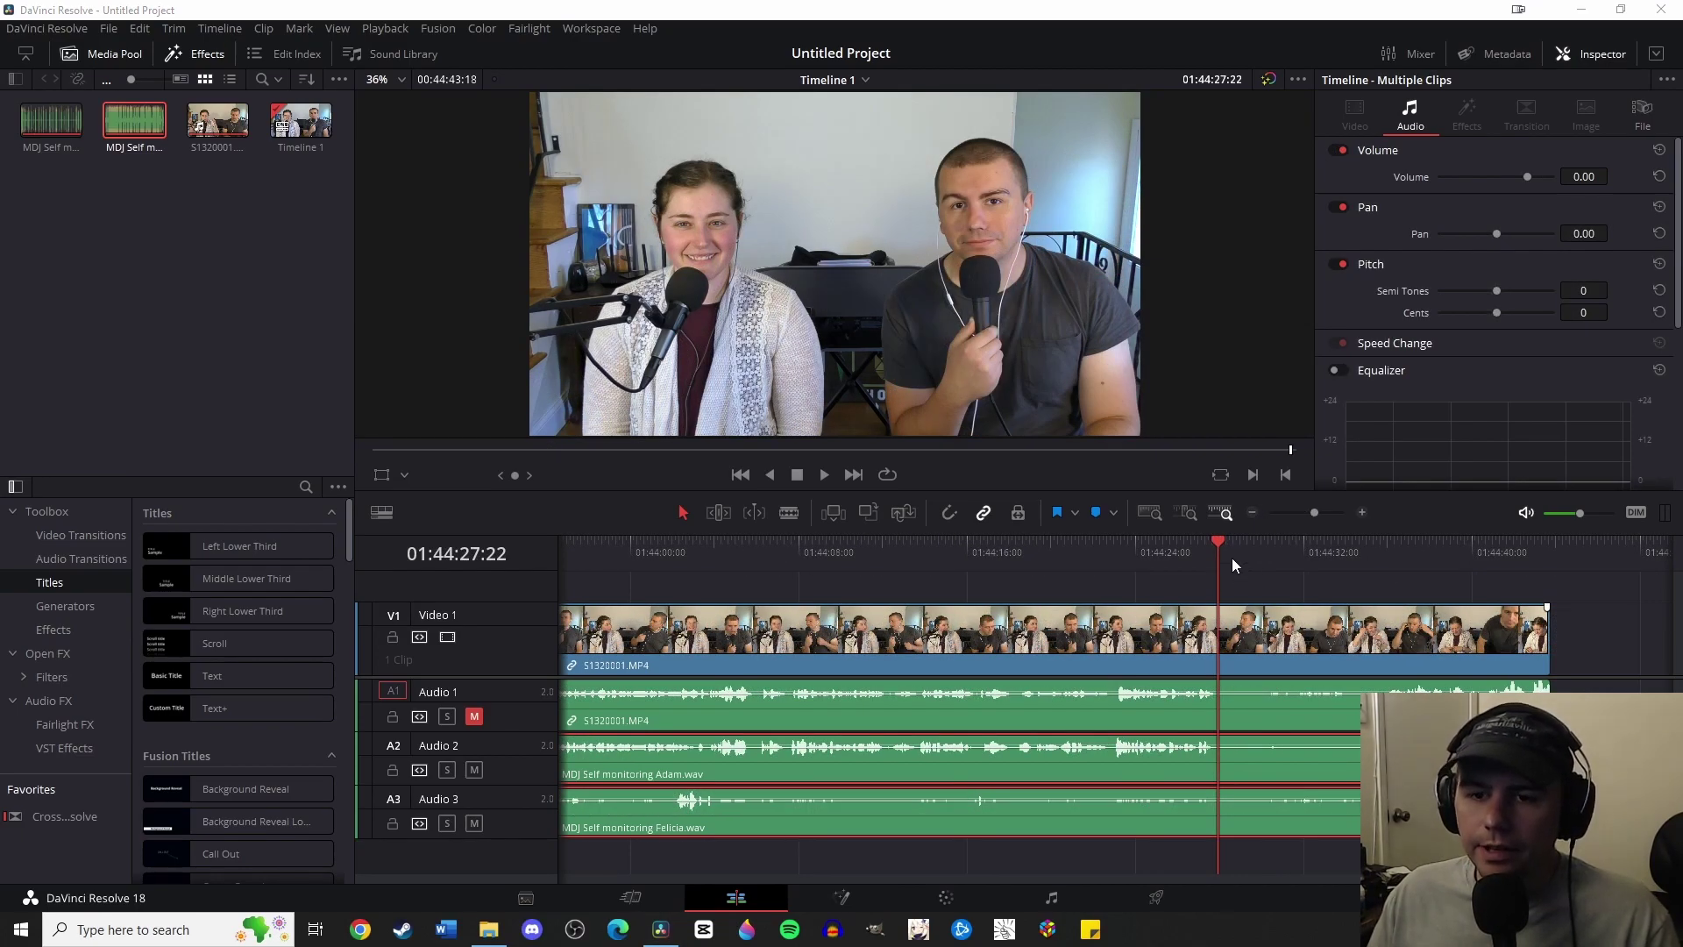
Step: Cut all four tracks at 01:44:27:22 and delete the overhanging tails so they end together
{"action": "left_click", "coordinate": [1253, 513]}
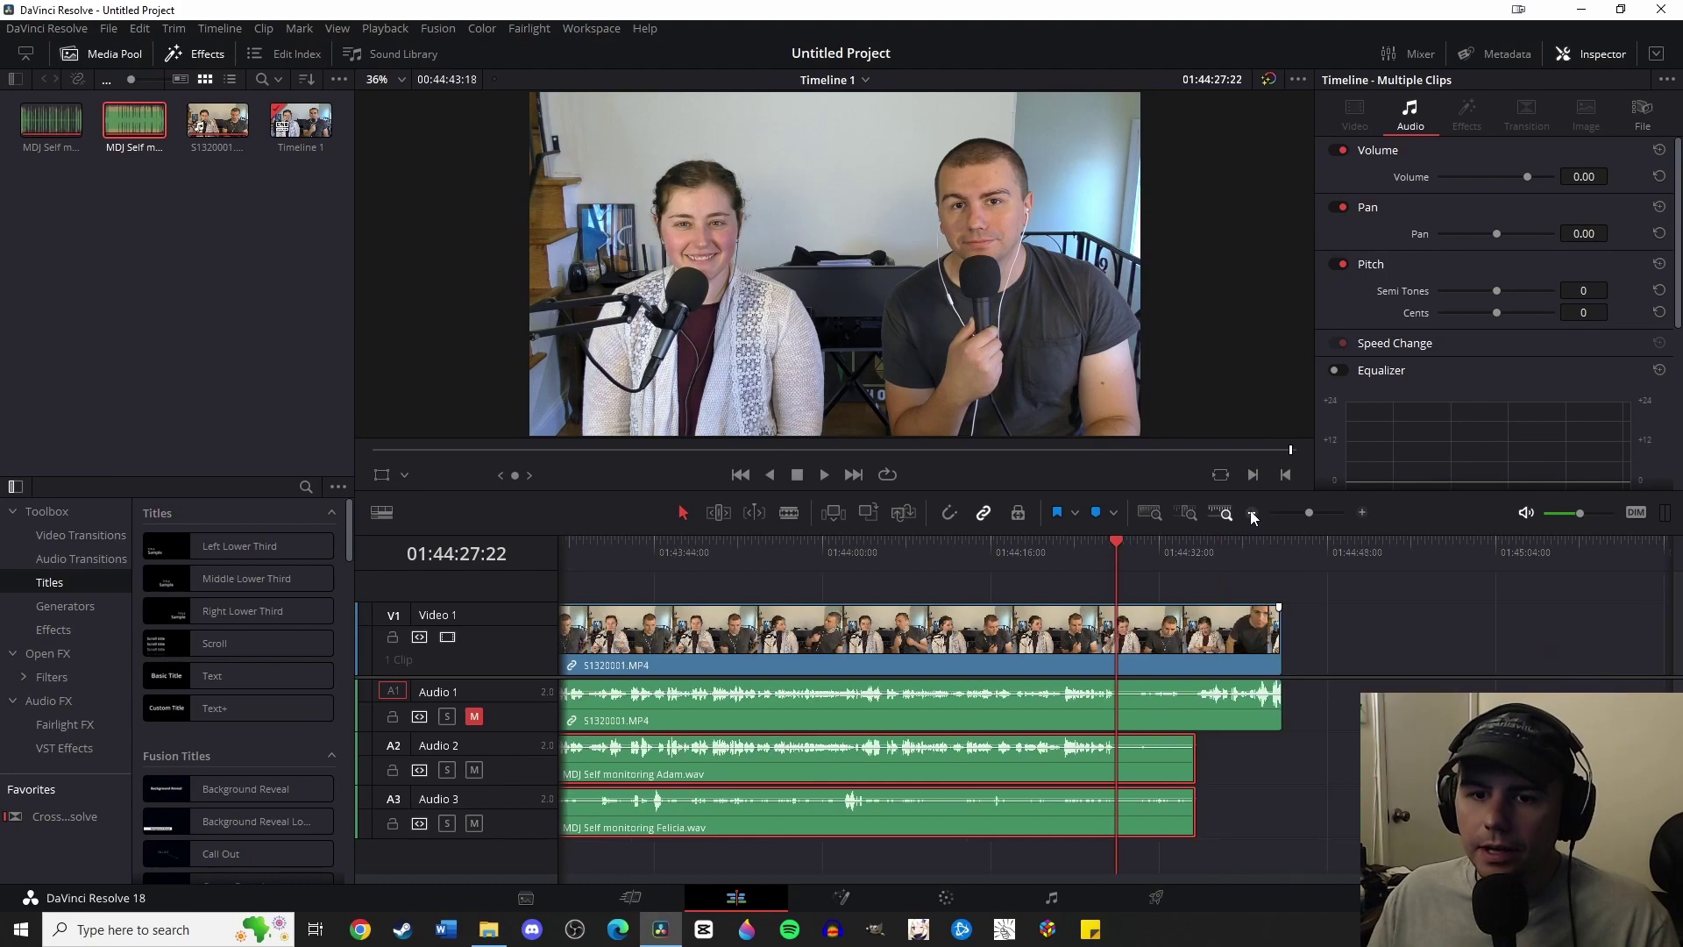
{"action": "left_click", "coordinate": [1253, 513]}
{"action": "left_click_drag", "start_coordinate": [1338, 879], "coordinate": [887, 874]}
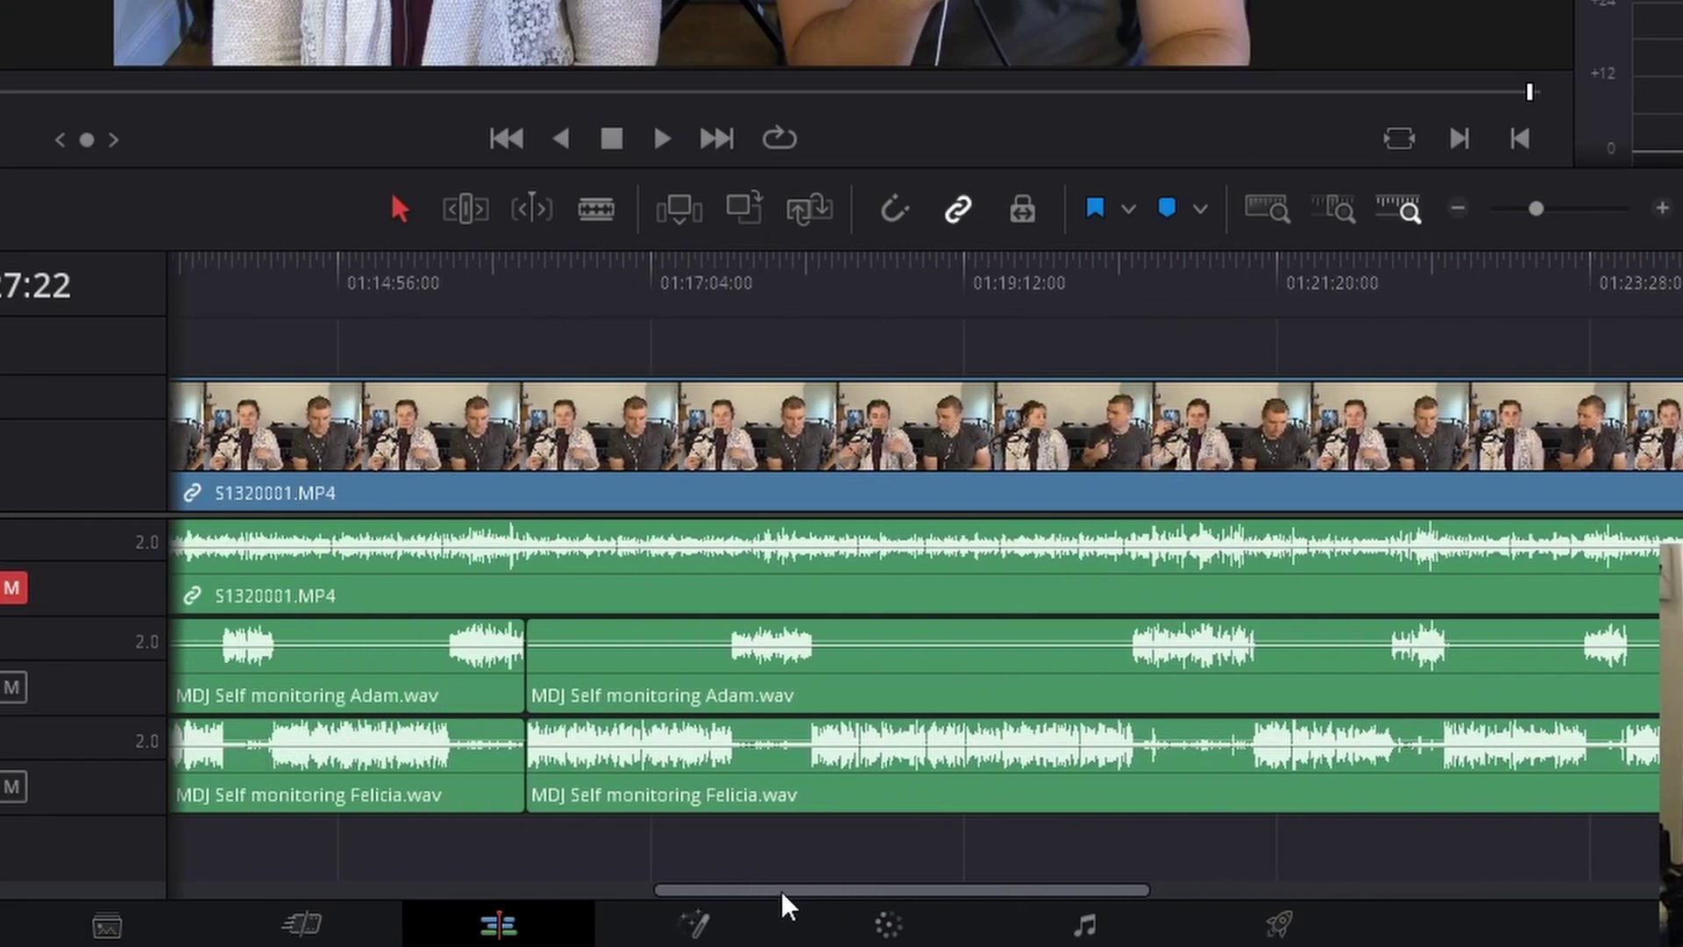
{"action": "left_click_drag", "start_coordinate": [783, 896], "coordinate": [1533, 842]}
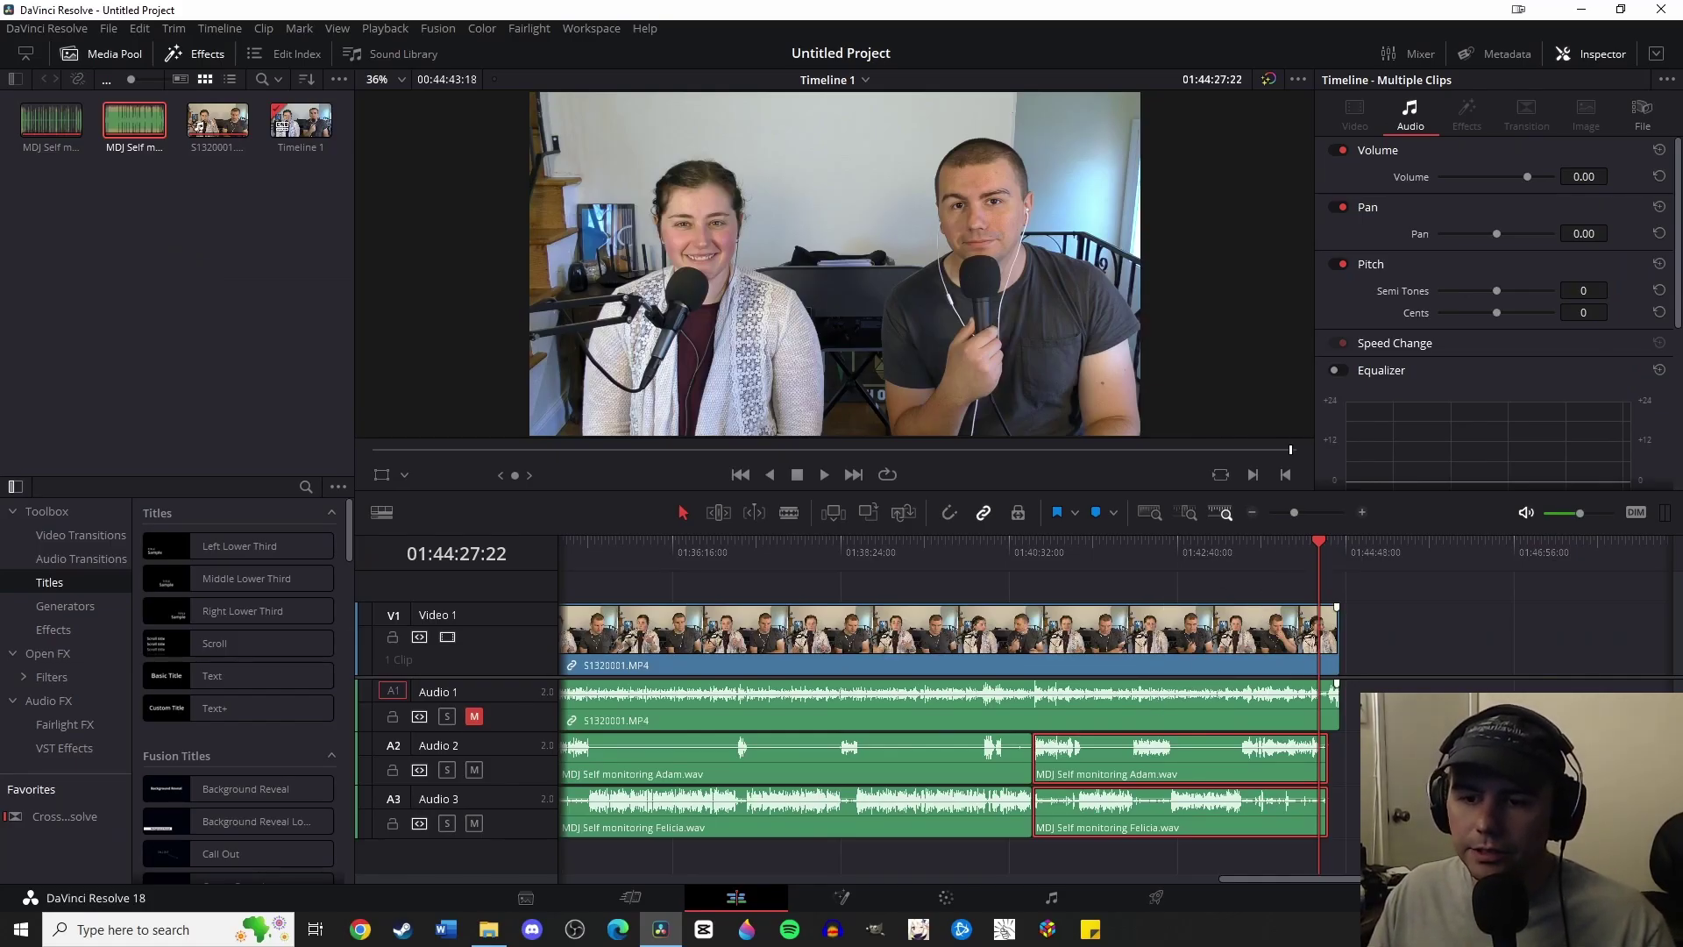
{"action": "scroll", "coordinate": [1254, 643], "scroll_direction": "right", "scroll_amount": 2}
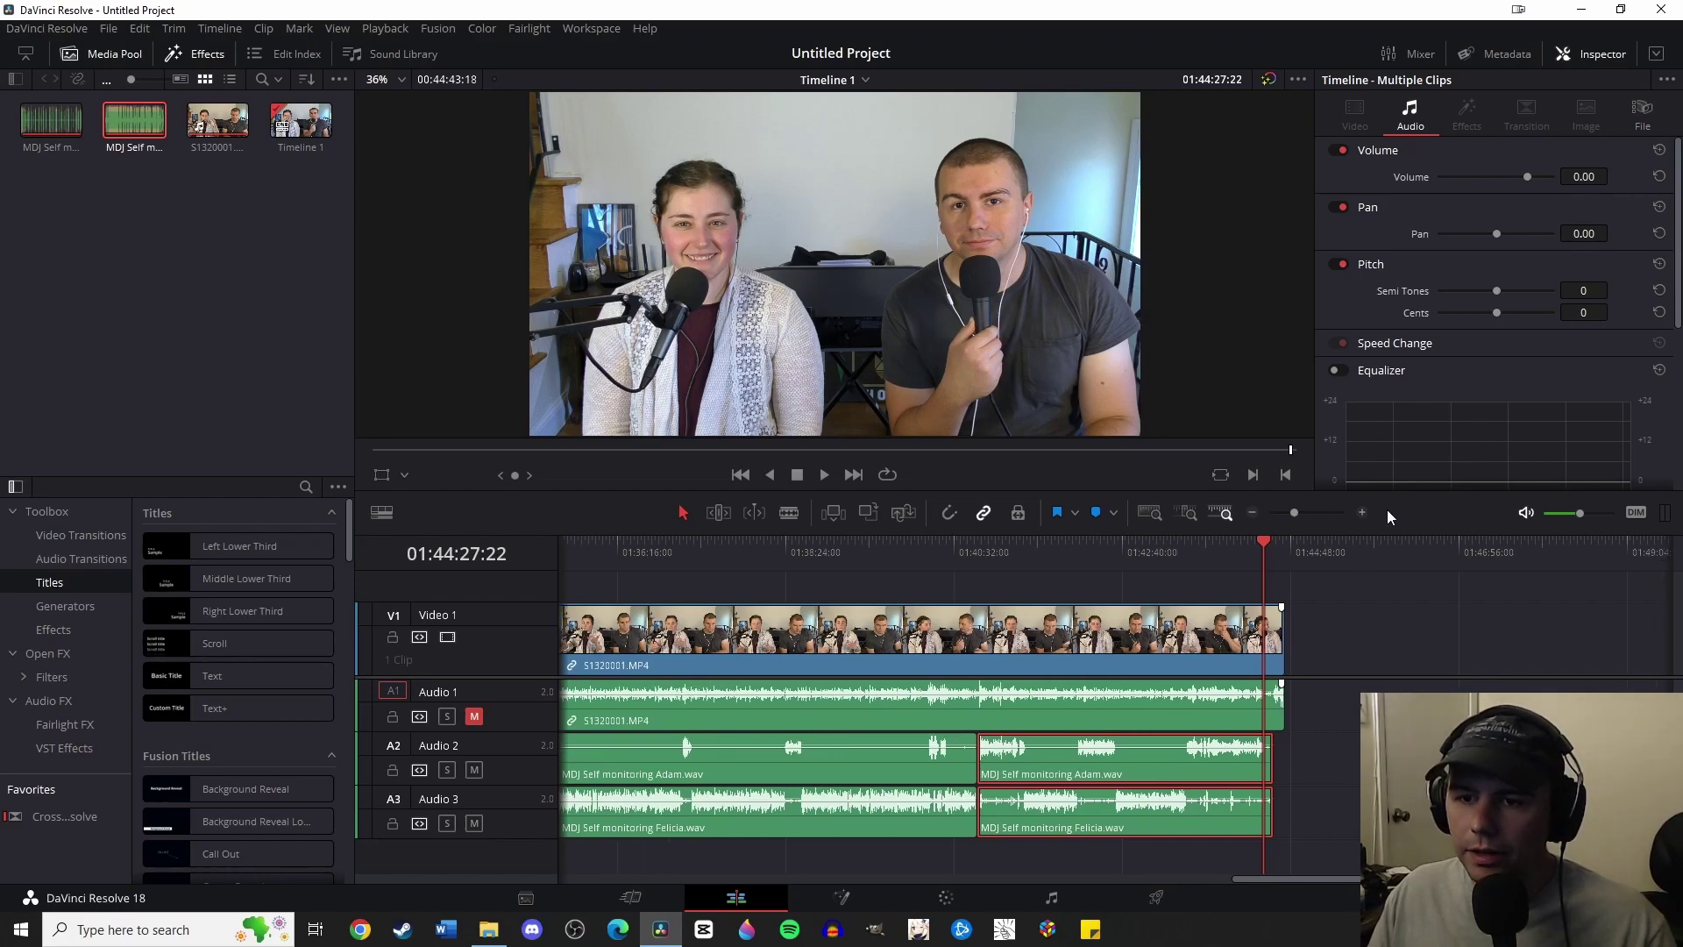
{"action": "left_click", "coordinate": [1363, 512]}
{"action": "left_click_drag", "start_coordinate": [1336, 841], "coordinate": [1123, 579]}
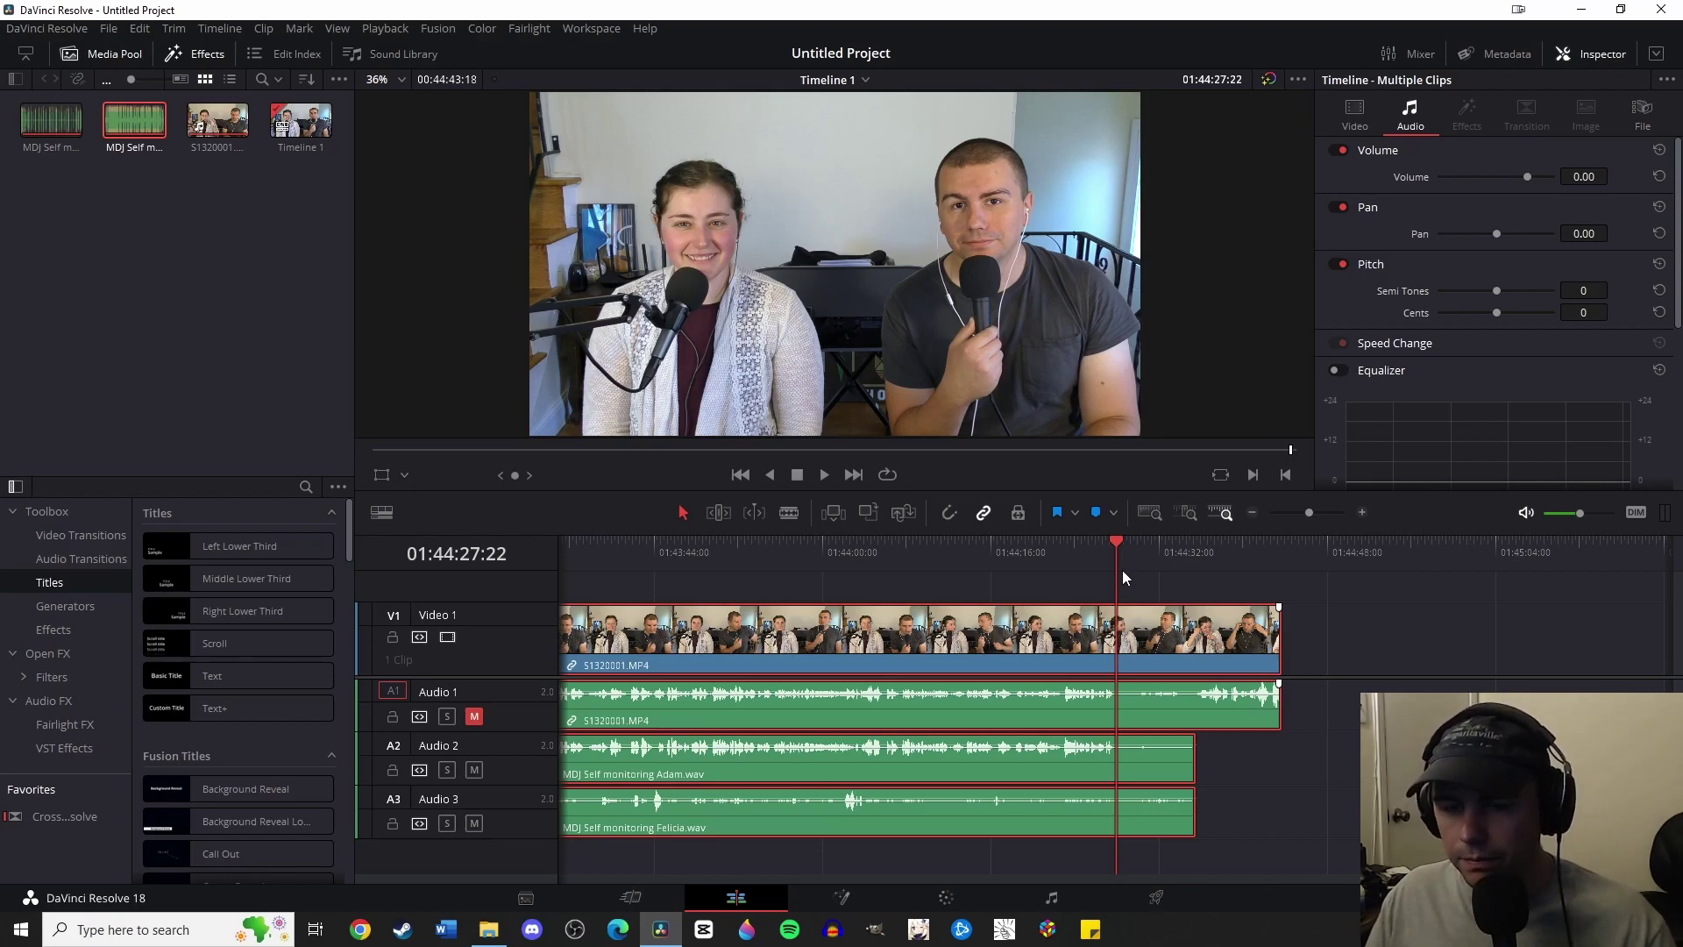
{"action": "key", "text": "ctrl+b"}
{"action": "left_click_drag", "start_coordinate": [1267, 839], "coordinate": [1177, 619]}
{"action": "key", "text": "Delete"}
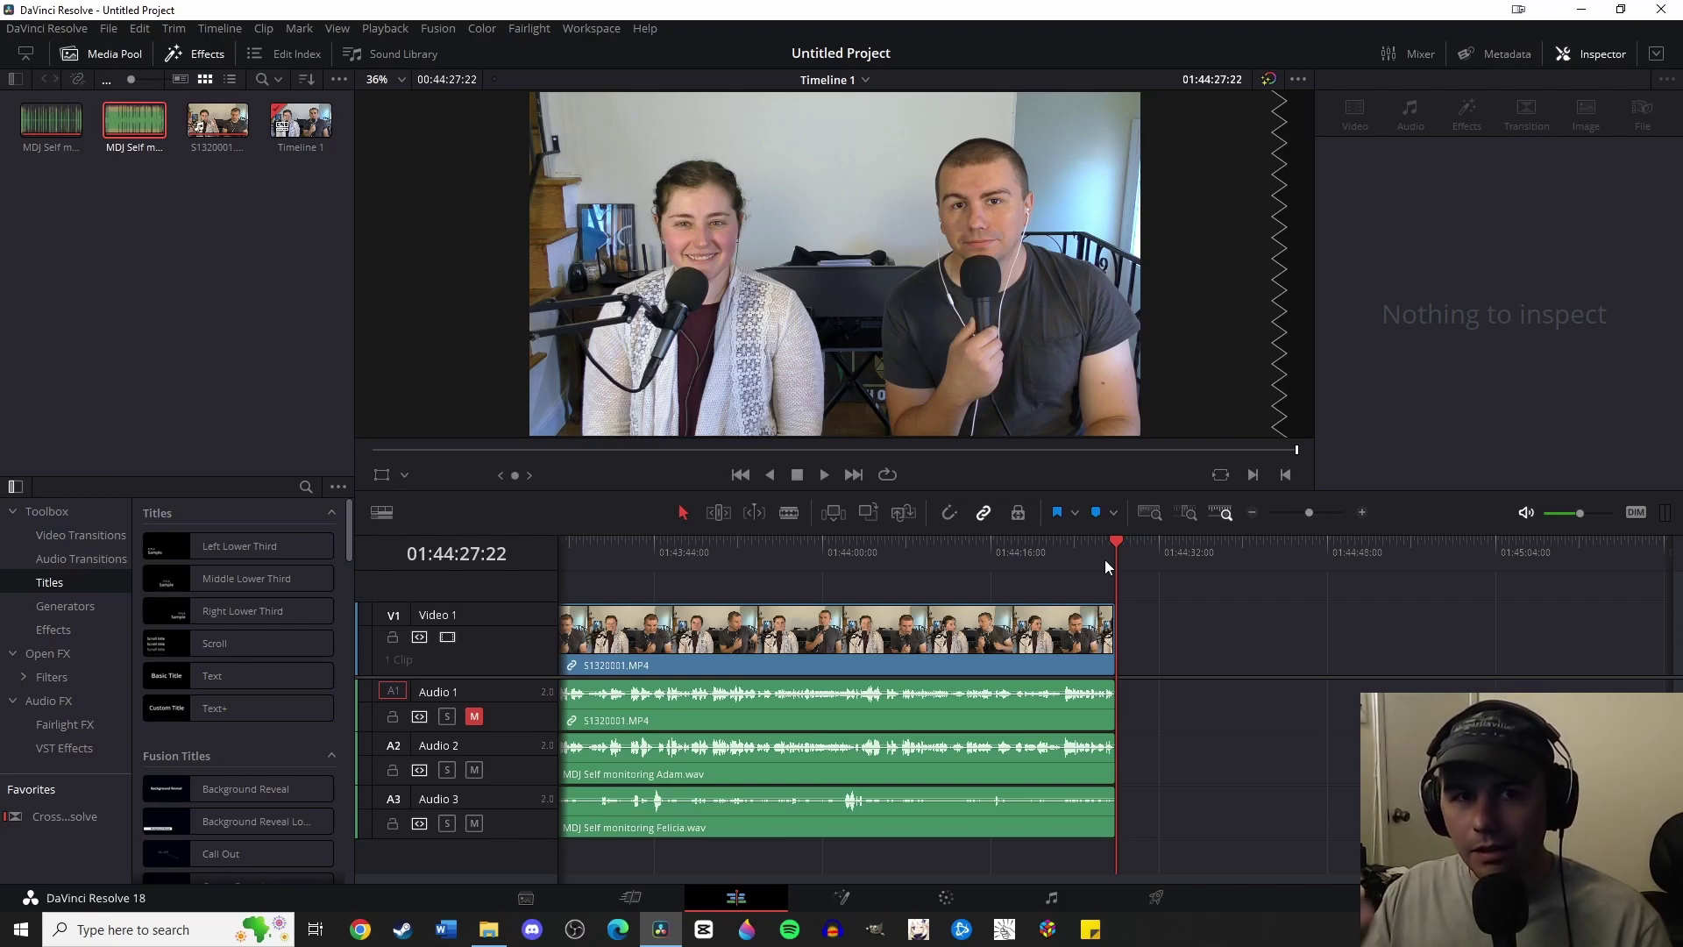
Step: On the Color page, grab a still of the current frame into the Gallery
{"action": "key", "text": "shift+7"}
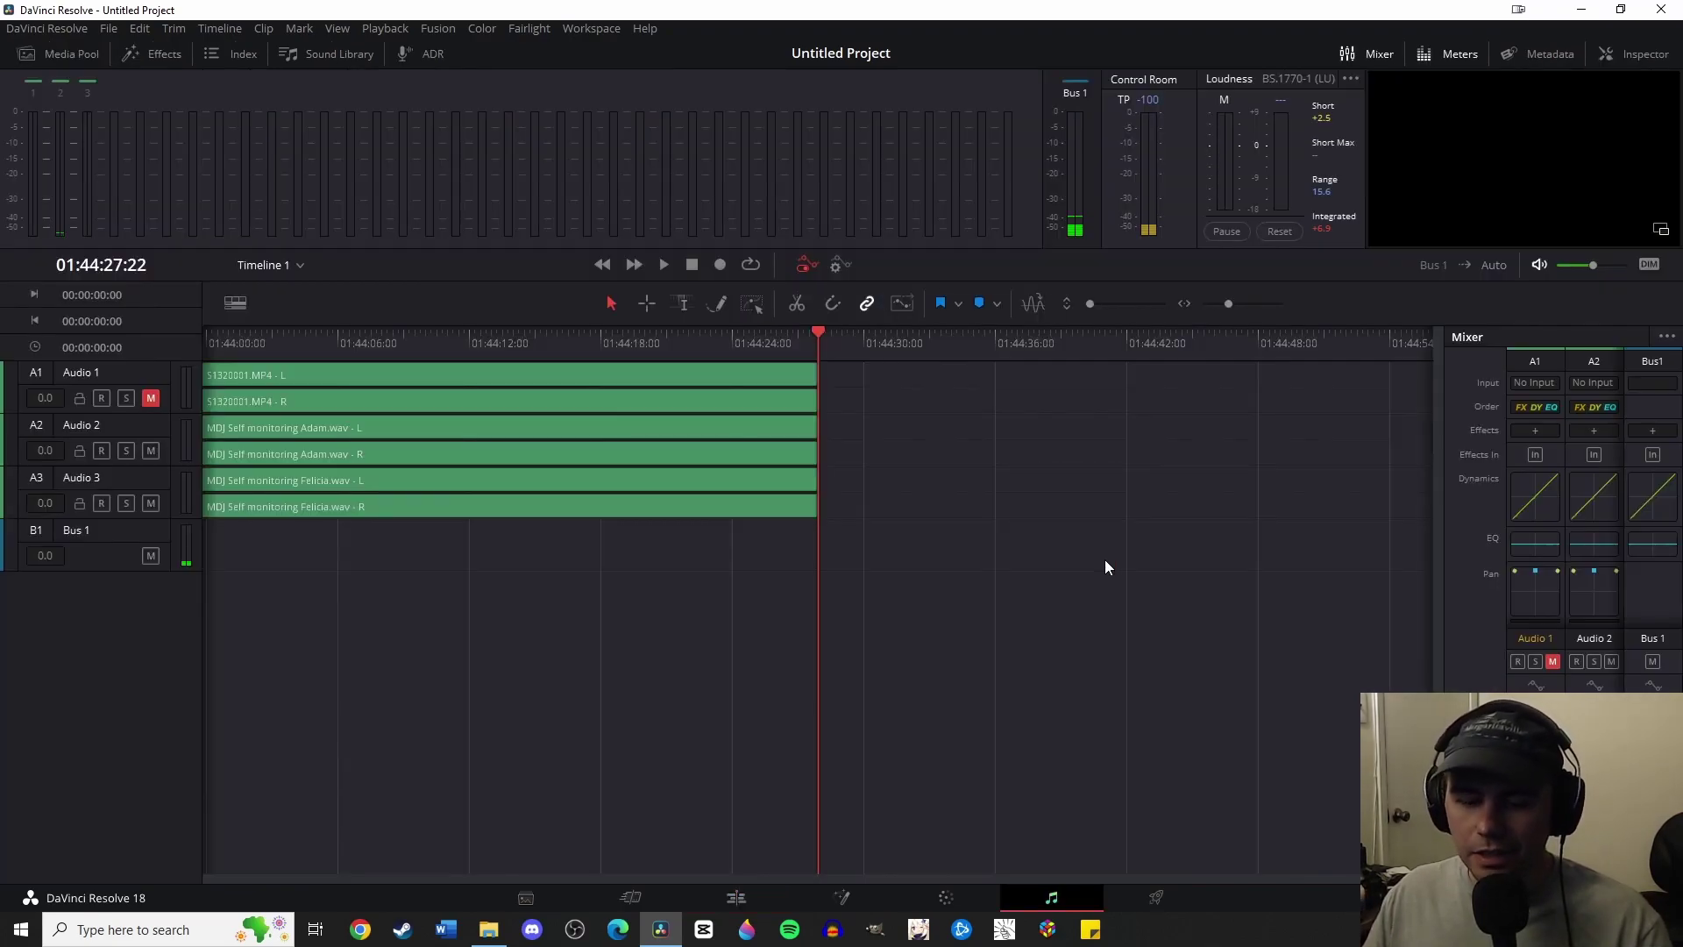
{"action": "key", "text": "shift+6"}
{"action": "right_click", "coordinate": [887, 233]}
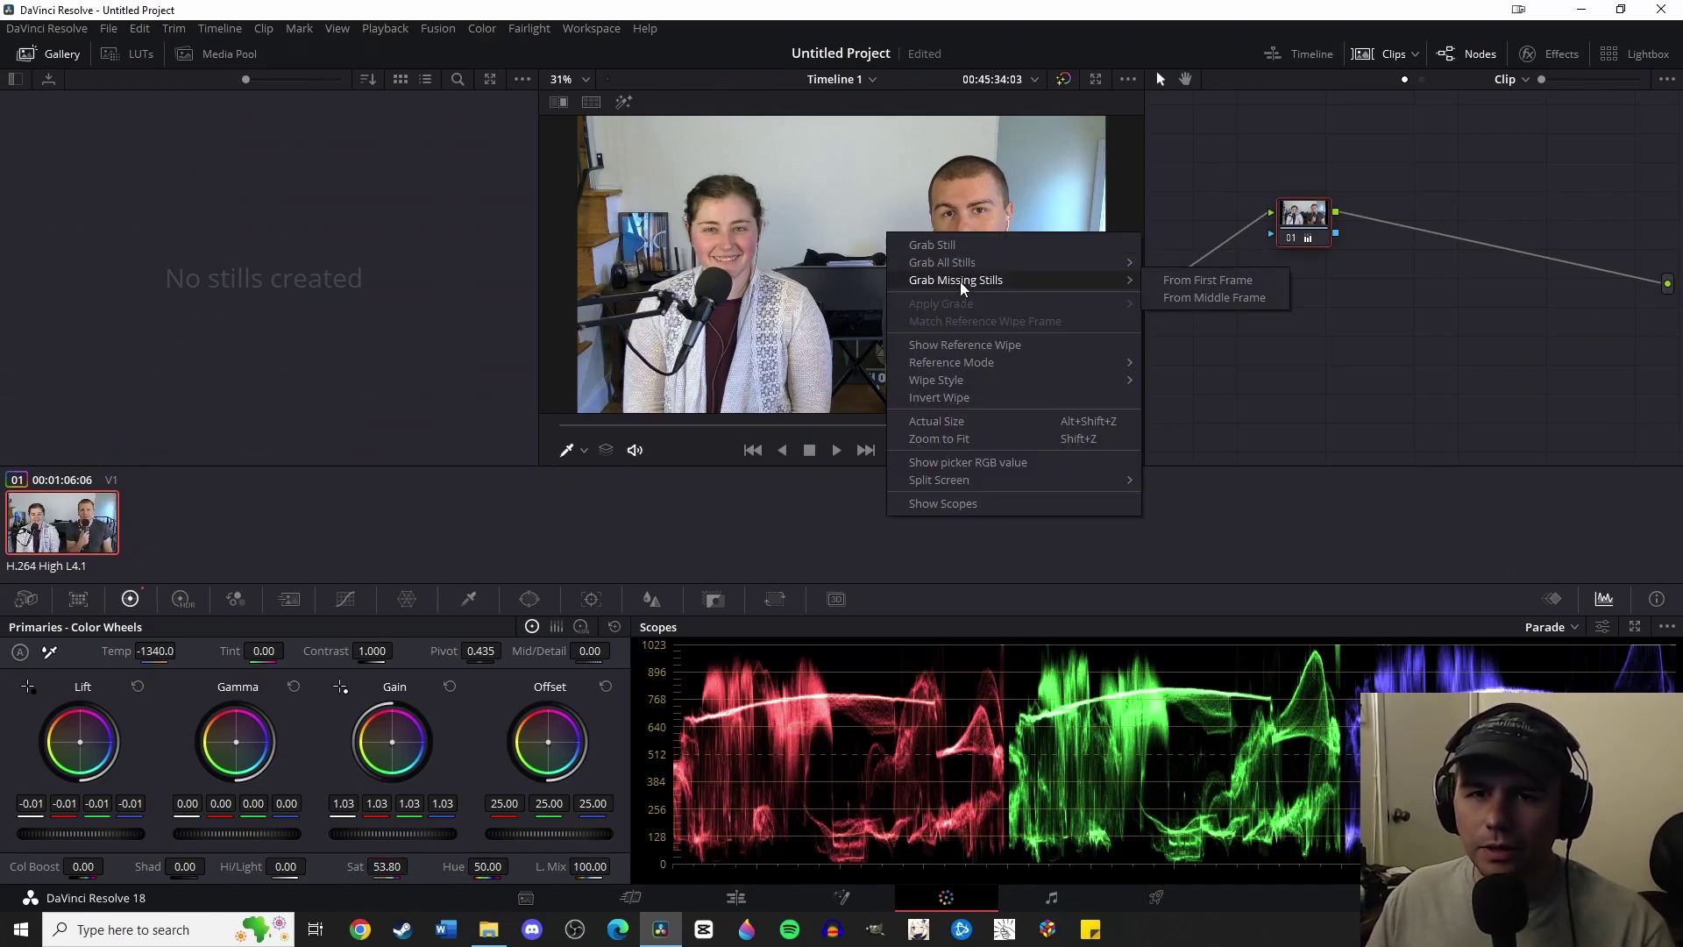
{"action": "left_click", "coordinate": [954, 245]}
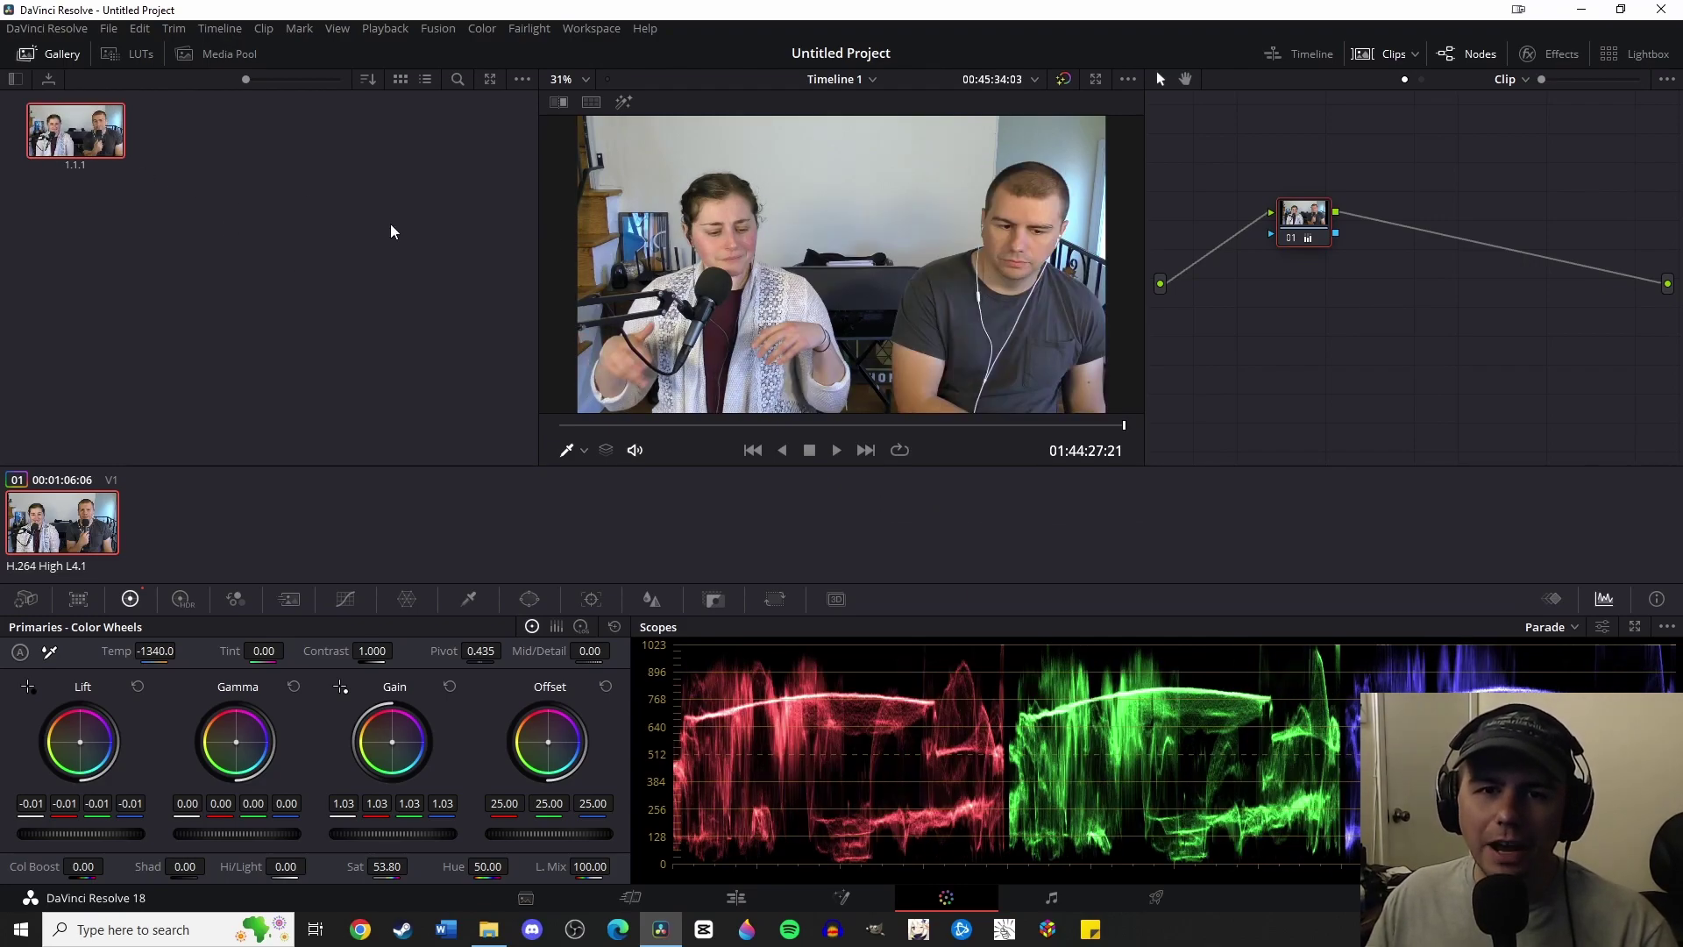
Step: Export the 1.1.1 still as an image file in the chosen format
{"action": "right_click", "coordinate": [88, 137]}
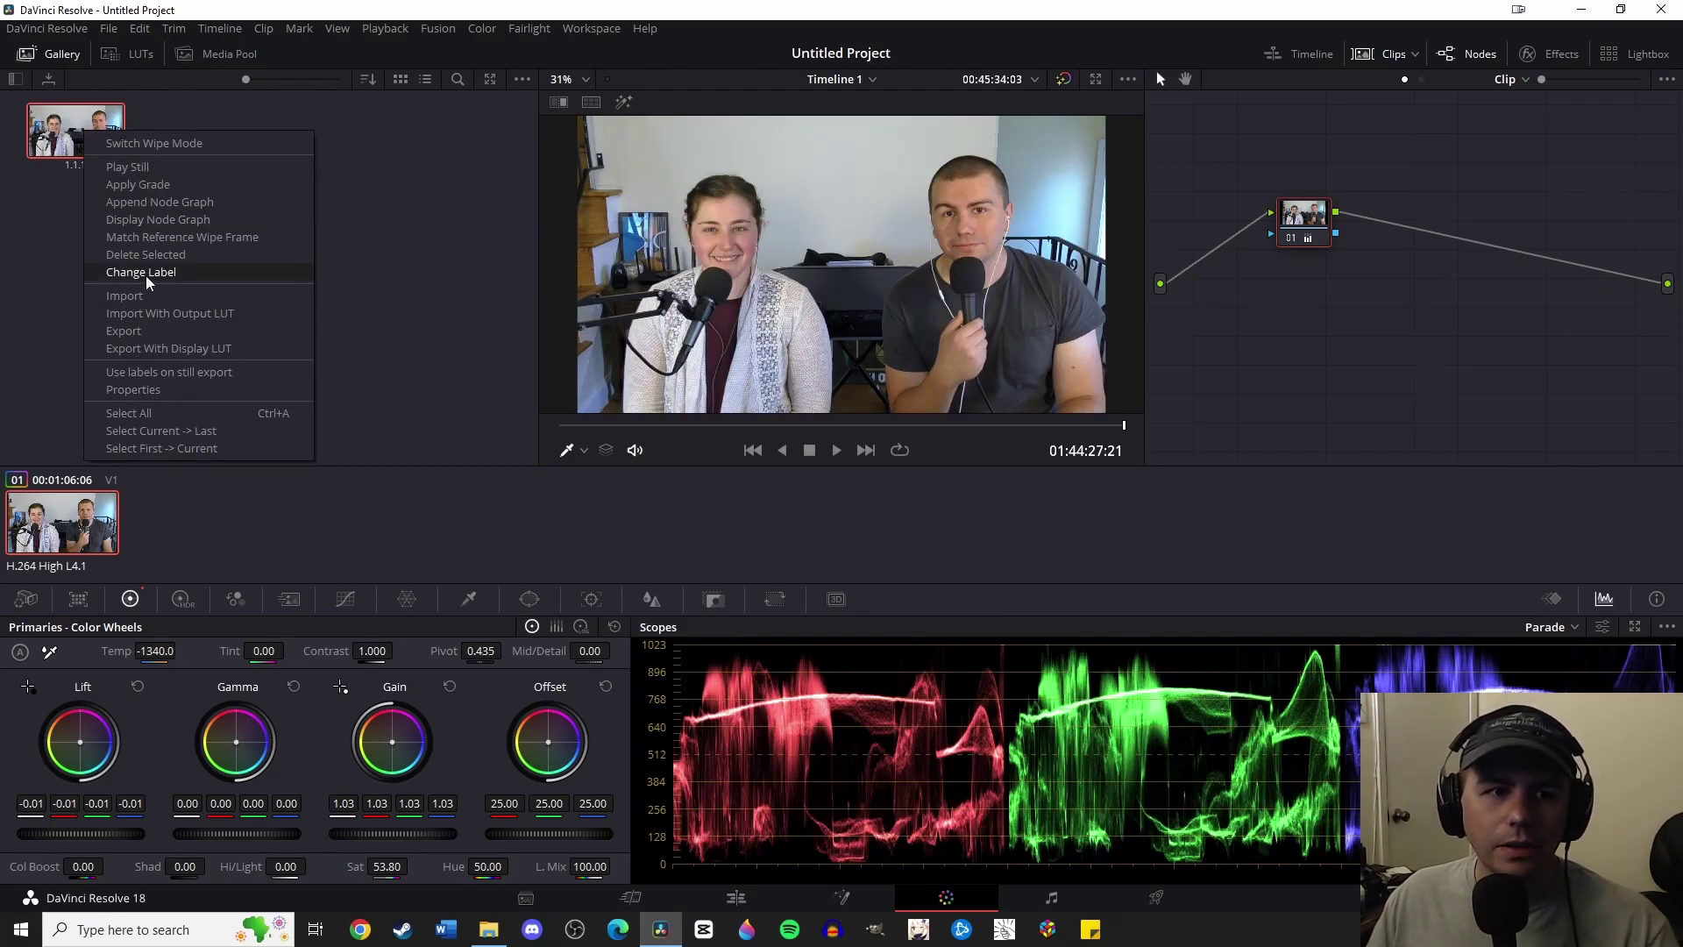
{"action": "left_click", "coordinate": [139, 337]}
{"action": "left_click", "coordinate": [423, 427]}
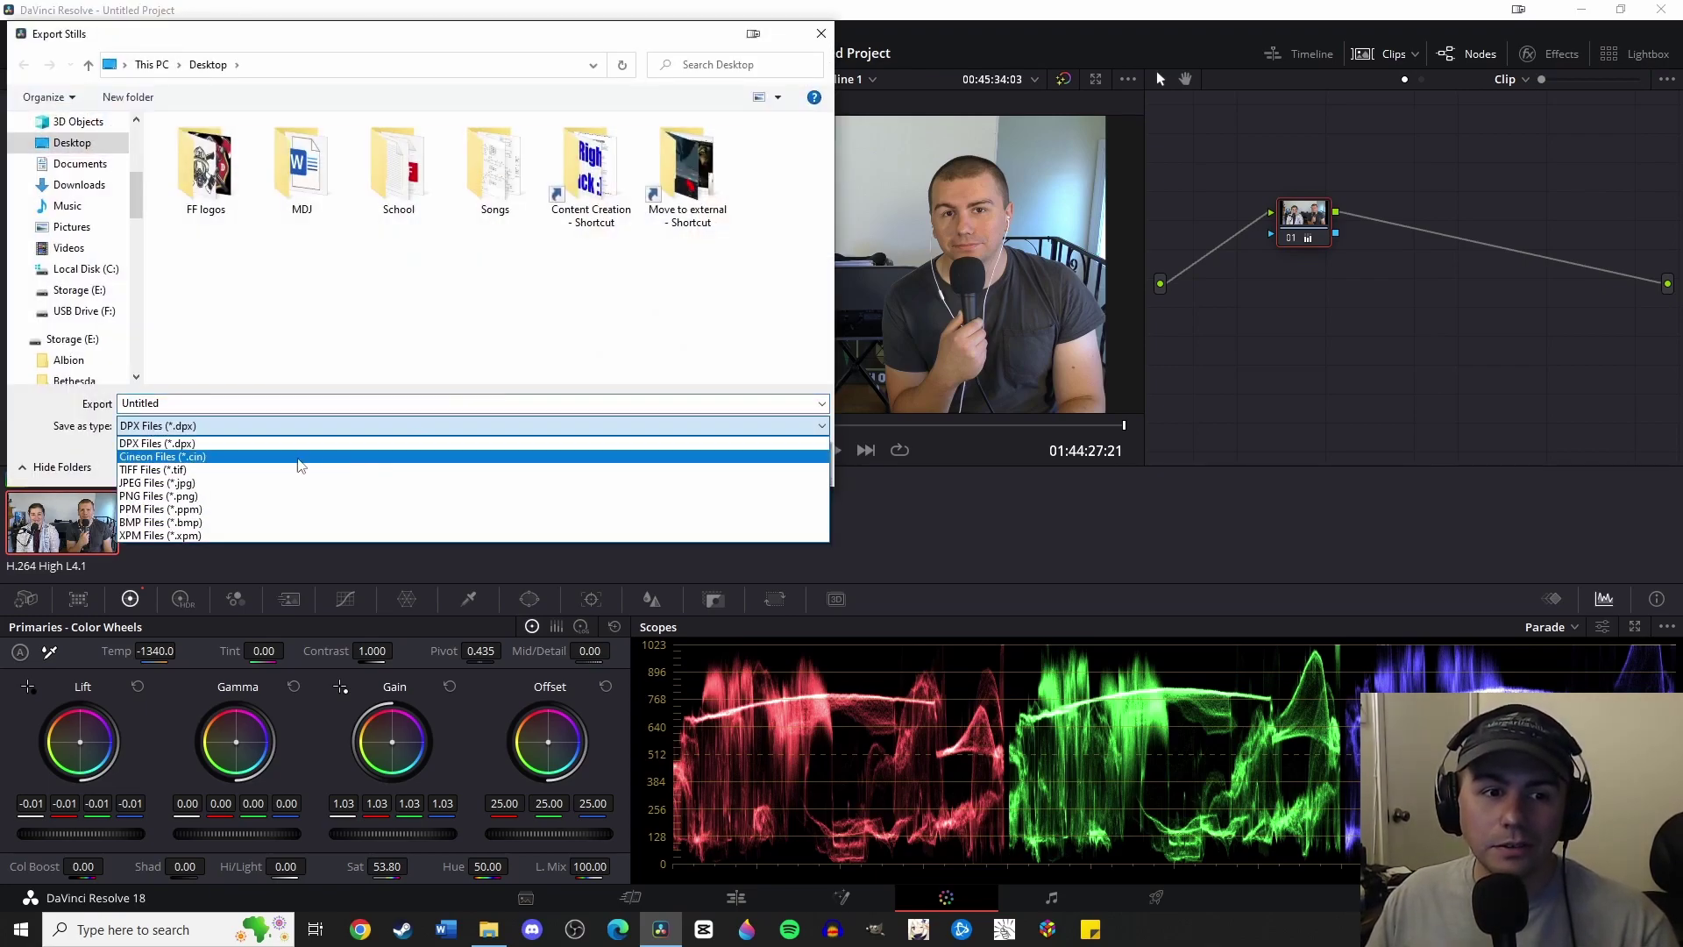
{"action": "left_click", "coordinate": [651, 451]}
{"action": "key", "text": "Return"}
Step: On the Fairlight page, make Audio 2 and Audio 3 taller and park the playhead at 01:00:00
{"action": "key", "text": "shift+7"}
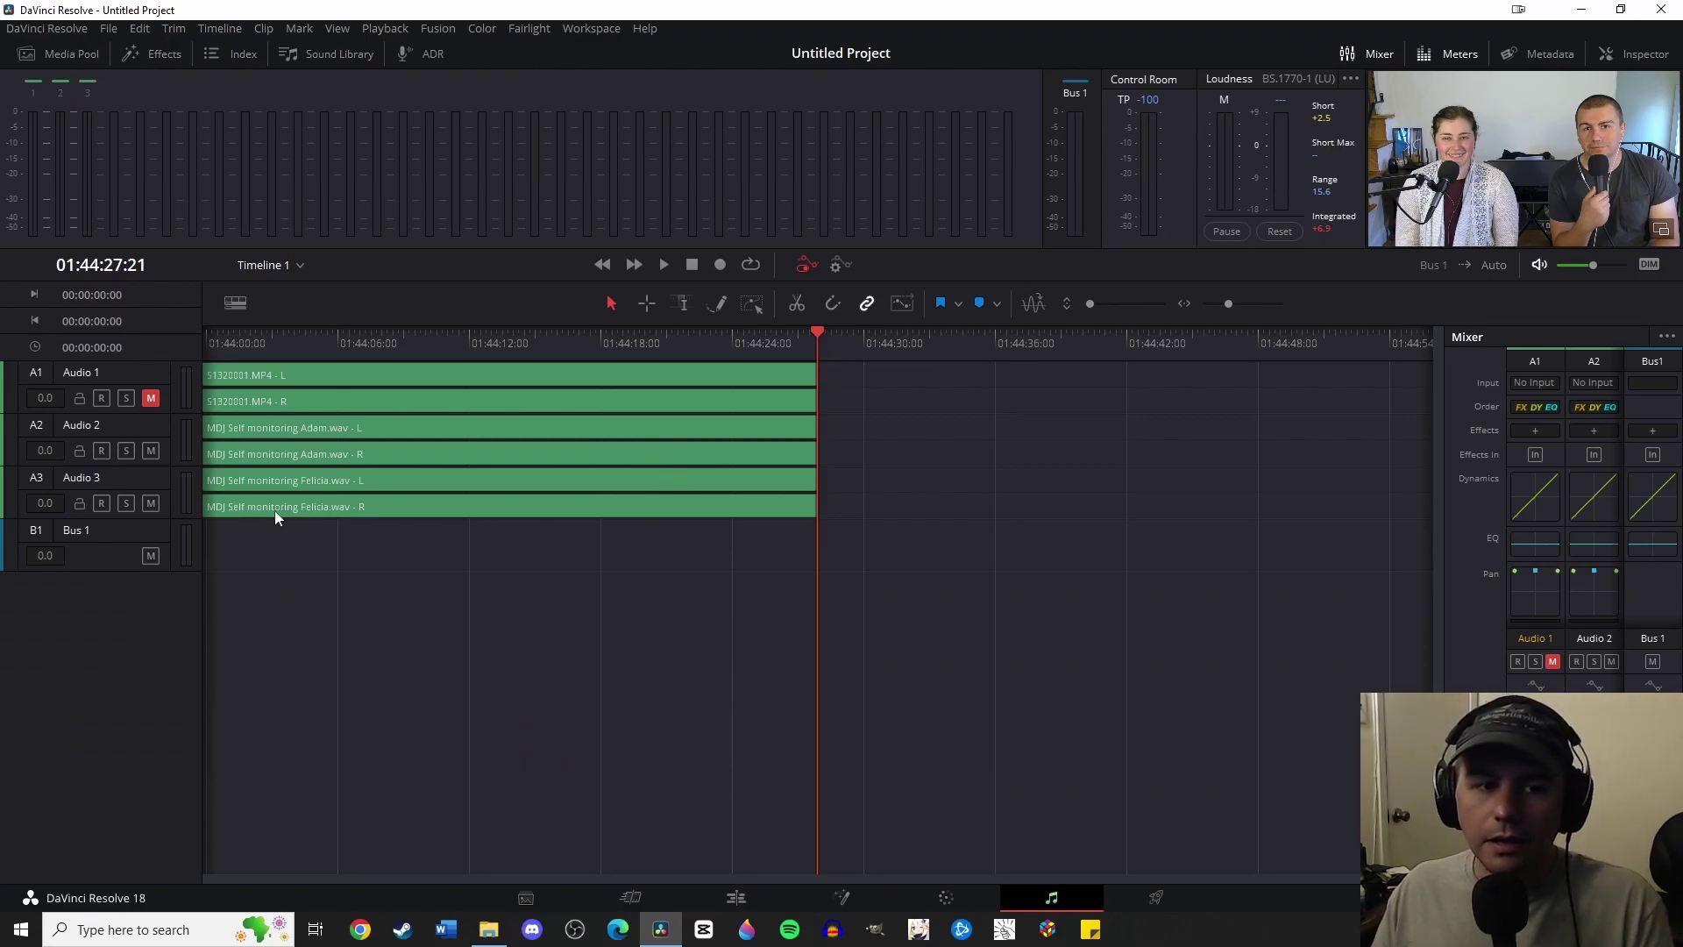
{"action": "left_click_drag", "start_coordinate": [113, 520], "coordinate": [113, 680]}
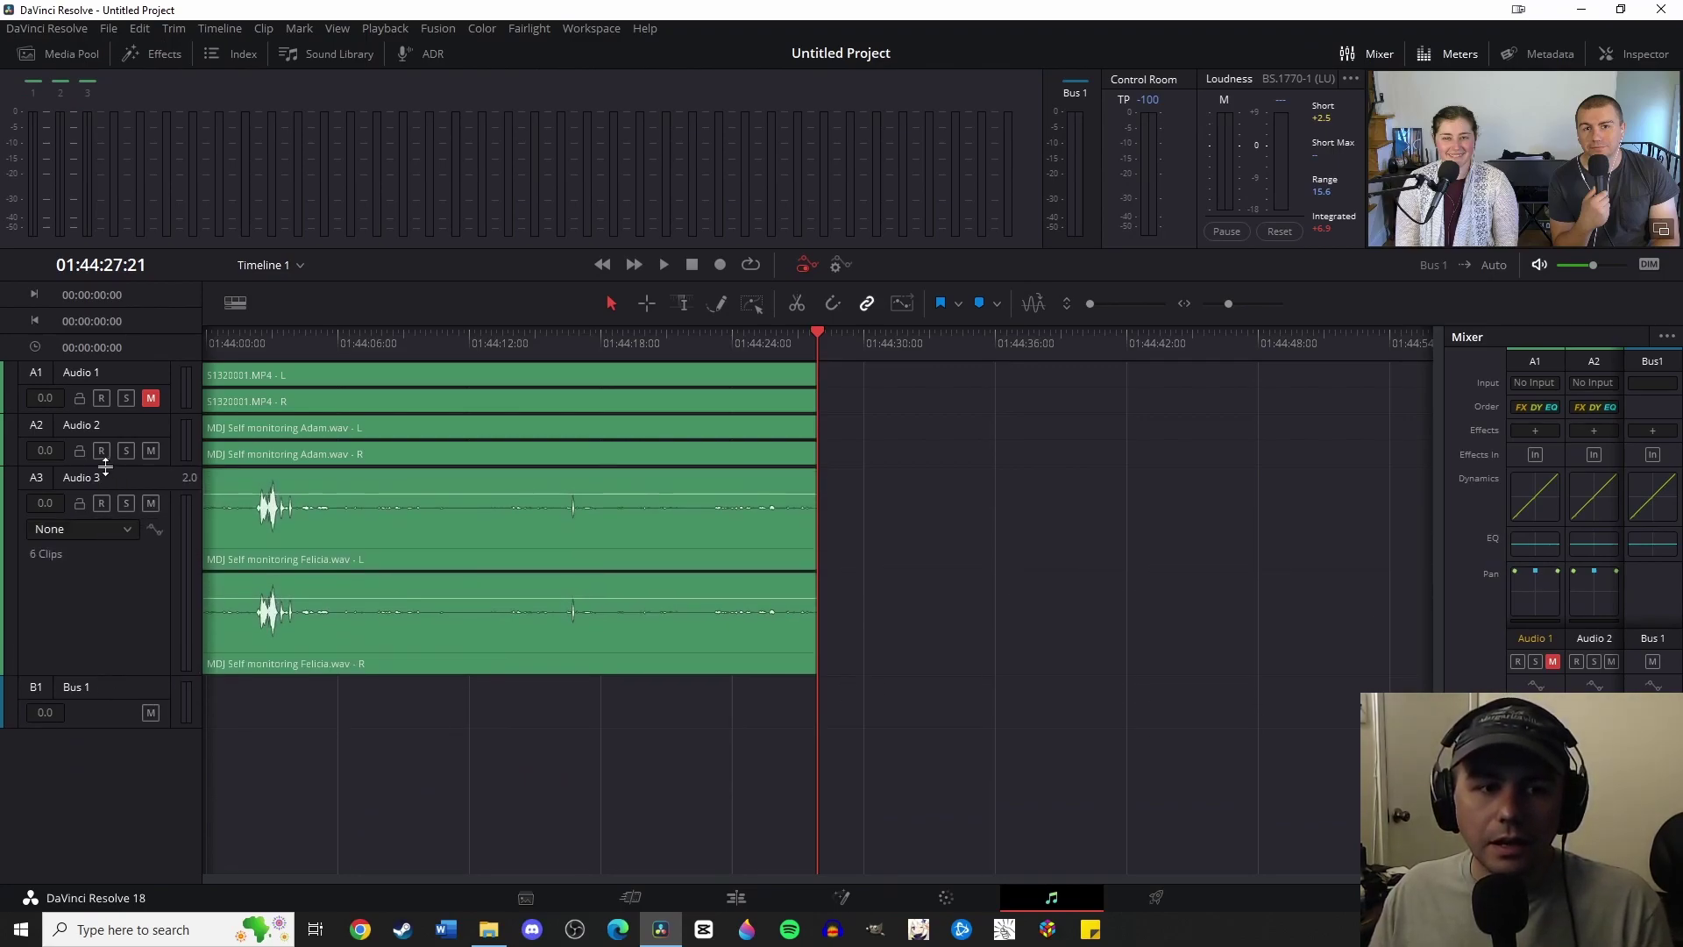
{"action": "left_click_drag", "start_coordinate": [107, 468], "coordinate": [111, 637]}
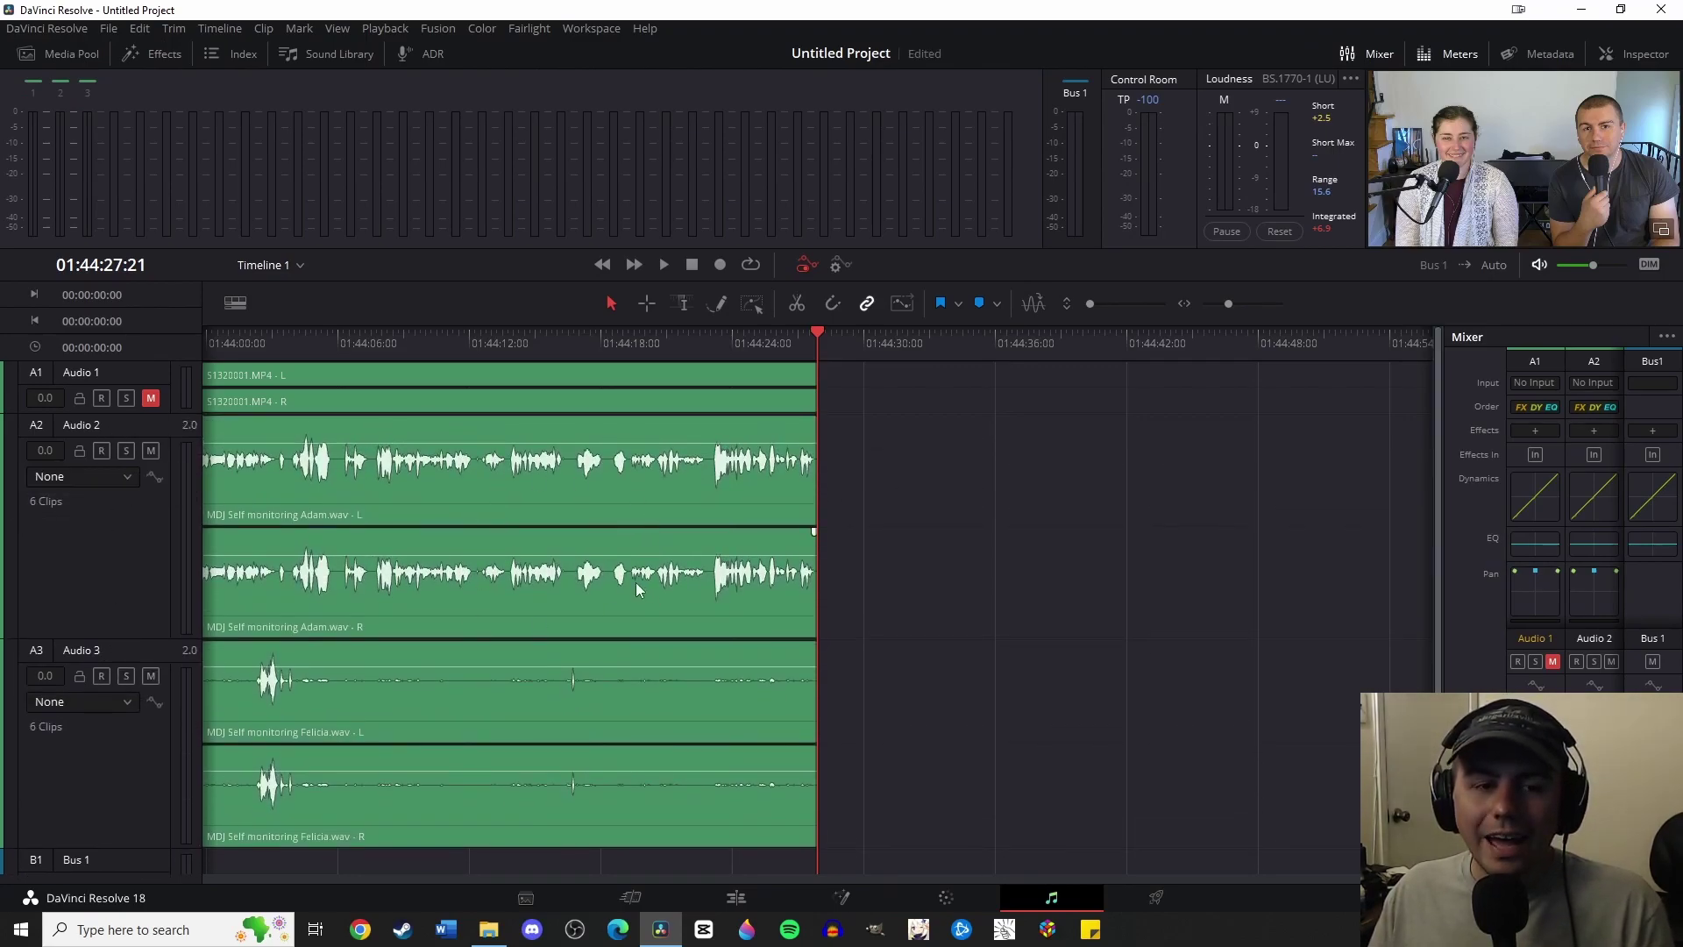
{"action": "scroll", "coordinate": [638, 589], "scroll_direction": "down", "scroll_amount": 1}
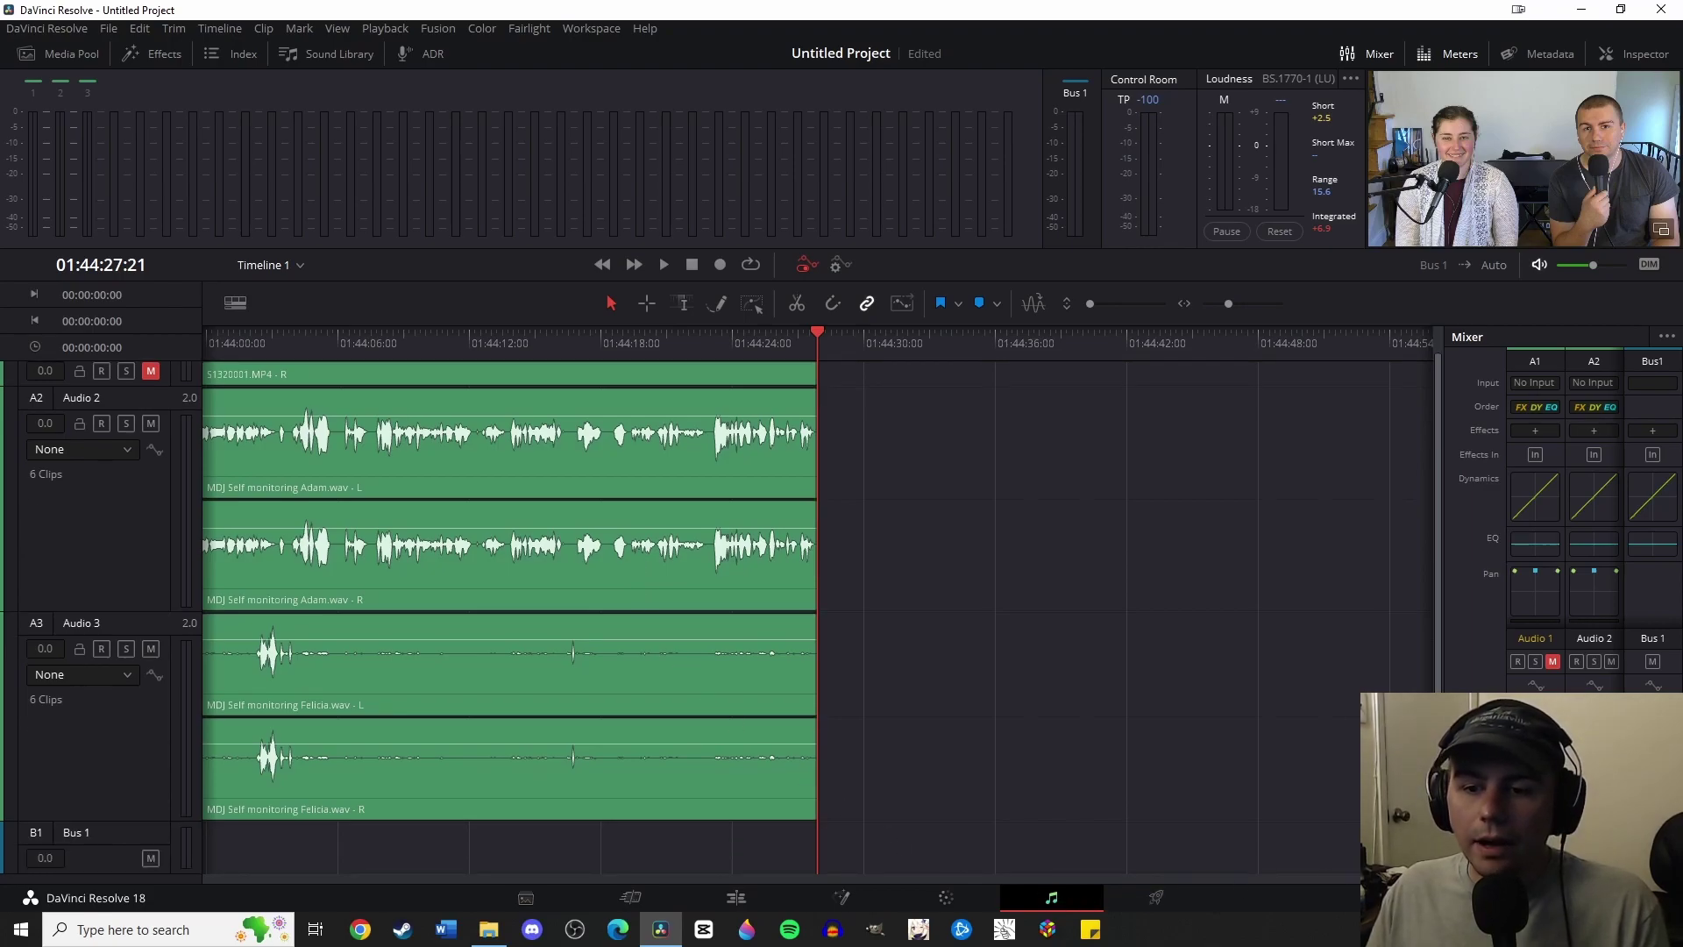
{"action": "left_click_drag", "start_coordinate": [1315, 868], "coordinate": [171, 864]}
{"action": "scroll", "coordinate": [434, 613], "scroll_direction": "up", "scroll_amount": 1}
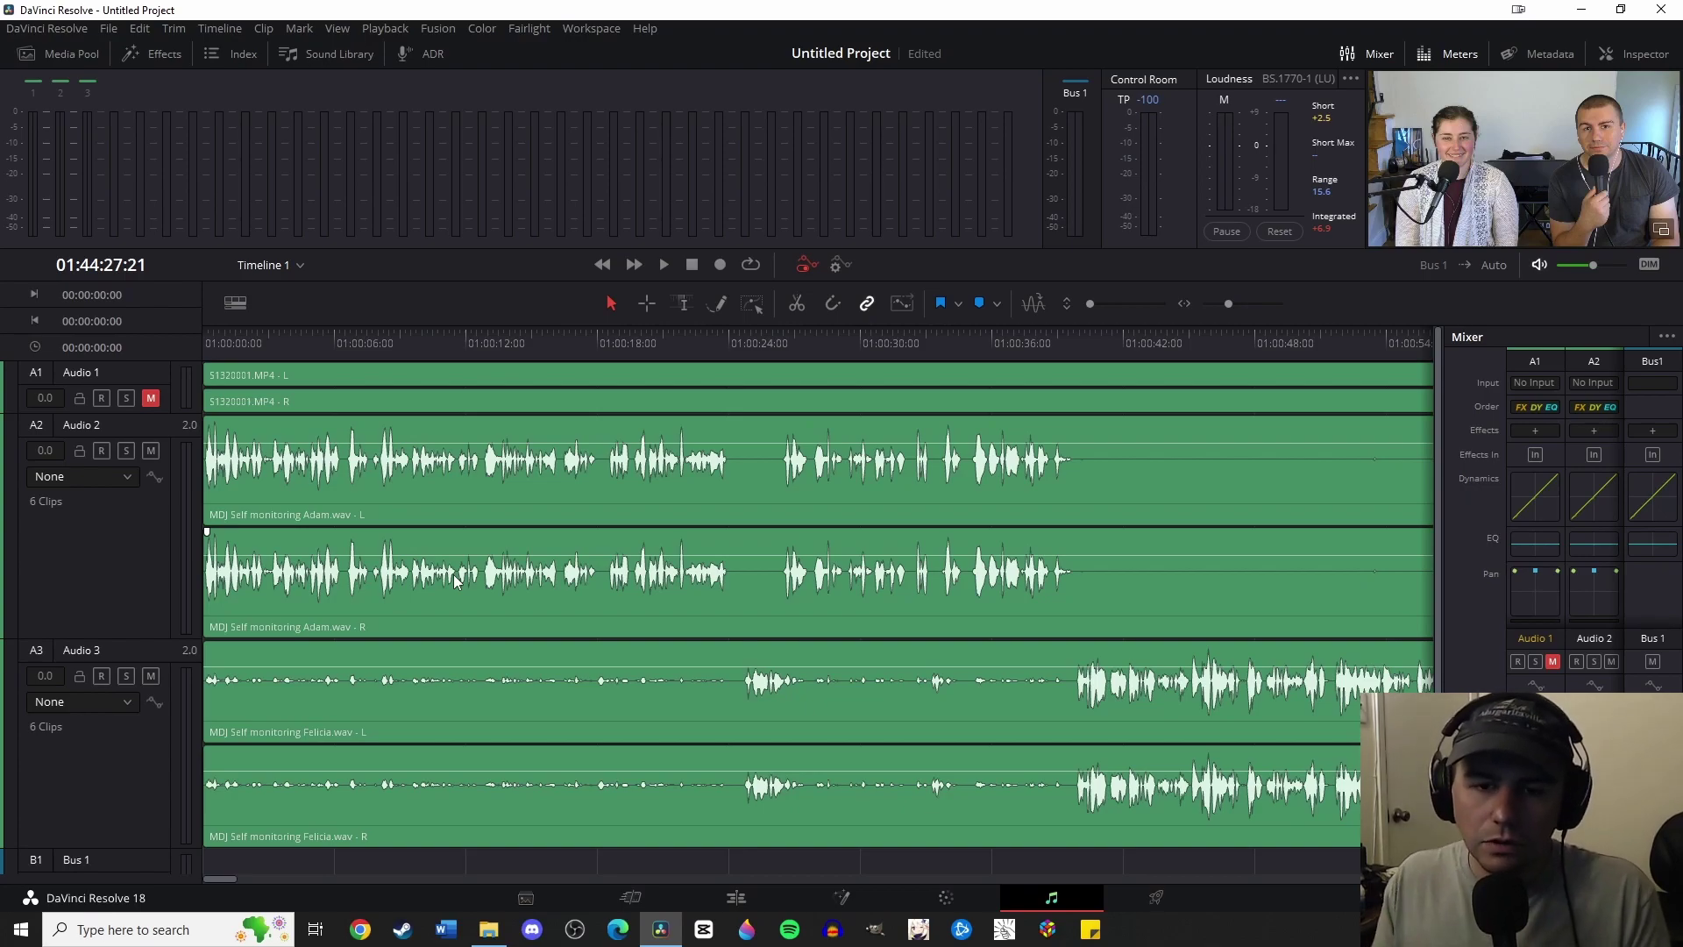
{"action": "left_click", "coordinate": [213, 340]}
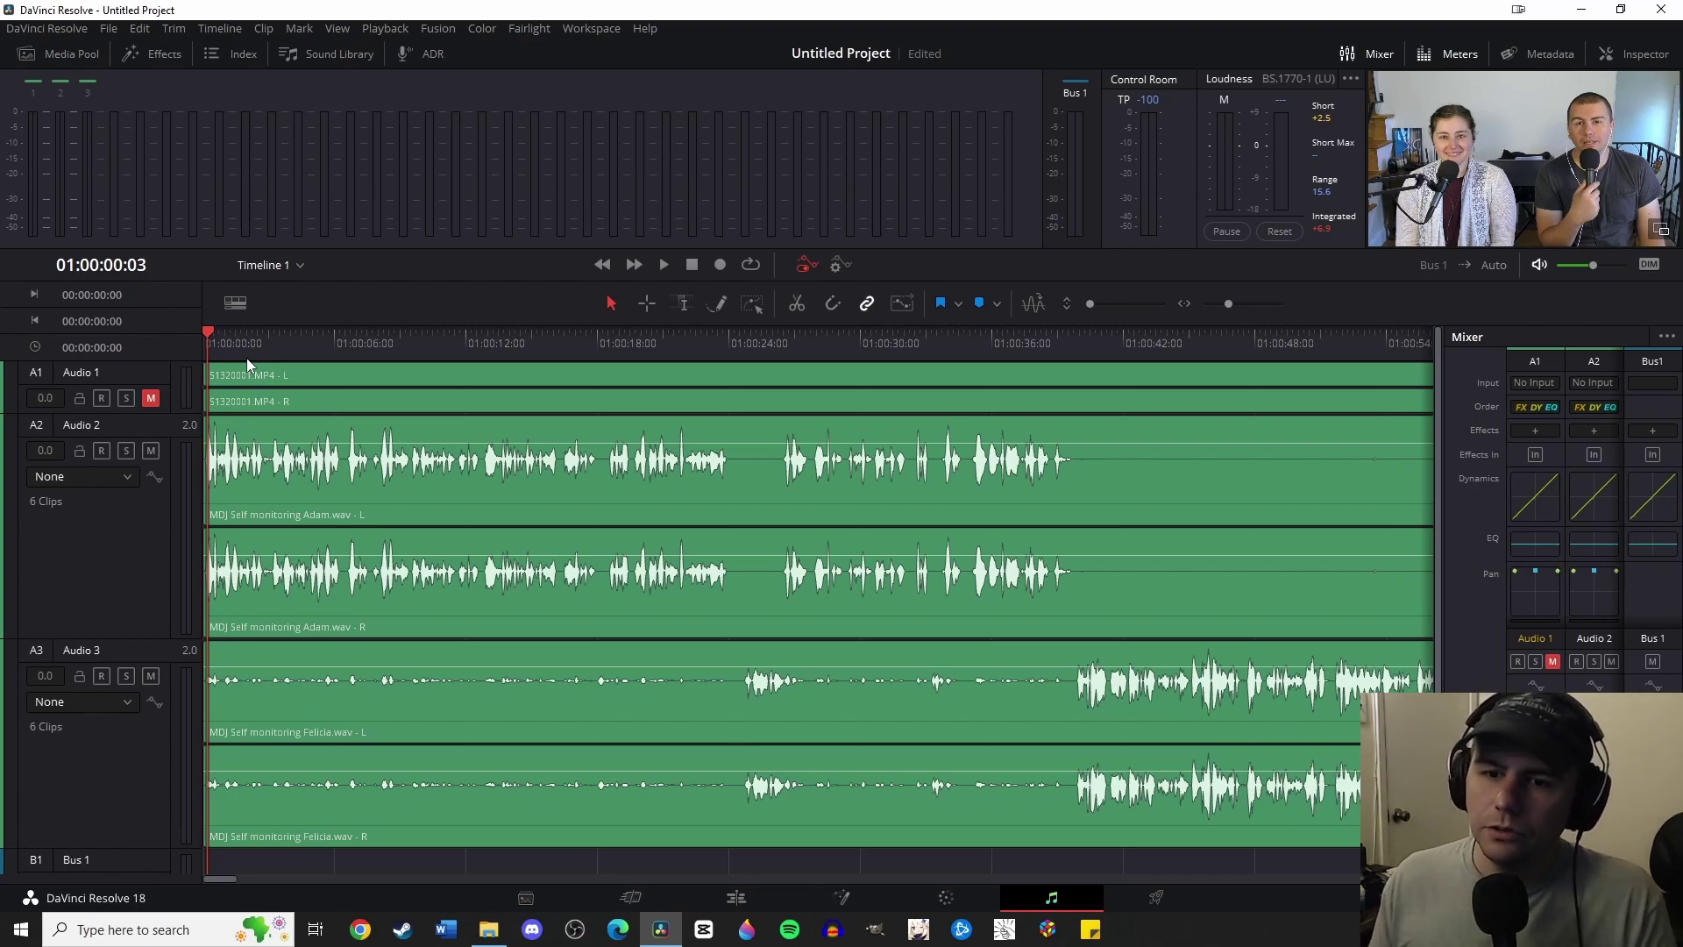
Step: Rename track A2 to 'Adam' and A3 to 'Felicia', then play to hear them
{"action": "double_click", "coordinate": [86, 424]}
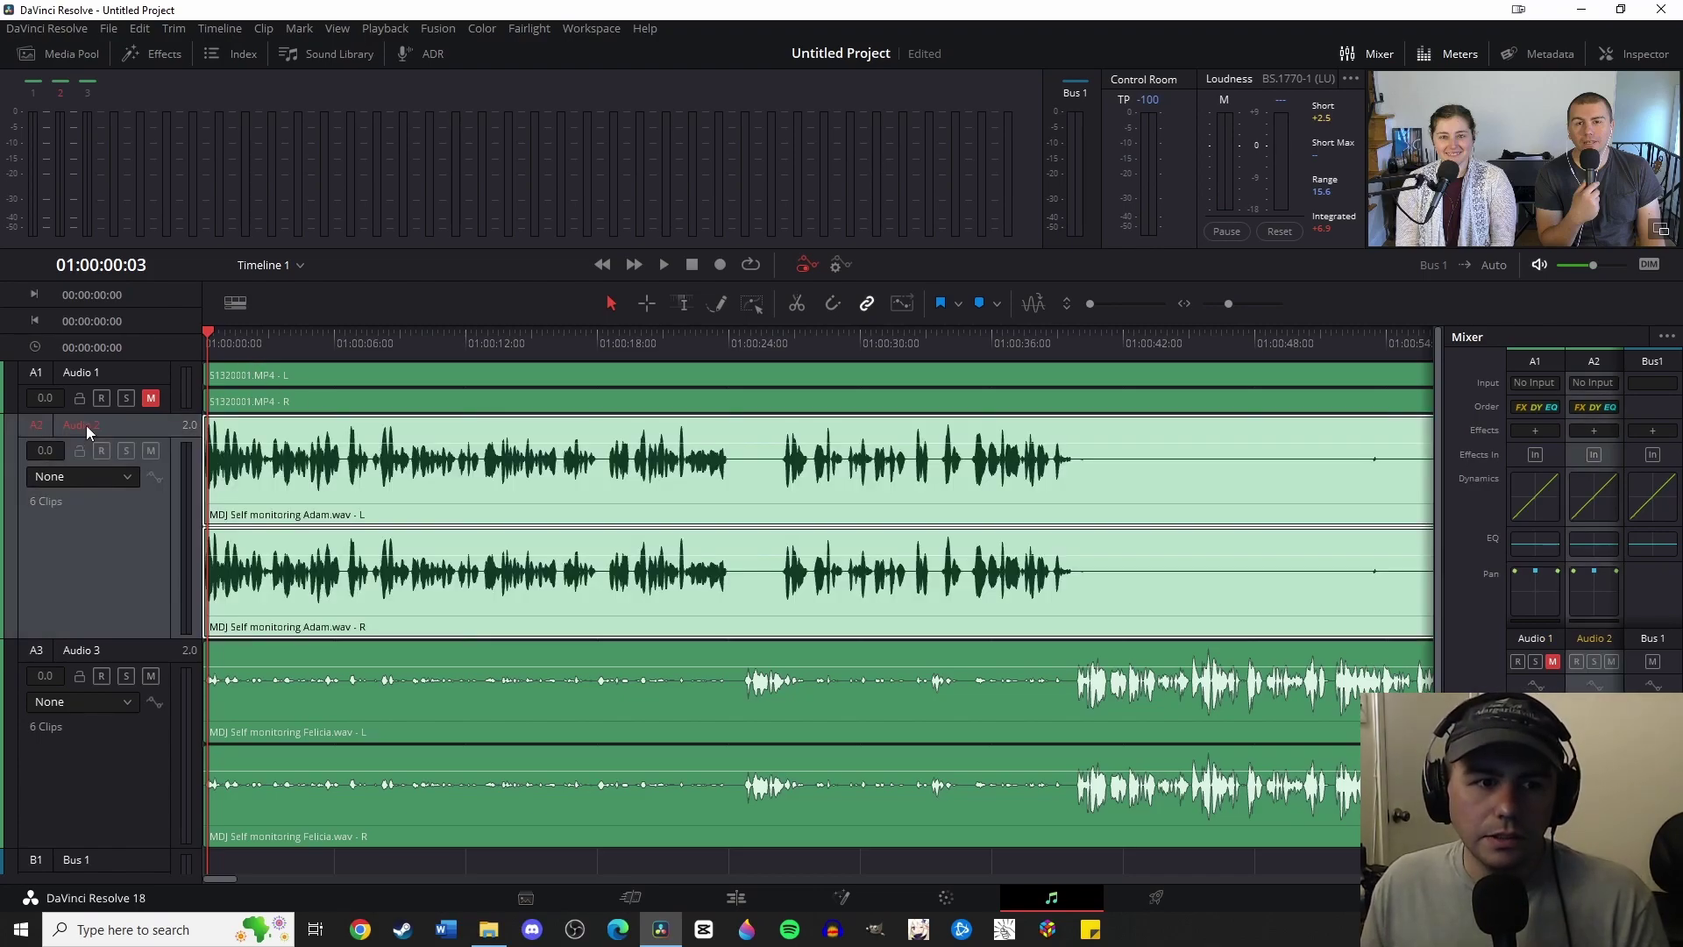
{"action": "type", "text": "Adam"}
{"action": "key", "text": "Return"}
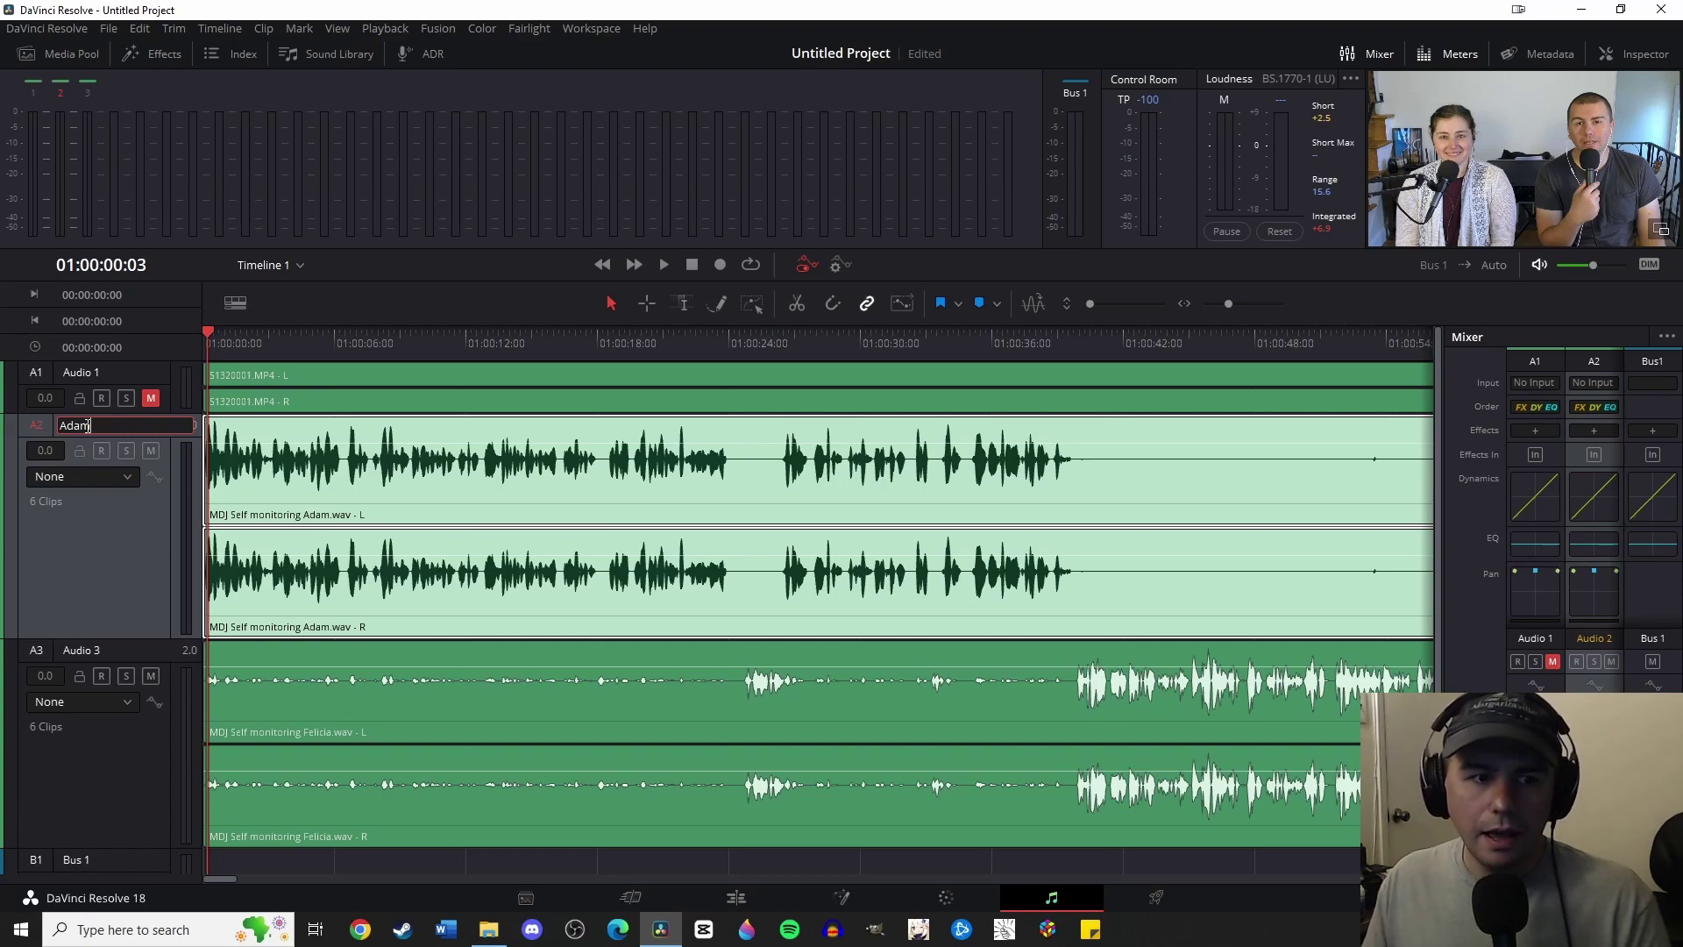
{"action": "left_click", "coordinate": [88, 650]}
{"action": "double_click", "coordinate": [88, 651]}
{"action": "type", "text": "Felicia"}
{"action": "key", "text": "Return"}
{"action": "key", "text": "space"}
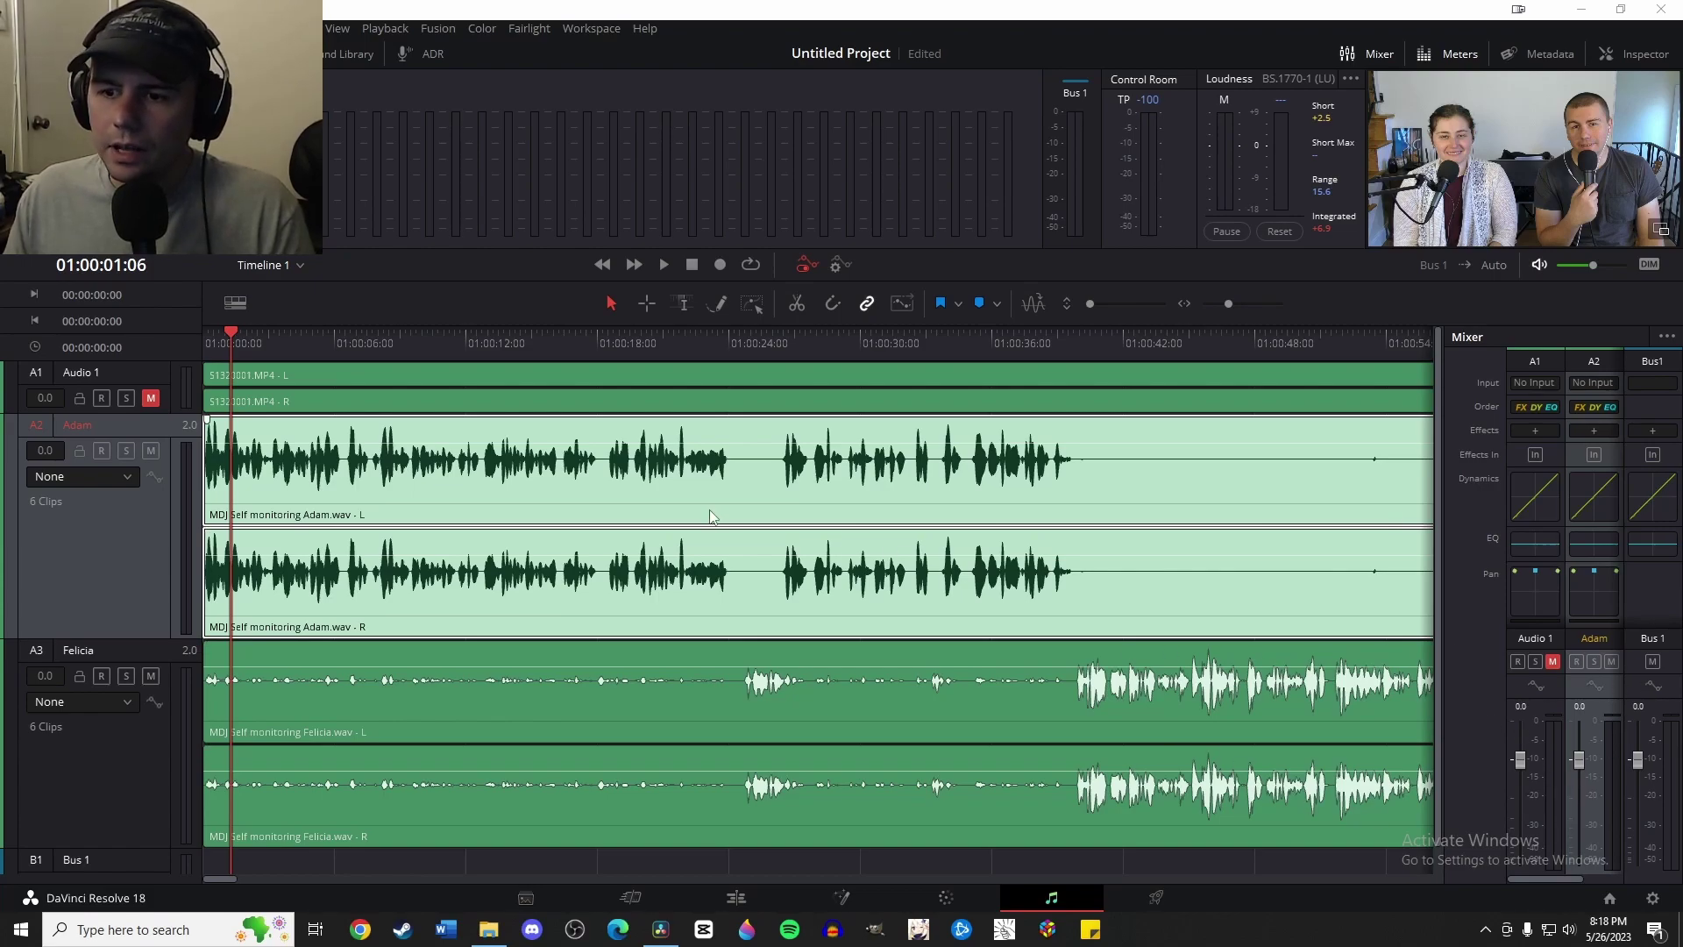
{"action": "key", "text": "space"}
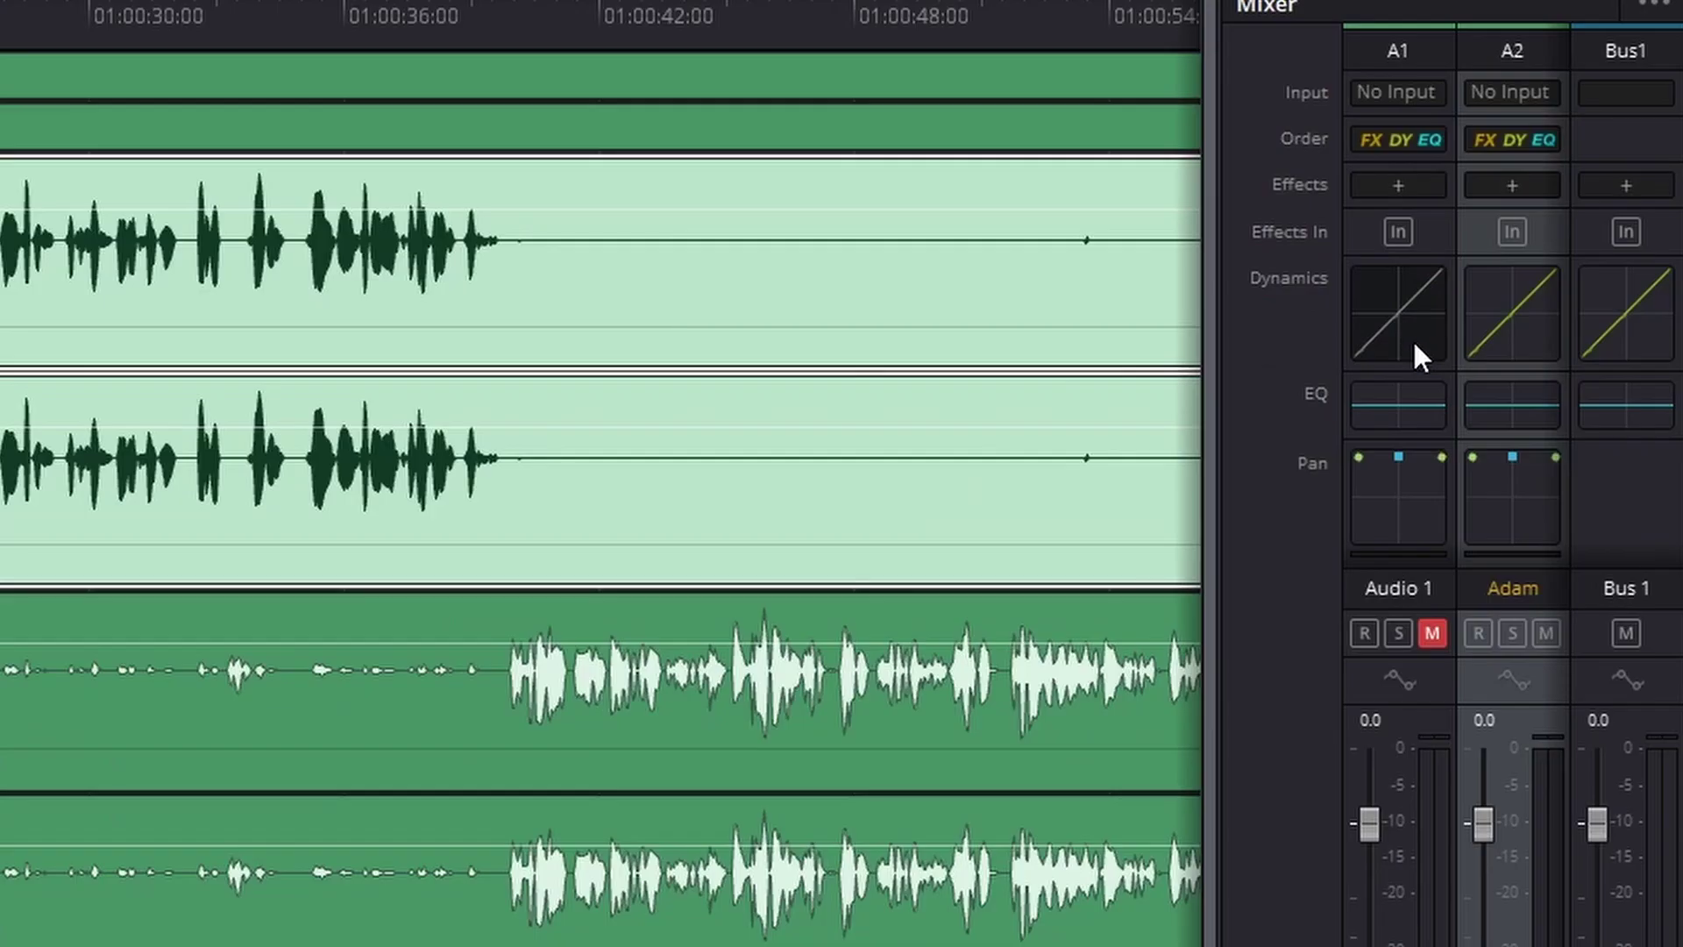
Step: Turn on Adam's compressor at 4.0:1 ratio, -15 dB threshold and about 5.6 dB make-up gain
{"action": "left_click", "coordinate": [1540, 510]}
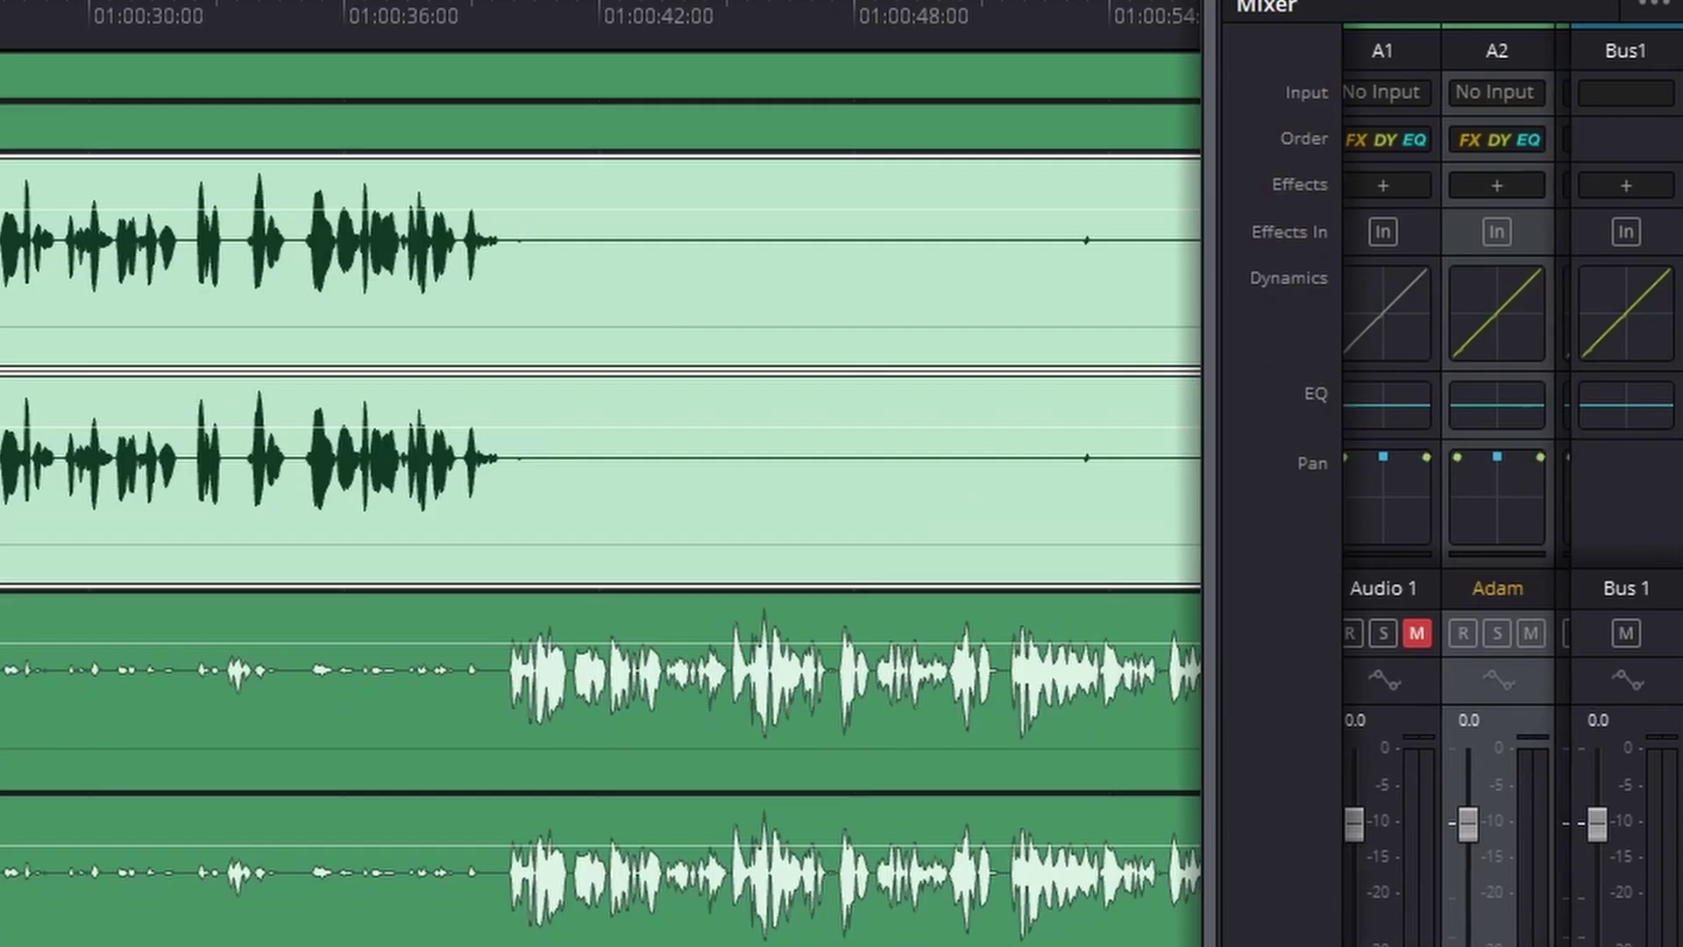
{"action": "scroll", "coordinate": [1455, 482], "scroll_direction": "right", "scroll_amount": 3}
{"action": "scroll", "coordinate": [1455, 482], "scroll_direction": "left", "scroll_amount": 1}
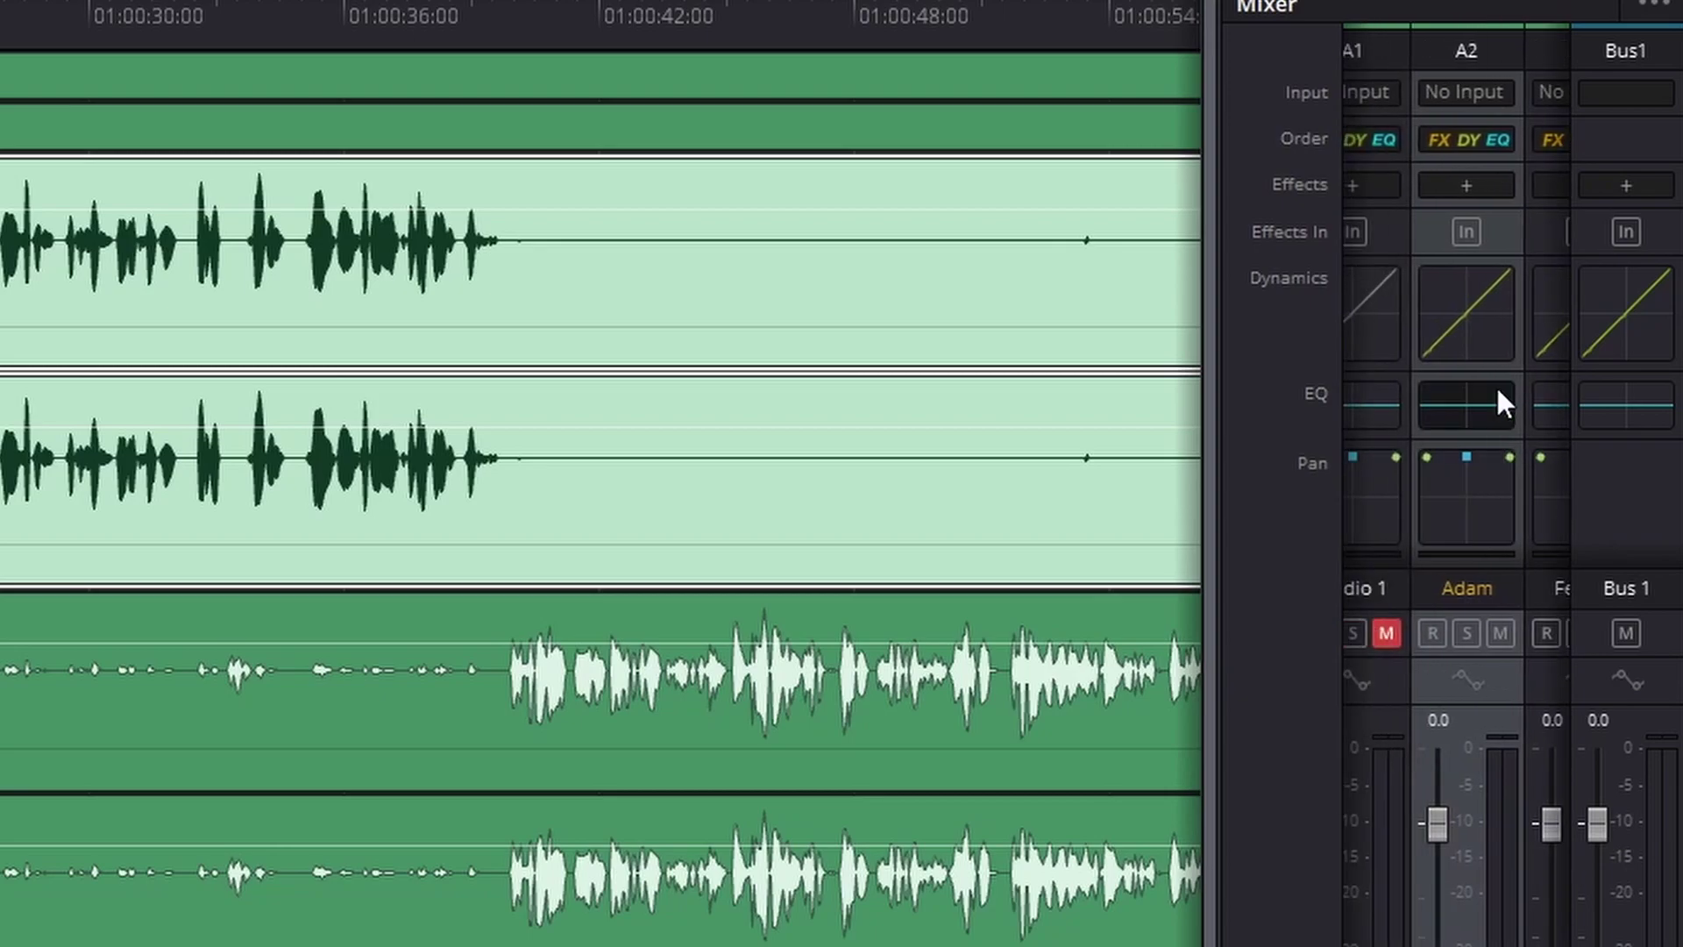
{"action": "double_click", "coordinate": [1482, 319]}
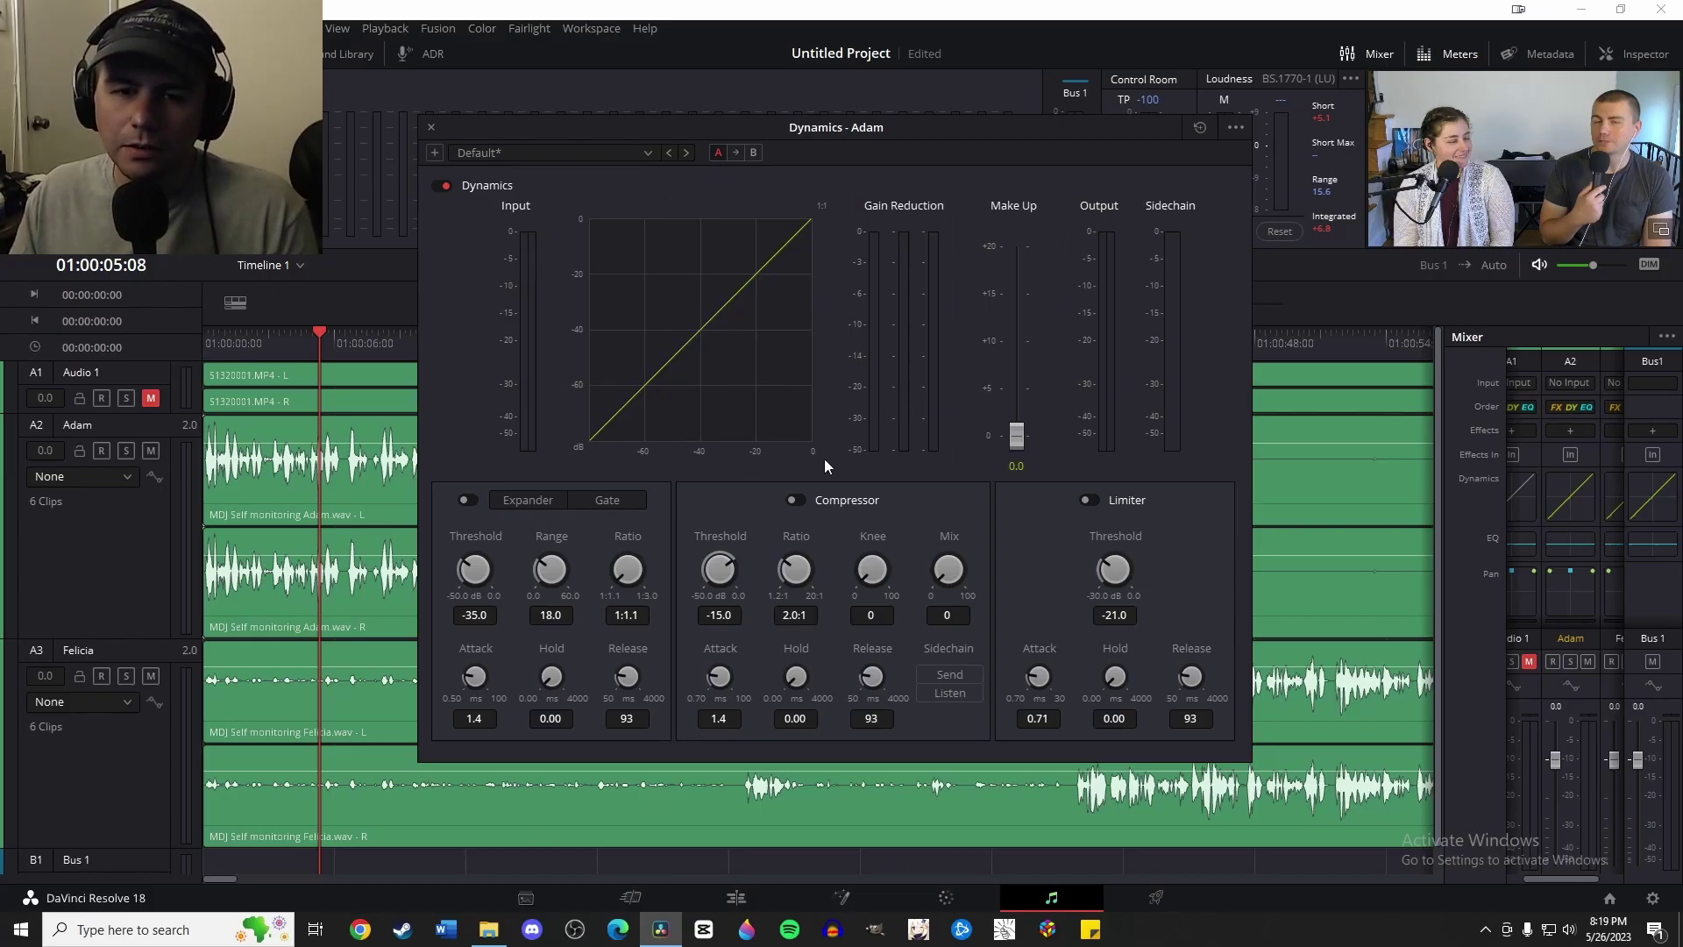
{"action": "left_click", "coordinate": [794, 501]}
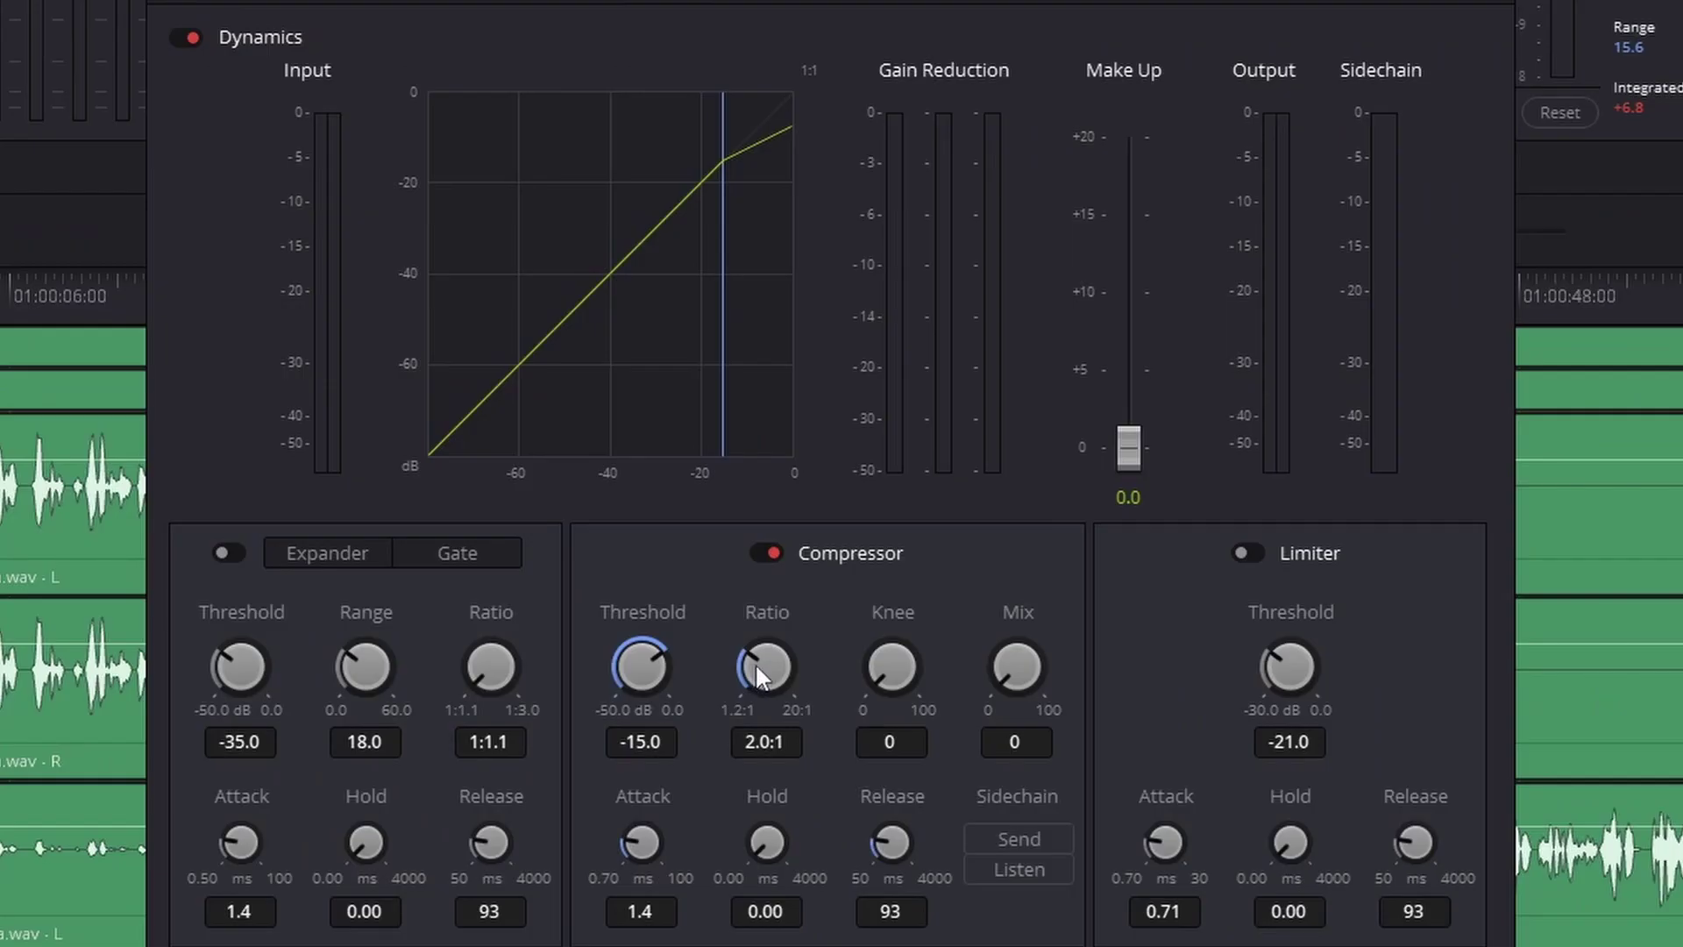
{"action": "left_click_drag", "start_coordinate": [756, 661], "coordinate": [799, 665]}
{"action": "left_click_drag", "start_coordinate": [1136, 445], "coordinate": [1135, 377]}
{"action": "key", "text": "space"}
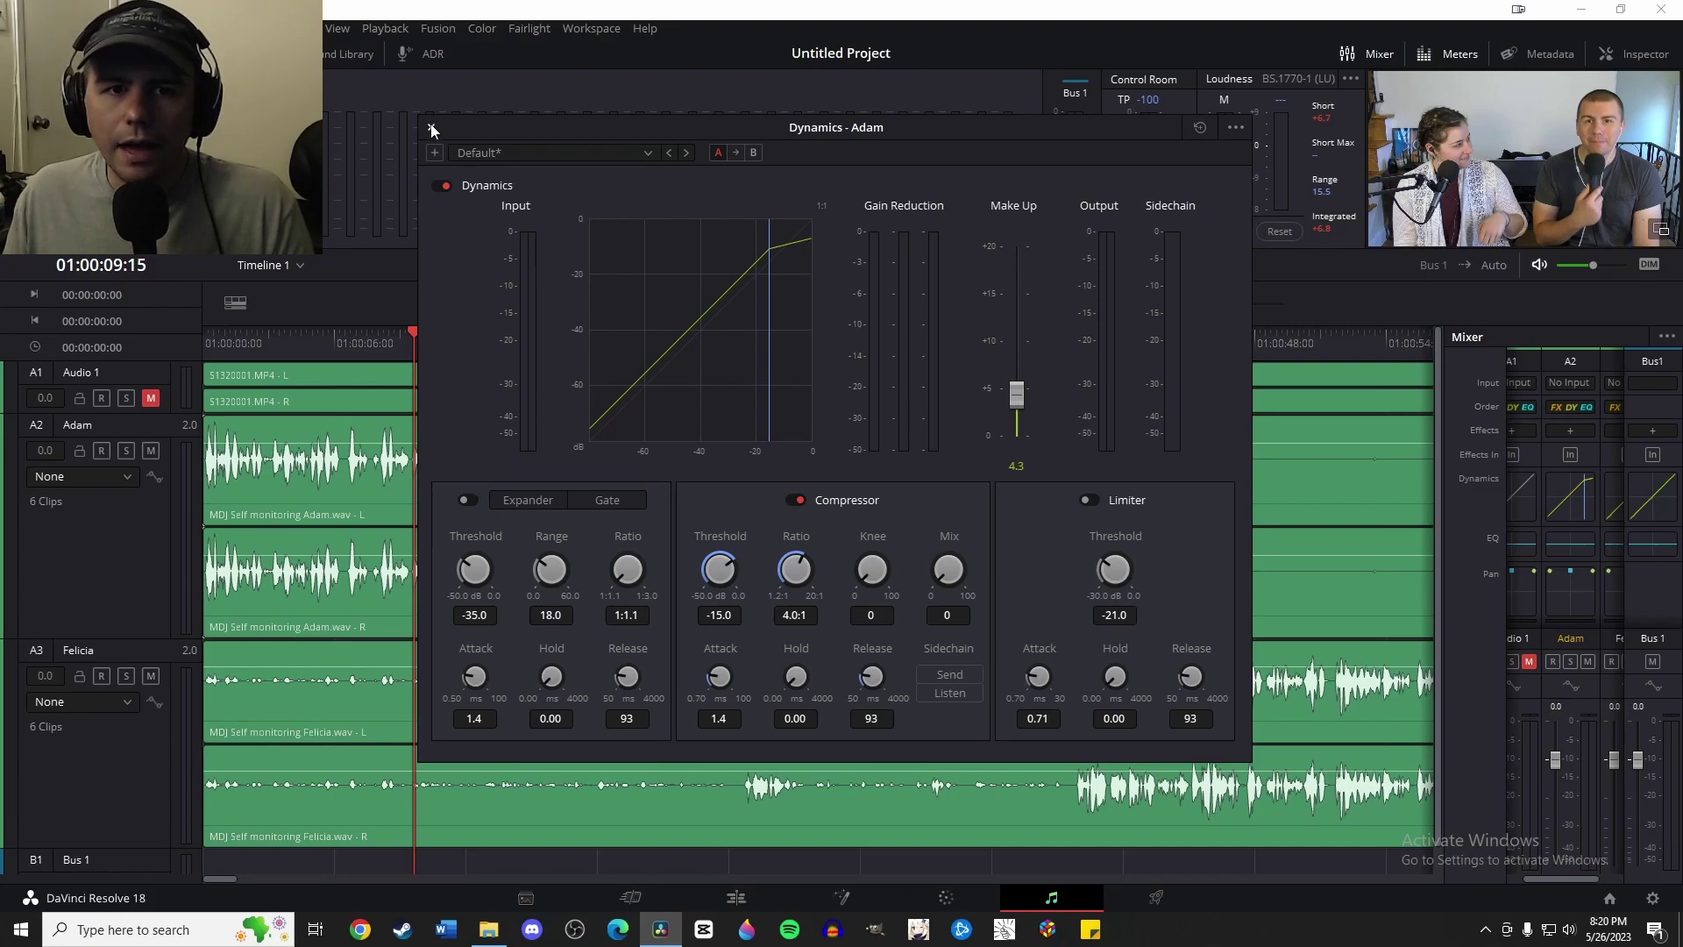
{"action": "key", "text": "space"}
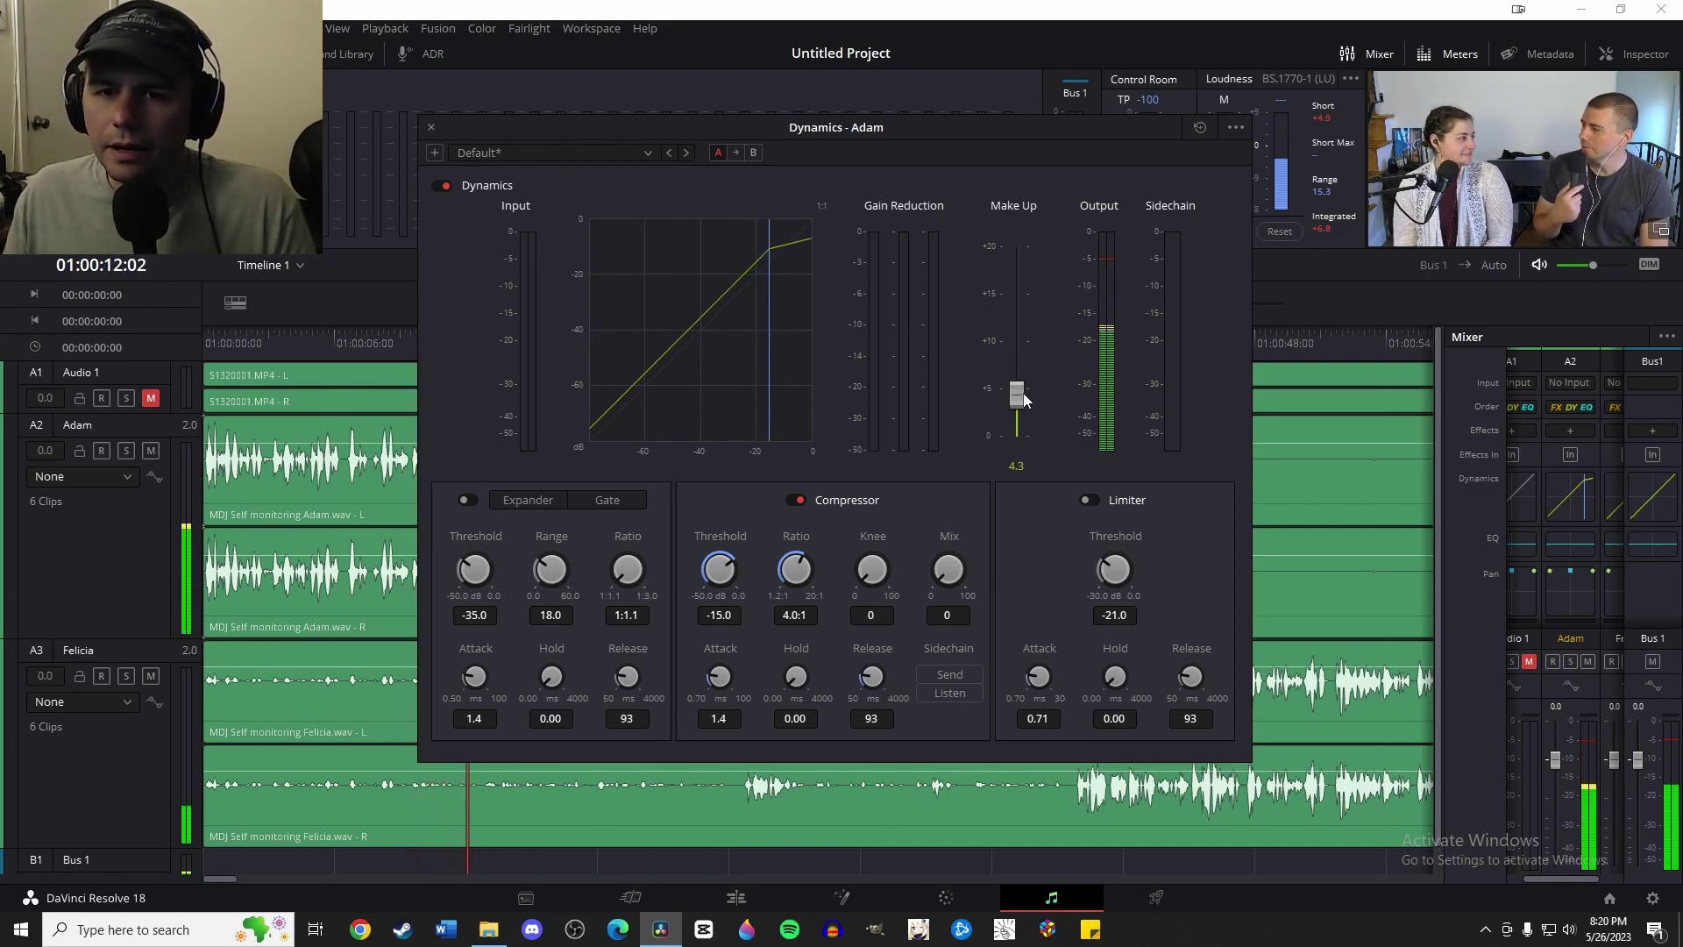
{"action": "left_click_drag", "start_coordinate": [1019, 393], "coordinate": [1024, 381]}
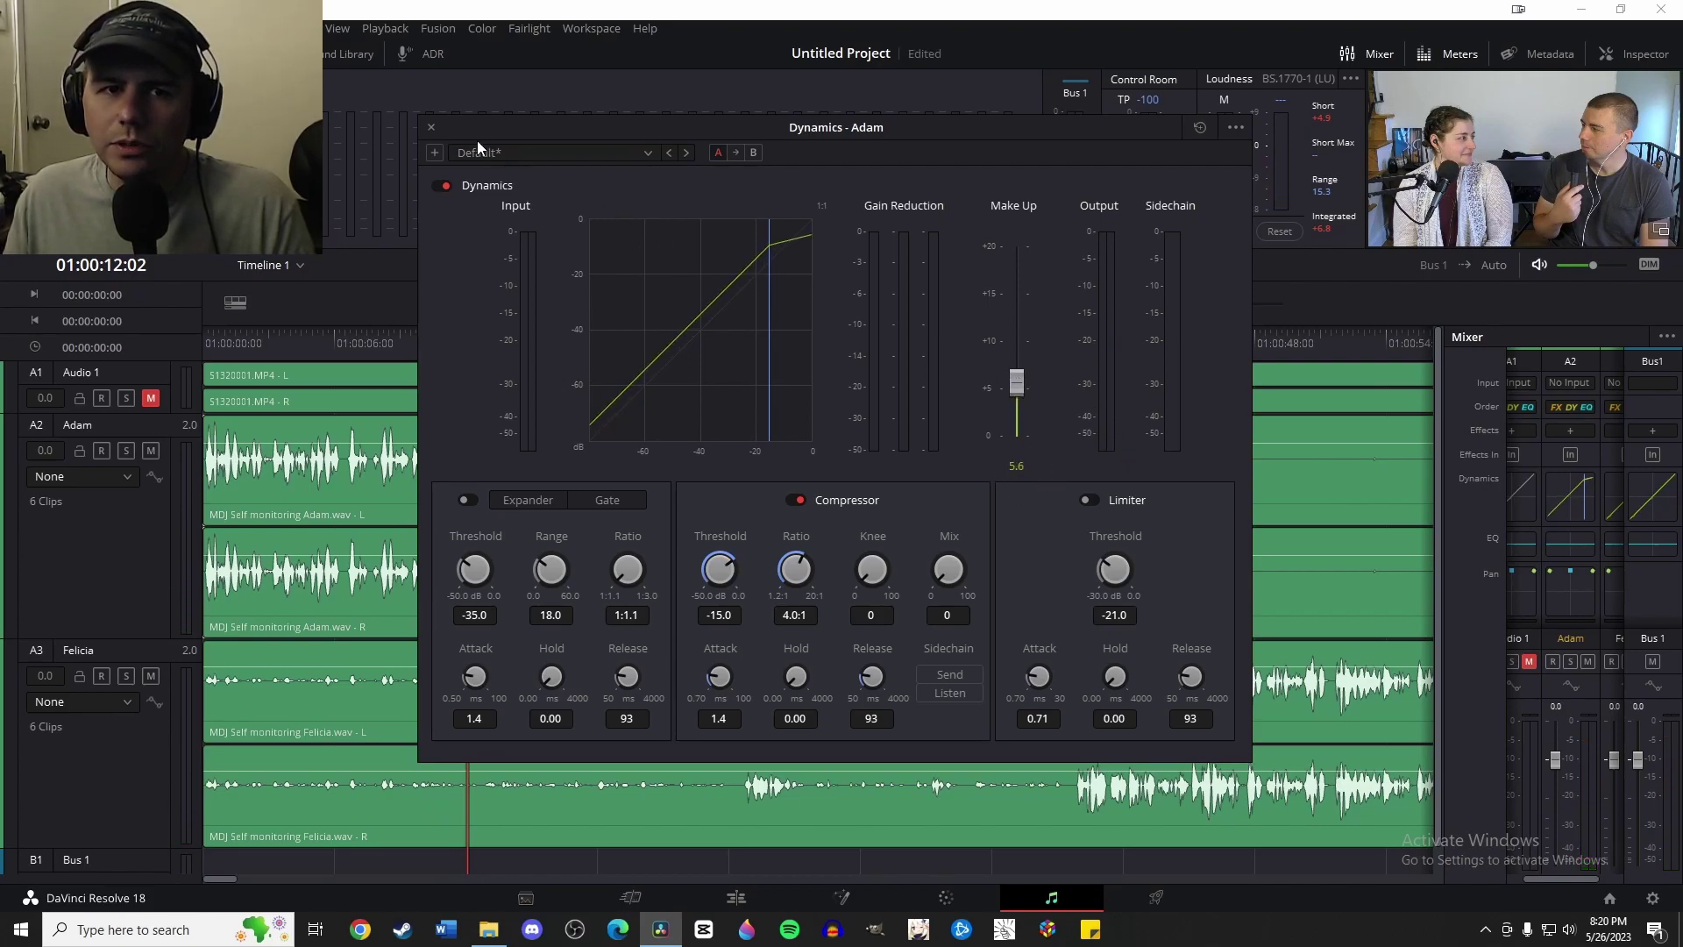
Step: On Adam's EQ, enable a 69 Hz low cut and a 12.7 kHz high cut
{"action": "left_click", "coordinate": [431, 128]}
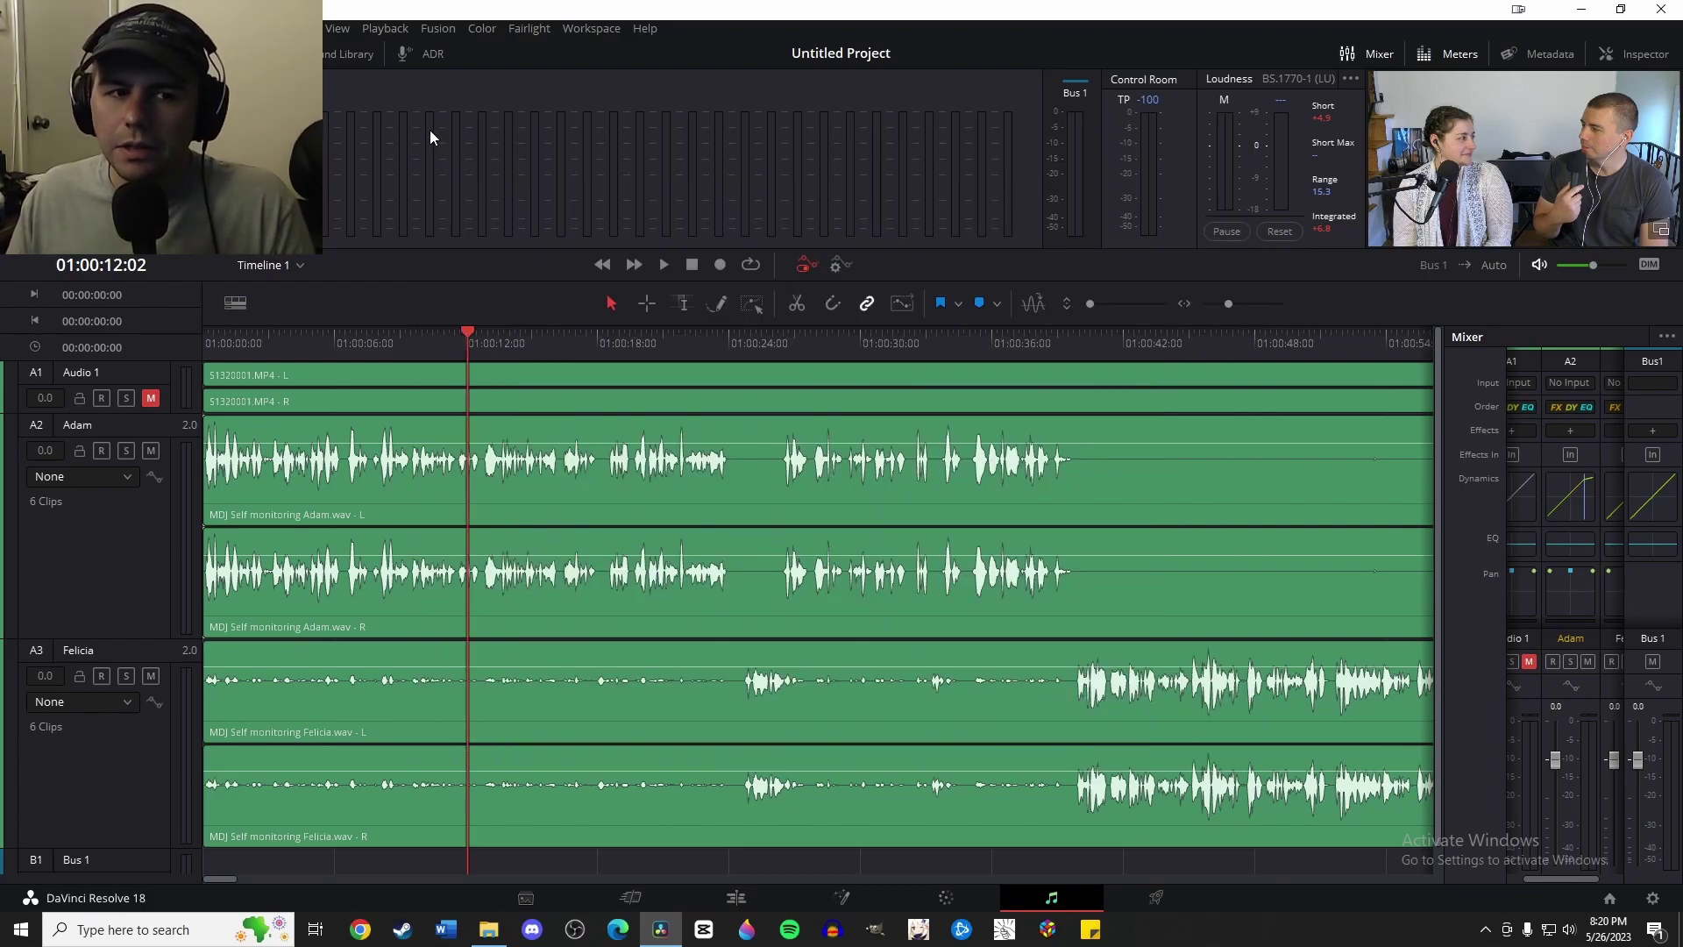
{"action": "left_click", "coordinate": [1572, 544]}
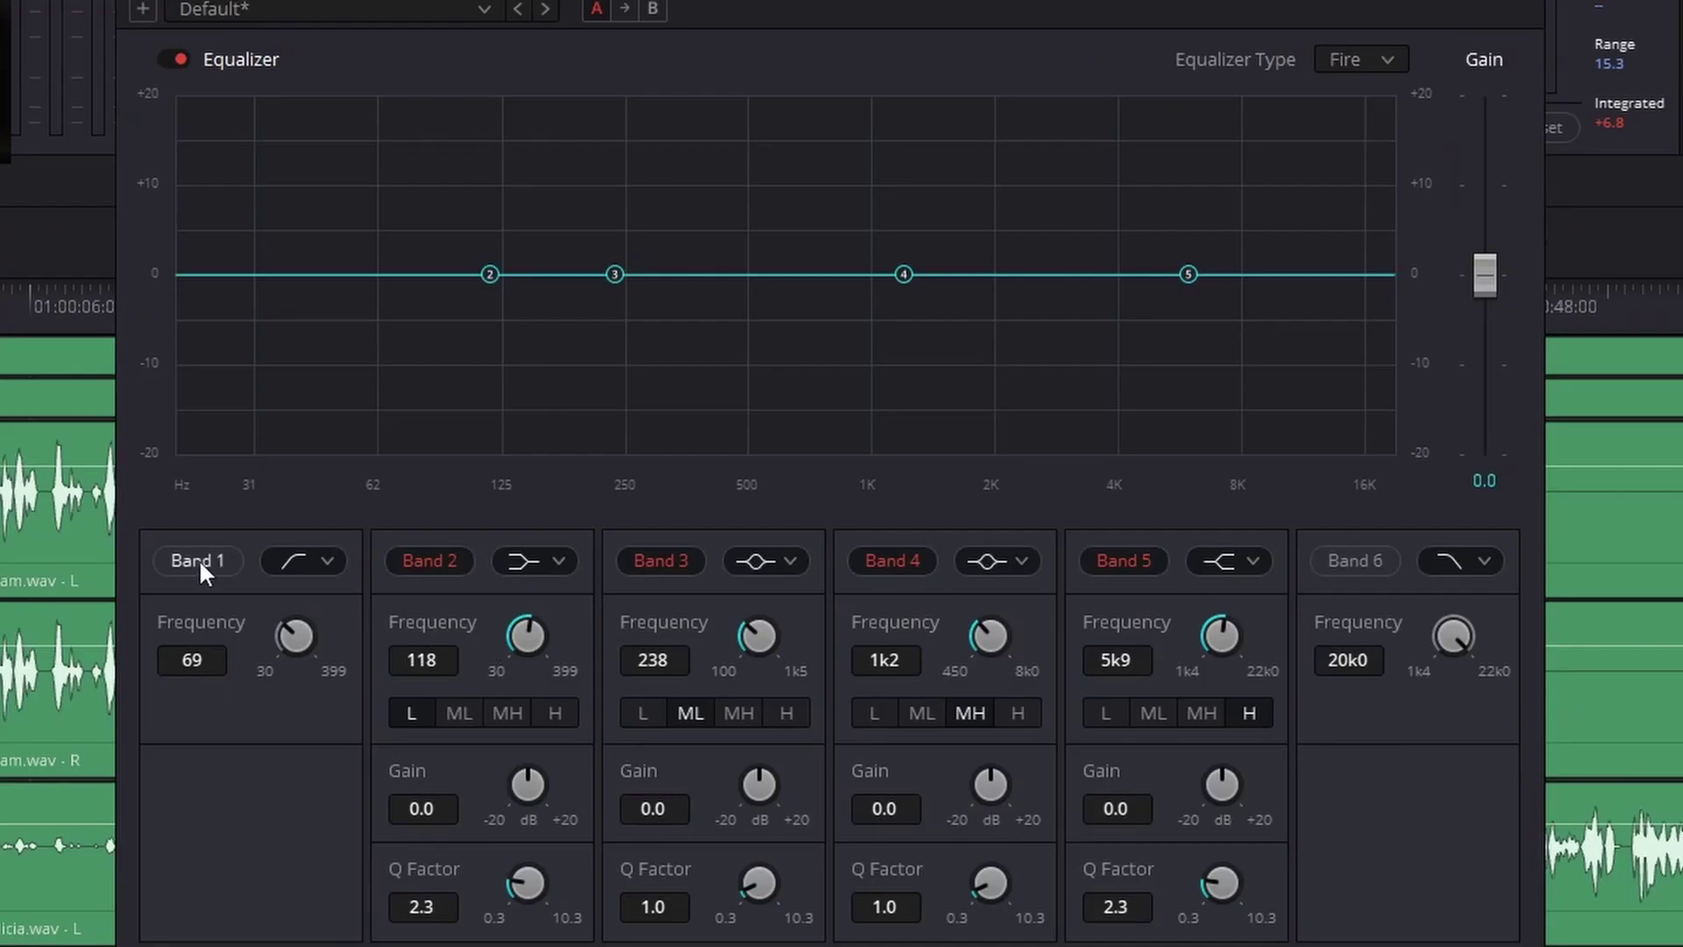
{"action": "left_click", "coordinate": [198, 559]}
{"action": "left_click", "coordinate": [1364, 568]}
{"action": "left_click_drag", "start_coordinate": [1394, 274], "coordinate": [1322, 274]}
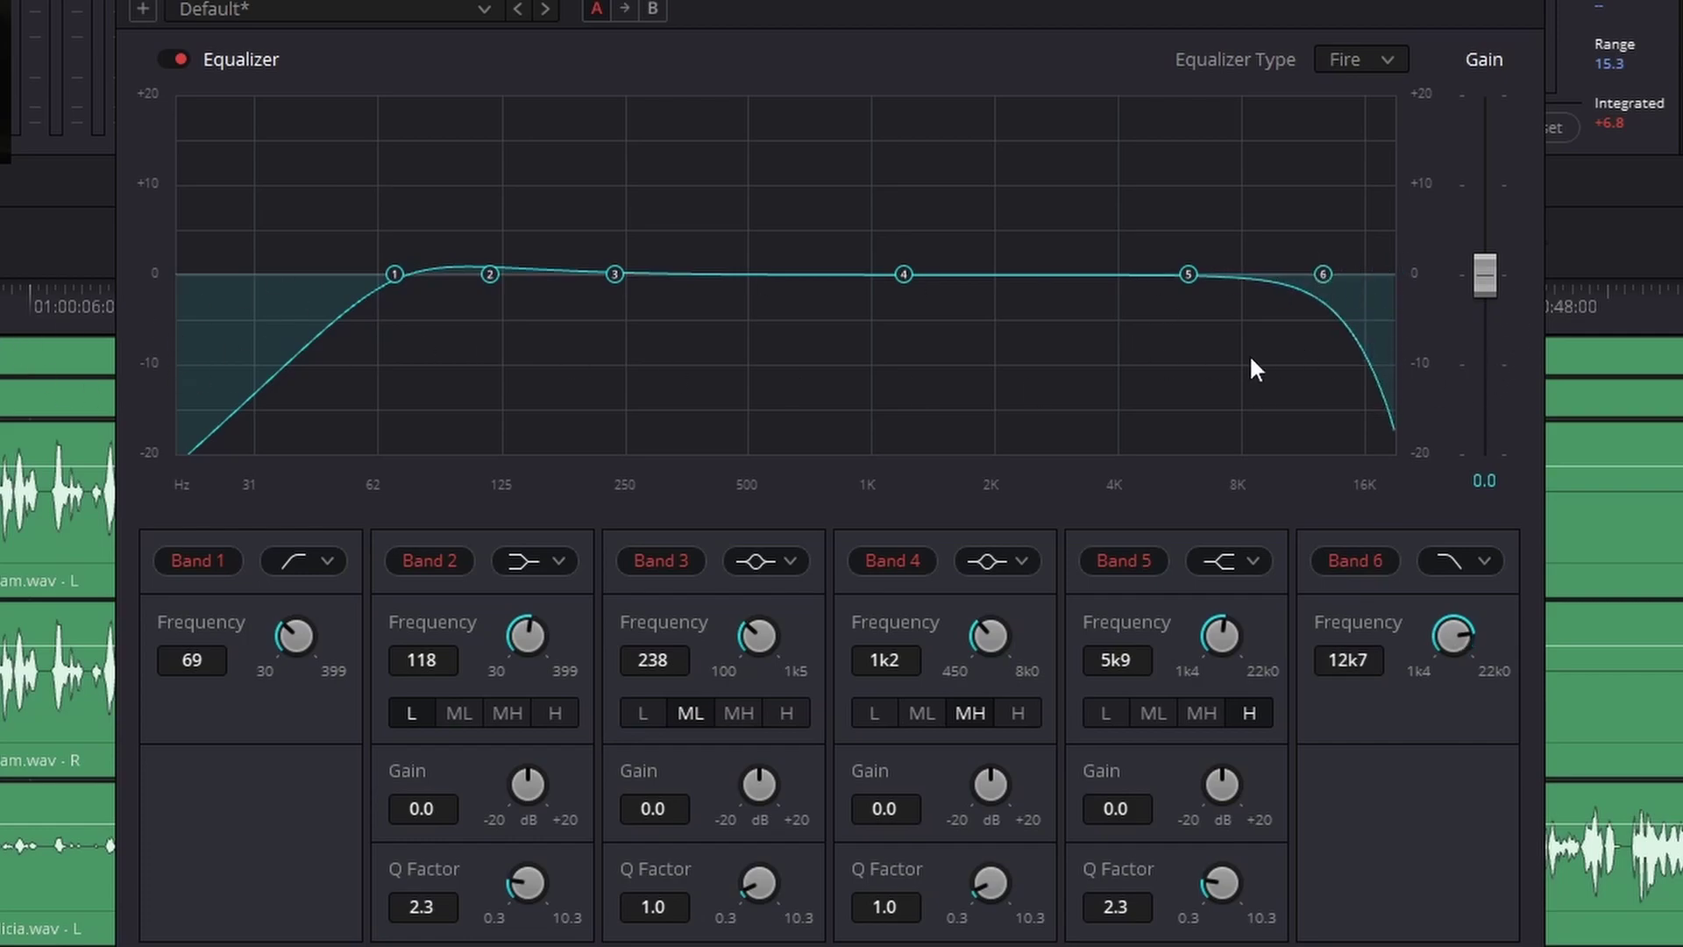
Step: Make Bands 2 and 5 bell filters and dip Band 4 by -3.5 dB around 1.3 kHz
{"action": "left_click", "coordinate": [562, 566]}
{"action": "left_click", "coordinate": [553, 626]}
{"action": "left_click", "coordinate": [1251, 565]}
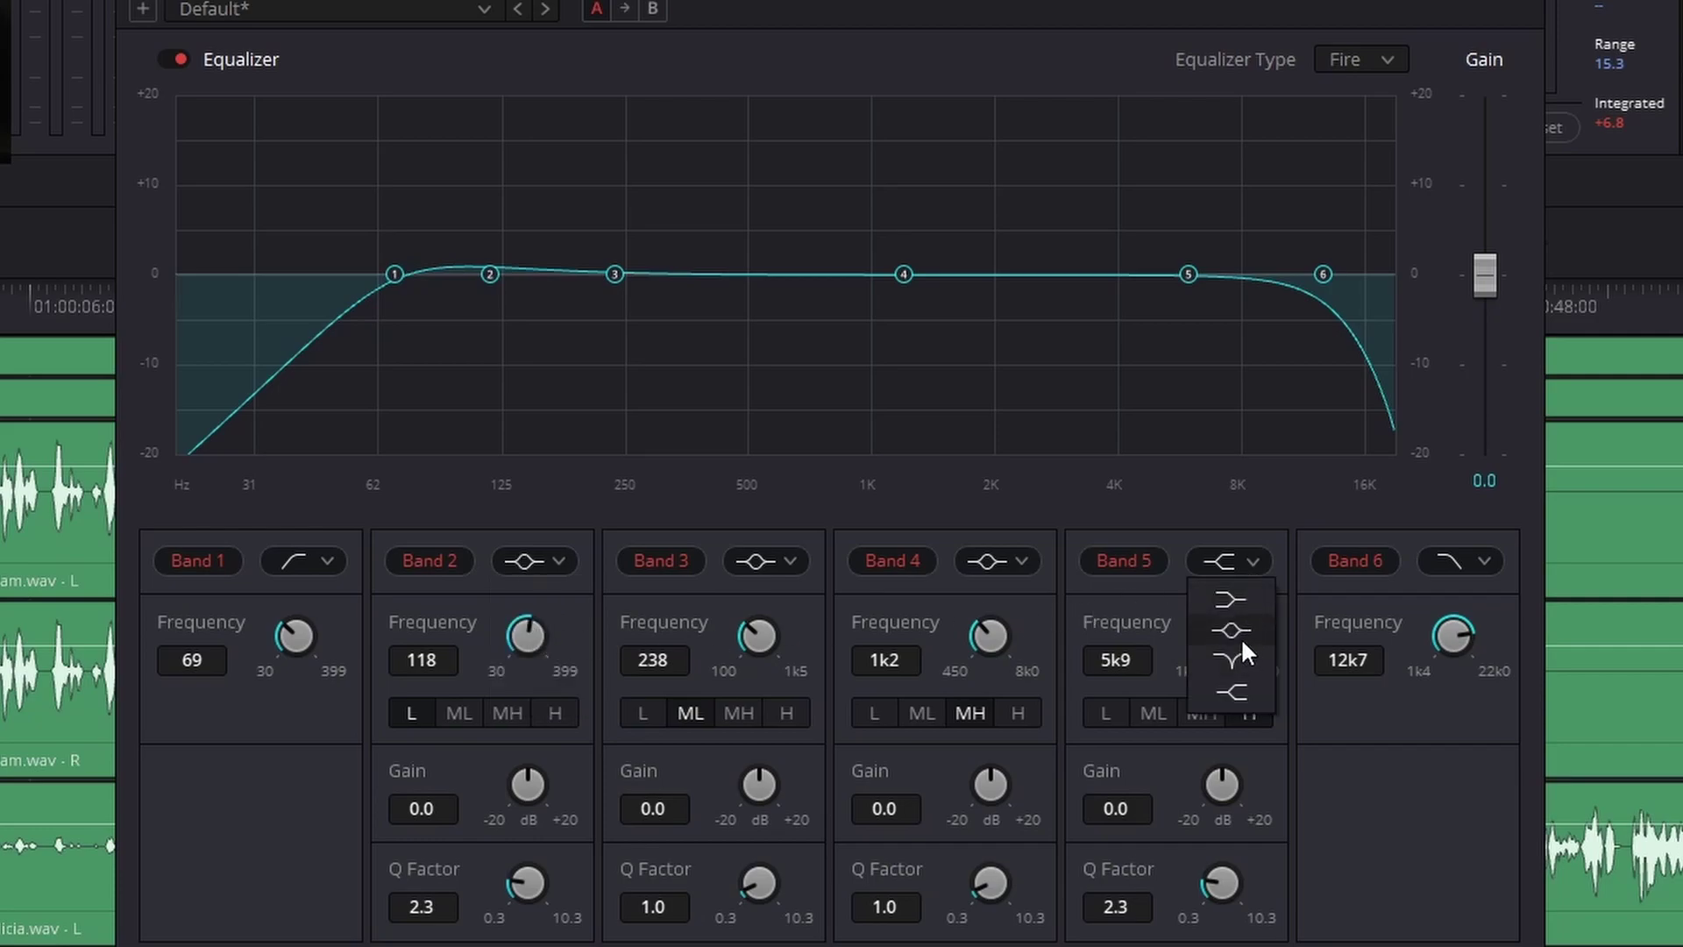
{"action": "left_click", "coordinate": [1240, 640]}
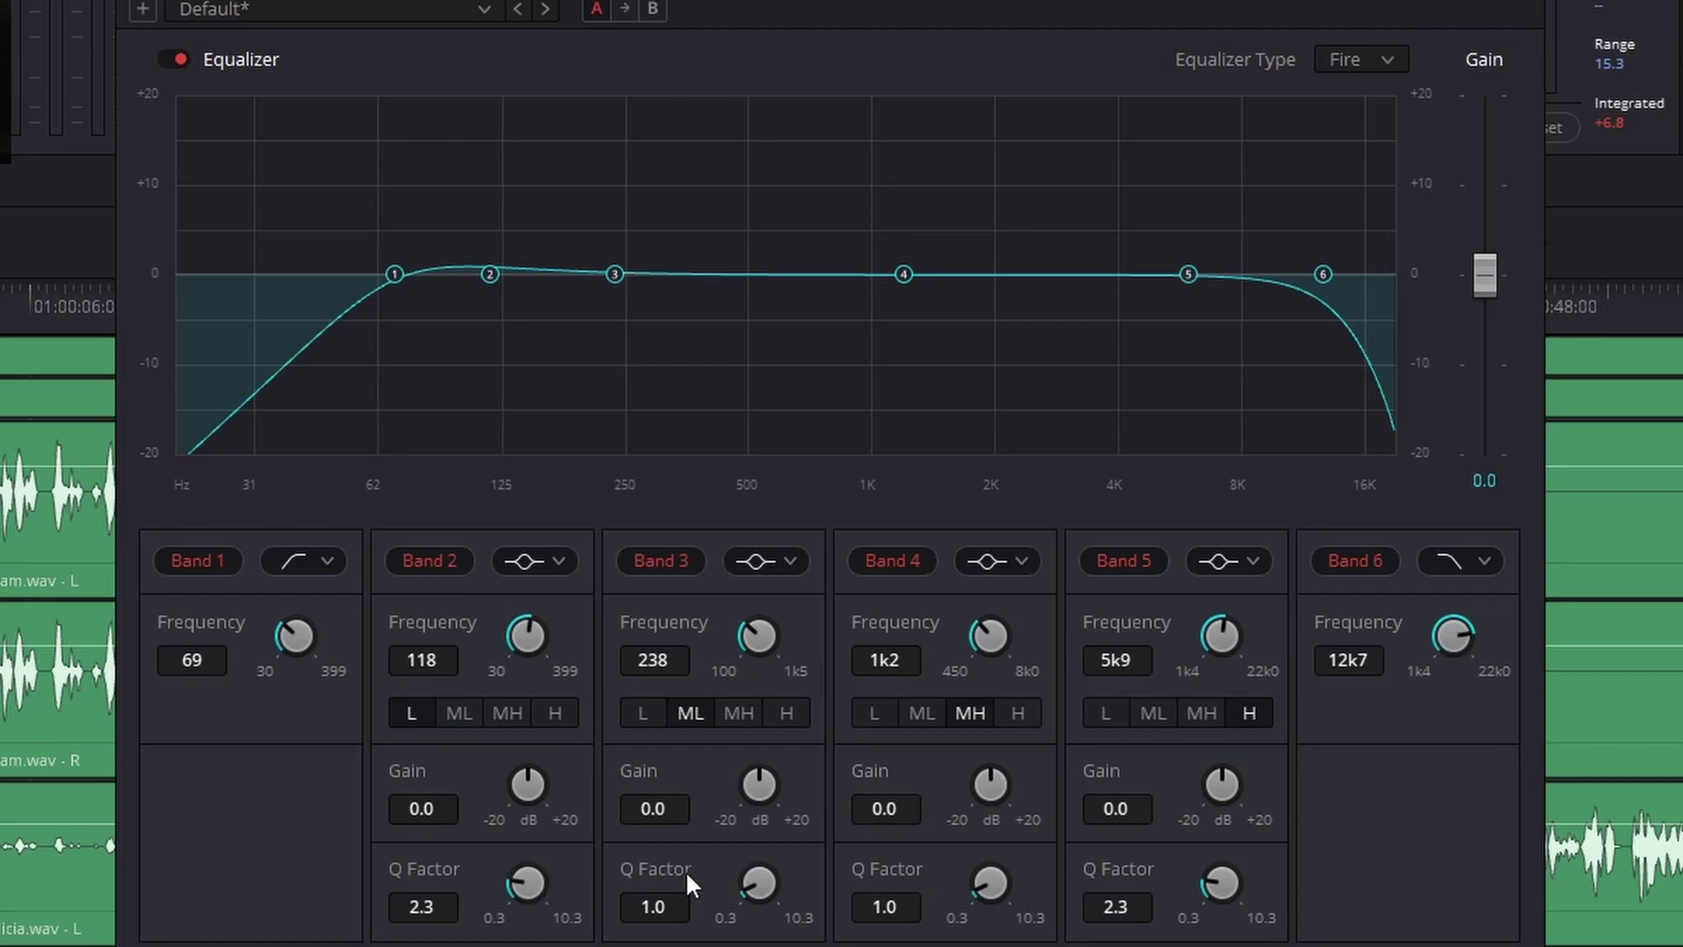
{"action": "left_click_drag", "start_coordinate": [906, 275], "coordinate": [922, 315]}
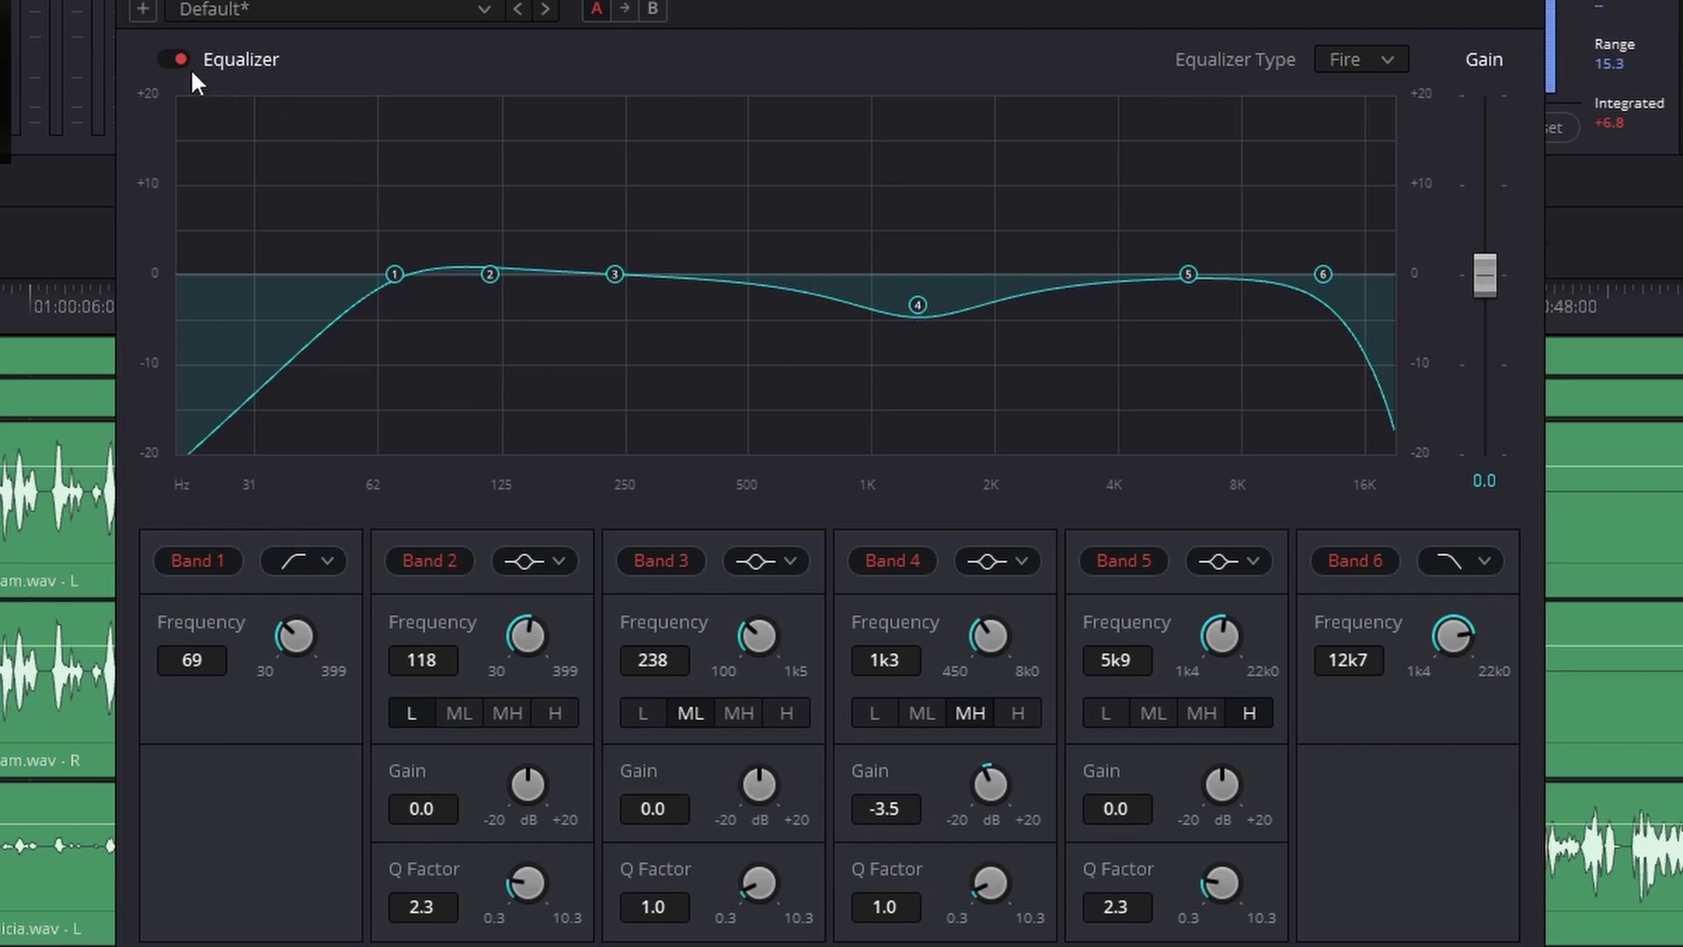
{"action": "left_click", "coordinate": [168, 58]}
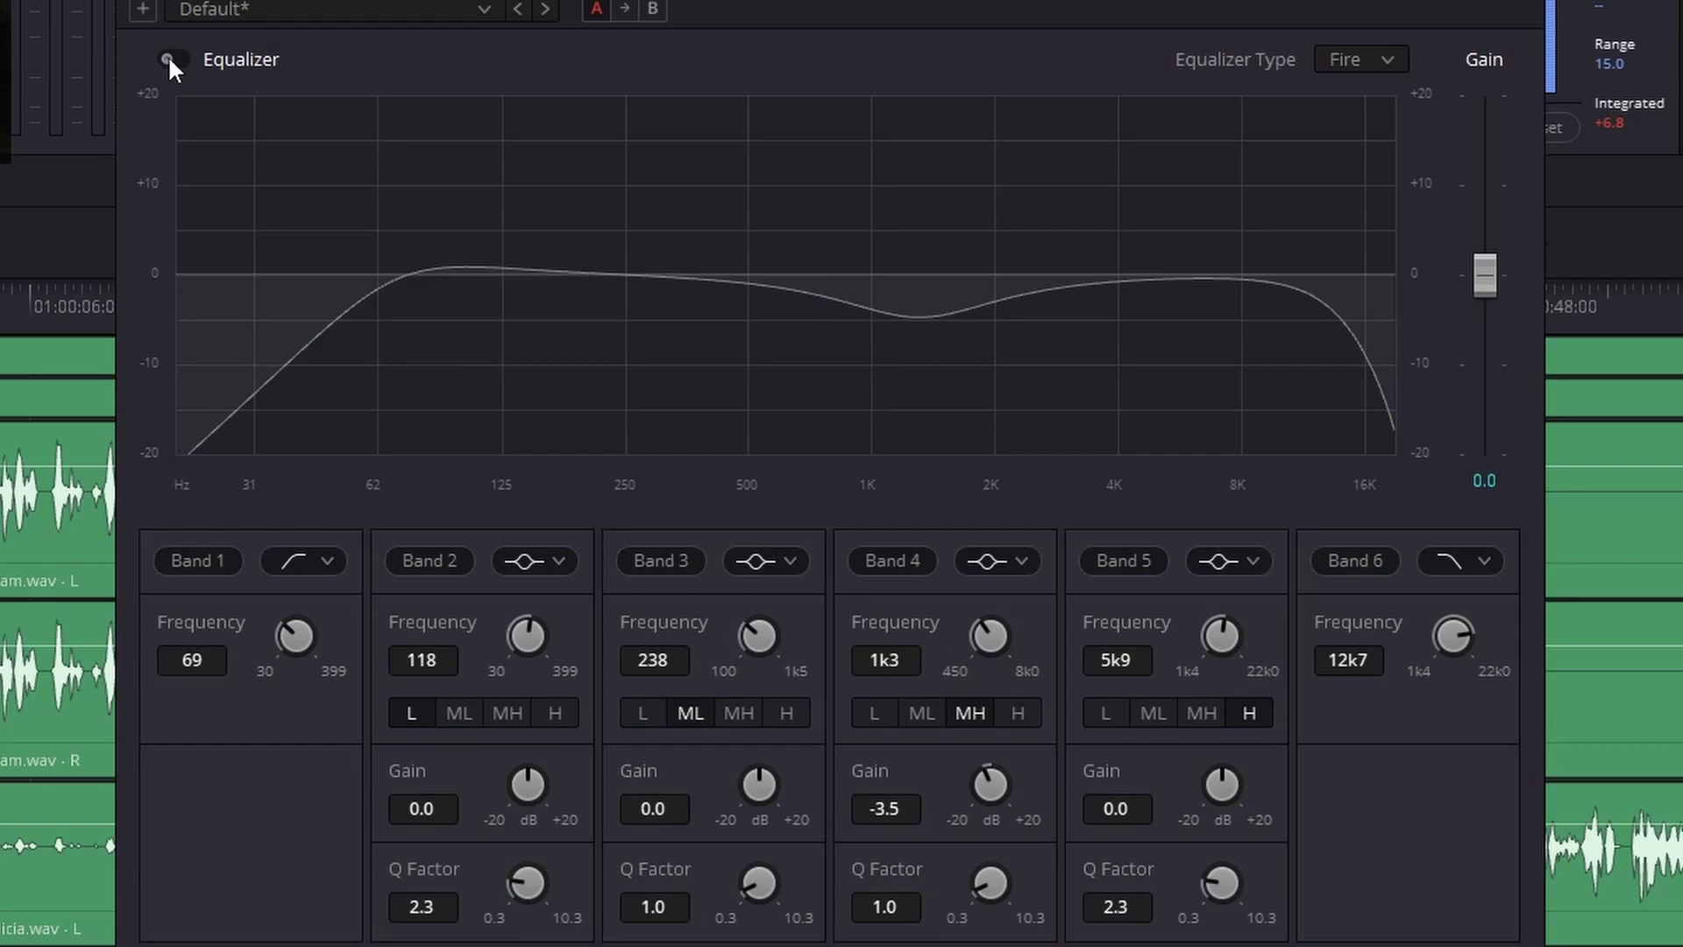
{"action": "left_click", "coordinate": [170, 60]}
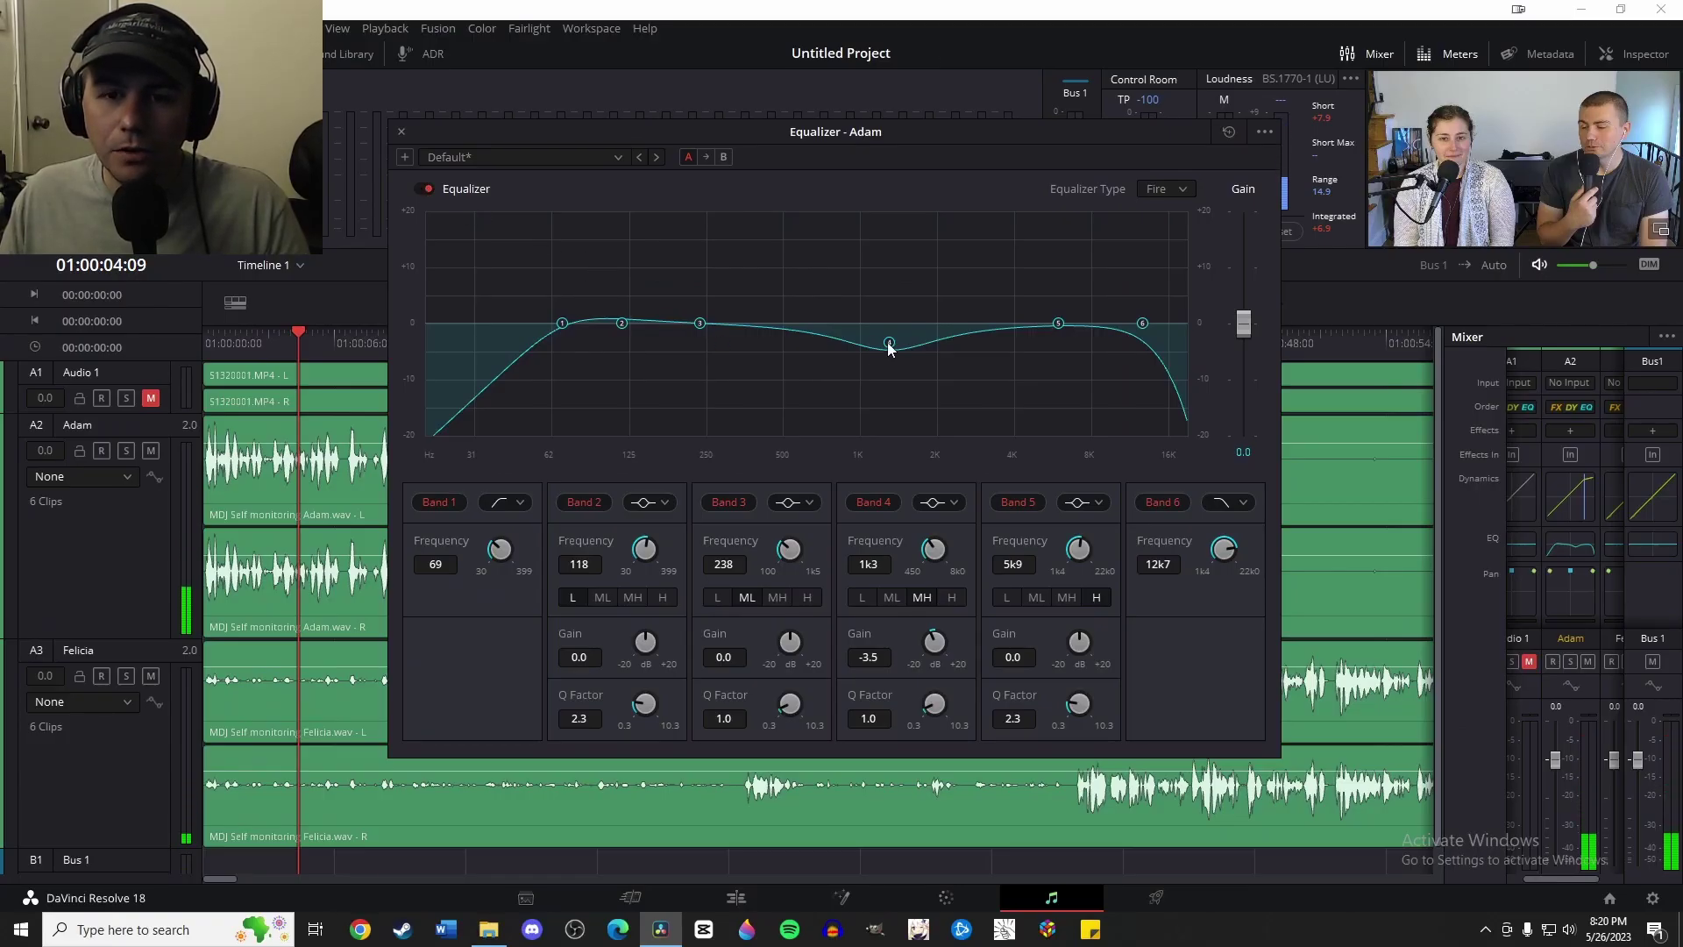
Step: Return Band 4 to 0 dB and set Bands 2–5 to maximum Q
{"action": "left_click_drag", "start_coordinate": [887, 342], "coordinate": [888, 323]}
{"action": "left_click_drag", "start_coordinate": [627, 702], "coordinate": [644, 666]}
{"action": "left_click_drag", "start_coordinate": [787, 704], "coordinate": [789, 666]}
{"action": "left_click_drag", "start_coordinate": [936, 704], "coordinate": [1259, 699]}
{"action": "left_click_drag", "start_coordinate": [1078, 701], "coordinate": [1080, 699]}
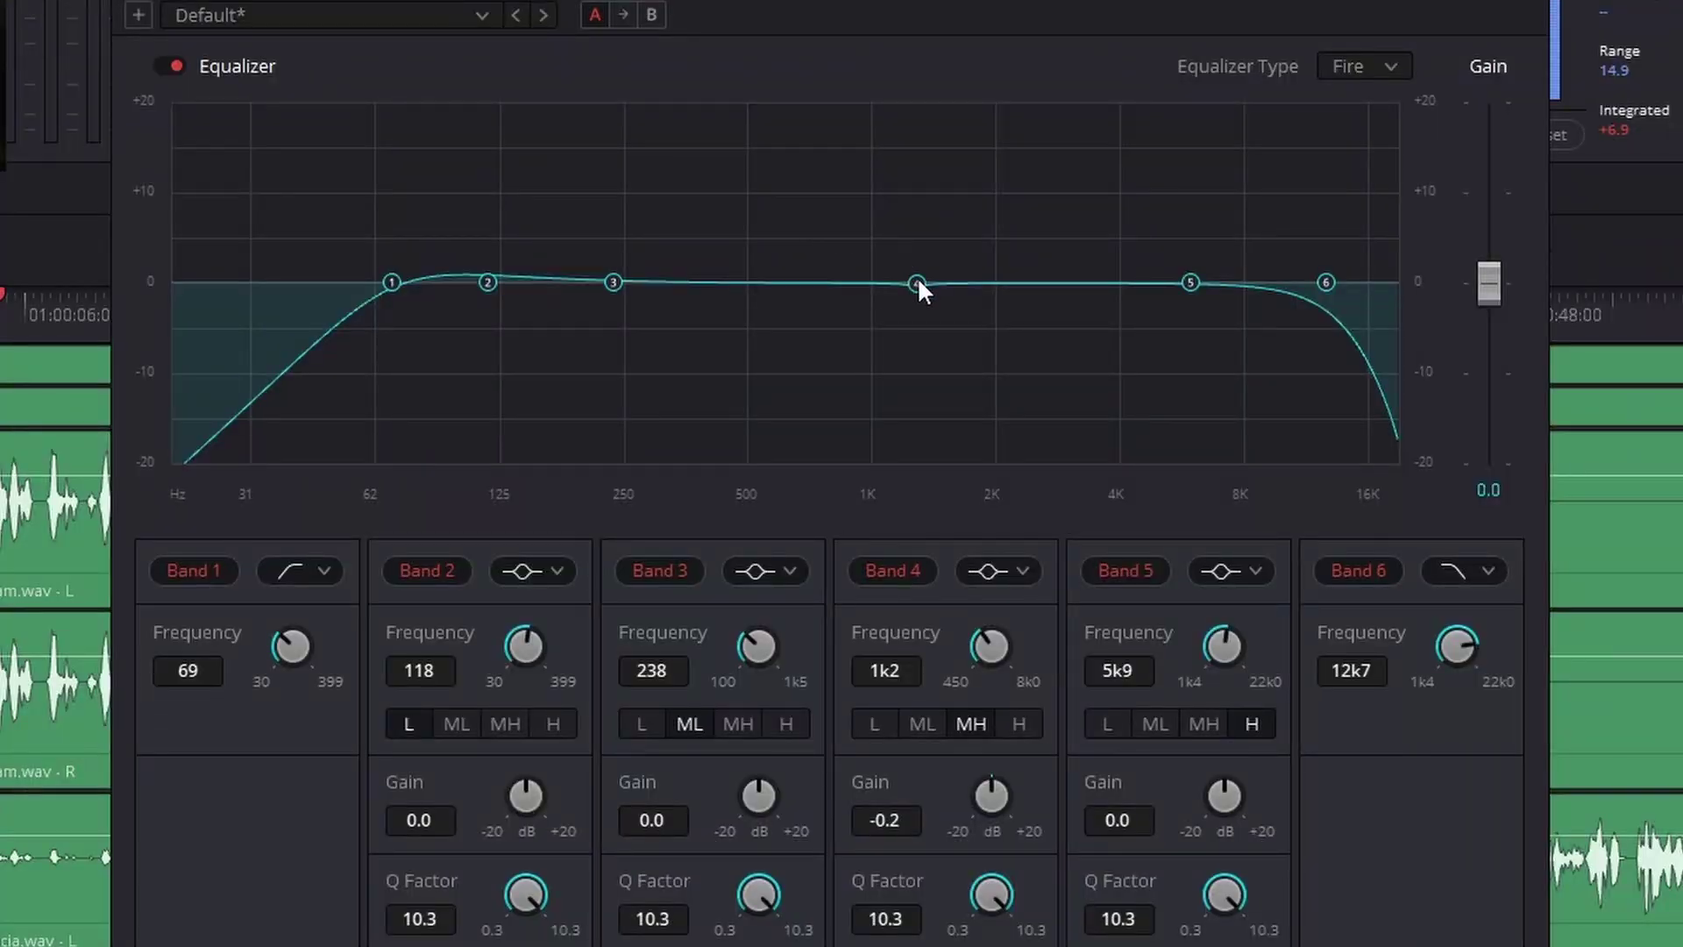
Step: Sweep narrow boosts during playback and turn harsh peaks near 847 Hz, 1.7k, 2.4k into ~-6 dB cuts
{"action": "mouse_move", "coordinate": [917, 281]}
{"action": "left_mouse_down"}
{"action": "mouse_move", "coordinate": [780, 114]}
{"action": "mouse_move", "coordinate": [949, 103]}
{"action": "mouse_move", "coordinate": [930, 295]}
{"action": "mouse_move", "coordinate": [934, 276]}
{"action": "left_mouse_up"}
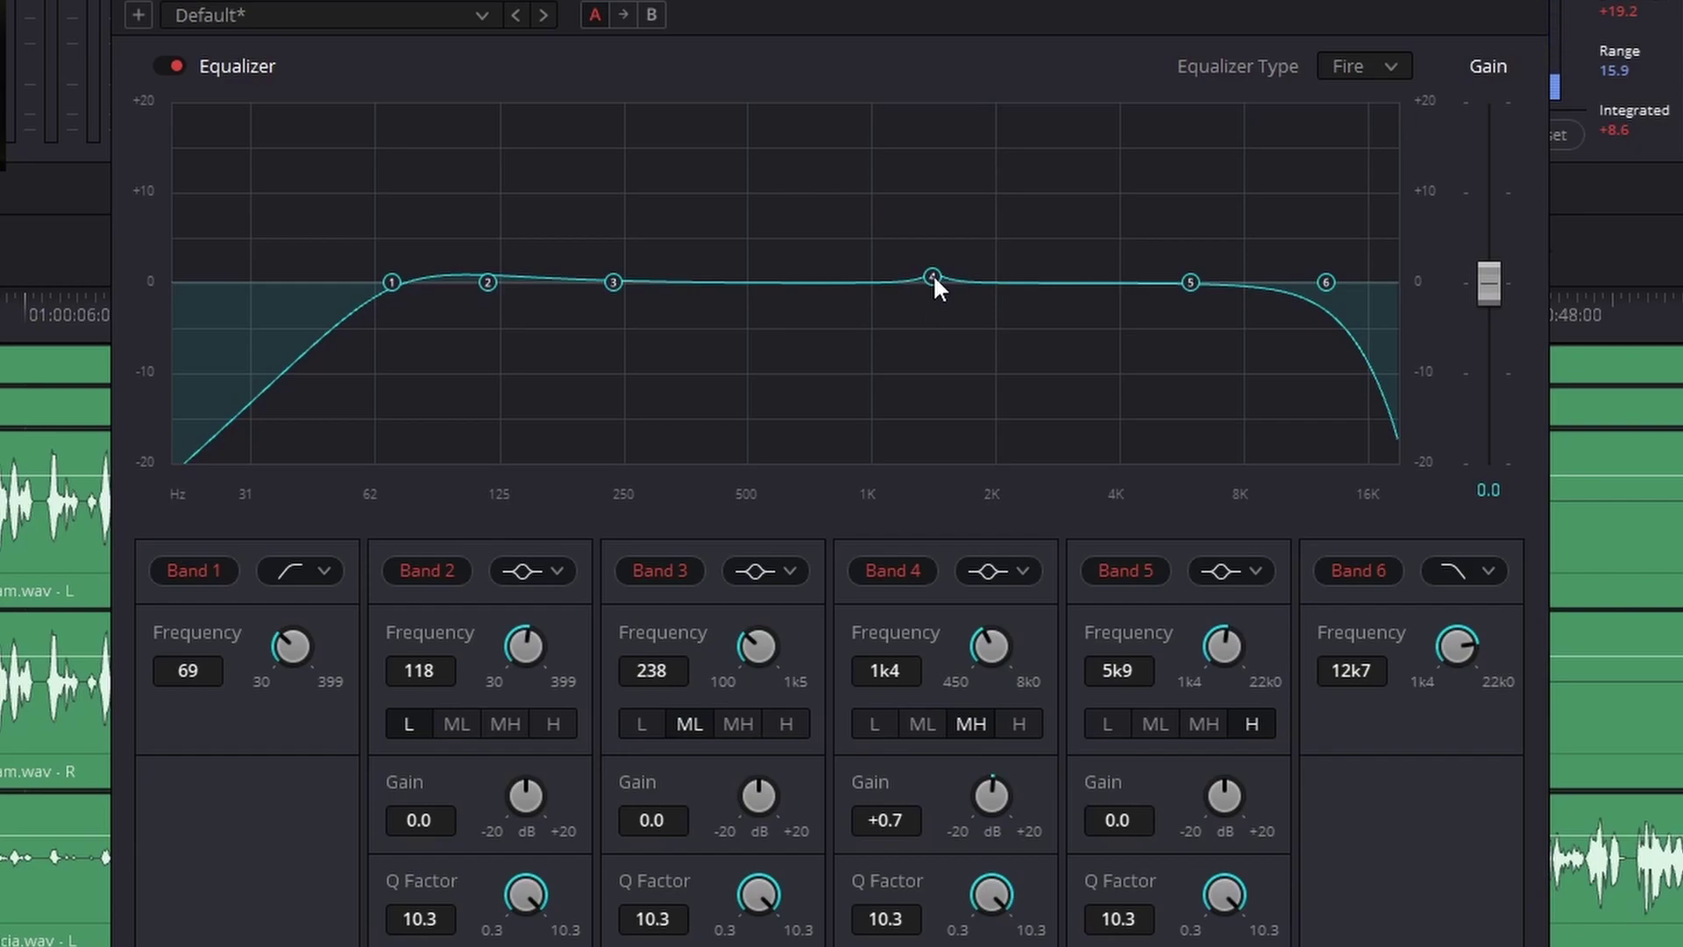
{"action": "left_click_drag", "start_coordinate": [934, 275], "coordinate": [982, 50]}
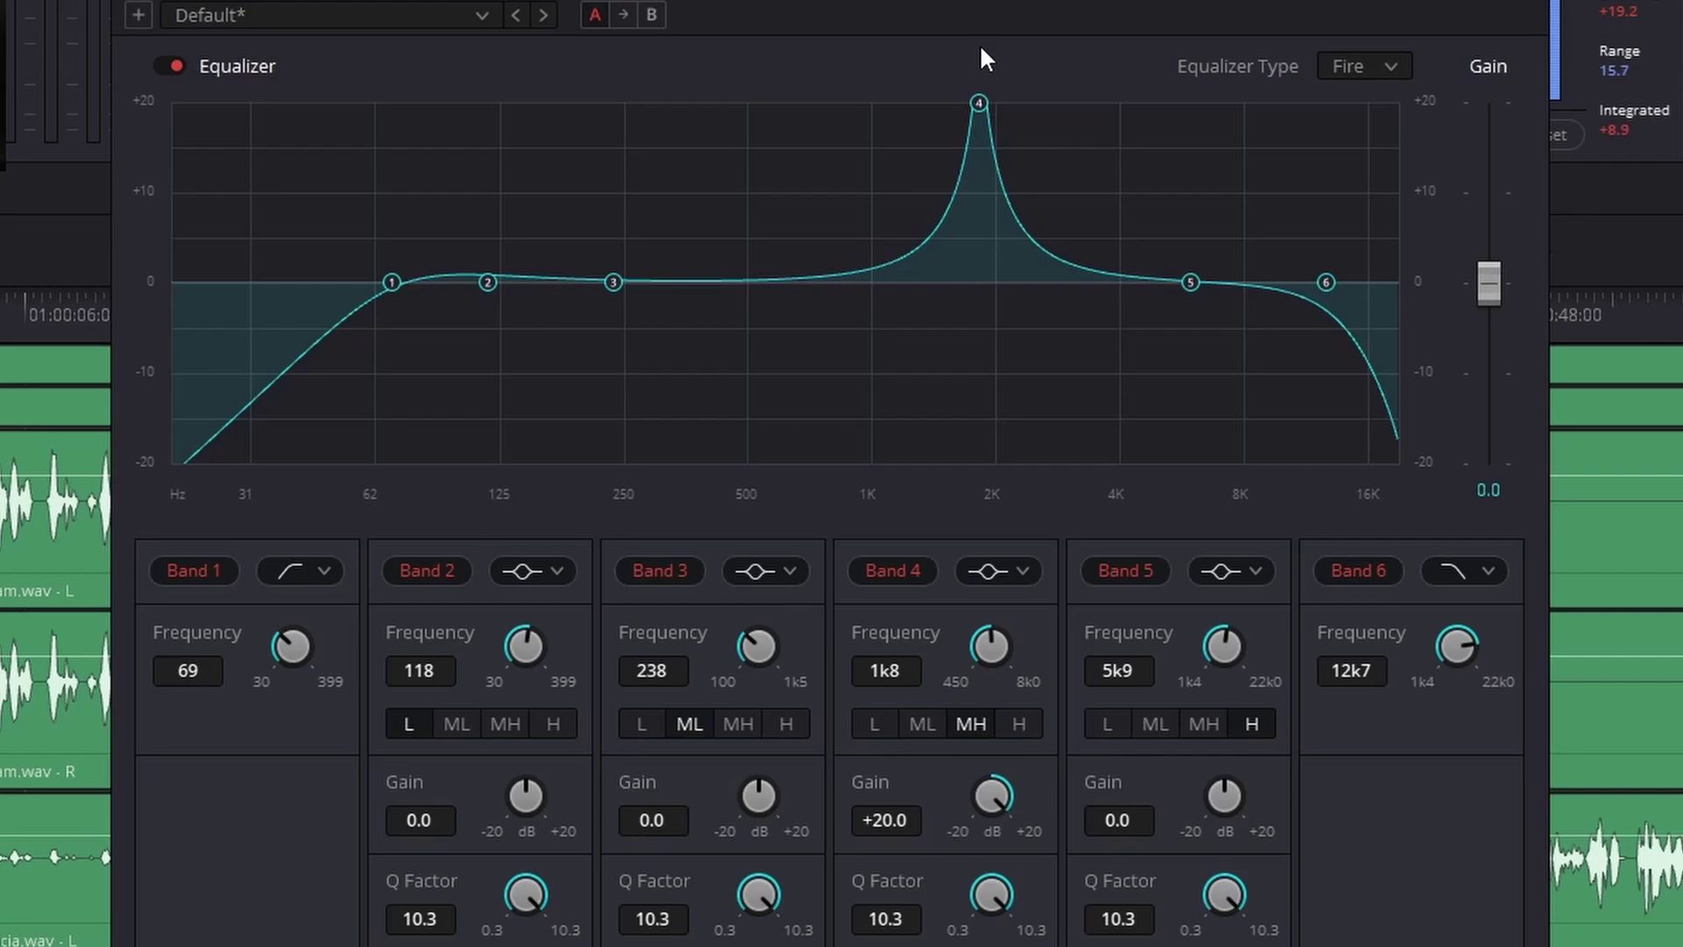
{"action": "left_click_drag", "start_coordinate": [981, 49], "coordinate": [975, 335]}
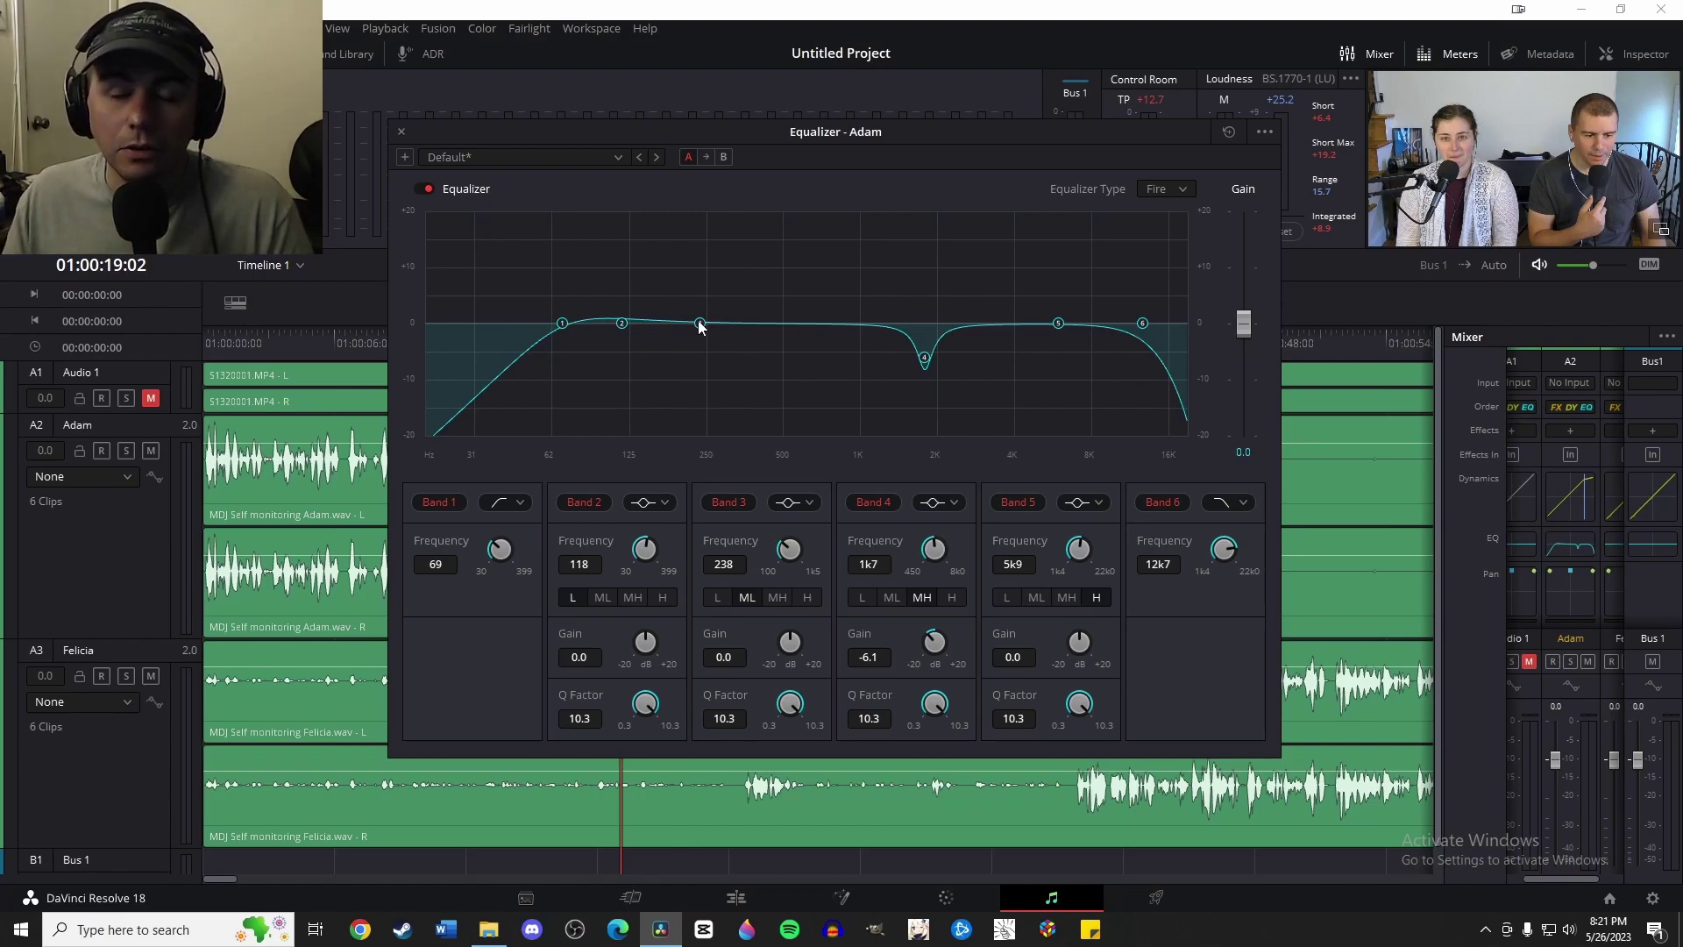
{"action": "key", "text": "space"}
{"action": "left_click_drag", "start_coordinate": [700, 323], "coordinate": [844, 367]}
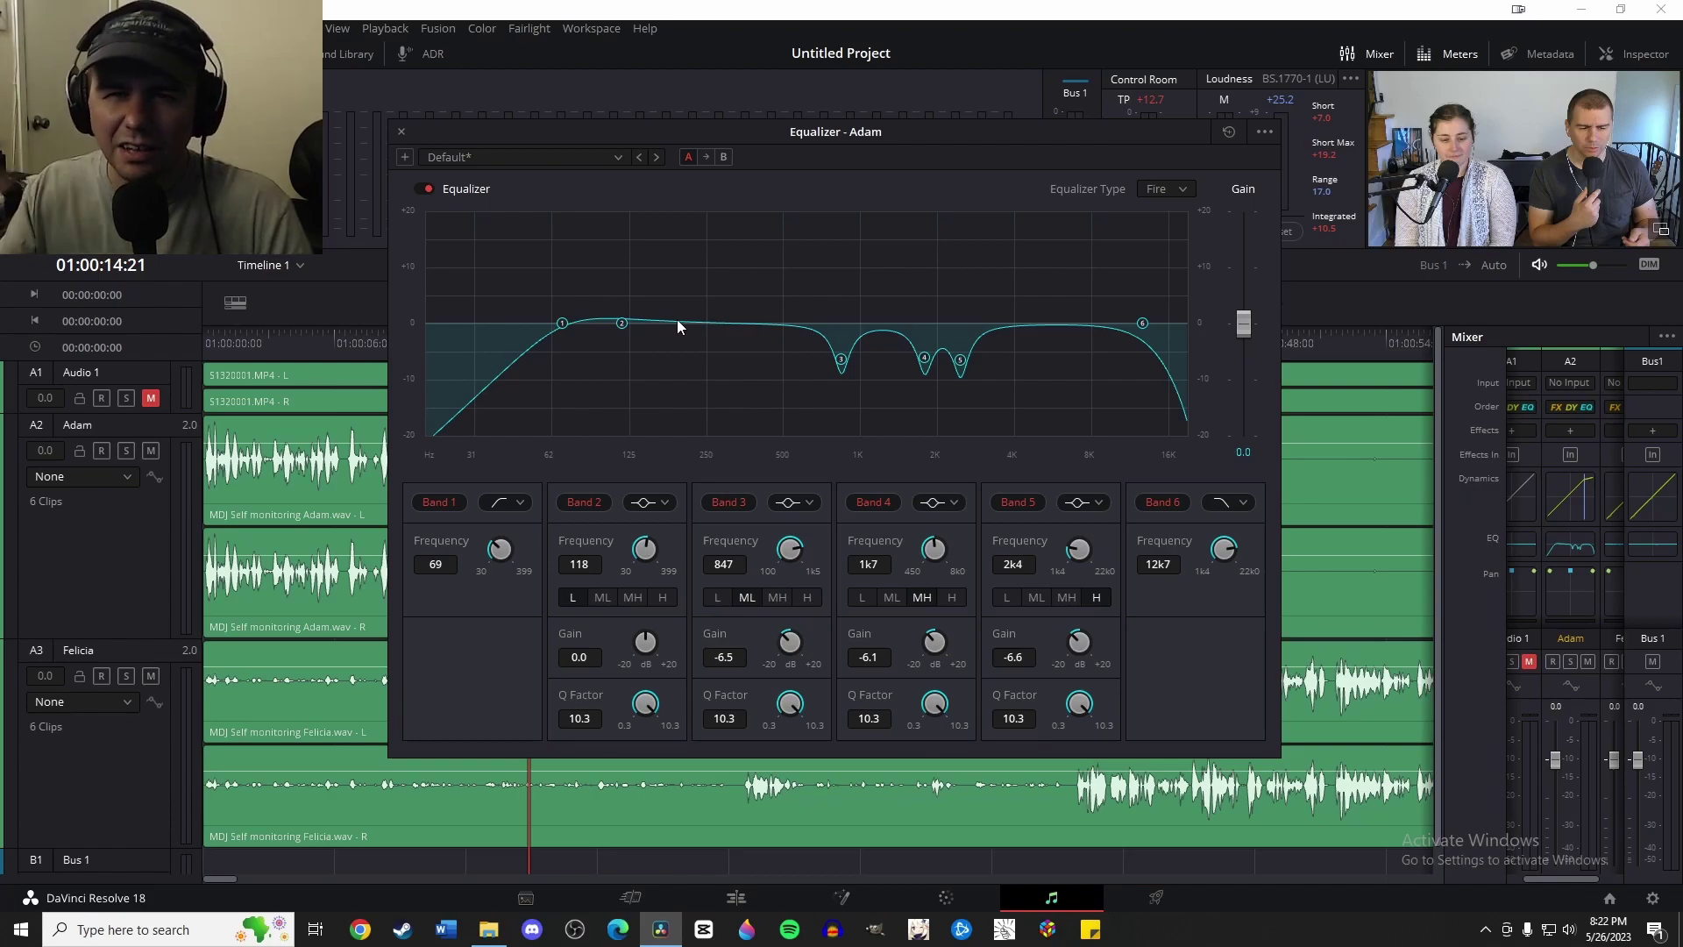
Step: Add a Restoration De-Esser at 7k frequency and amount 50 to Adam's A2 track
{"action": "key", "text": "Escape"}
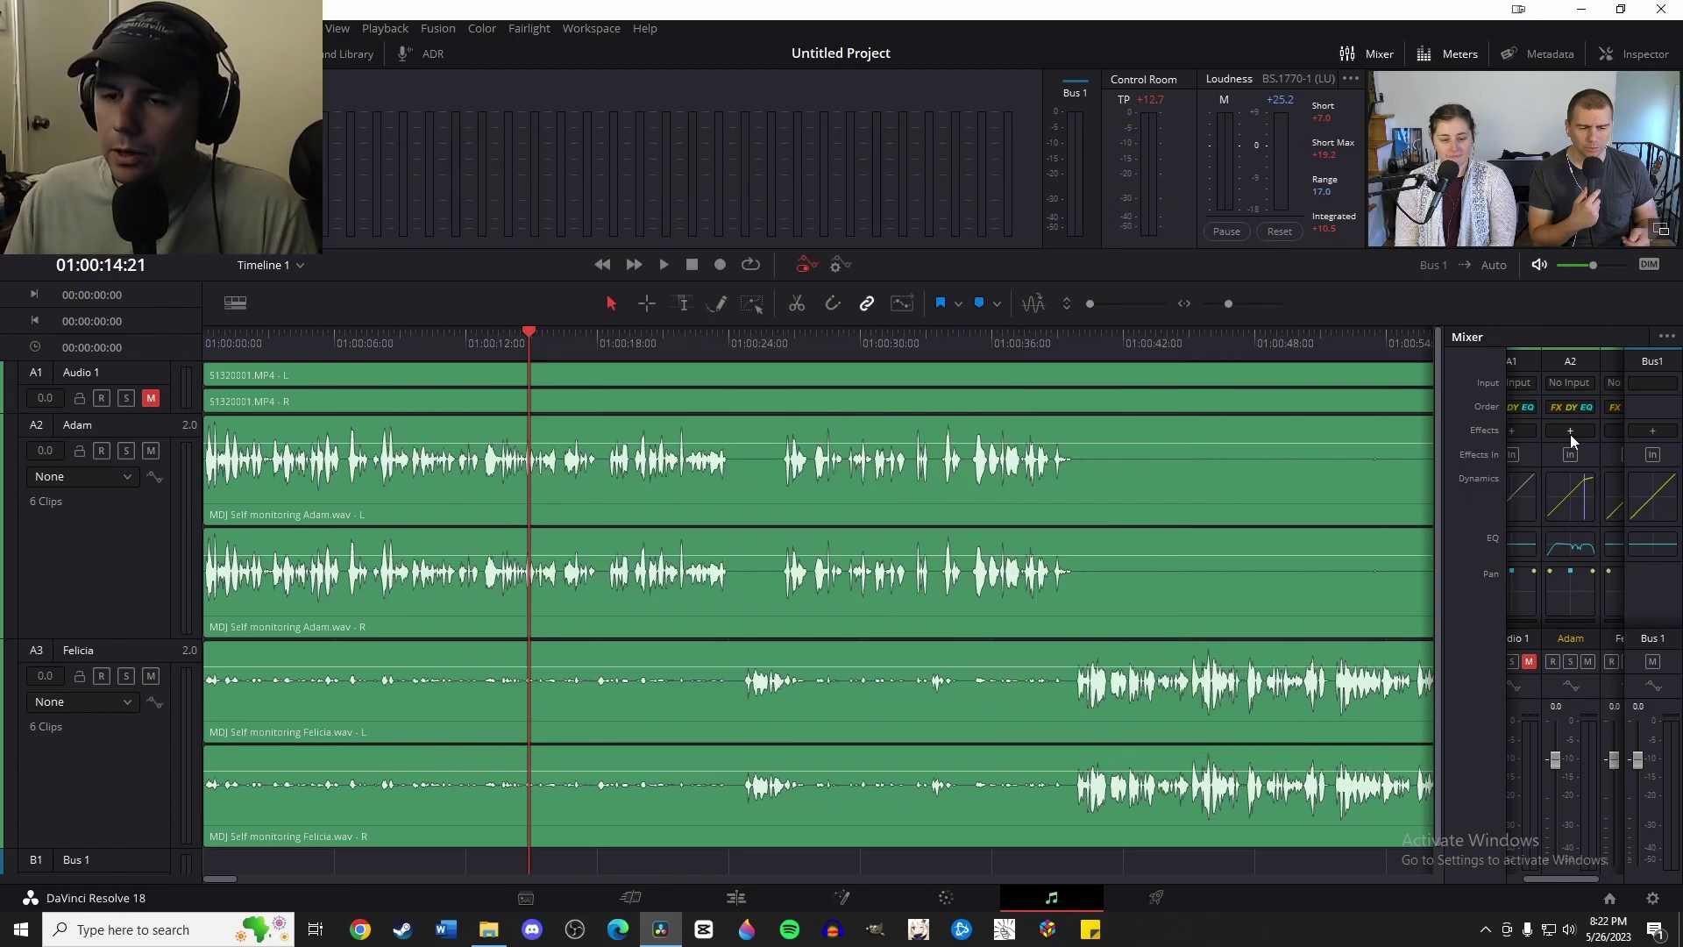
{"action": "left_click", "coordinate": [1568, 432]}
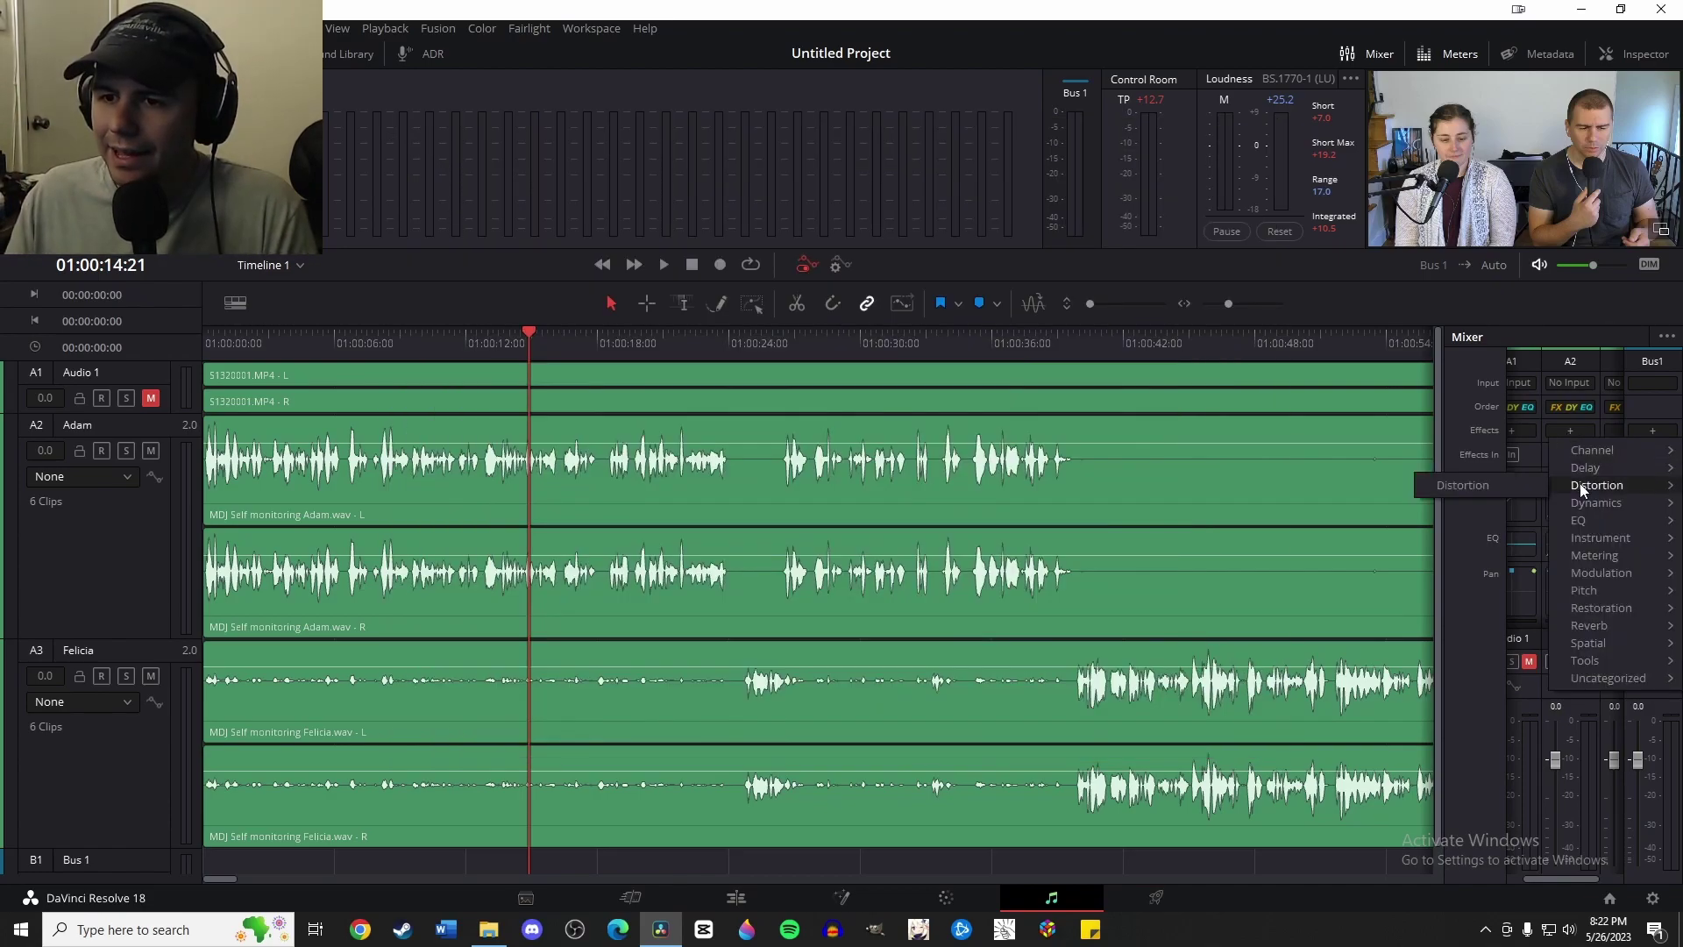
{"action": "mouse_move", "coordinate": [1588, 502]}
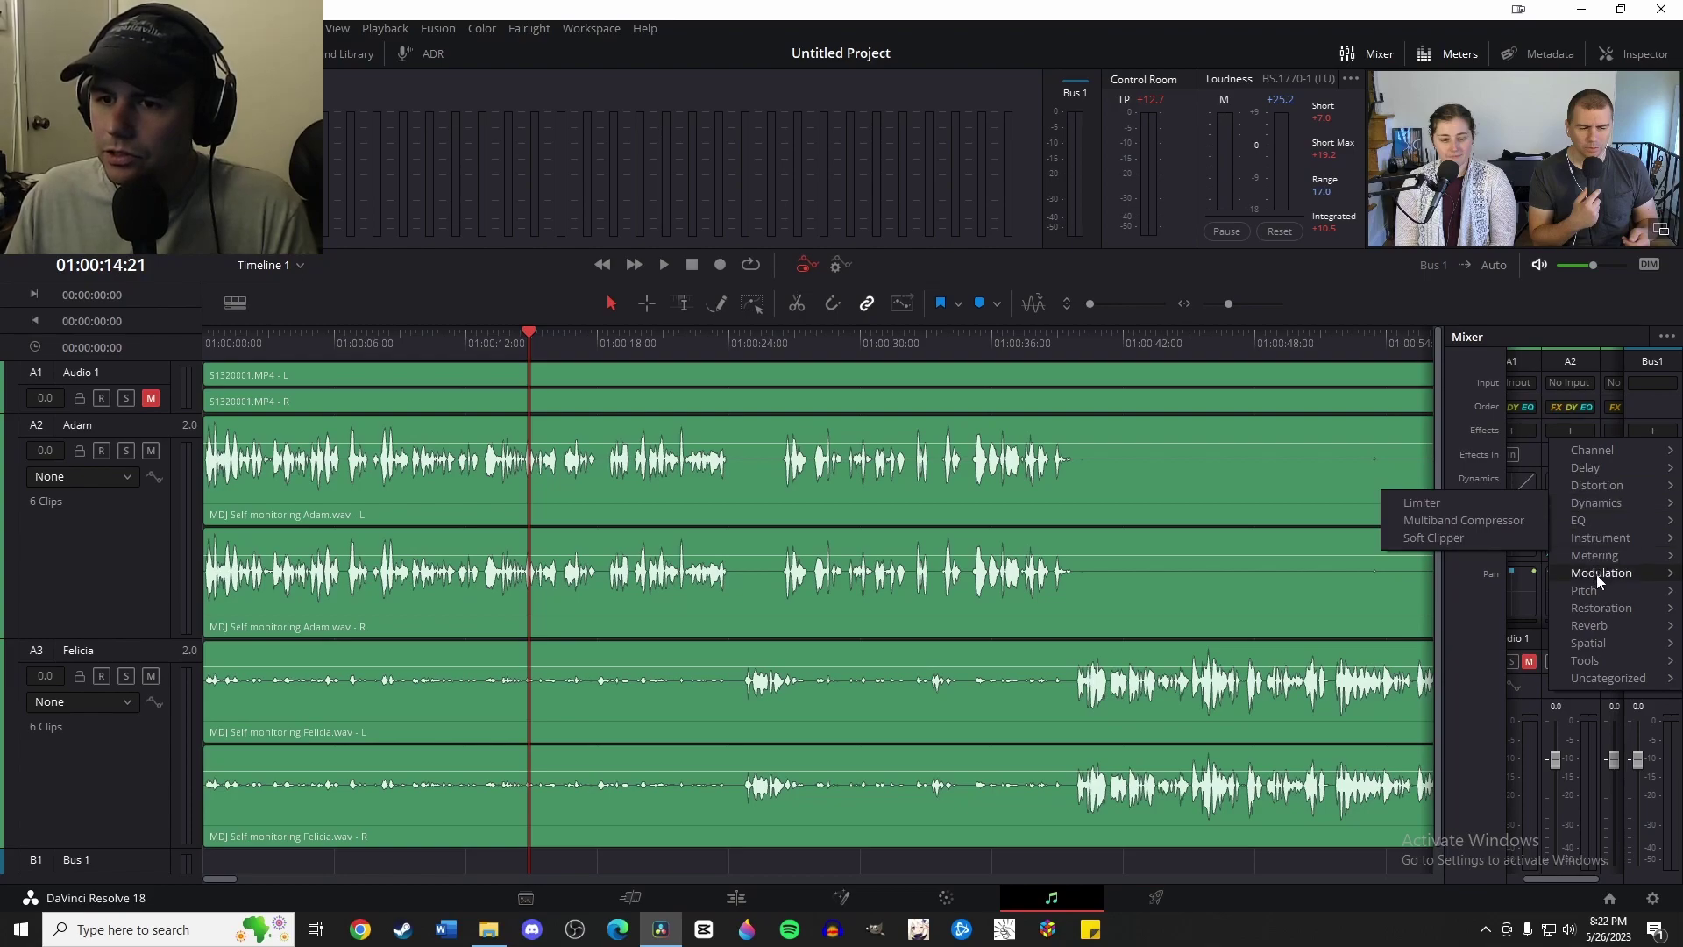
{"action": "mouse_move", "coordinate": [1601, 614]}
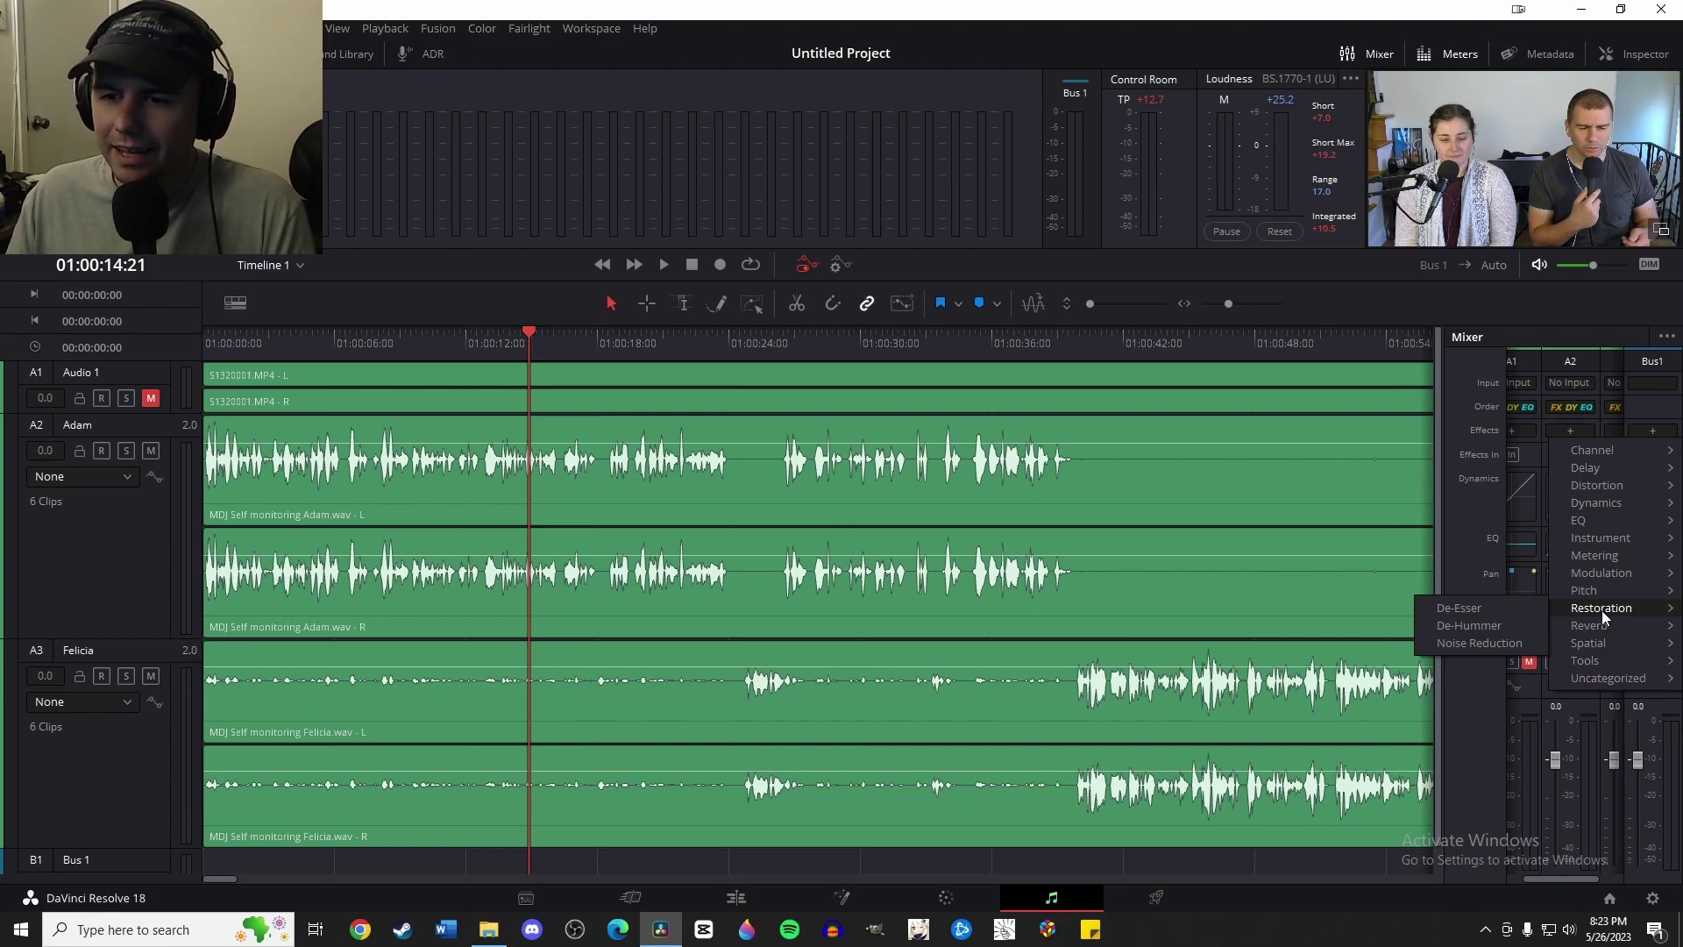
{"action": "left_click", "coordinate": [1460, 608]}
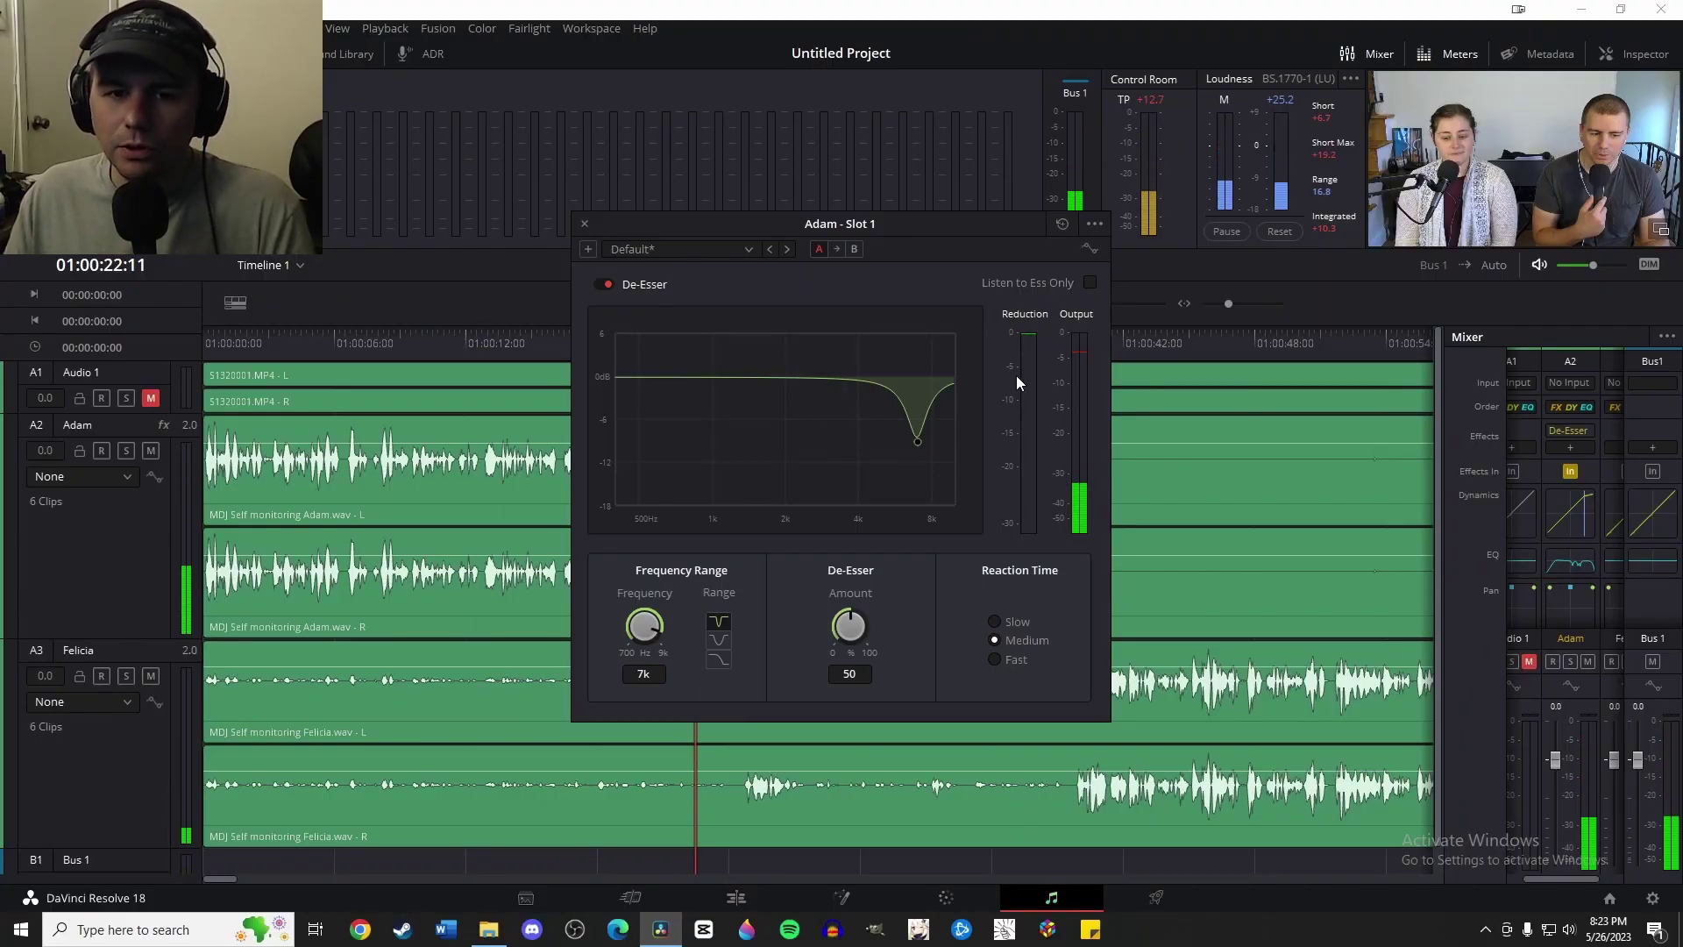
{"action": "left_click", "coordinate": [585, 223]}
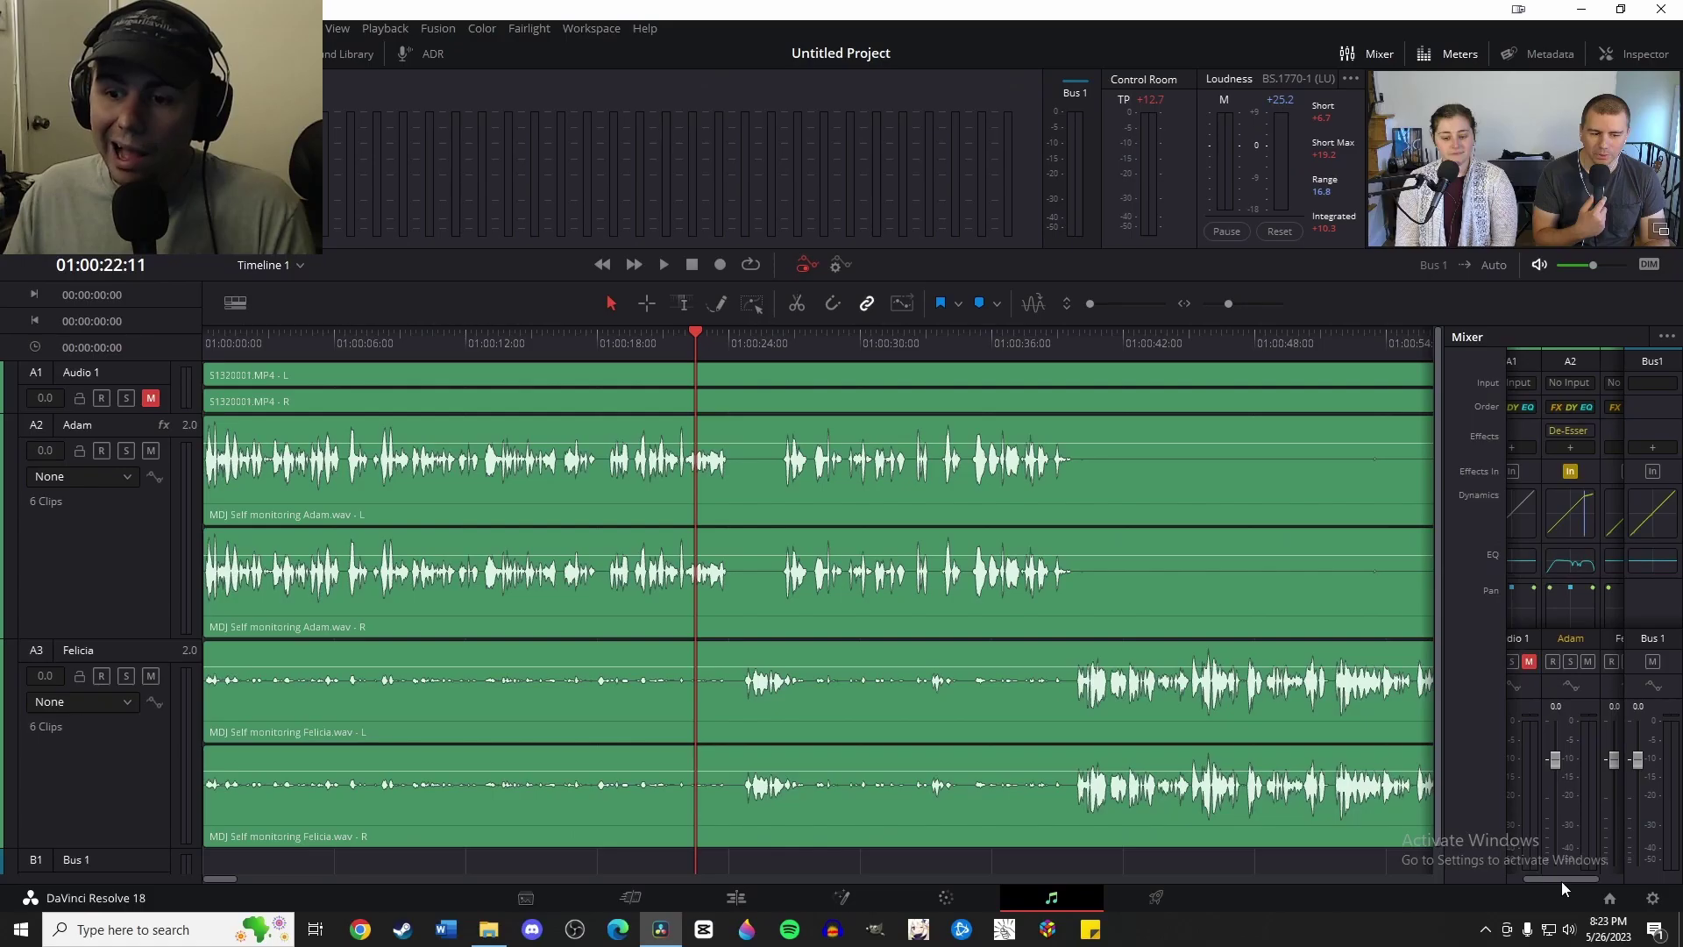
Step: Add a Dynamics Limiter to Bus 1 with its ceiling set to -3 dBTP
{"action": "left_click_drag", "start_coordinate": [1560, 881], "coordinate": [1586, 873]}
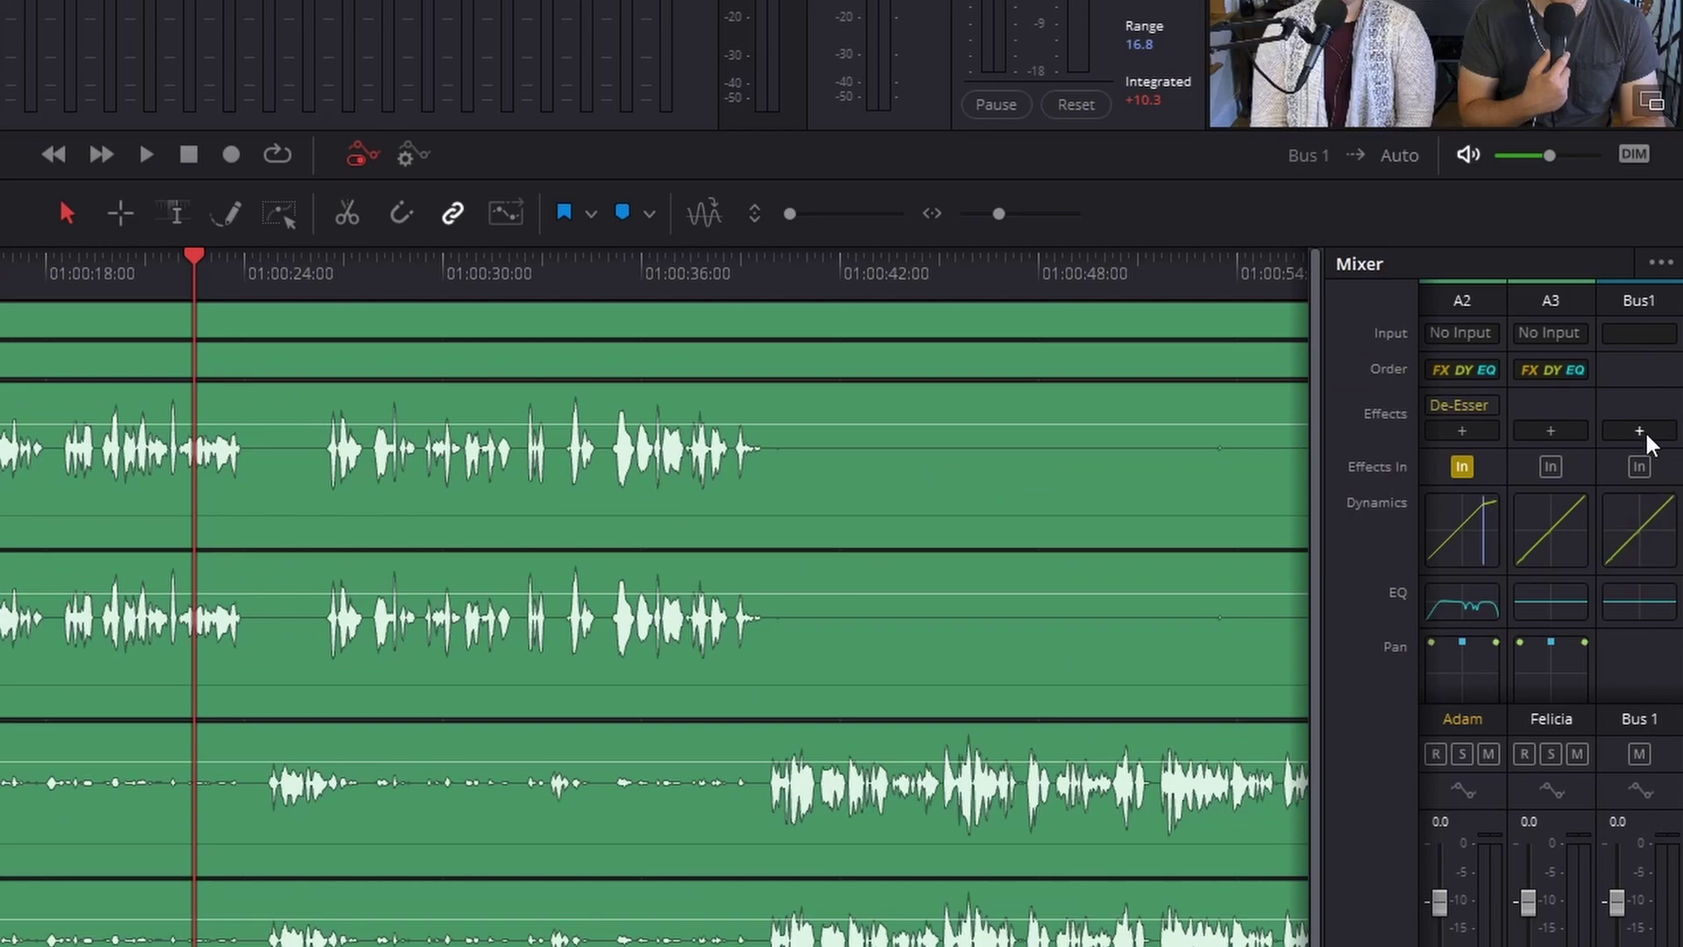
{"action": "left_click", "coordinate": [1640, 431]}
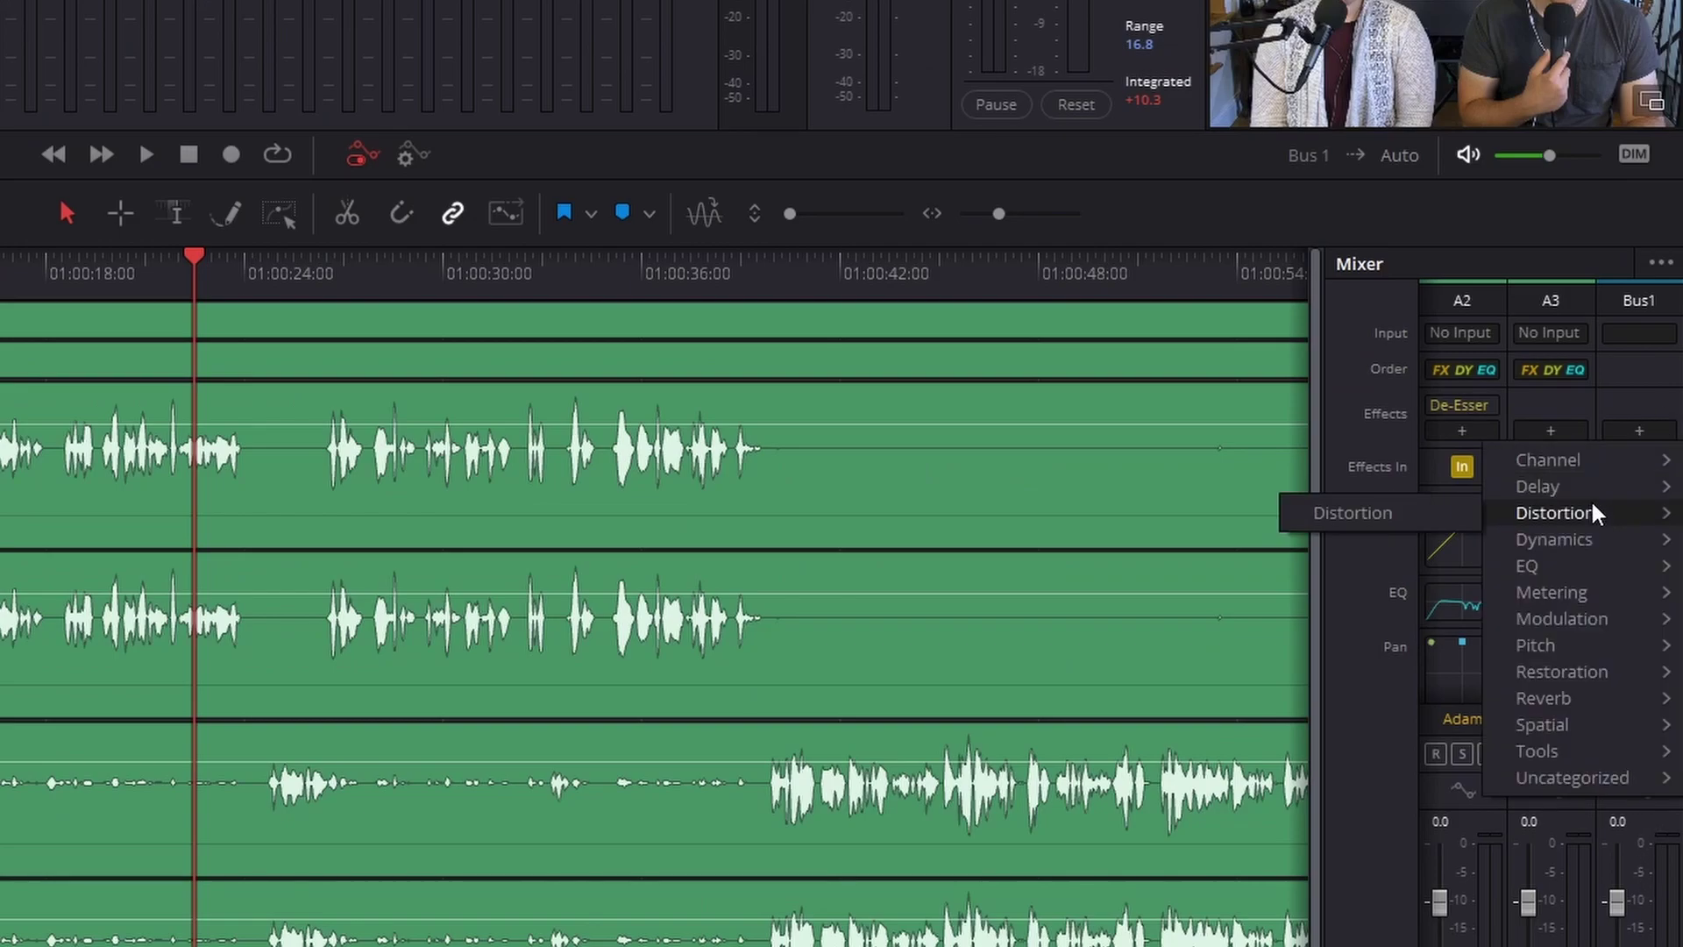
{"action": "mouse_move", "coordinate": [1585, 539]}
{"action": "left_click", "coordinate": [1407, 536]}
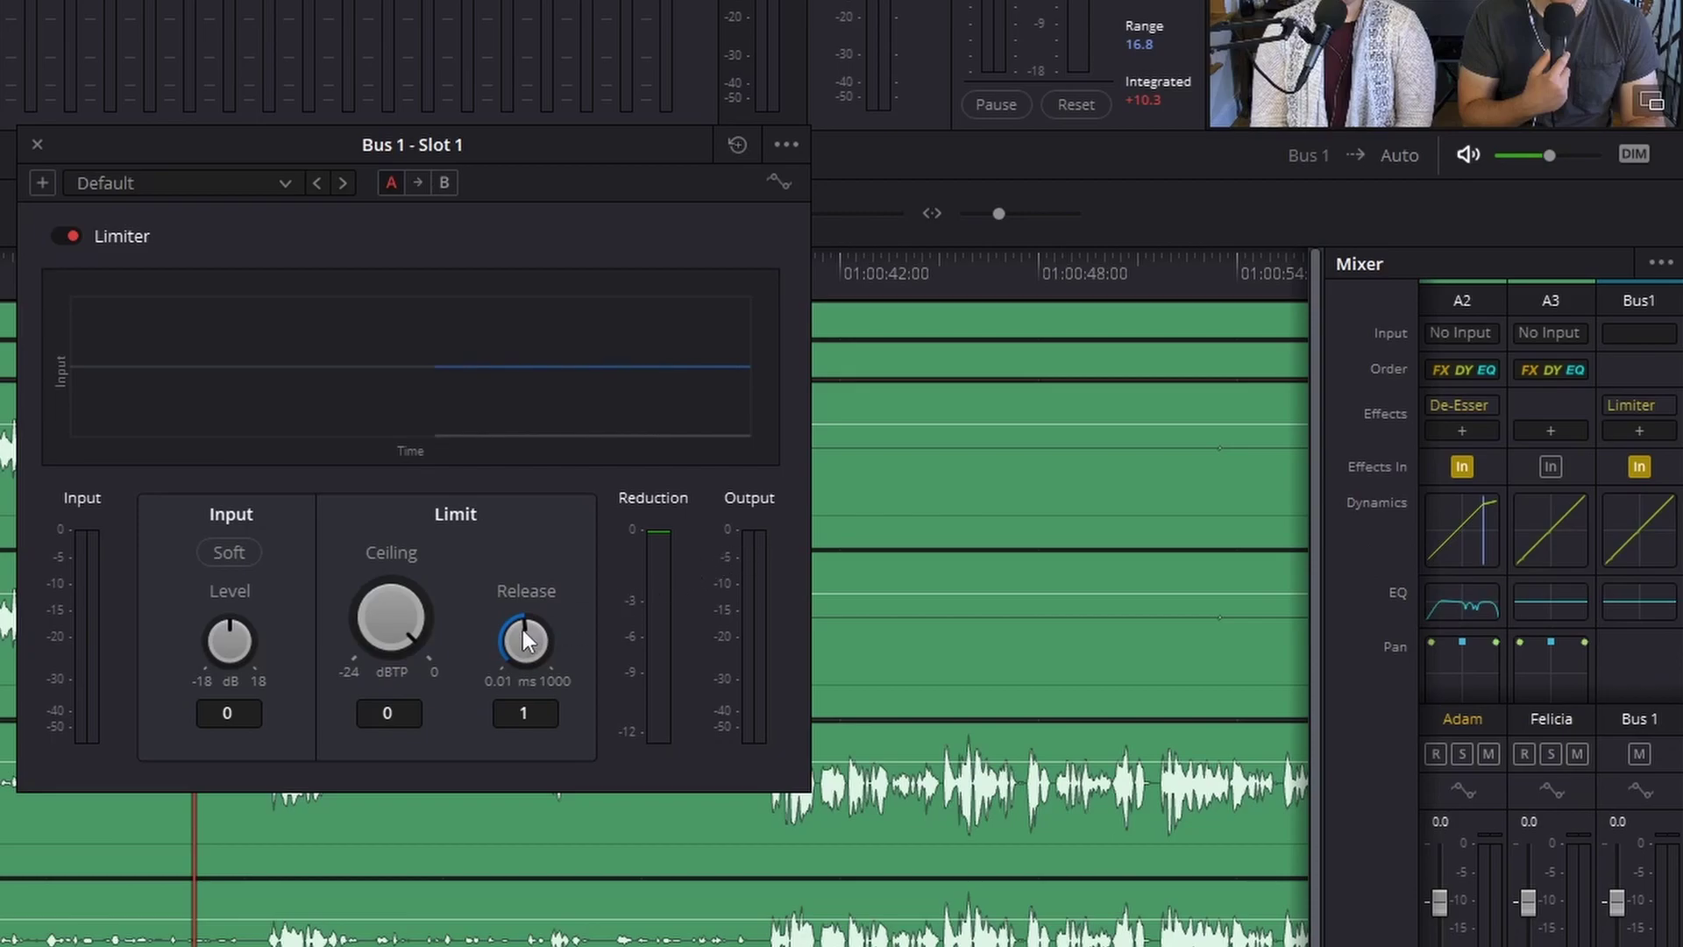
{"action": "left_click_drag", "start_coordinate": [397, 635], "coordinate": [356, 622]}
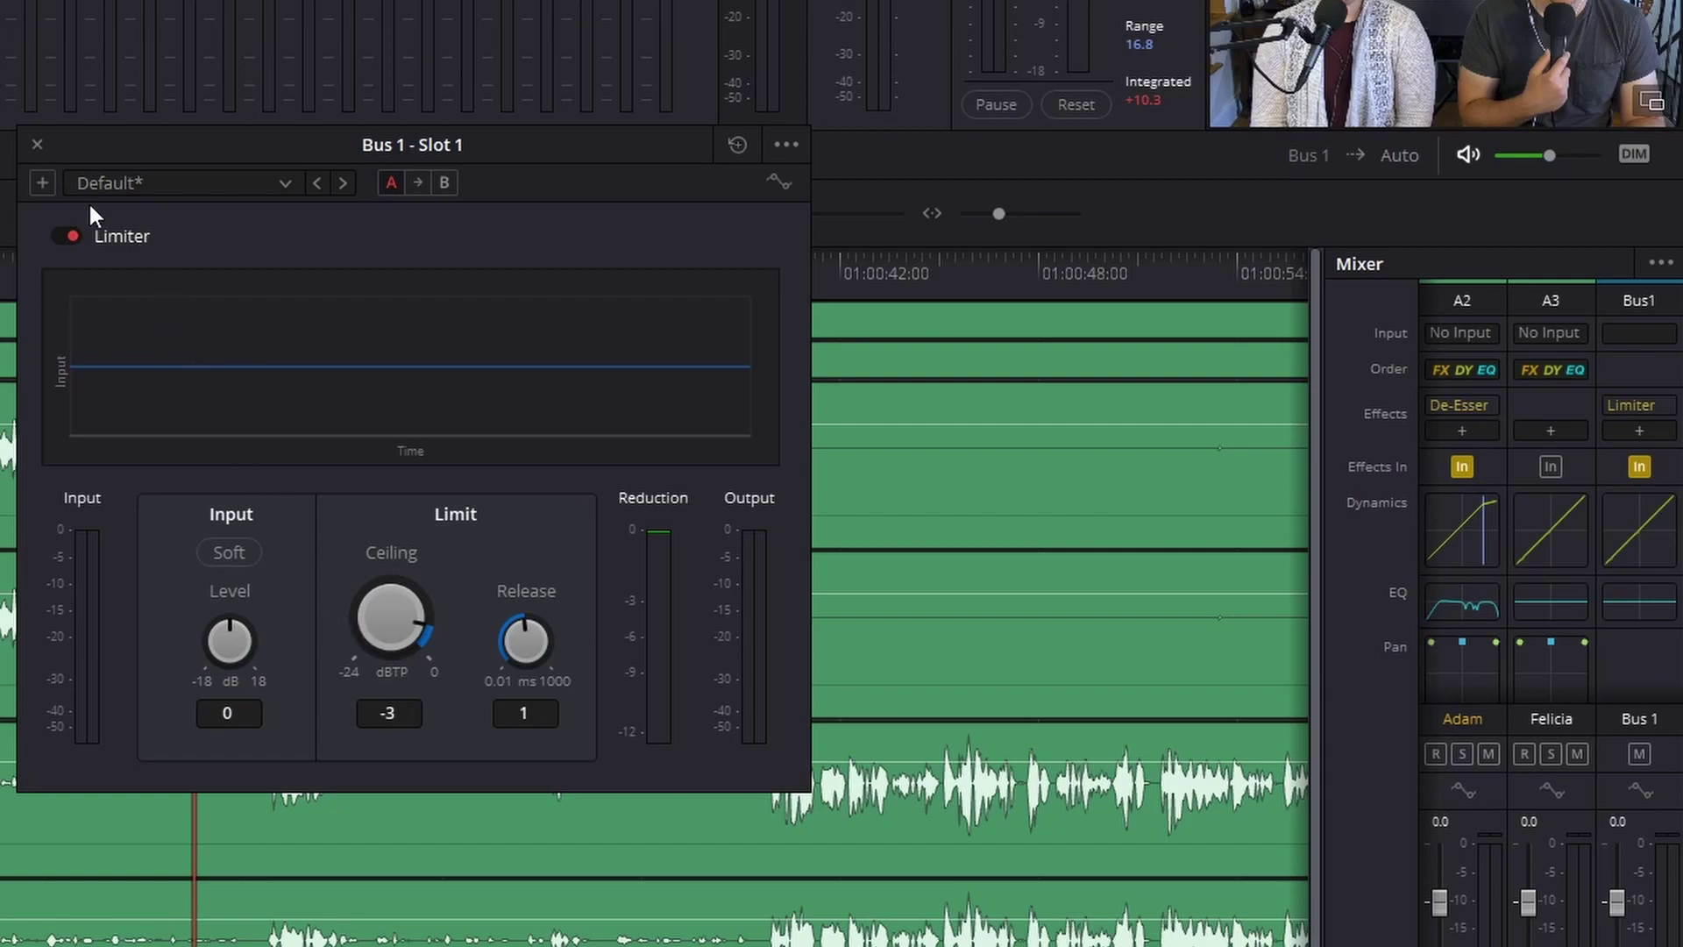
{"action": "left_click", "coordinate": [36, 144]}
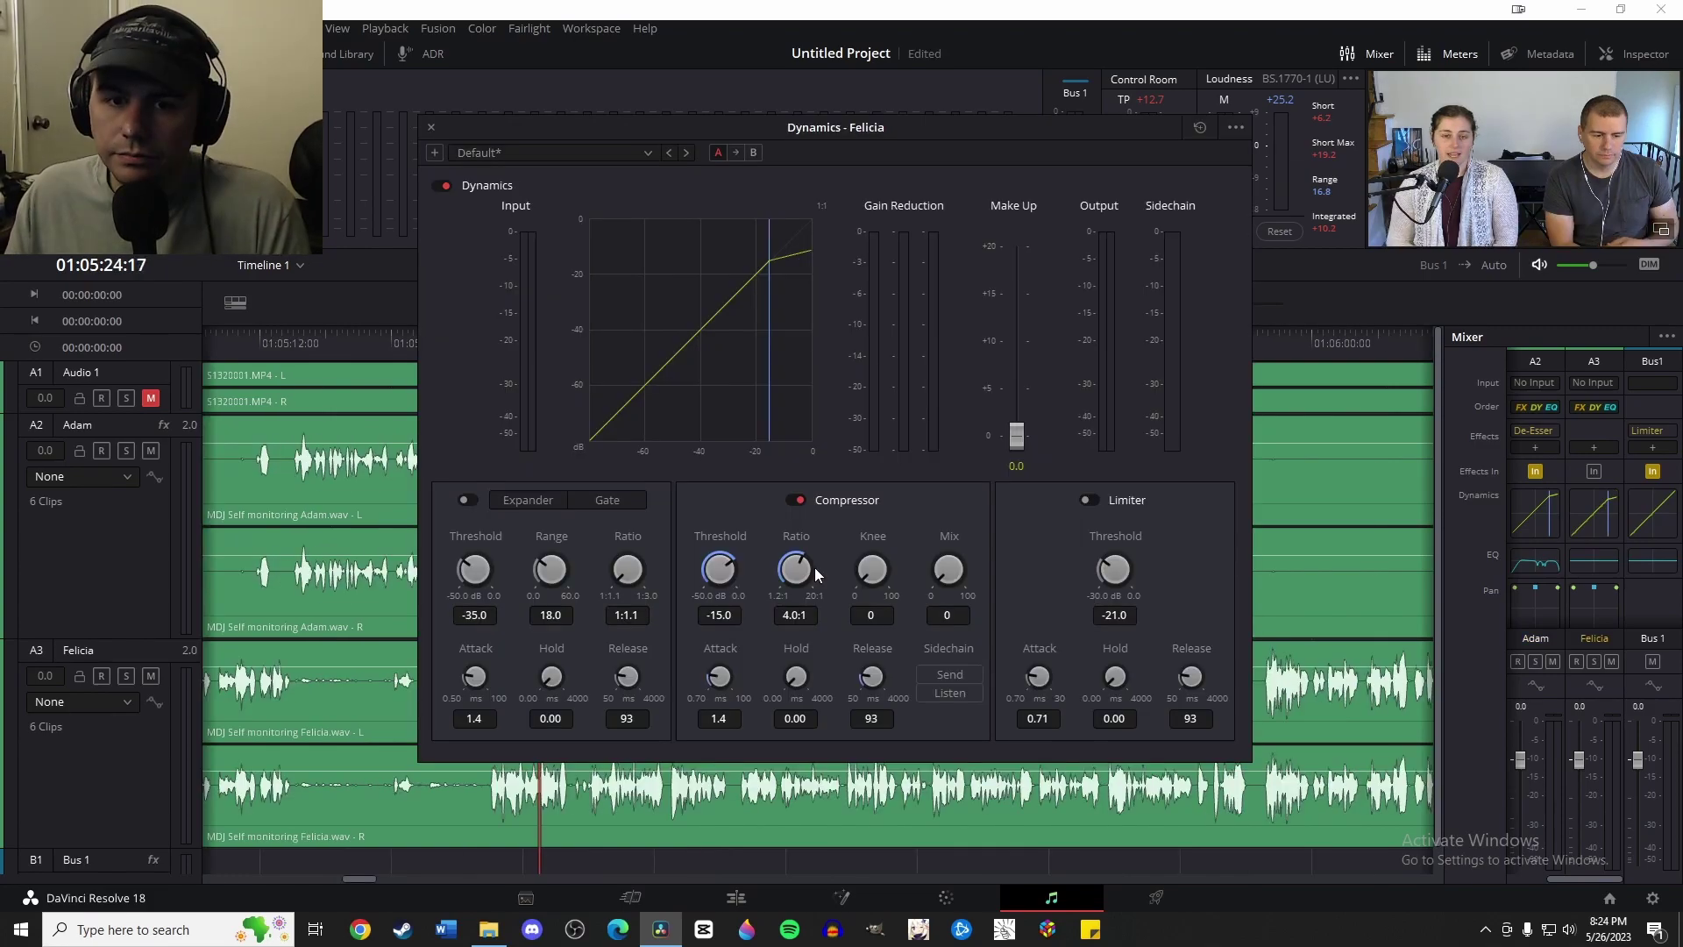
Step: Raise Felicia's make-up gain to 4.7, make EQ bands 2 and 5 bells, and cut Band 5
{"action": "left_click_drag", "start_coordinate": [1016, 436], "coordinate": [1011, 391]}
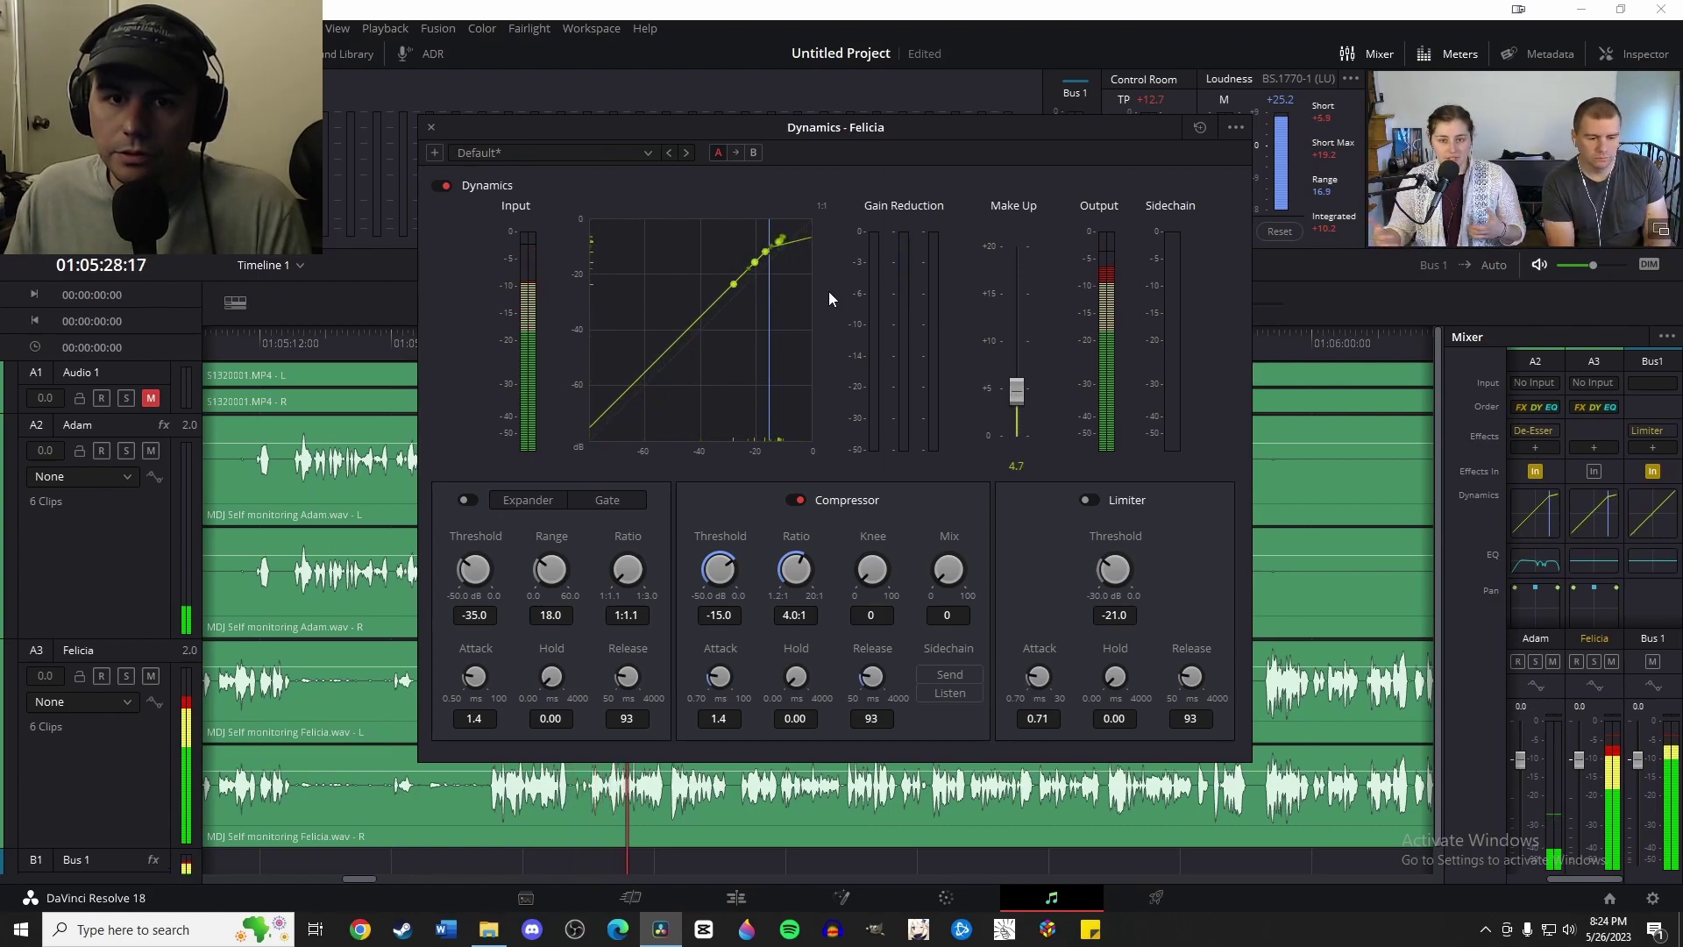
{"action": "left_click", "coordinate": [432, 127]}
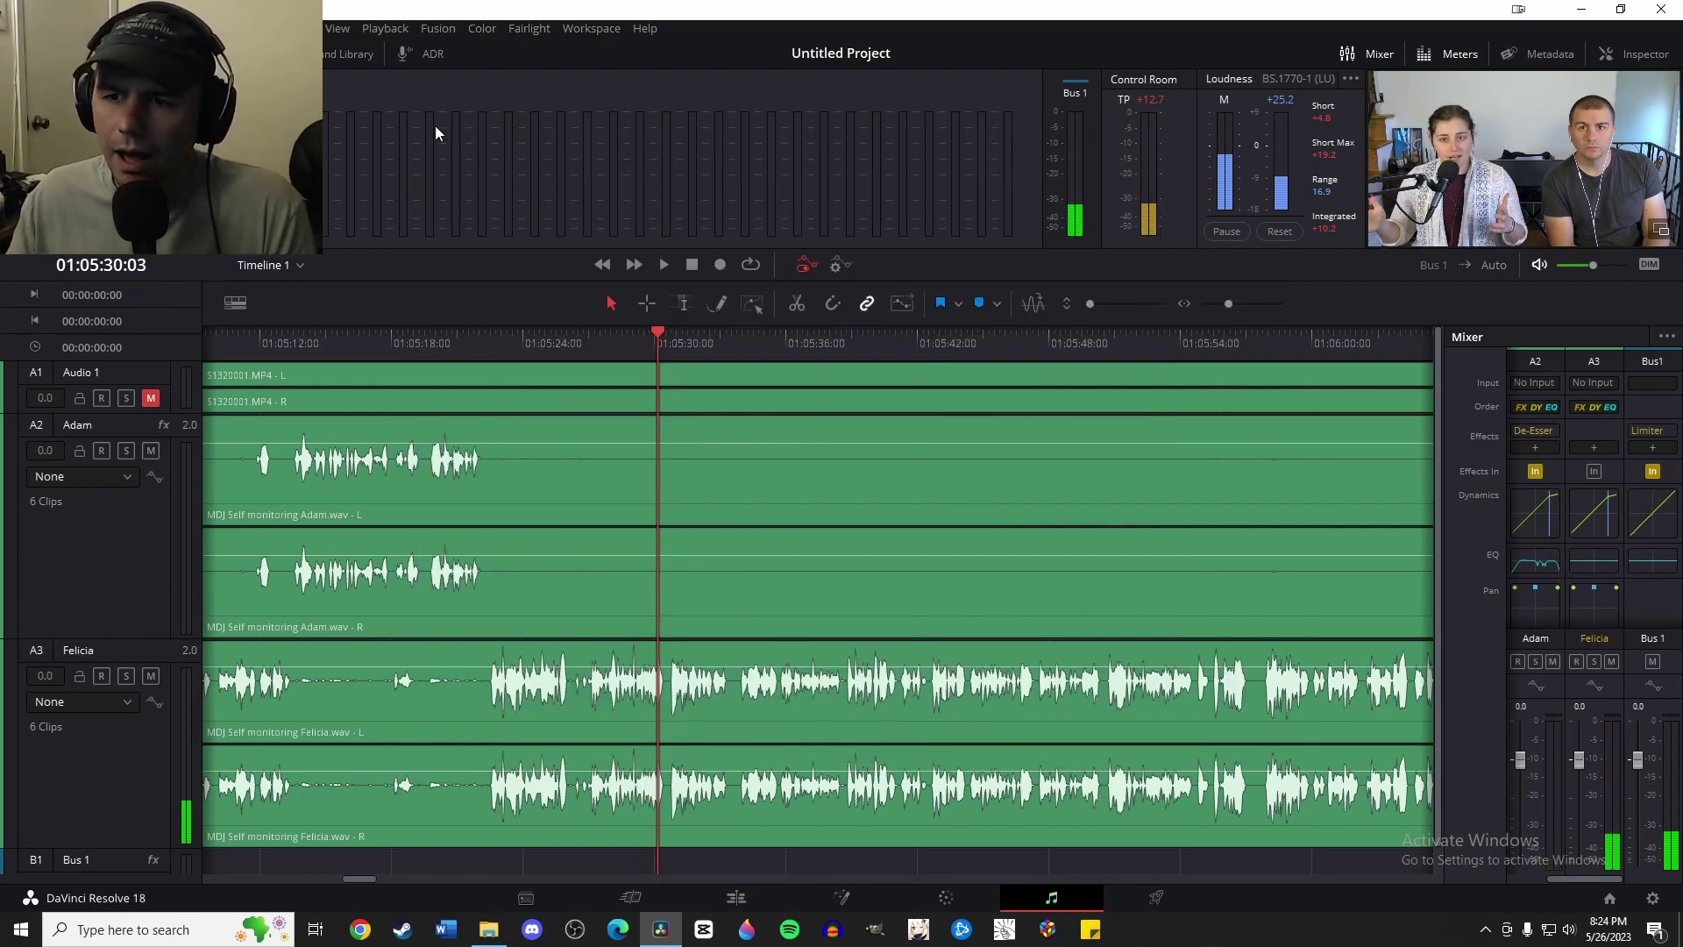
{"action": "left_click", "coordinate": [1582, 561]}
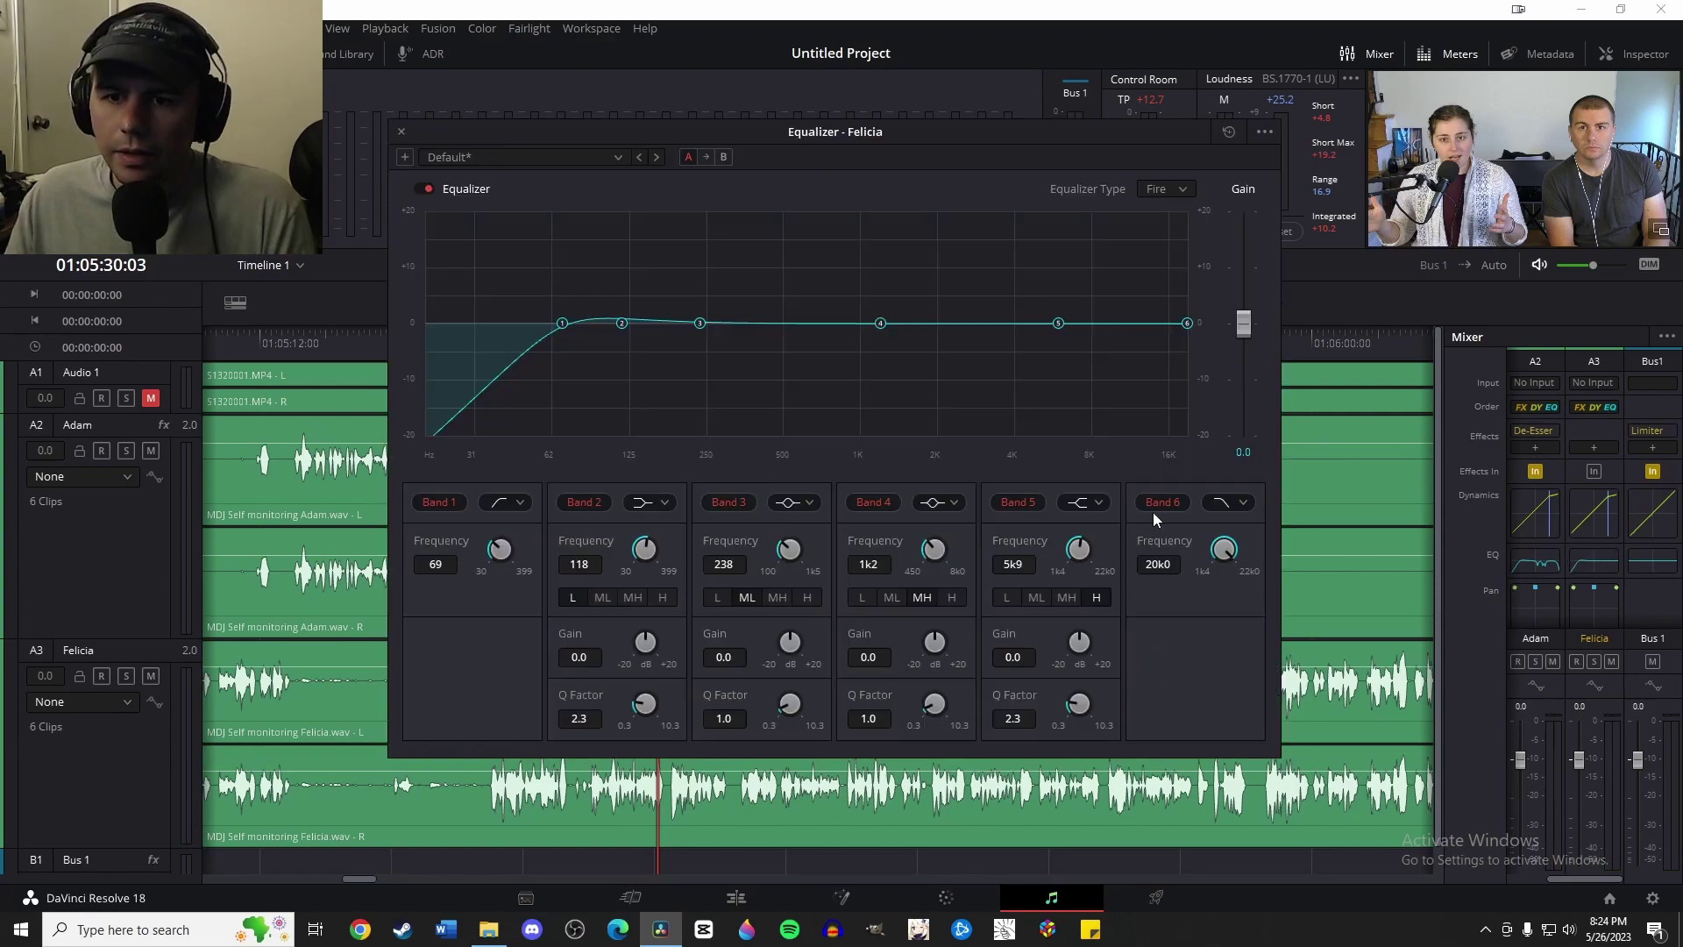
{"action": "left_click", "coordinate": [1095, 503]}
{"action": "left_click", "coordinate": [1096, 540]}
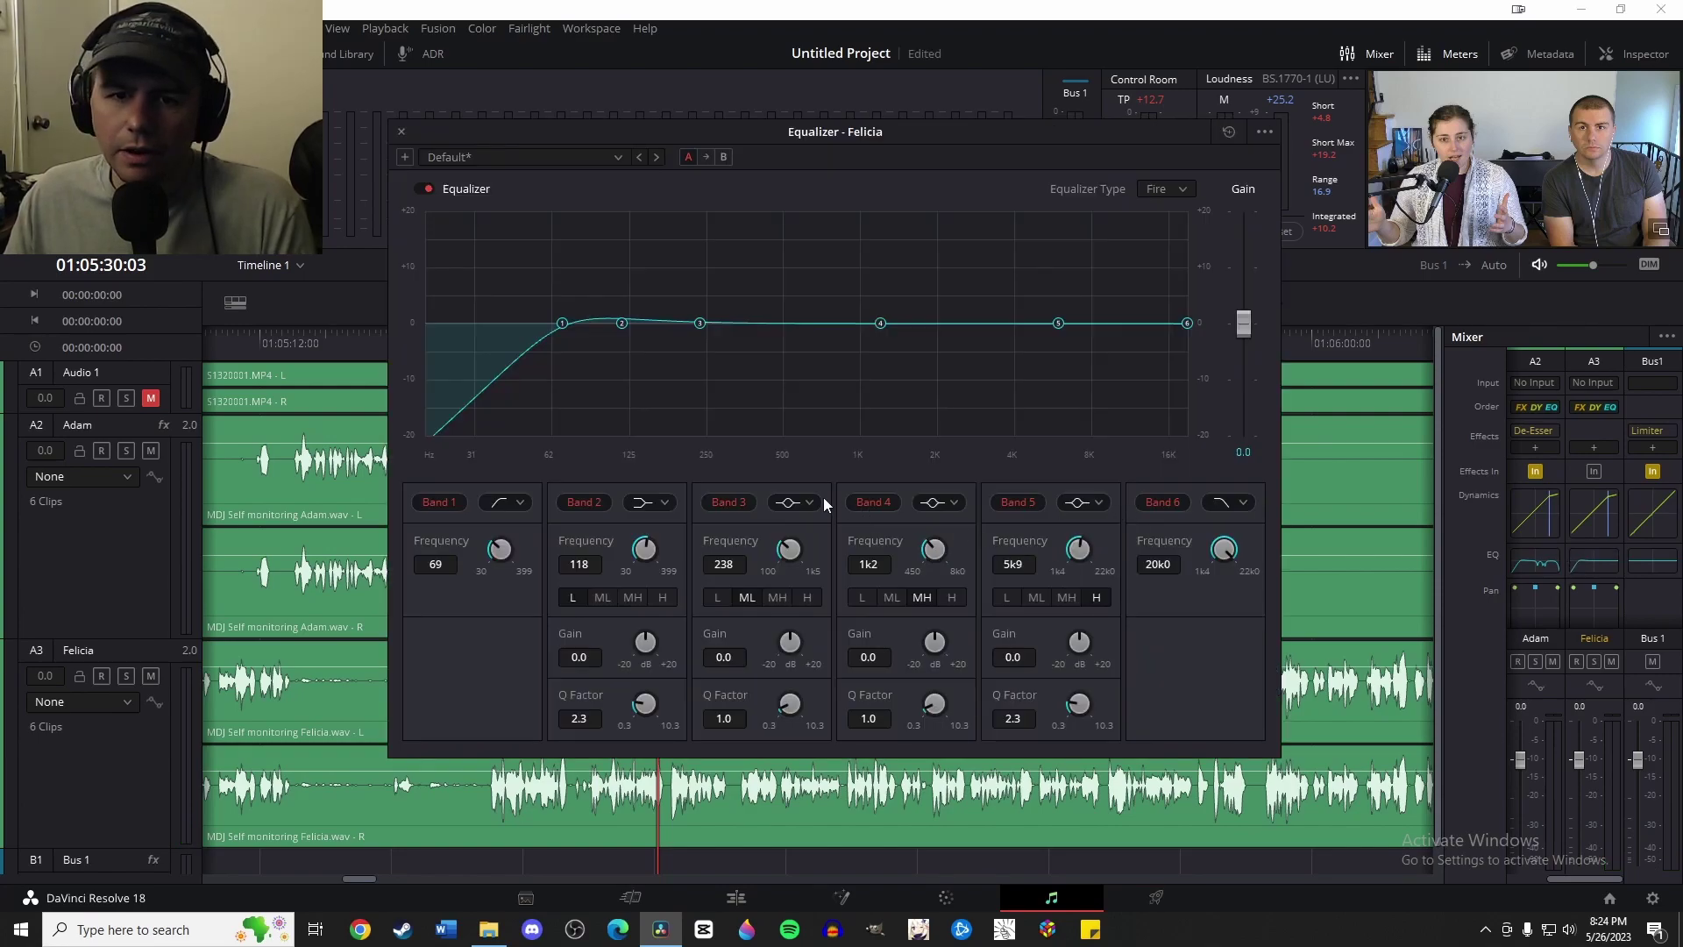
{"action": "left_click", "coordinate": [666, 503]}
{"action": "left_click", "coordinate": [659, 548]}
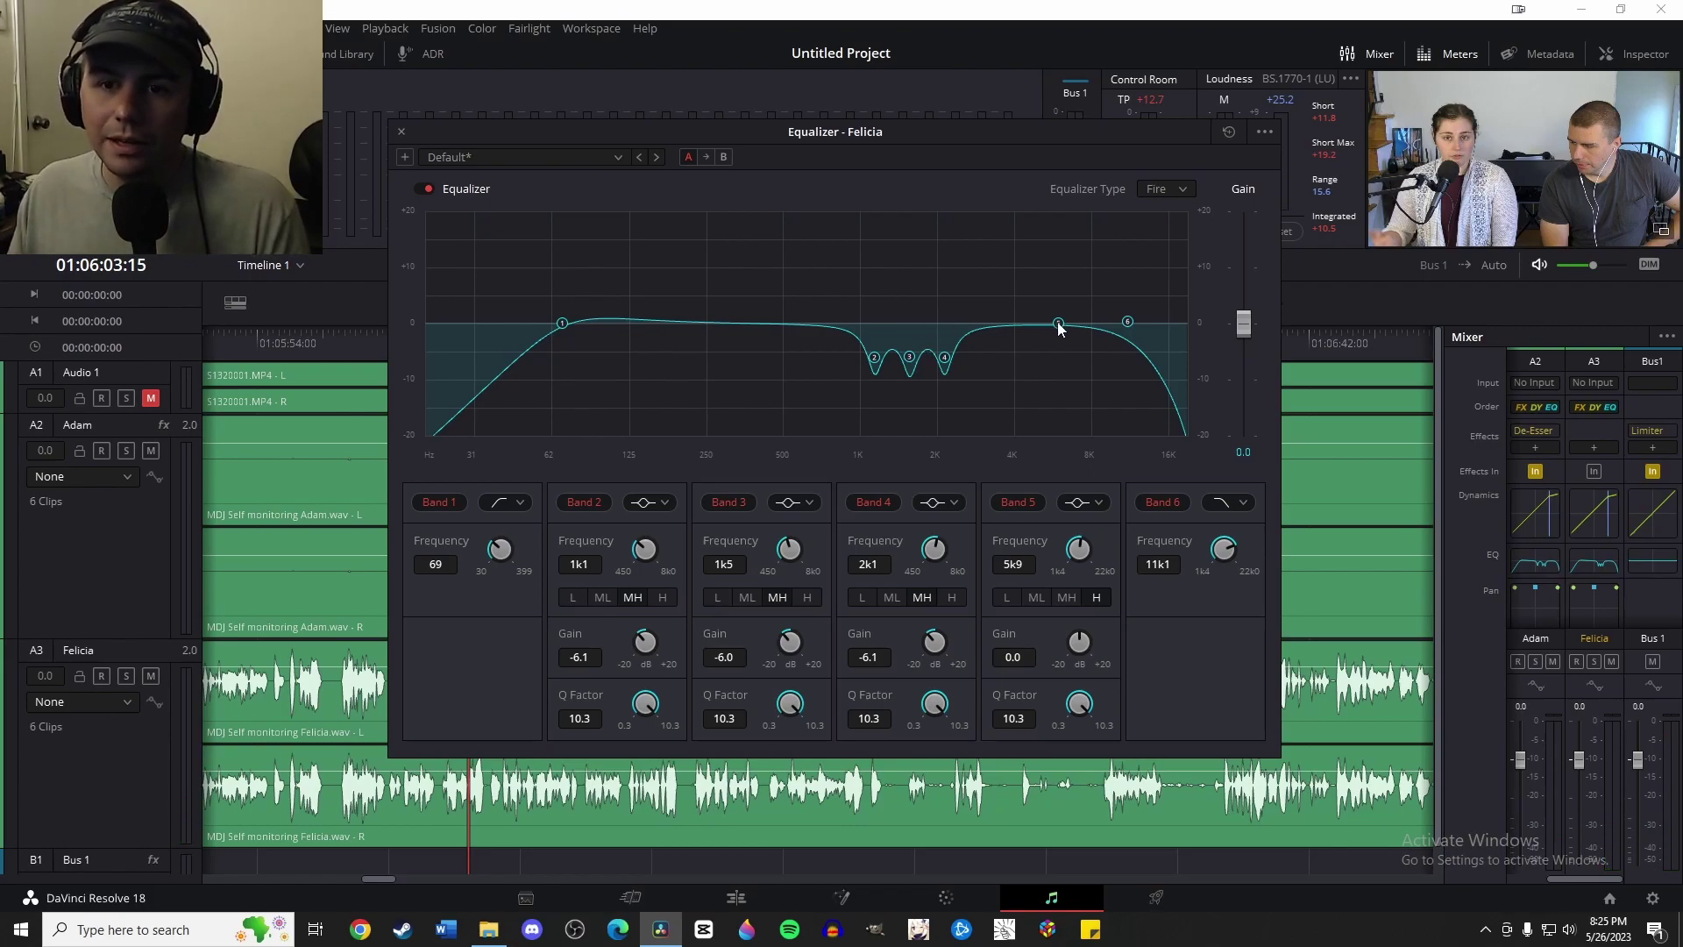
{"action": "mouse_move", "coordinate": [922, 311]}
{"action": "left_mouse_down"}
{"action": "mouse_move", "coordinate": [917, 372]}
{"action": "mouse_move", "coordinate": [918, 342]}
{"action": "left_mouse_up"}
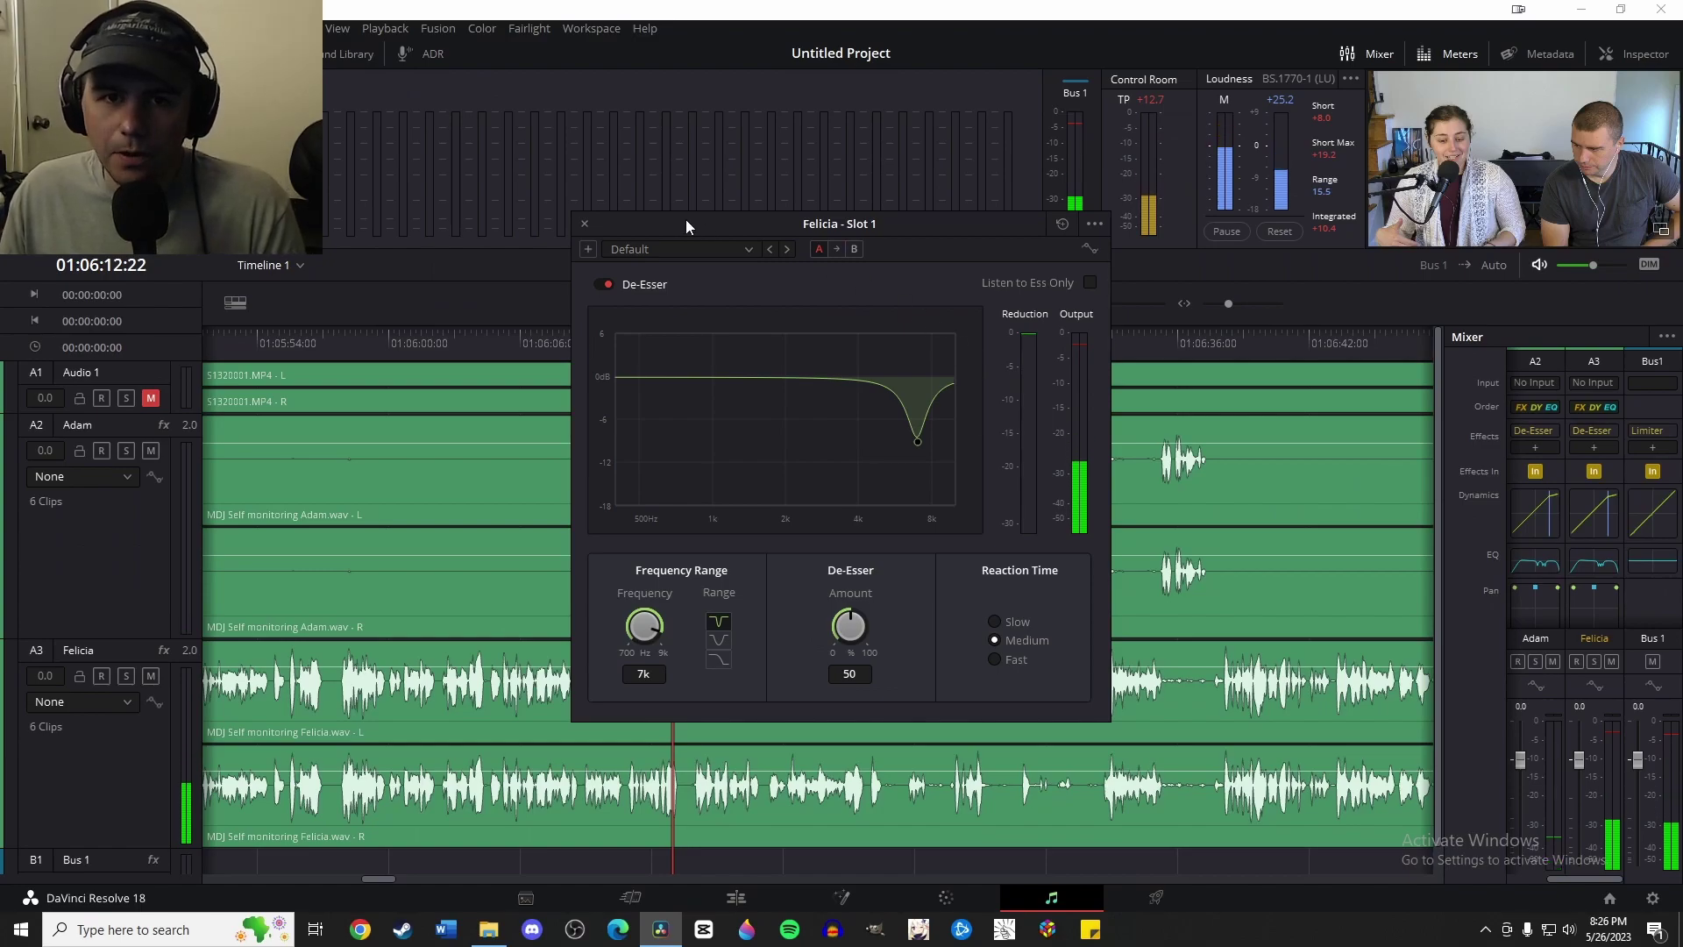
Step: Move Felicia's De-Esser window aside and close it
{"action": "left_click_drag", "start_coordinate": [686, 219], "coordinate": [608, 193]}
{"action": "left_click", "coordinate": [1494, 445]}
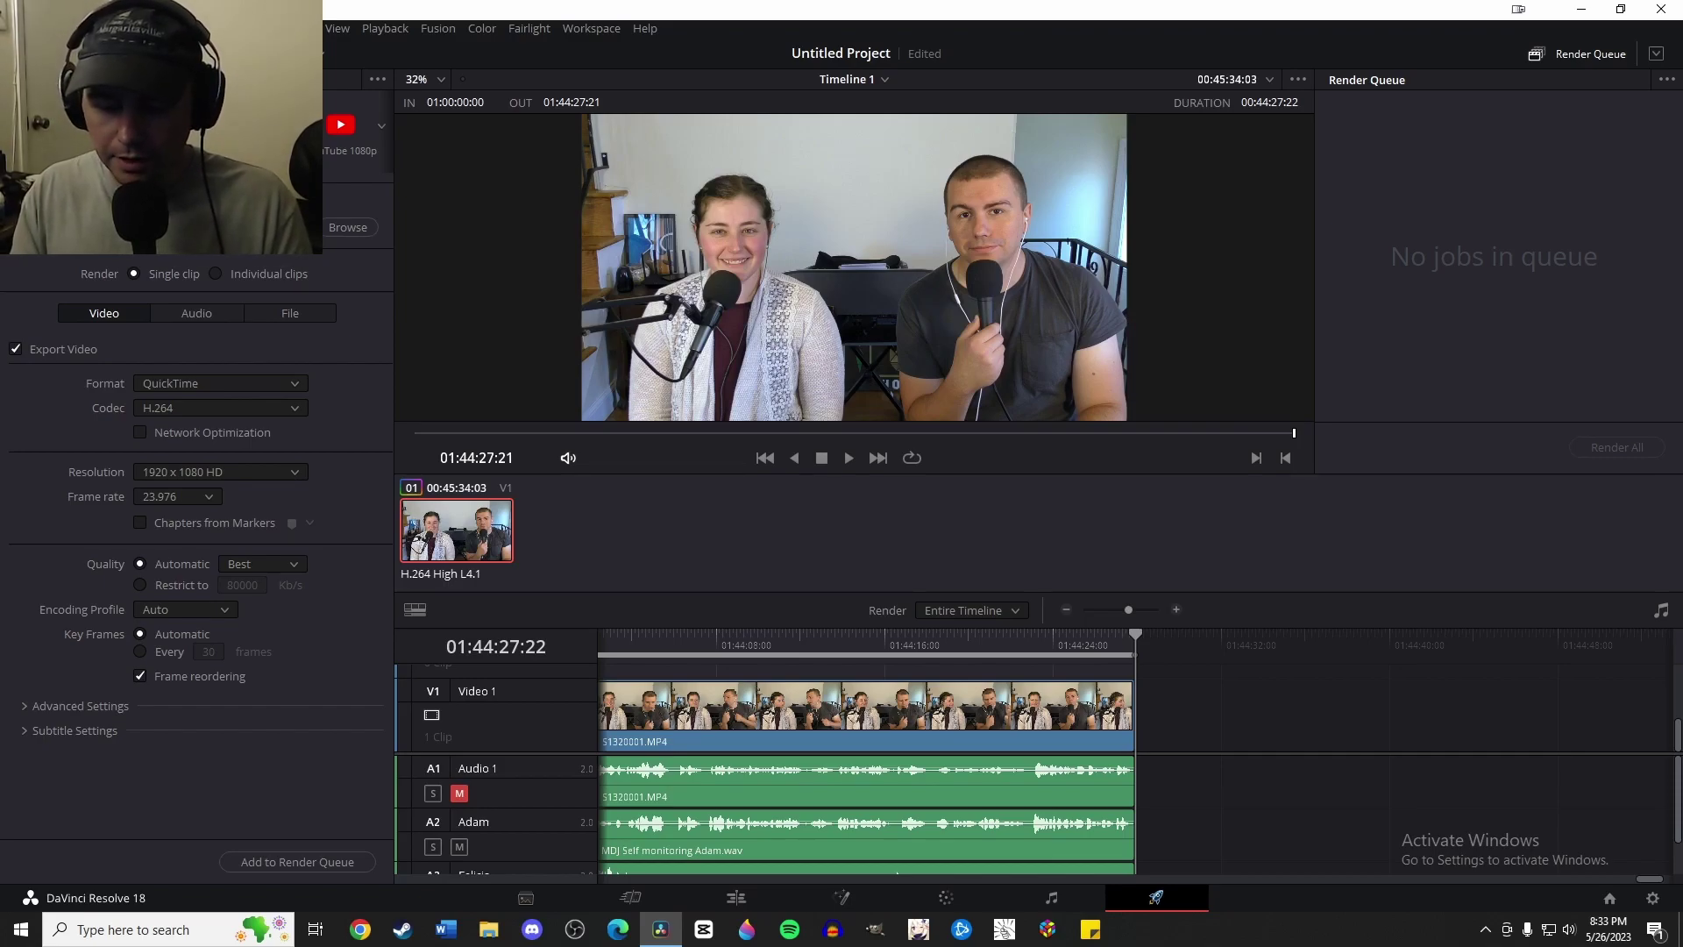
Step: Name the render output 'Self monitoring', disable video export, and open the audio format choices
{"action": "left_click", "coordinate": [349, 232]}
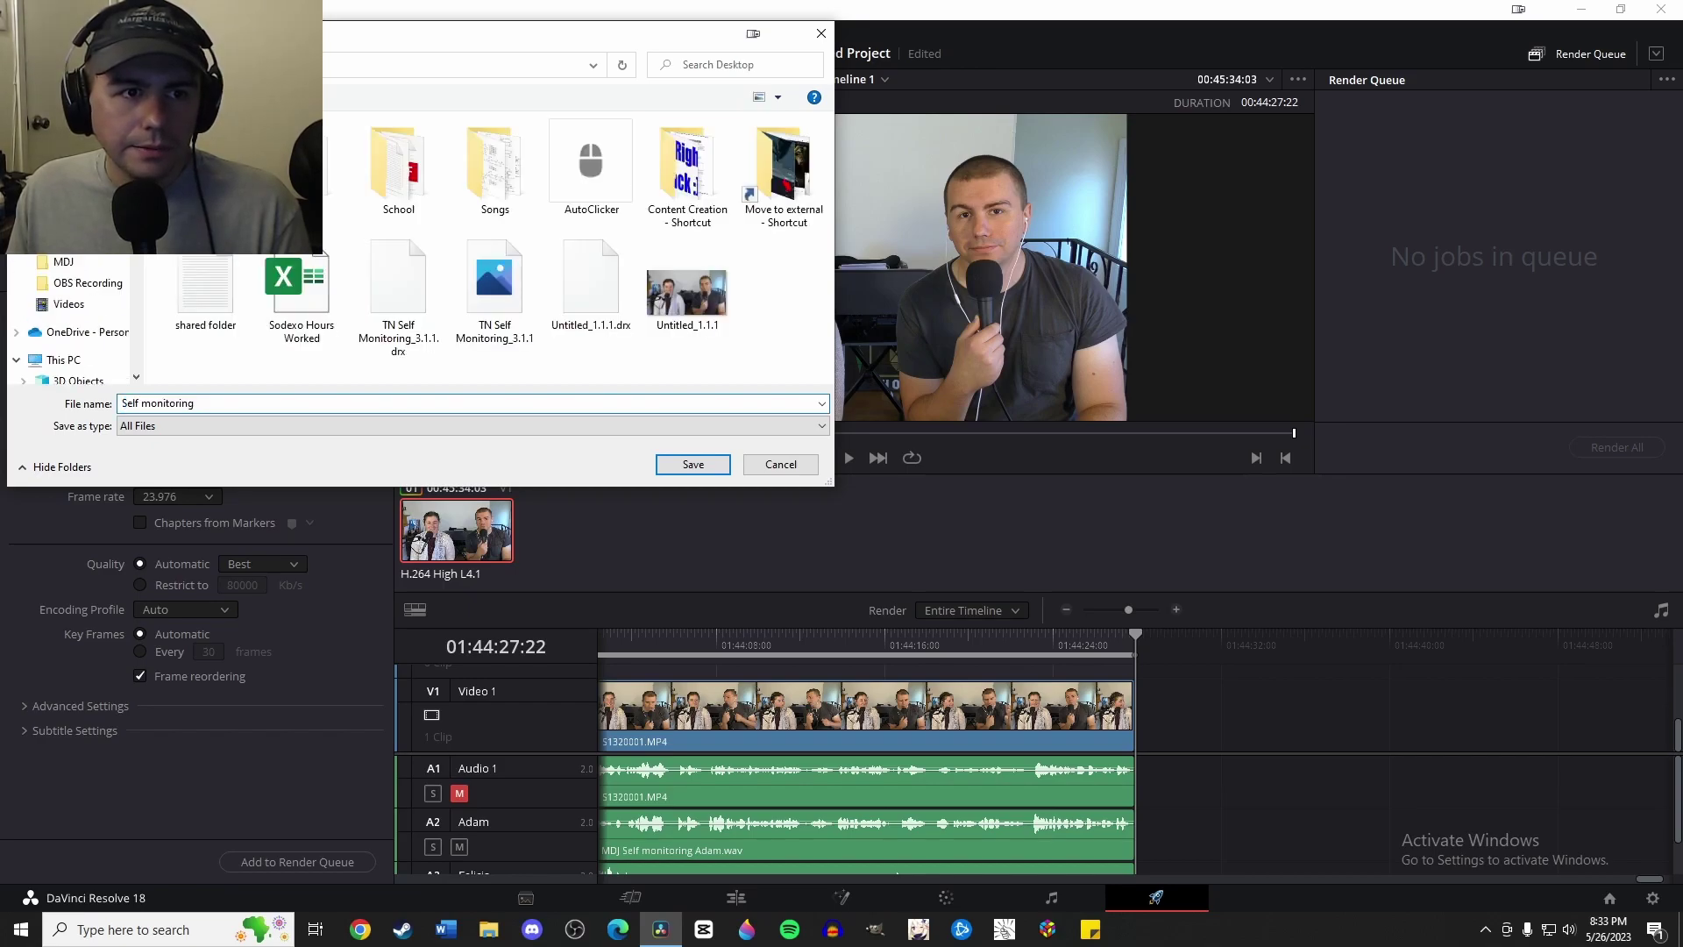
{"action": "key", "text": "Return"}
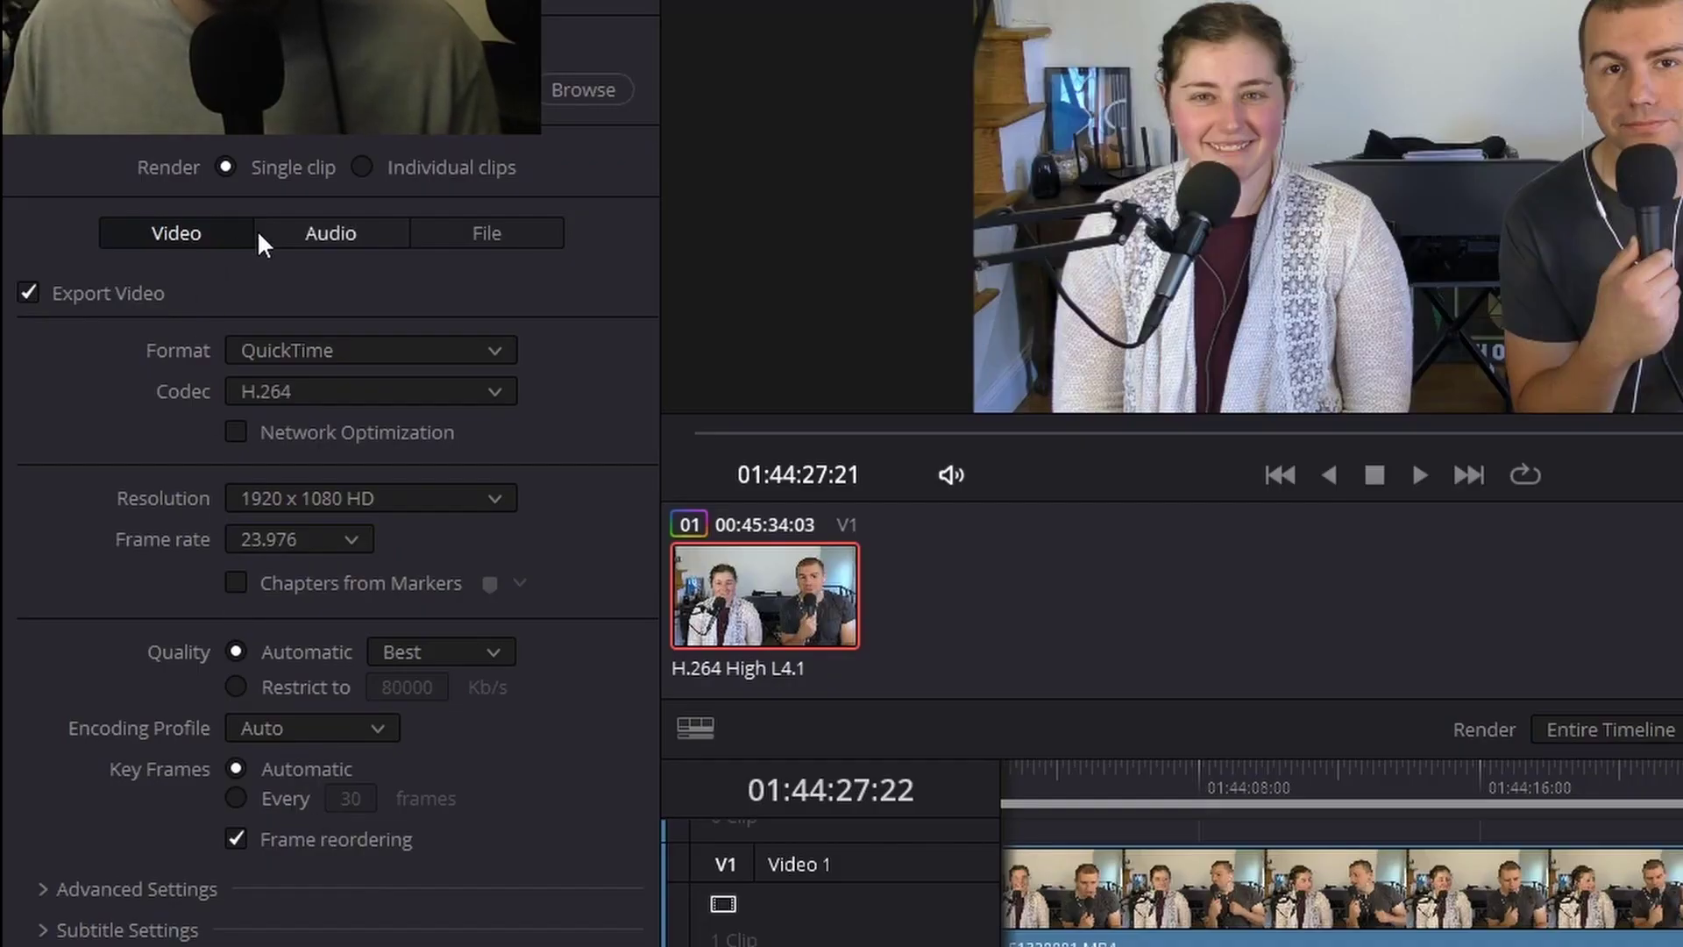
{"action": "left_click", "coordinate": [28, 294]}
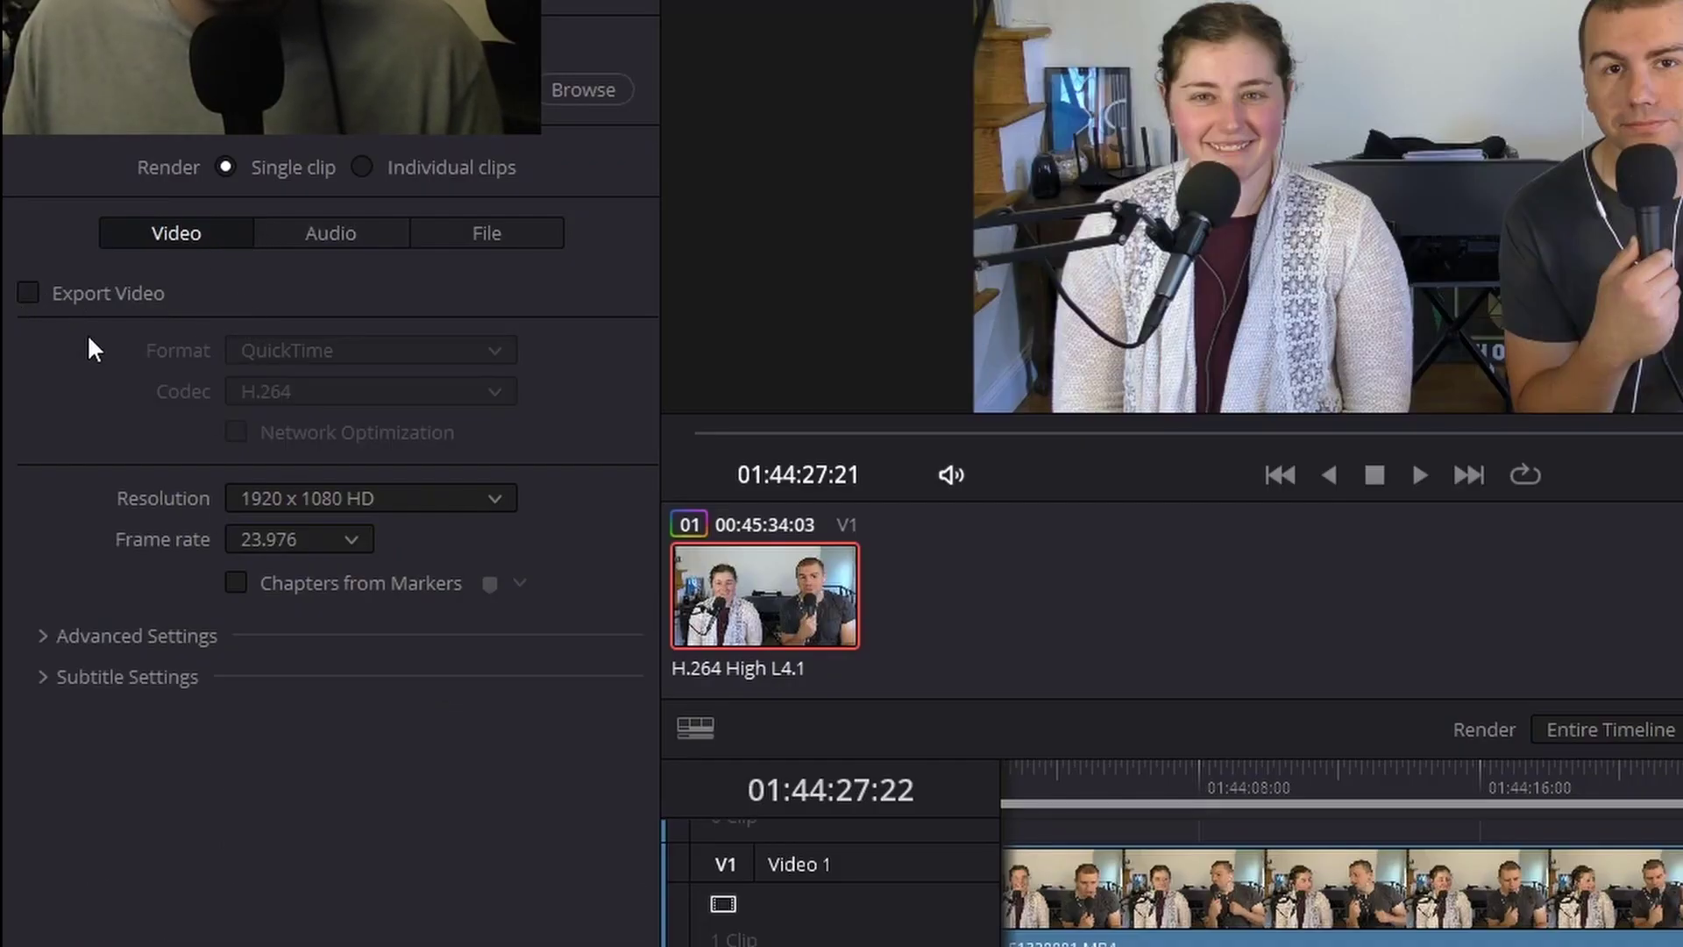
{"action": "left_click", "coordinate": [355, 252]}
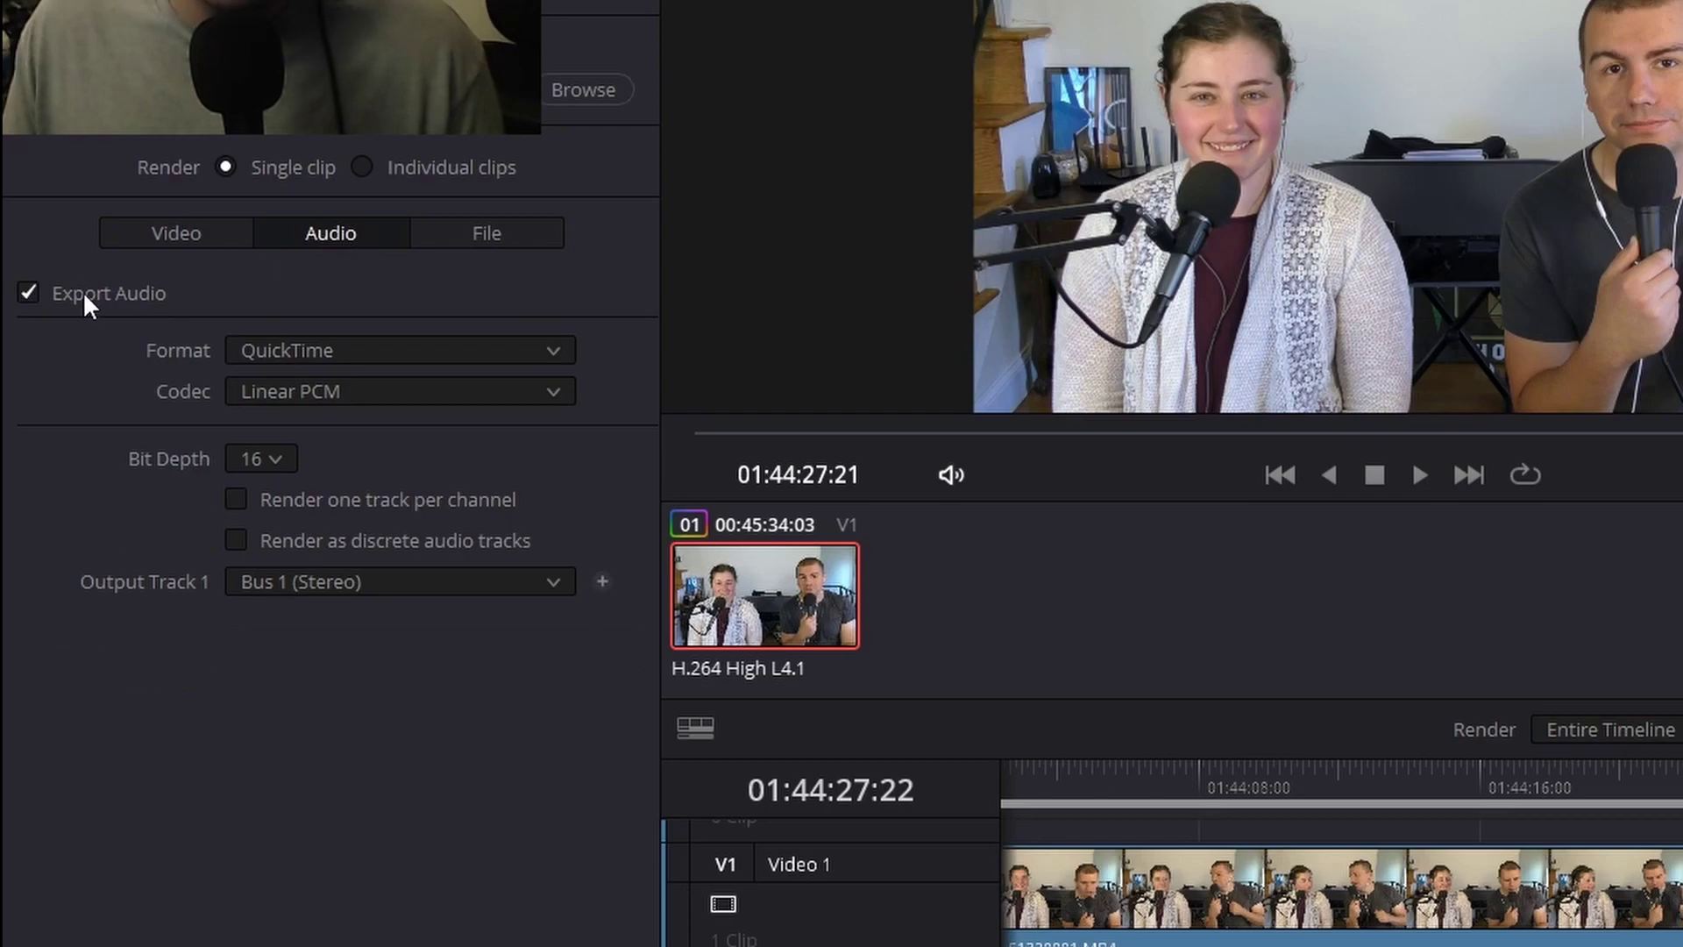
{"action": "left_click", "coordinate": [391, 346]}
Step: Set the audio format to MP3 and queue it as the Self monitoring.mp3 job
{"action": "left_click", "coordinate": [272, 549]}
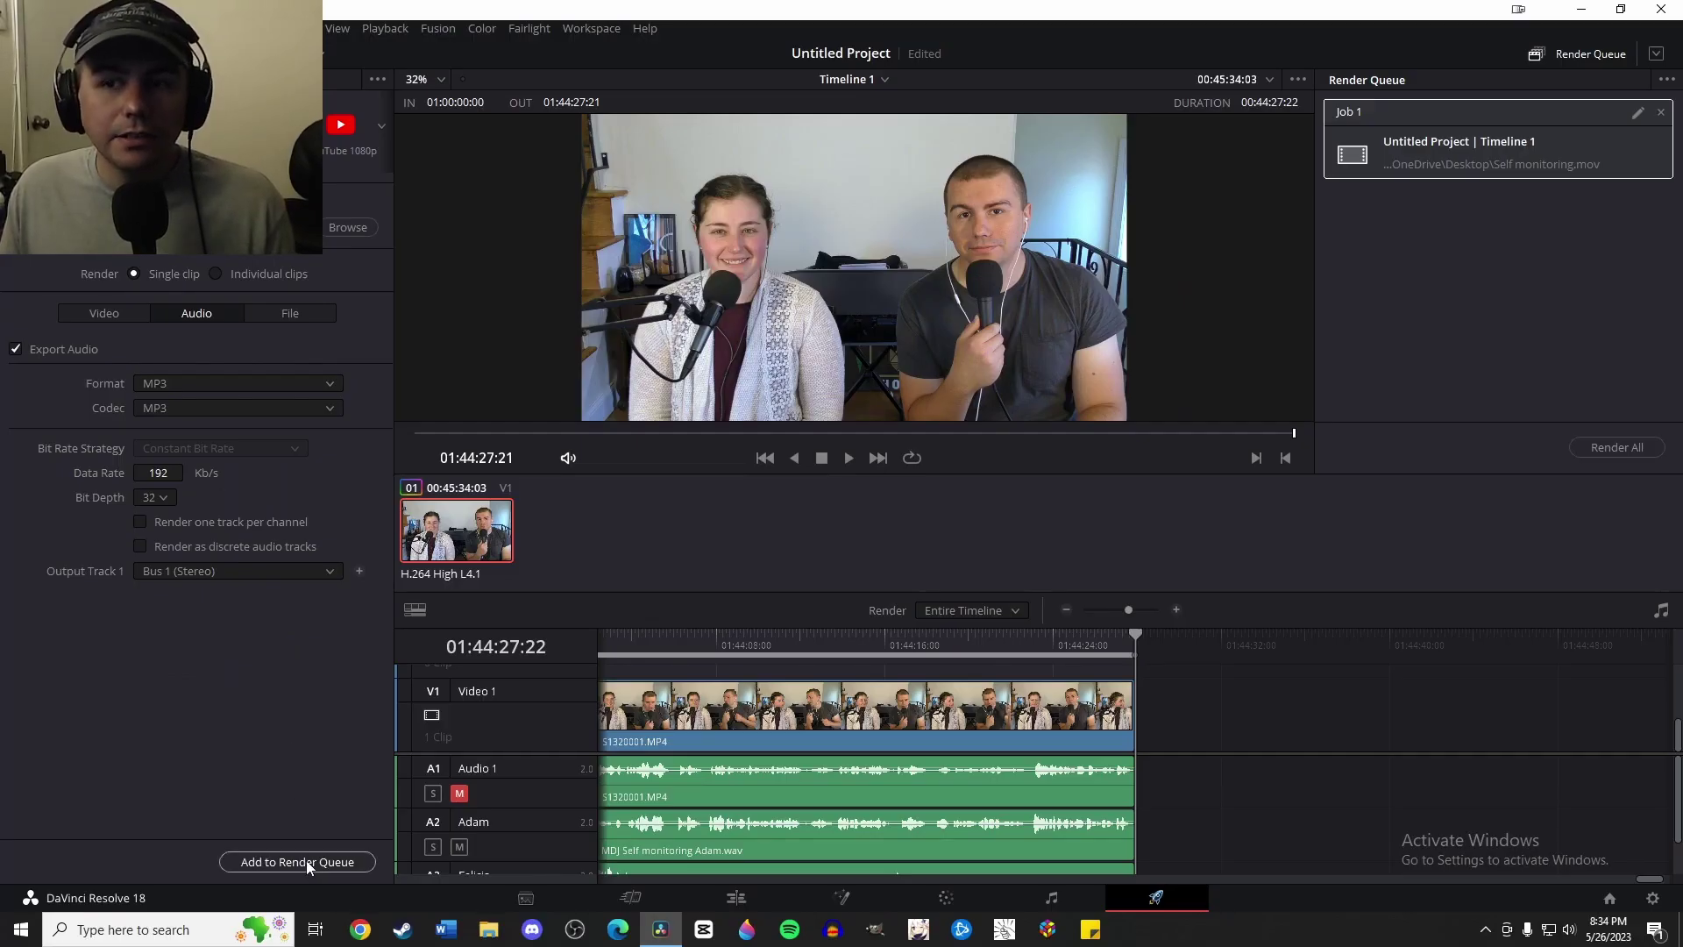
{"action": "left_click", "coordinate": [302, 861]}
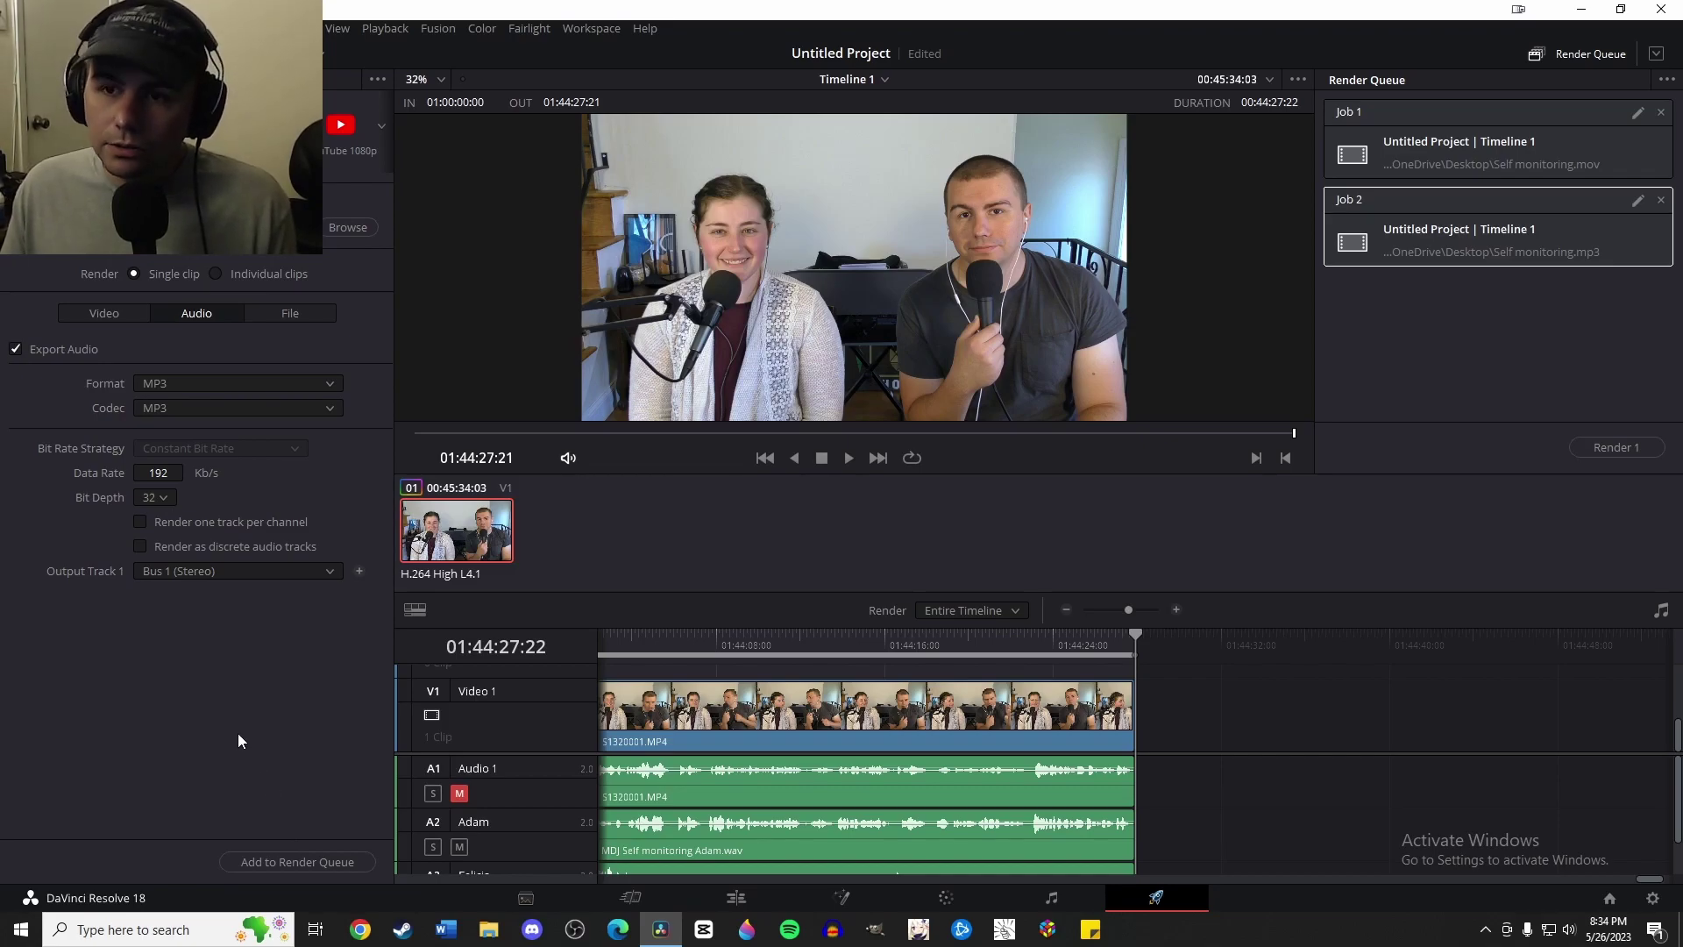